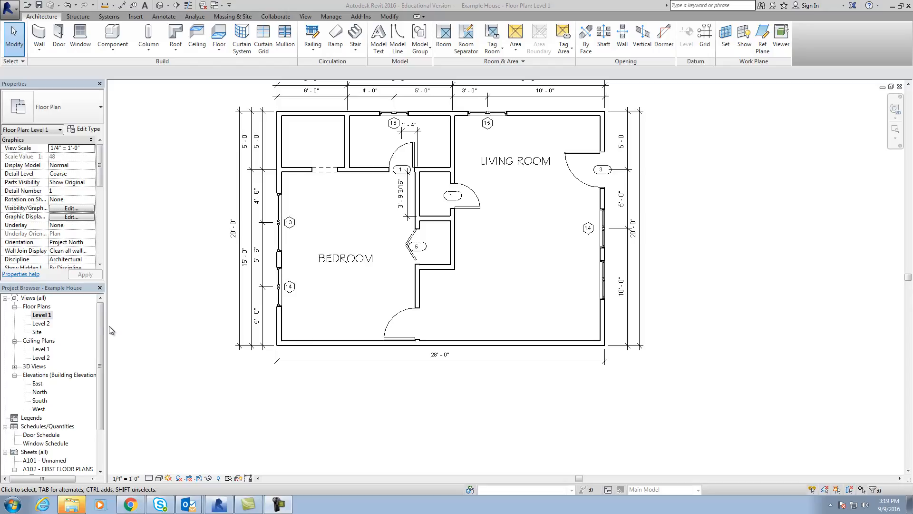
Look at sheet A102 - FIRST FLOOR PLANS and return to the Level 1 floor plan.
scroll(99, 321, "down", 2)
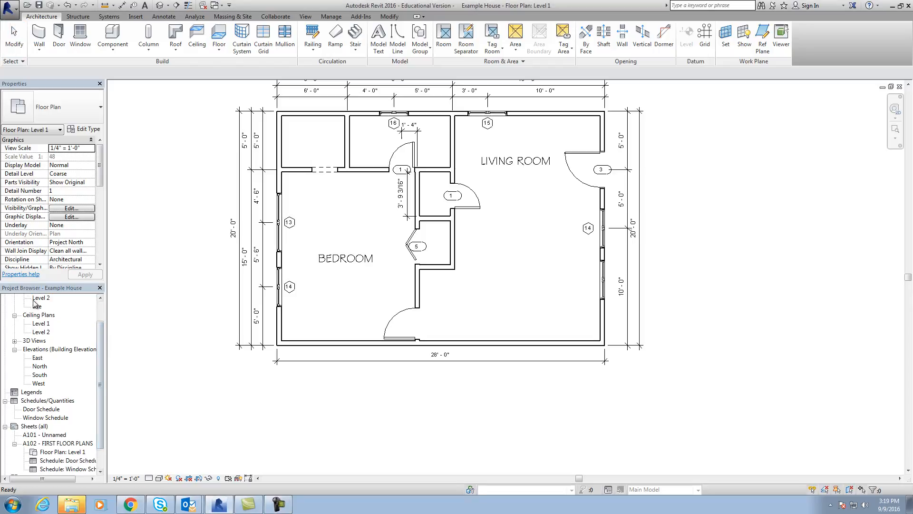
left_click(50, 436)
double_click(52, 443)
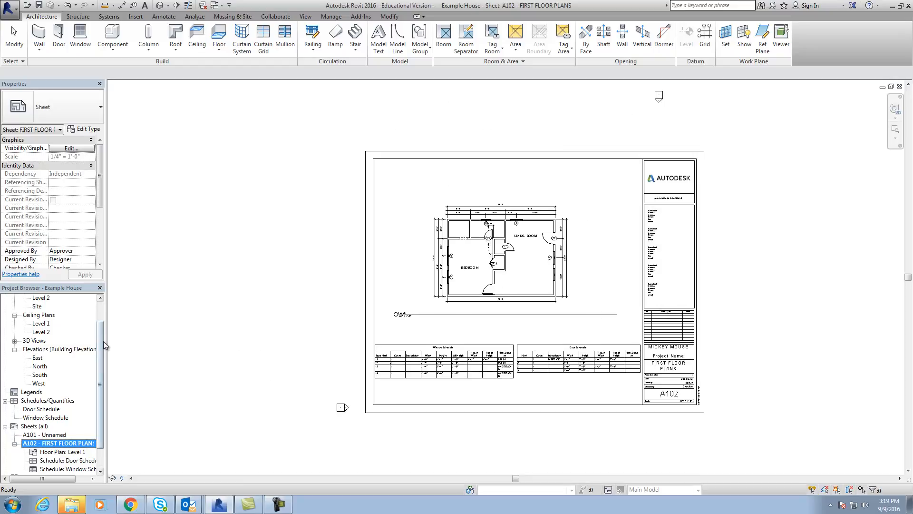
scroll(100, 347, "up", 1)
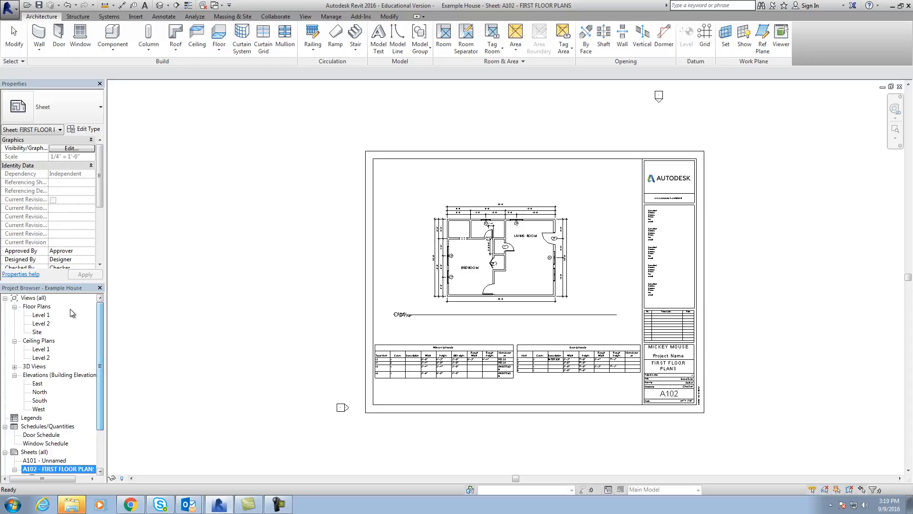
double_click(42, 315)
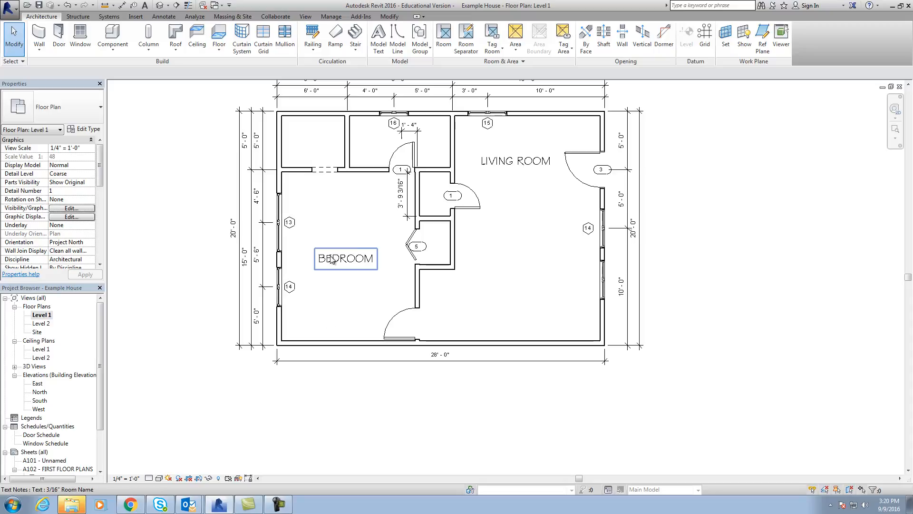
middle_click_drag(491, 311, 436, 351)
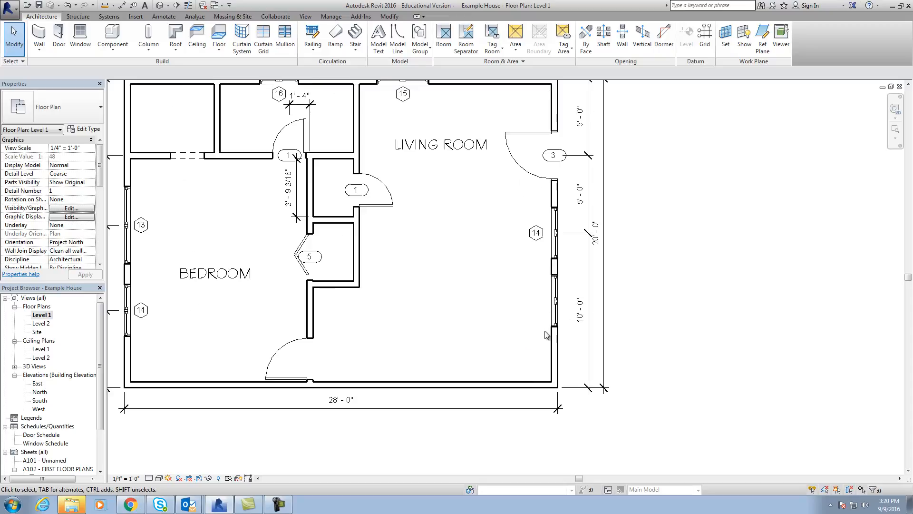
scroll(546, 307, "up", 2)
middle_click_drag(547, 307, 564, 316)
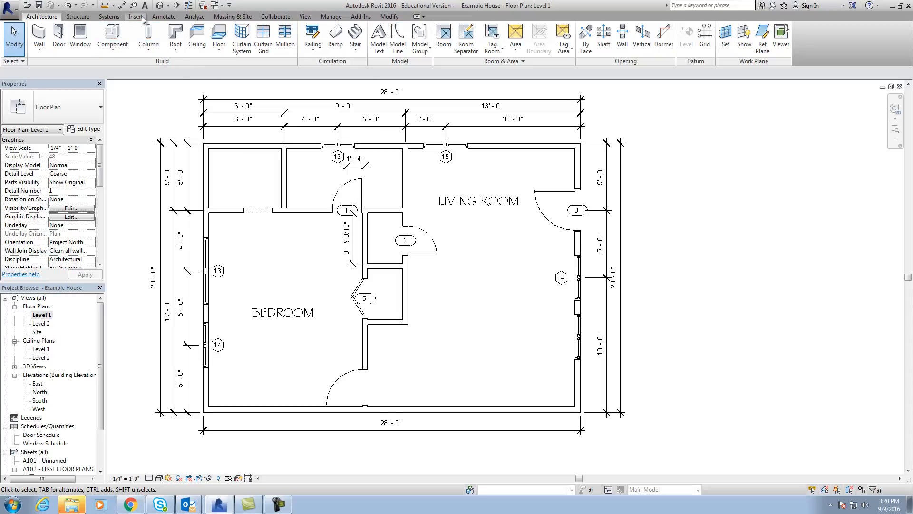
Load the Base Cabinet-Corner Unit-Angled family from the Base Cabinets folder of the Casework library for component placement.
left_click(113, 46)
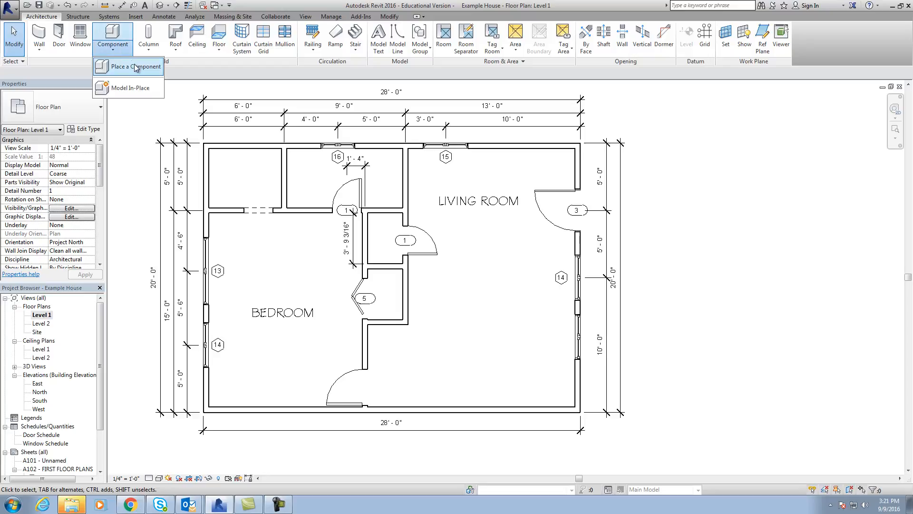
left_click(136, 68)
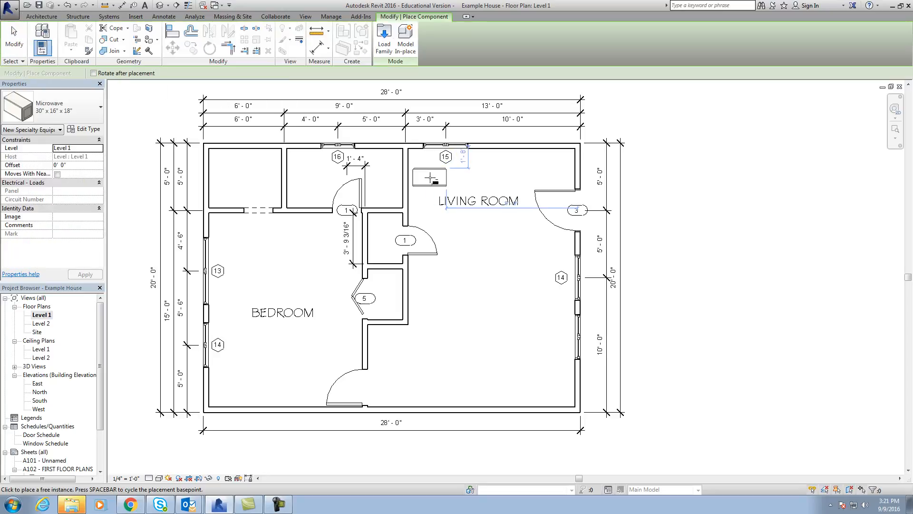
left_click(384, 46)
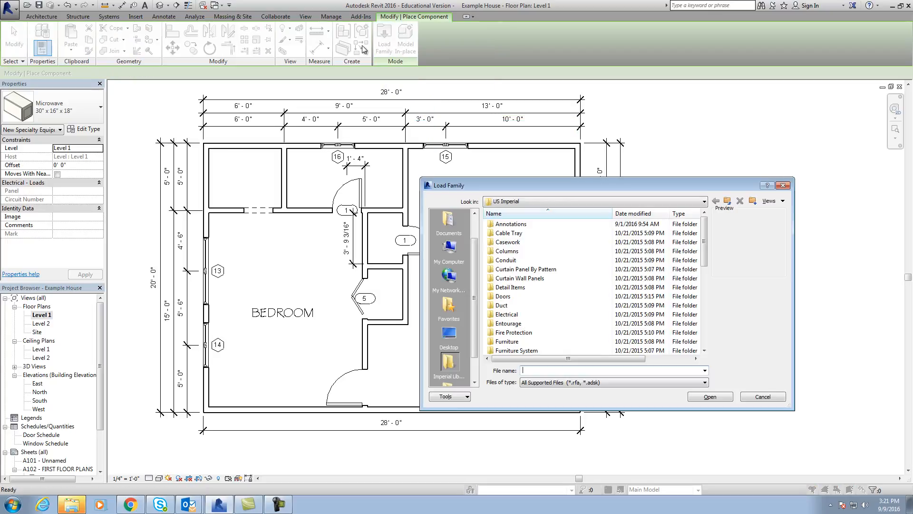
left_click_drag(706, 227, 704, 235)
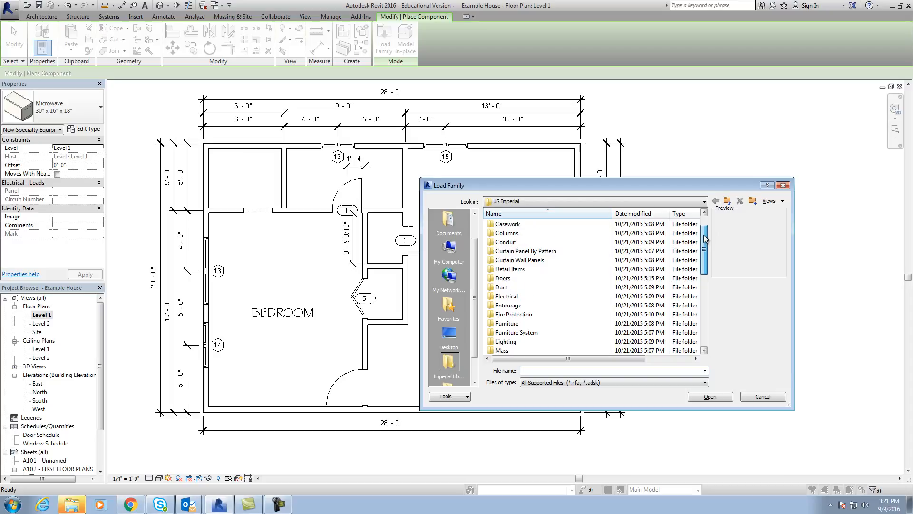
double_click(527, 227)
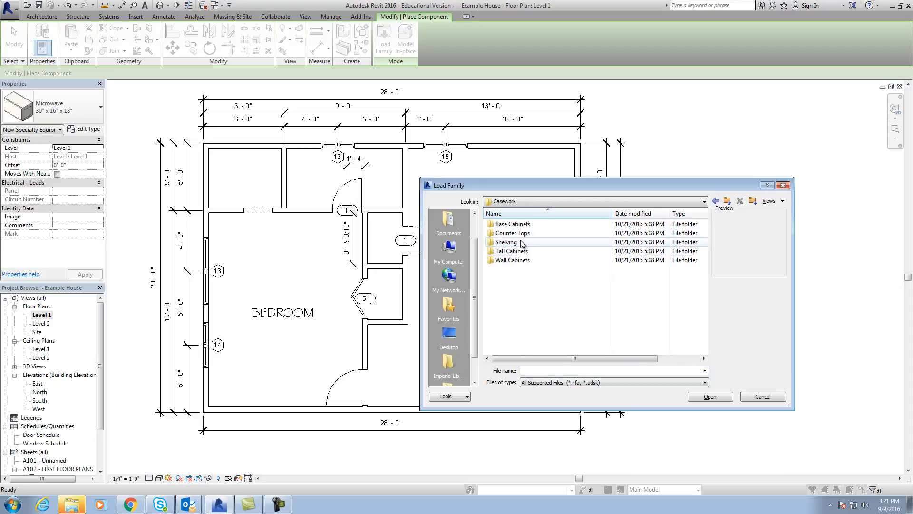
double_click(521, 225)
left_click(521, 227)
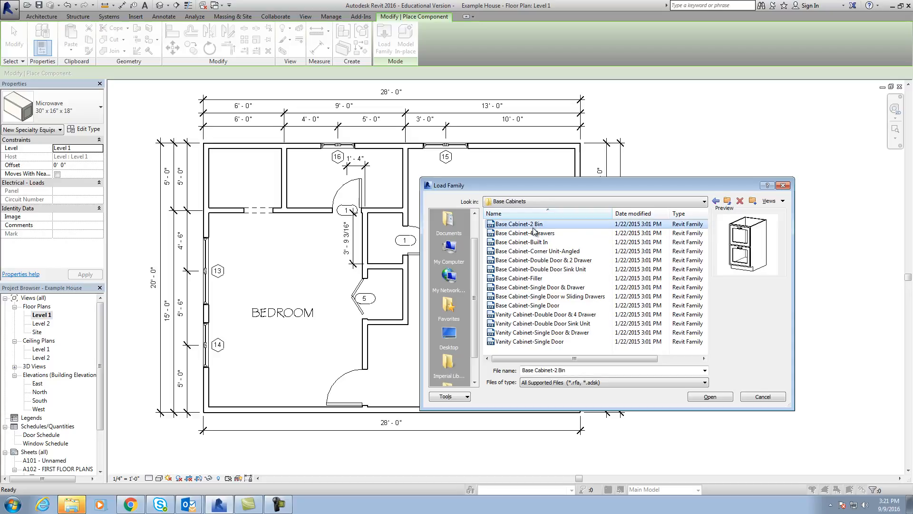
left_click(534, 234)
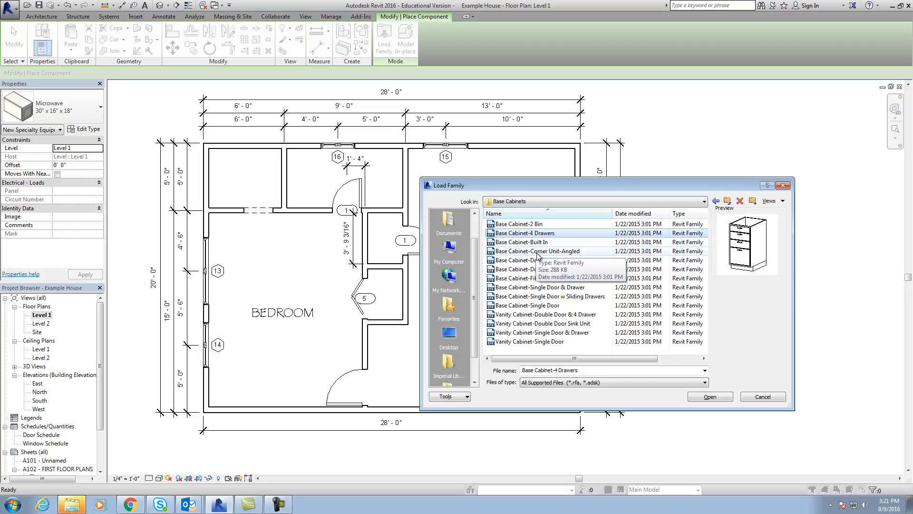
left_click(538, 253)
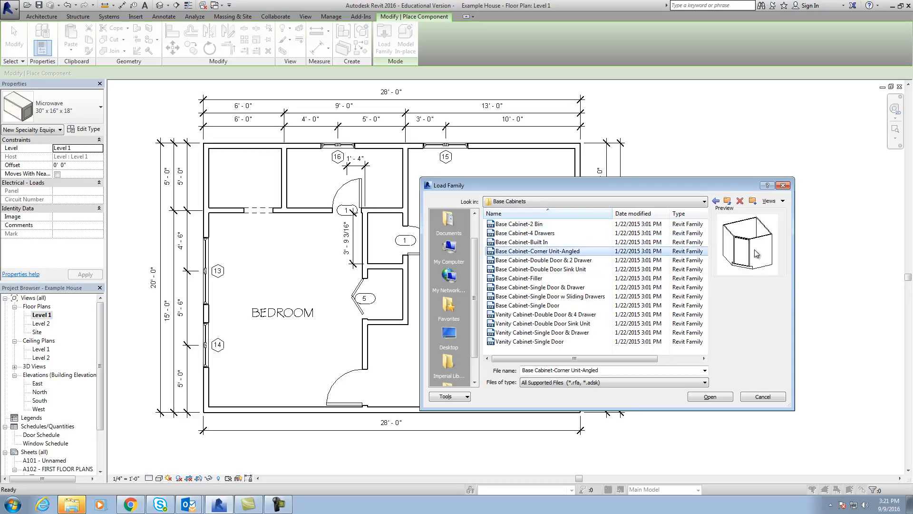
left_click(710, 397)
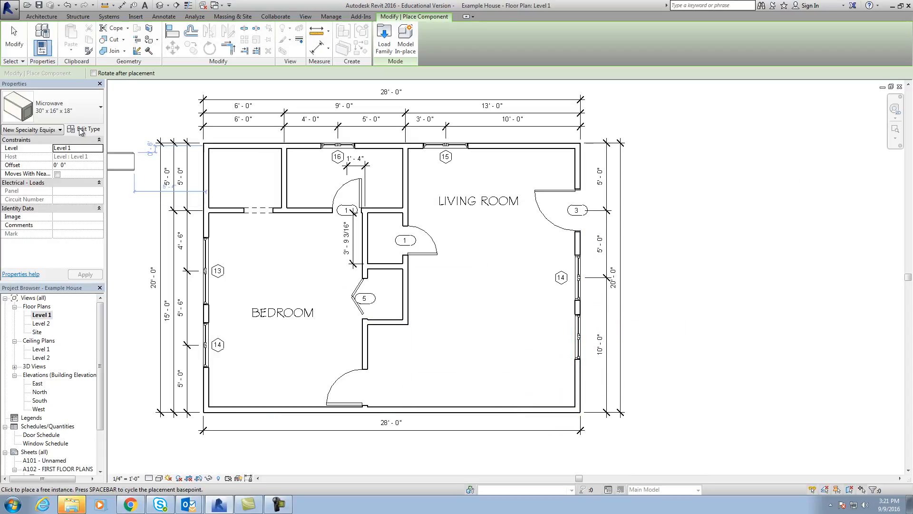
Place a 36" Base Cabinet-Corner Unit-Angled in the lower-right interior corner of the house plan, below the living room.
left_click(98, 108)
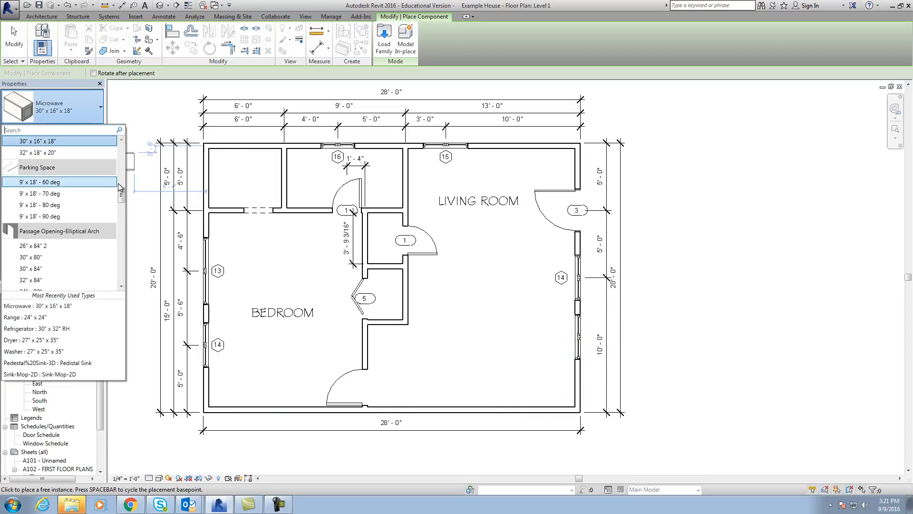
left_click_drag(121, 195, 122, 153)
left_click(24, 210)
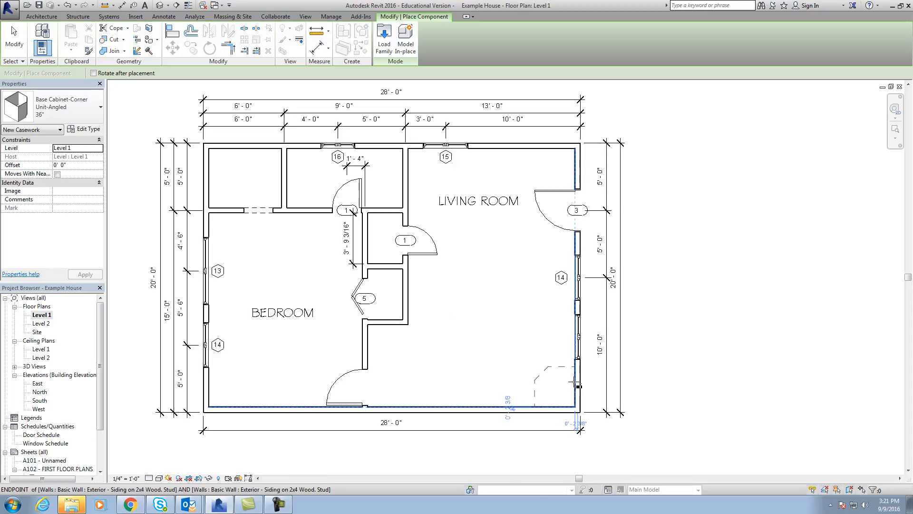
scroll(574, 381, "up", 4)
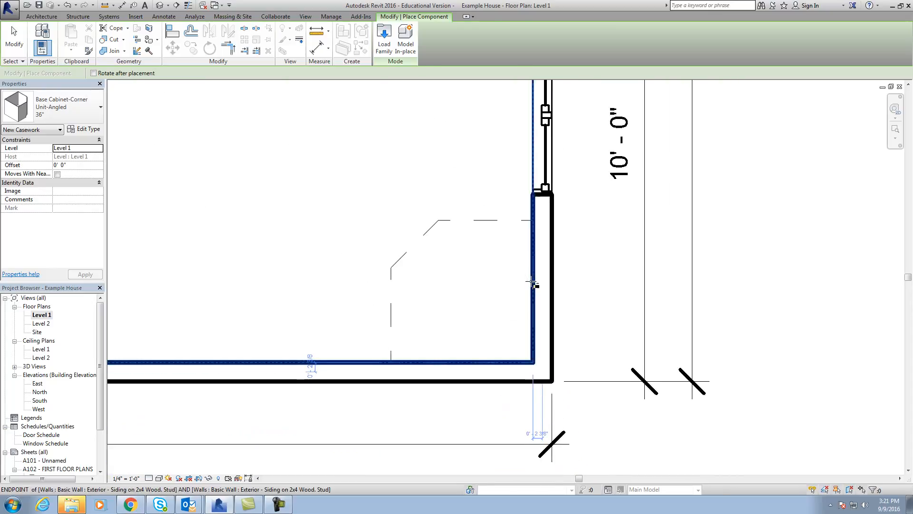
left_click(533, 283)
scroll(381, 238, "down", 2)
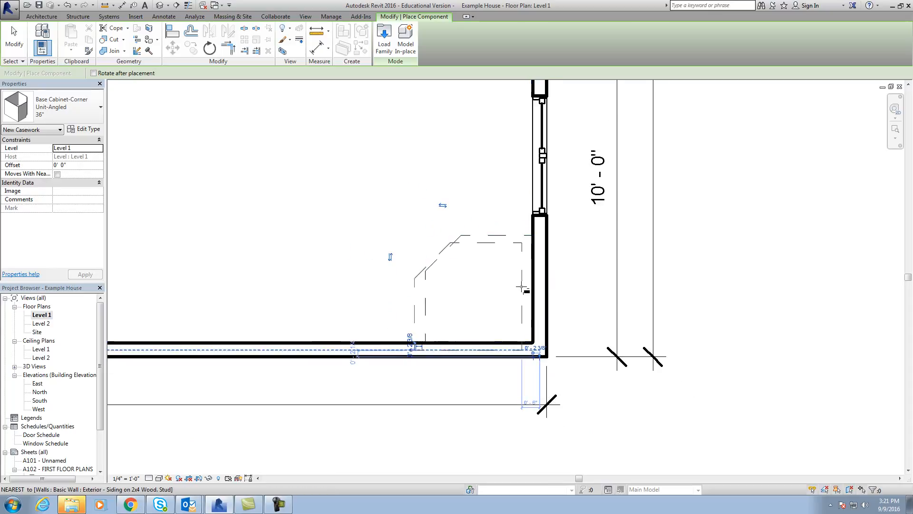
key("Escape")
key("Escape")
scroll(491, 280, "down", 3)
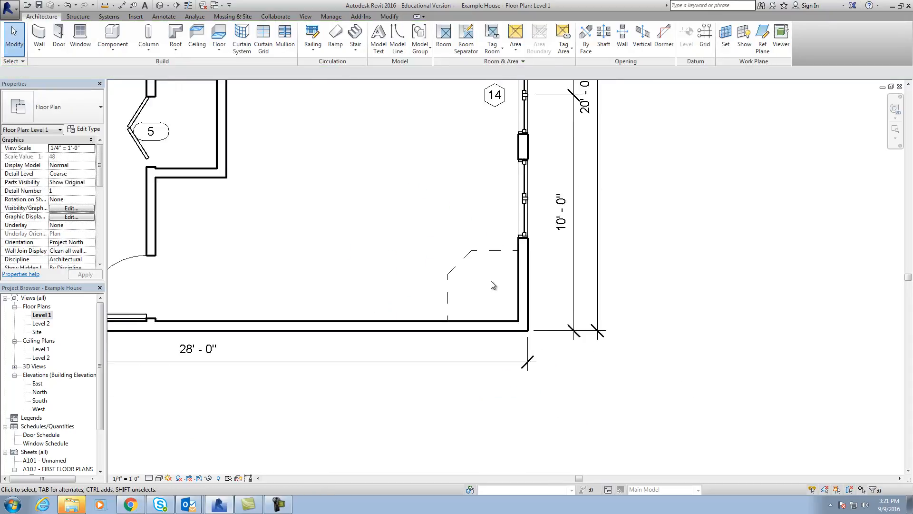
Load the Base Cabinet-Double Door Sink Unit family from the Casework library's Base Cabinets folder as a component.
middle_click_drag(499, 291, 470, 332)
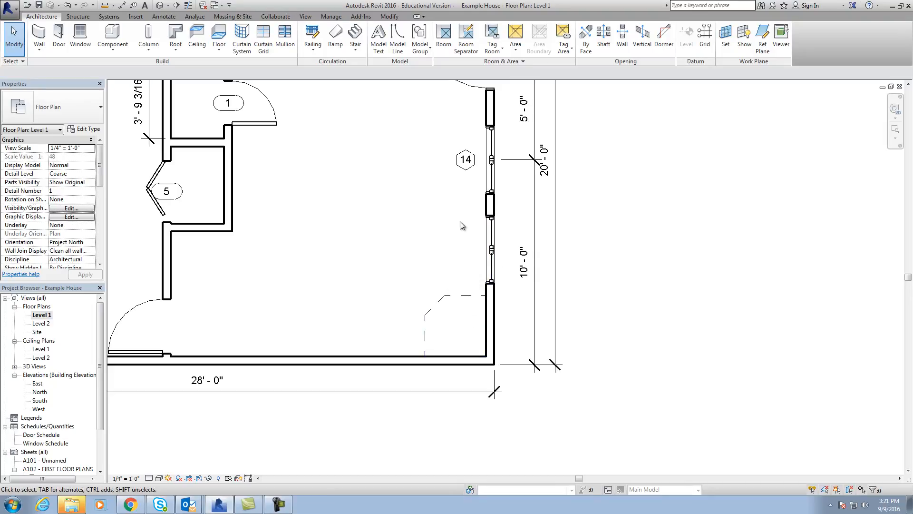
left_click(110, 52)
left_click(102, 86)
left_click(384, 40)
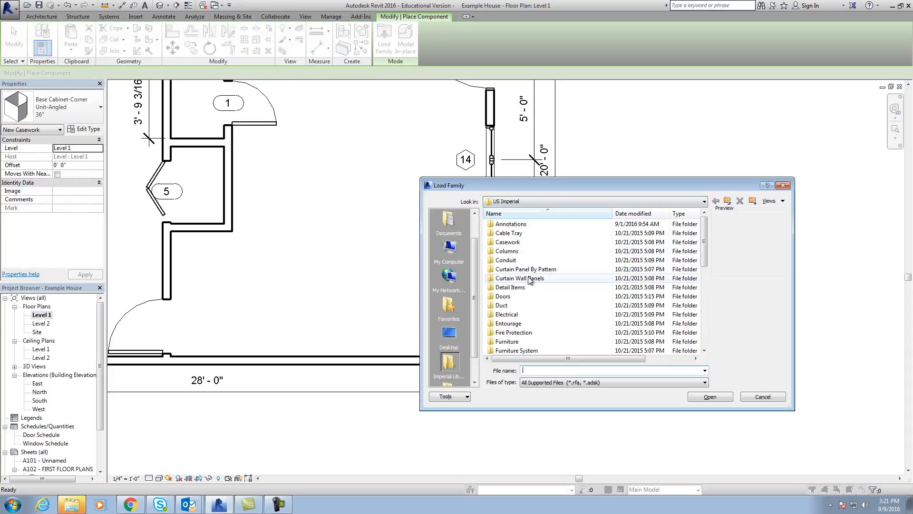
double_click(521, 243)
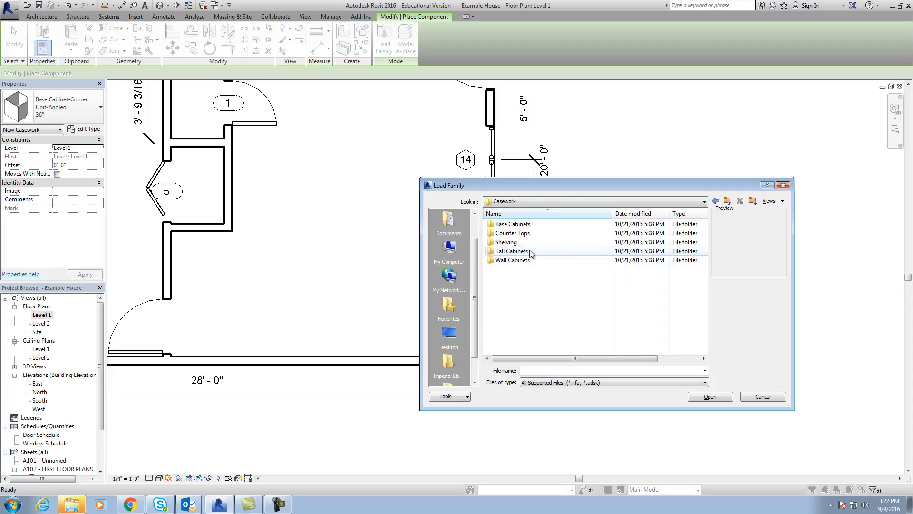
left_click(518, 227)
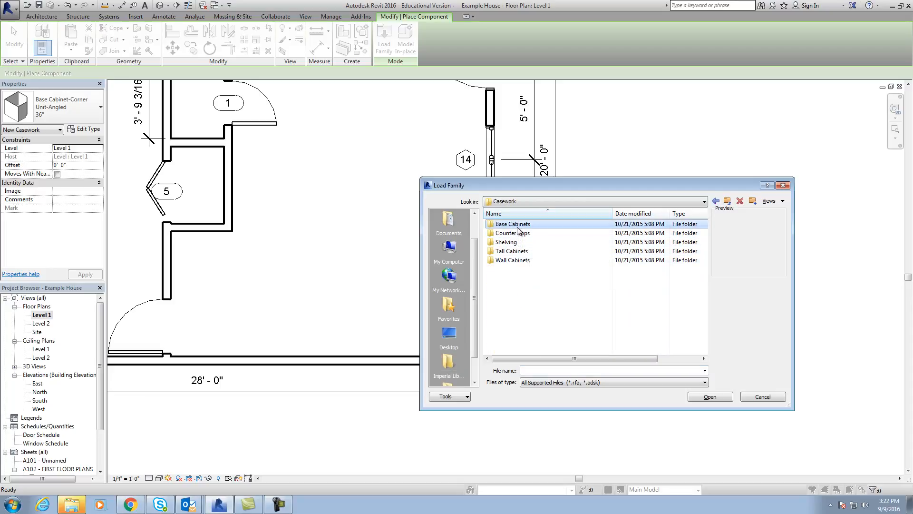
double_click(518, 227)
left_click(528, 234)
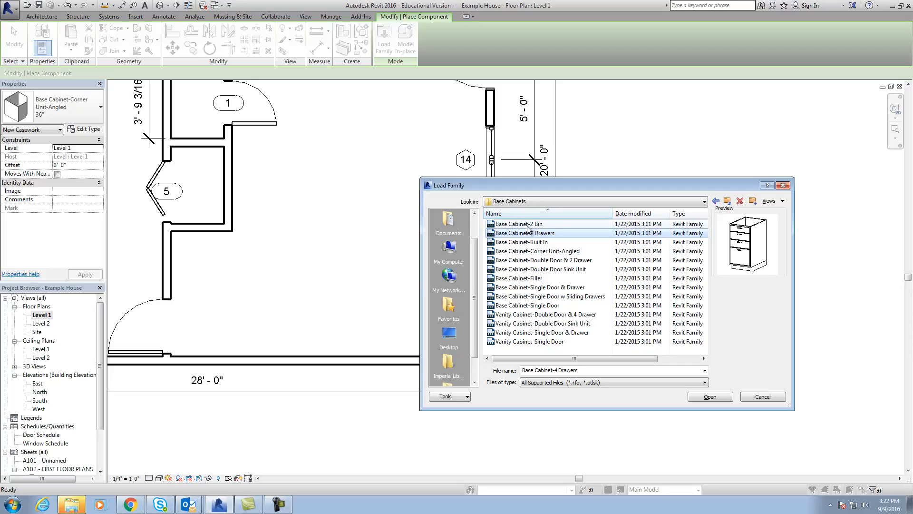
left_click(527, 224)
left_click(533, 243)
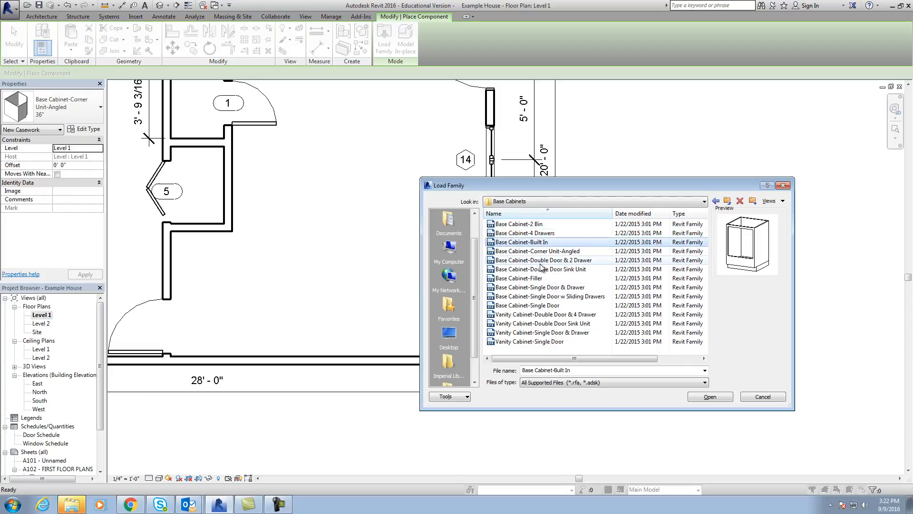
left_click(541, 269)
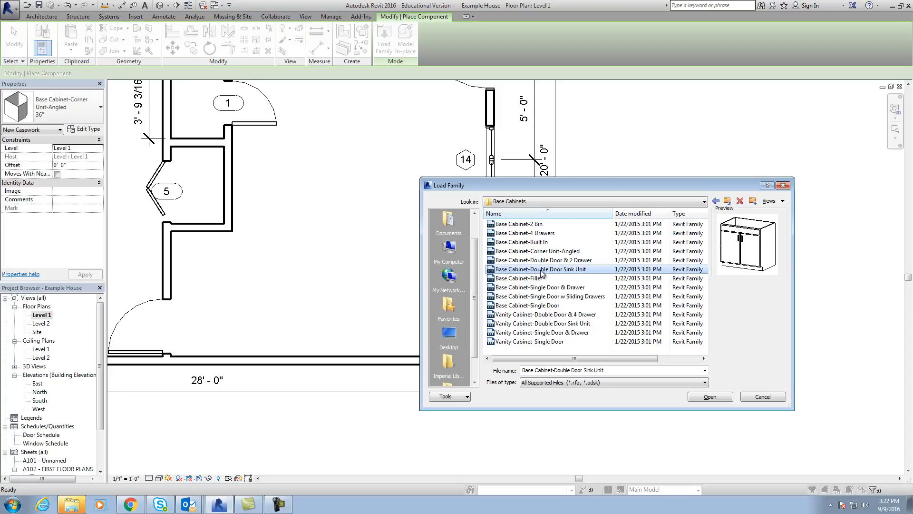
left_click(713, 397)
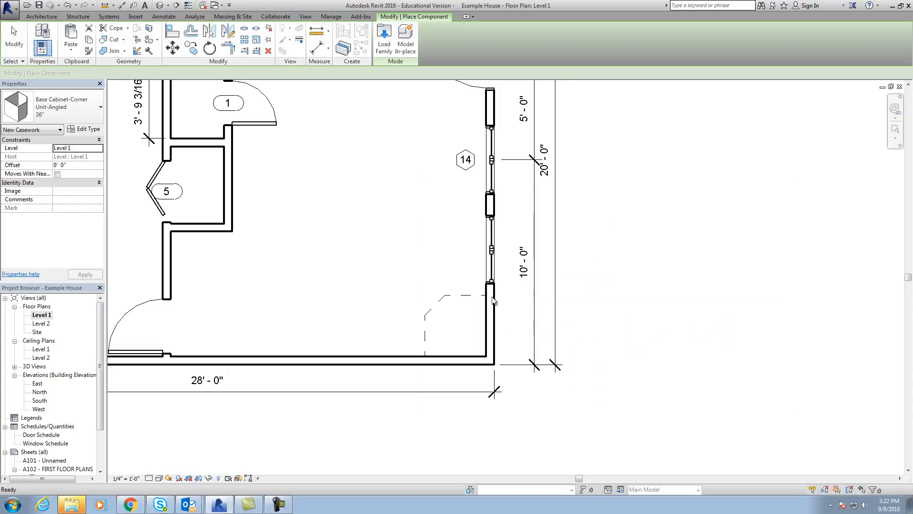
Place a 48" Base Cabinet-Double Door Sink Unit against the right exterior wall, flush with the upper edge of the corner cabinet.
left_click(72, 110)
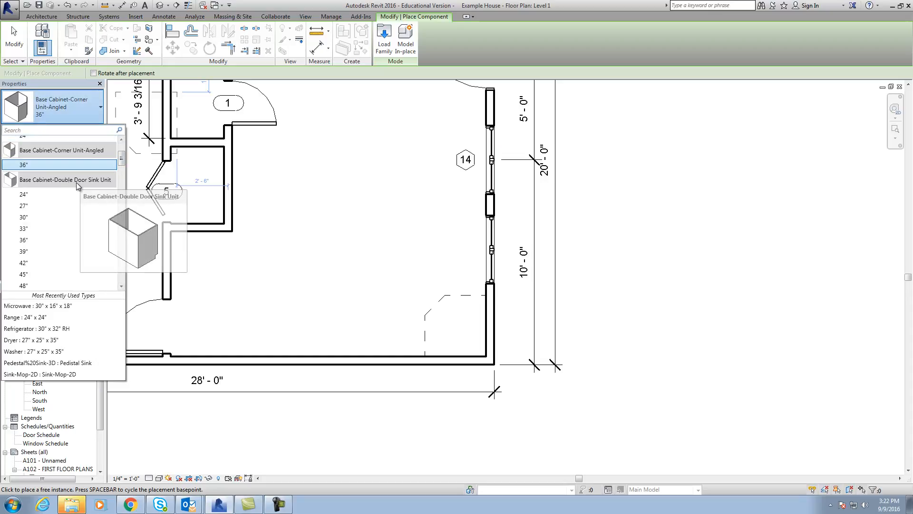
left_click(32, 287)
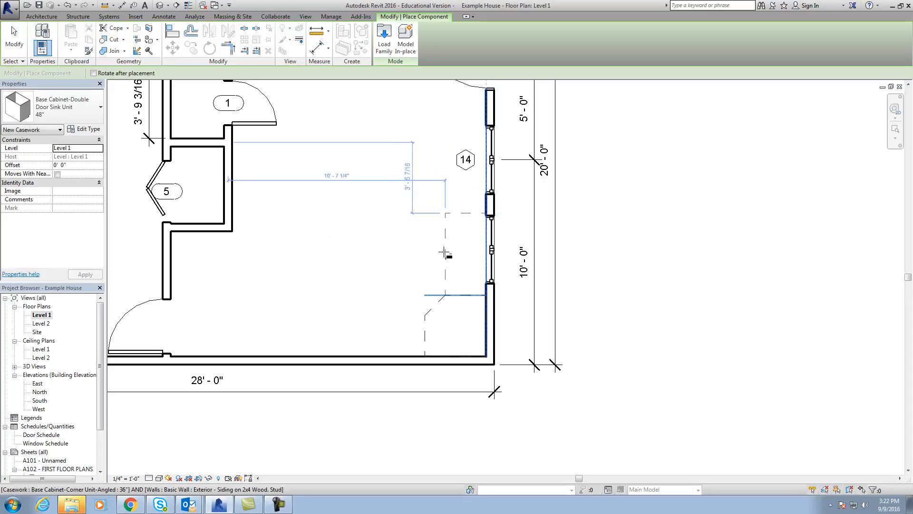
key("Escape")
key("Escape")
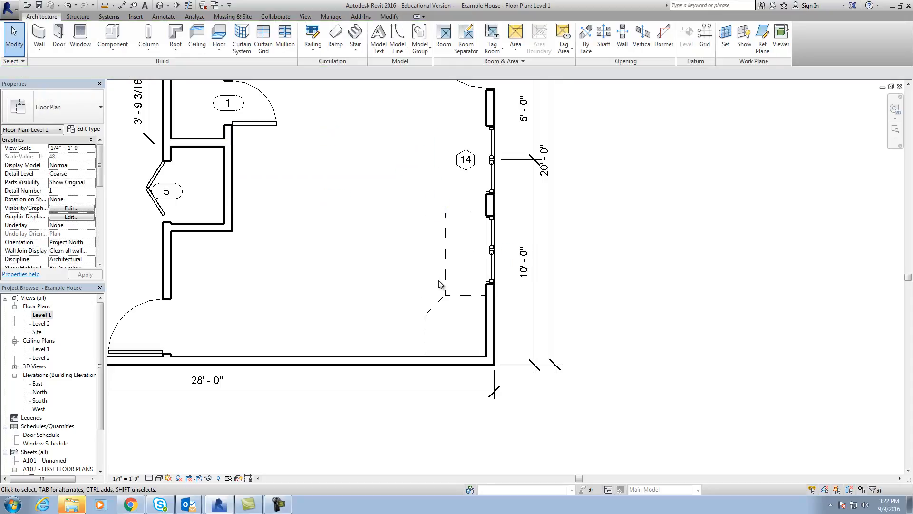
Create a camera view from near the closet, aimed at the corner cabinet and sink unit.
left_click(168, 6)
left_click(176, 31)
left_click(255, 163)
left_click(476, 310)
Enlarge the camera view's crop region downward and to both sides to show the floor, cabinets, windows and entry door.
scroll(469, 339, "down", 6)
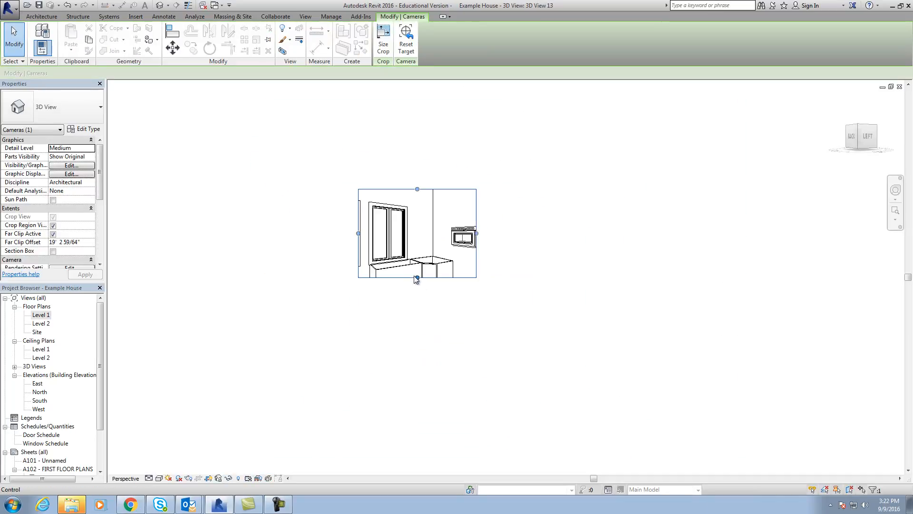
left_click_drag(417, 278, 417, 413)
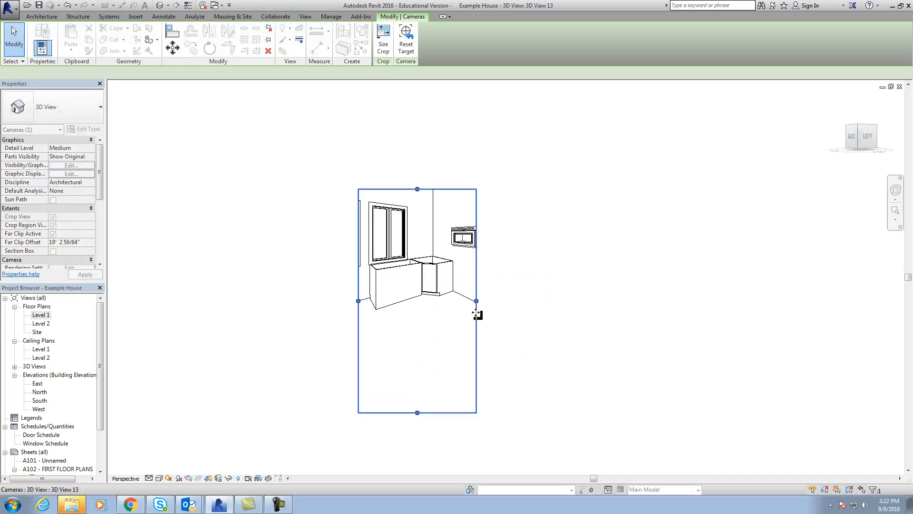
left_click_drag(476, 301, 626, 301)
left_click_drag(358, 301, 213, 283)
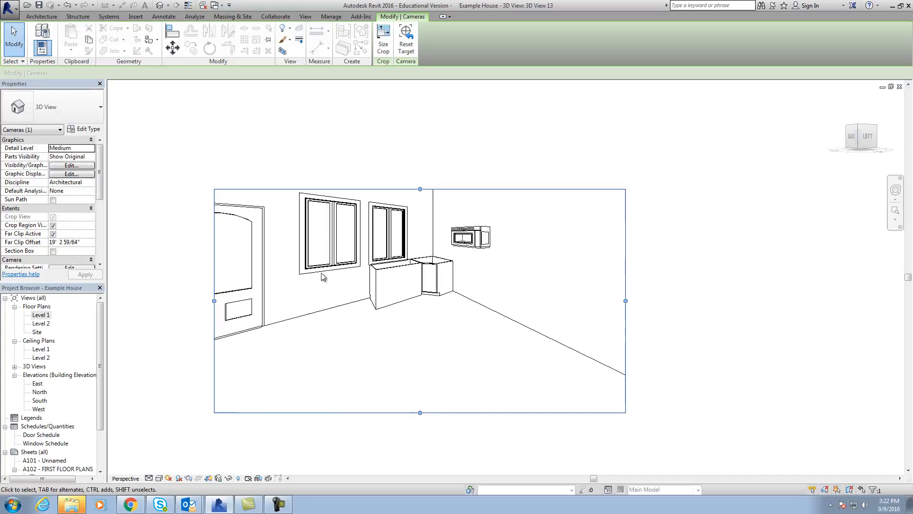
Set the camera view's visual style to Realistic and tighten its crop region to leave out the entry door and some floor.
left_click(159, 478)
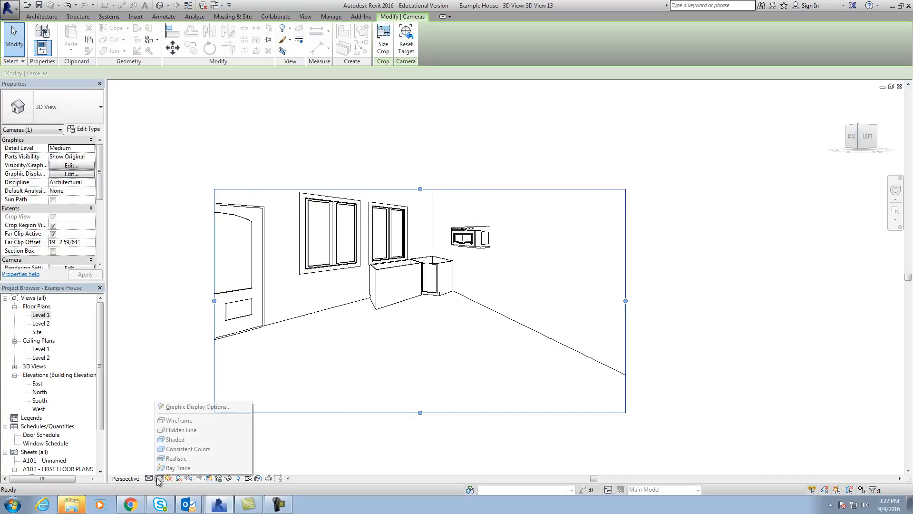
left_click(175, 458)
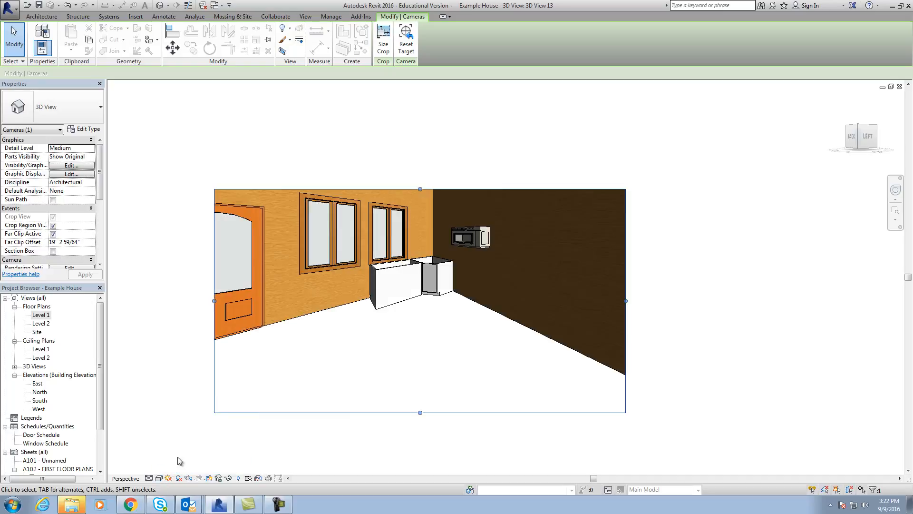
left_click_drag(214, 300, 297, 301)
left_click_drag(462, 414, 468, 372)
scroll(473, 275, "up", 2)
Delete the microwave floating on the dark wall in the camera view.
left_click(468, 232)
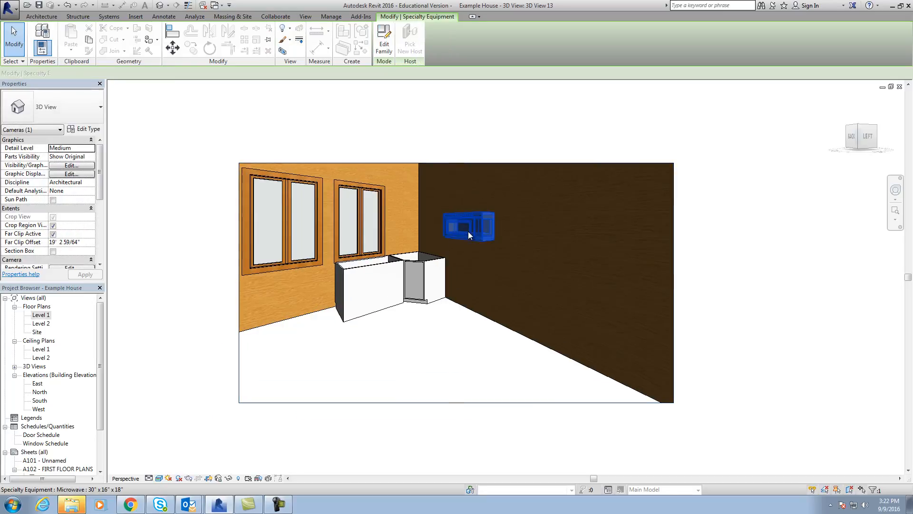
key("Delete")
scroll(439, 282, "up", 2)
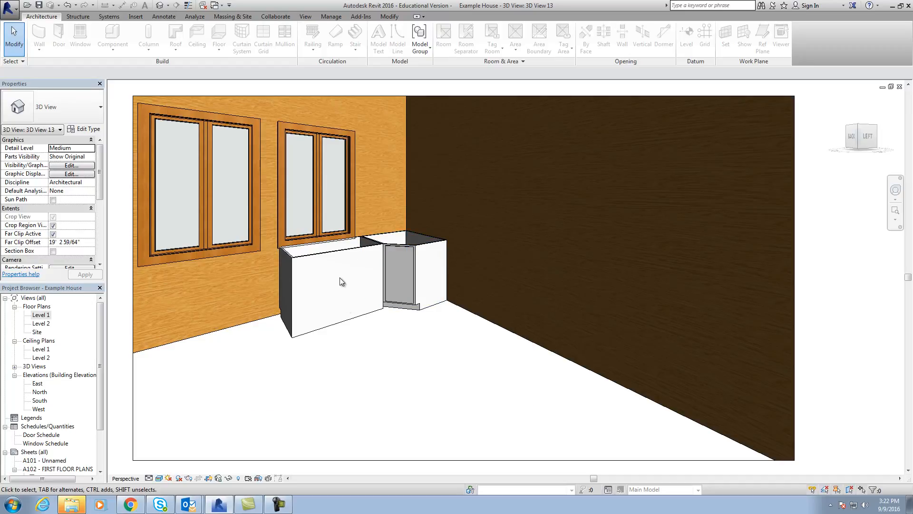
Flip the 48" double door sink cabinet in the camera view so that its doors face the room.
left_click(333, 256)
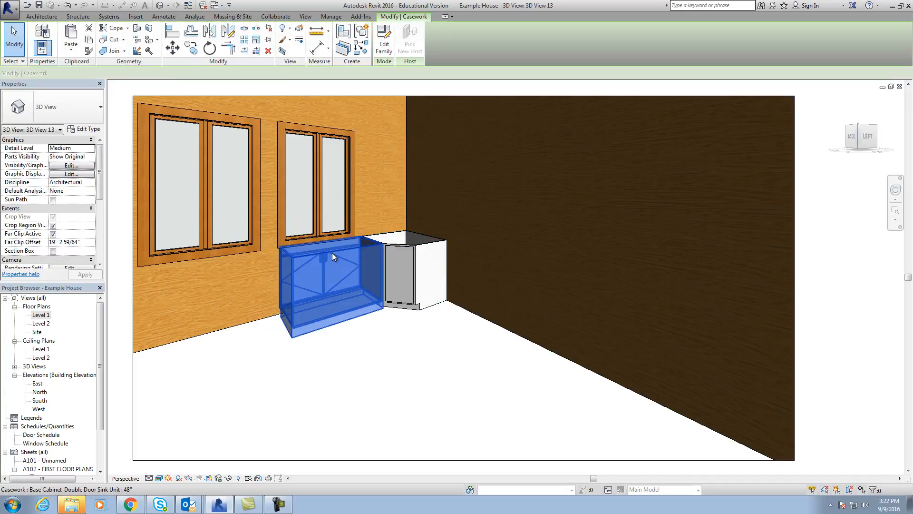
key("space")
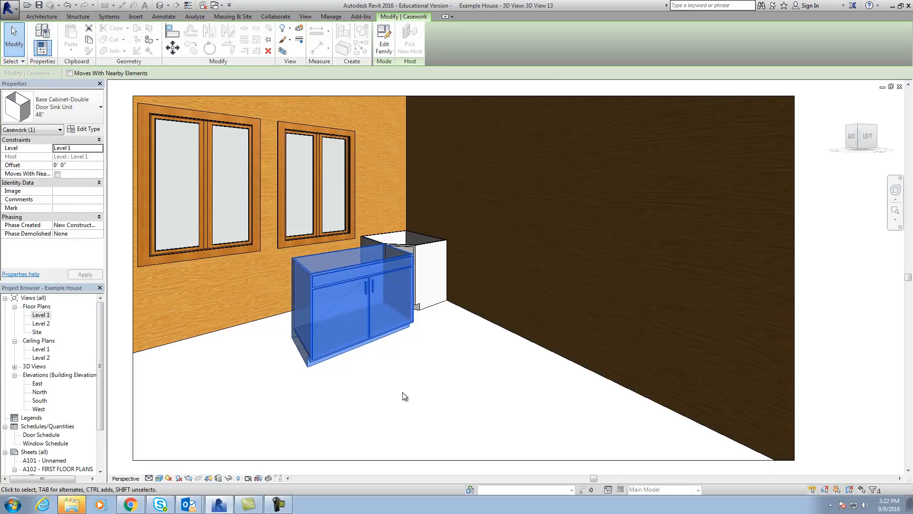
left_click(403, 392)
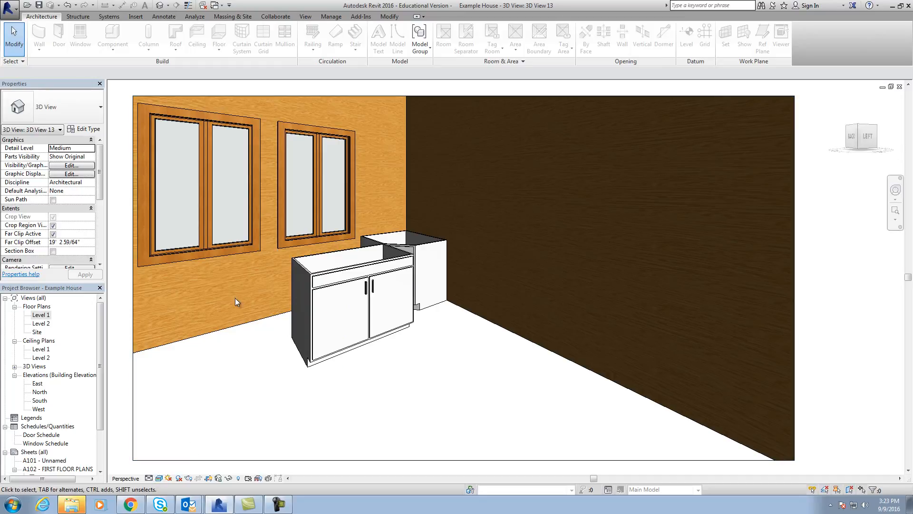
In the Level 1 floor plan, move the sink cabinet back against the right exterior wall, flush with the corner cabinet.
double_click(41, 316)
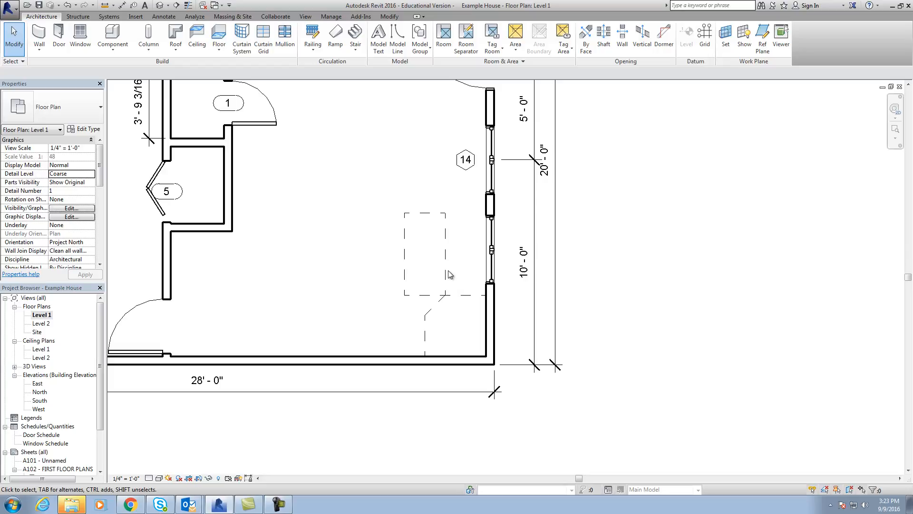
left_click_drag(449, 275, 487, 272)
left_click(516, 313)
scroll(478, 291, "up", 2)
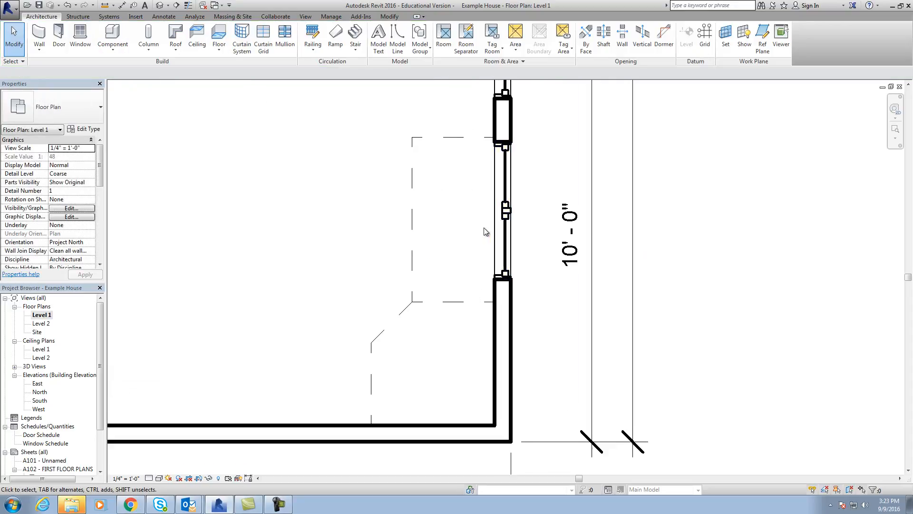
scroll(485, 231, "up", 2)
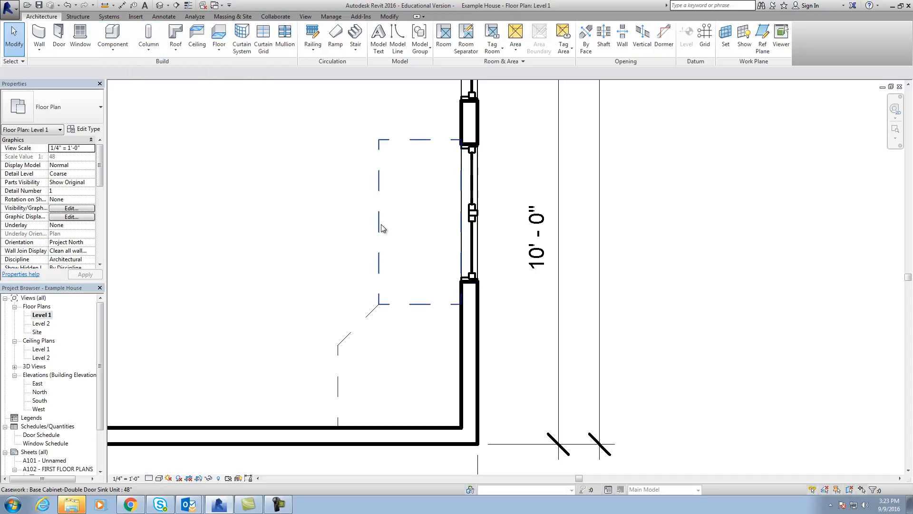
Align the centre of the window behind the sink cabinet with the cabinet's centreline.
left_click(393, 17)
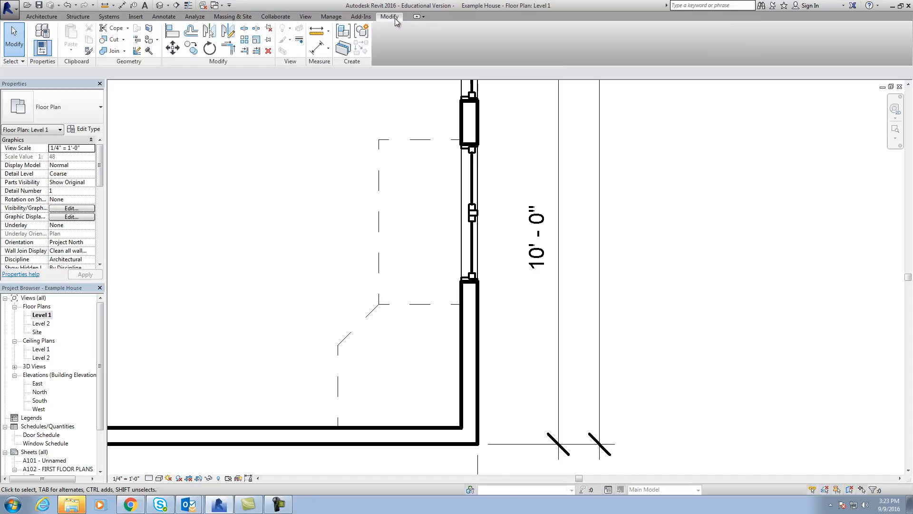
left_click(173, 31)
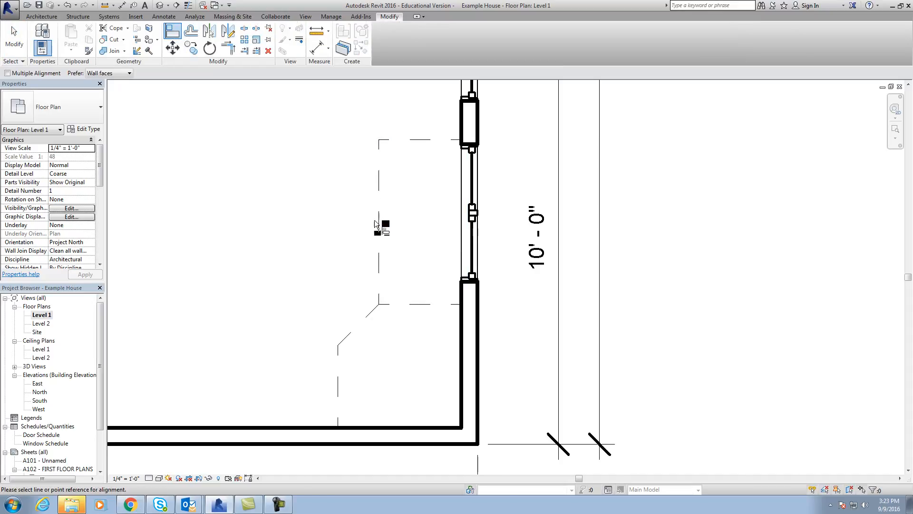
left_click(470, 218)
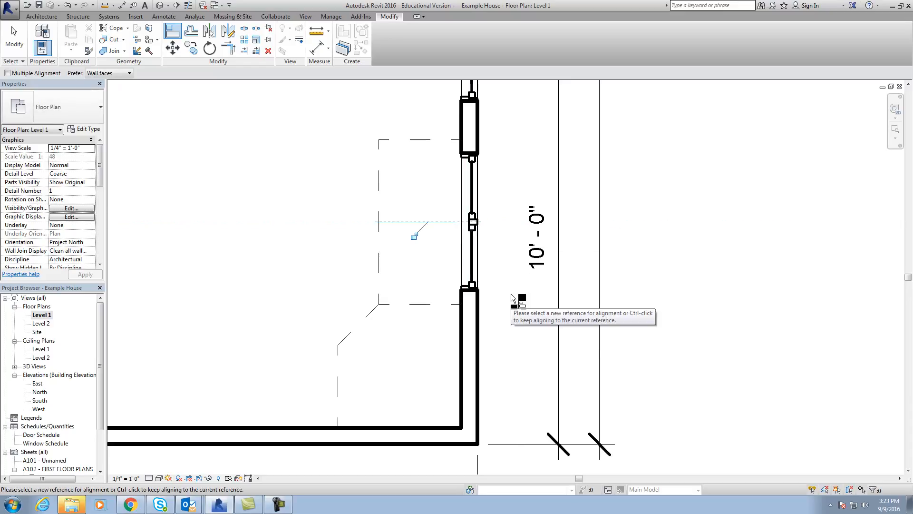
key("Escape")
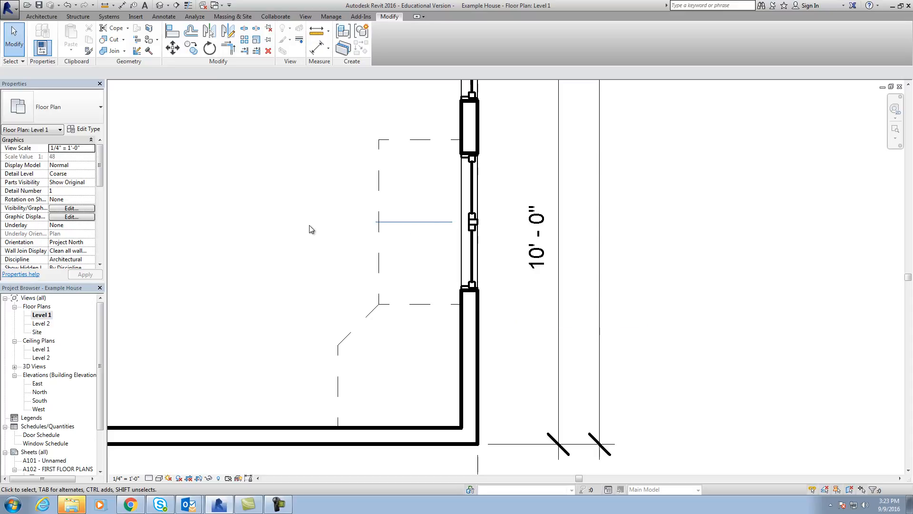
scroll(309, 267, "down", 2)
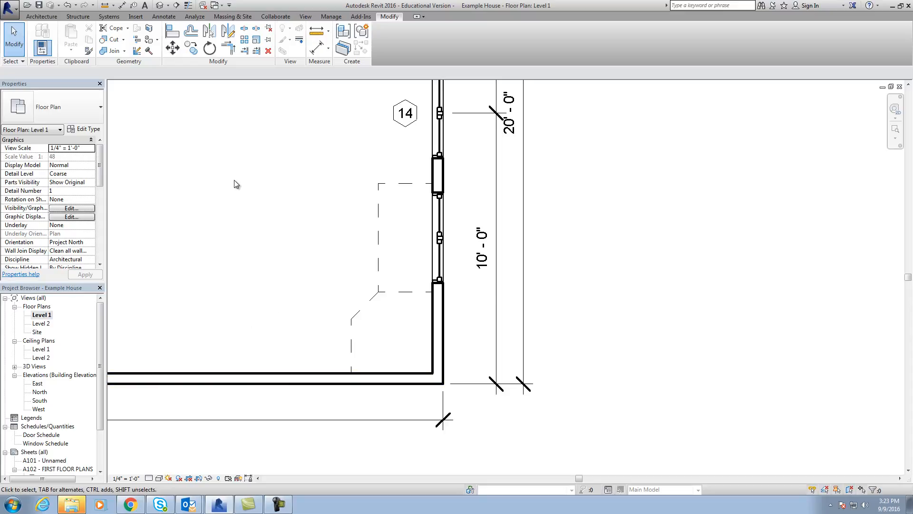
Load the Base Cabinet-4 Drawers family from the Casework library's Base Cabinets folder as a component.
left_click(53, 19)
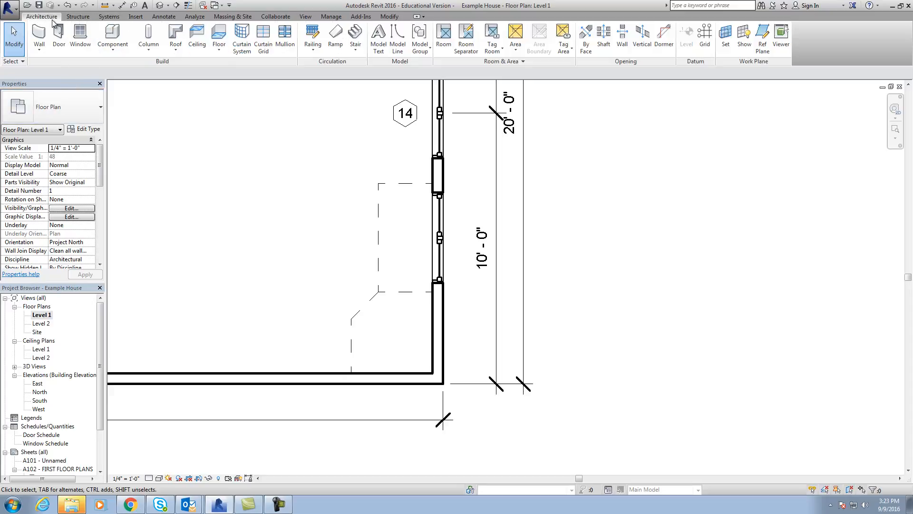
left_click(113, 48)
left_click(137, 66)
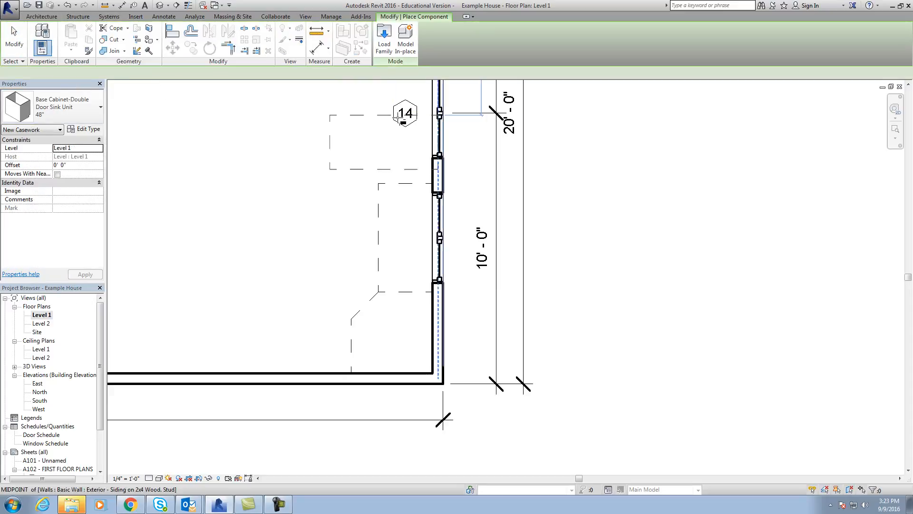
left_click(384, 40)
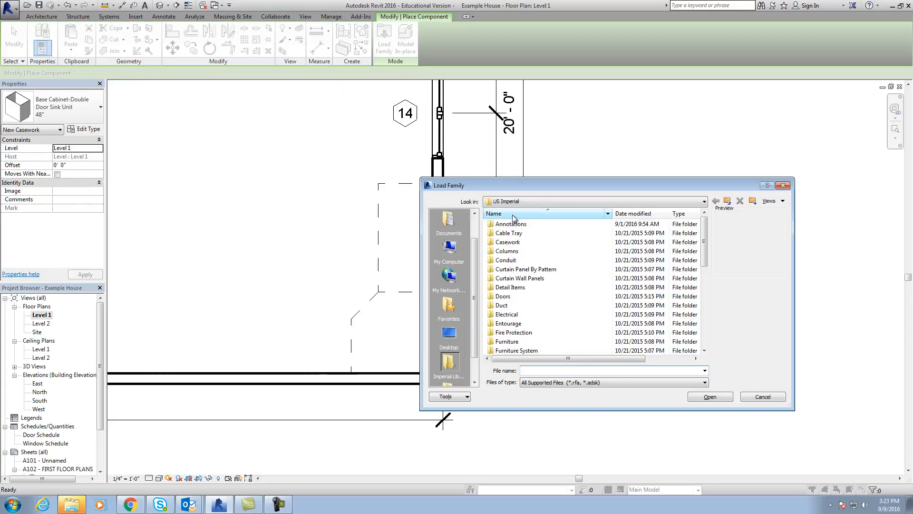
double_click(522, 243)
double_click(524, 224)
left_click(528, 242)
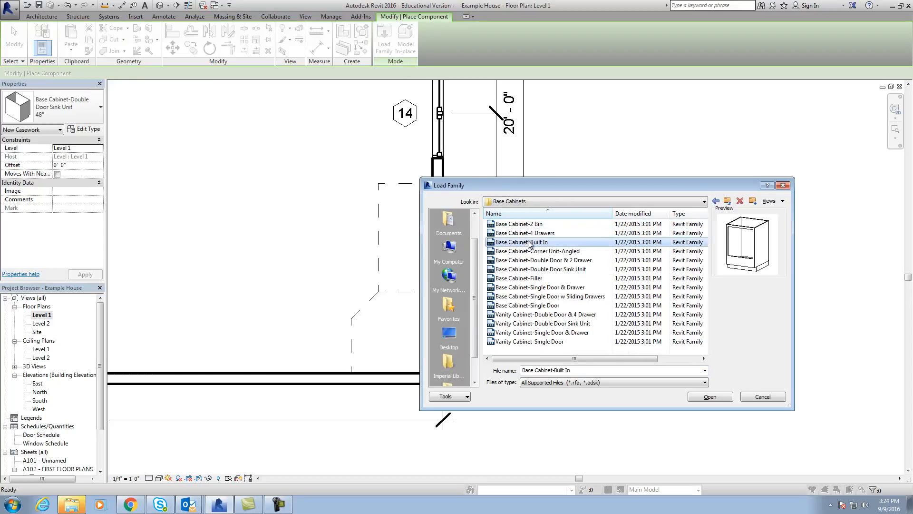
left_click(529, 233)
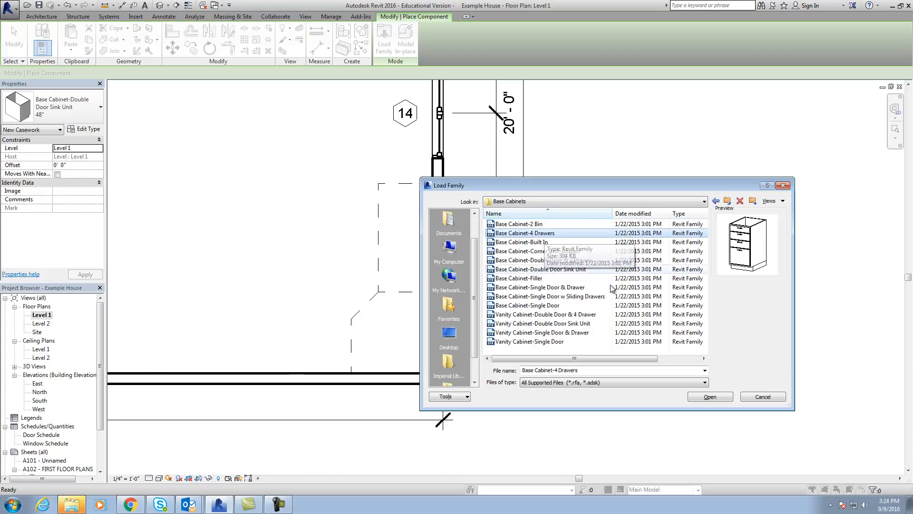
left_click(712, 396)
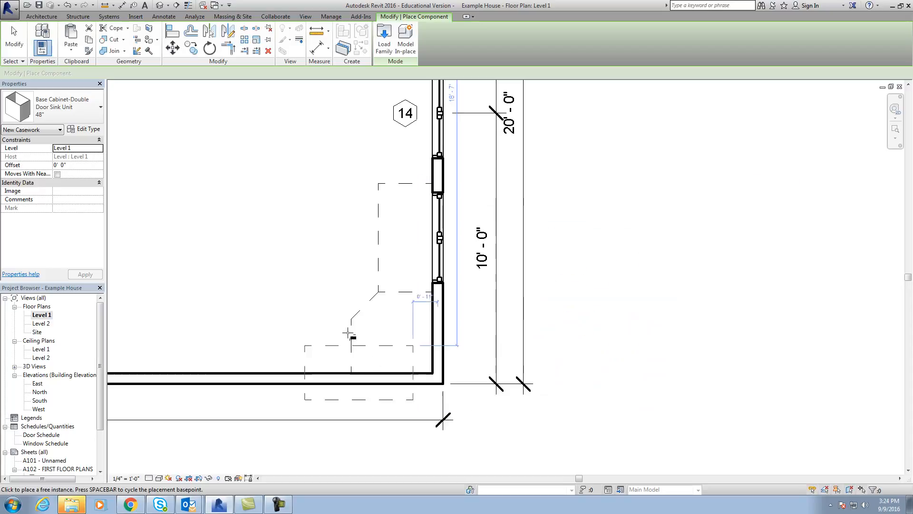
Place two 12" Base Cabinet-4 Drawers units along the lower wall, one beside the corner cabinet and one farther left with a gap between.
left_click(62, 116)
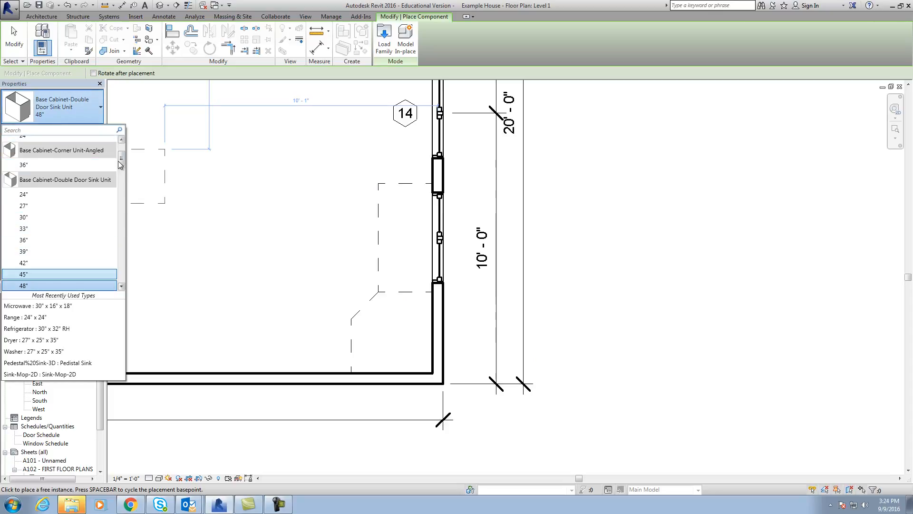
mouse_move(121, 159)
left_mouse_down()
mouse_move(121, 166)
mouse_move(121, 152)
left_mouse_up()
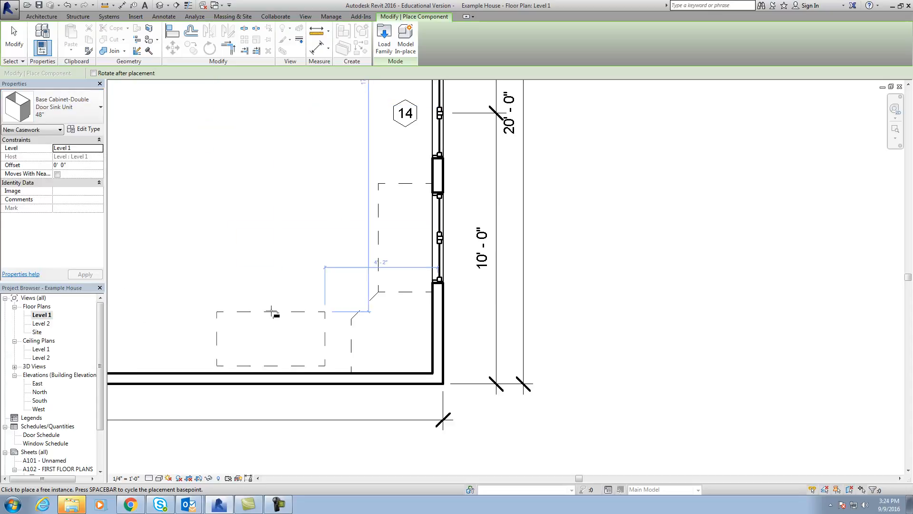
left_click(84, 116)
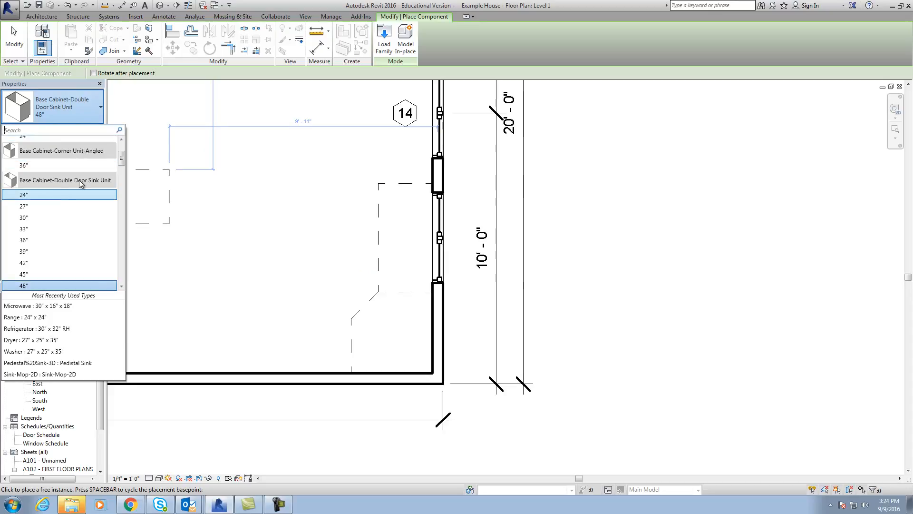
left_click_drag(121, 161, 122, 152)
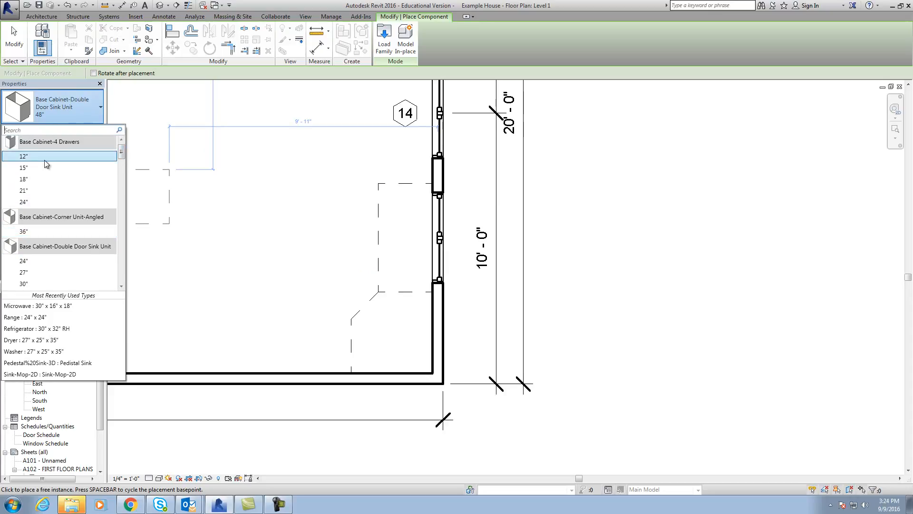
left_click(44, 158)
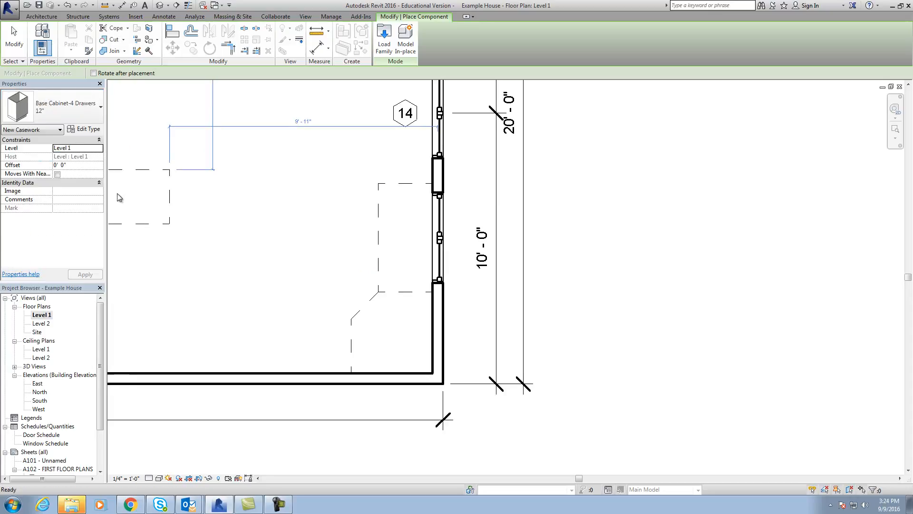
left_click(338, 316)
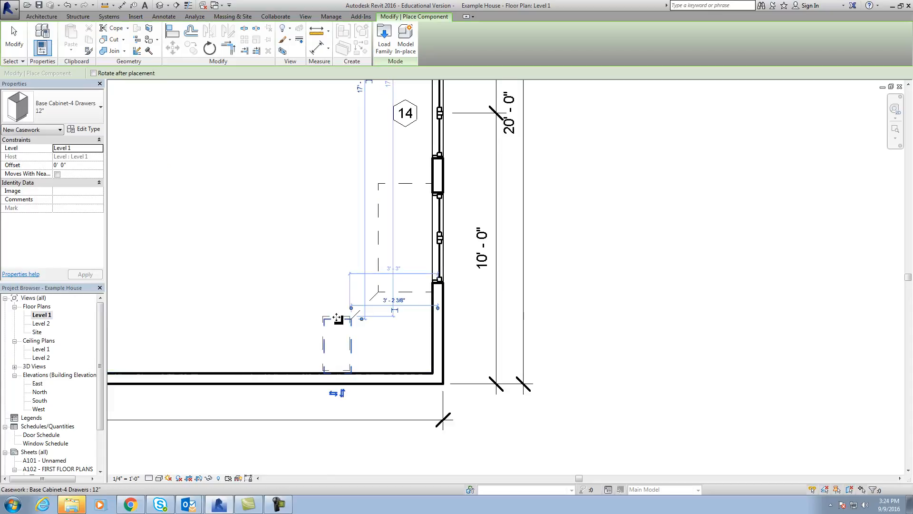
left_click(227, 317)
key("Escape")
key("Escape")
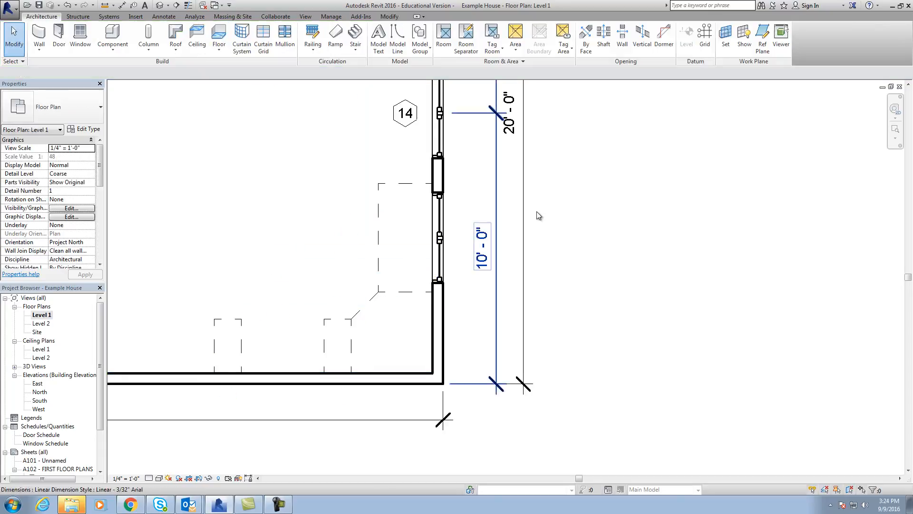
In the 3D View 13 camera view, flip both 12" four-drawer cabinets so that their drawers face the room.
left_click(891, 87)
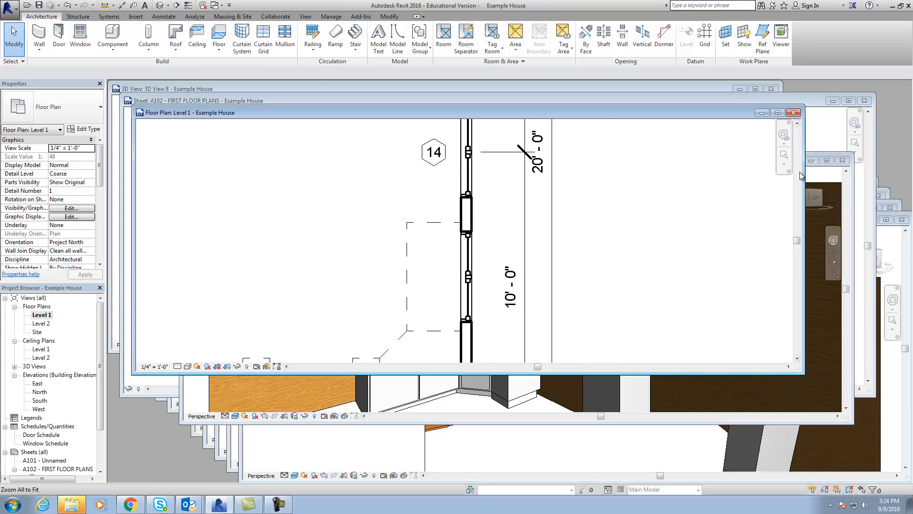
left_click(830, 160)
left_click(827, 160)
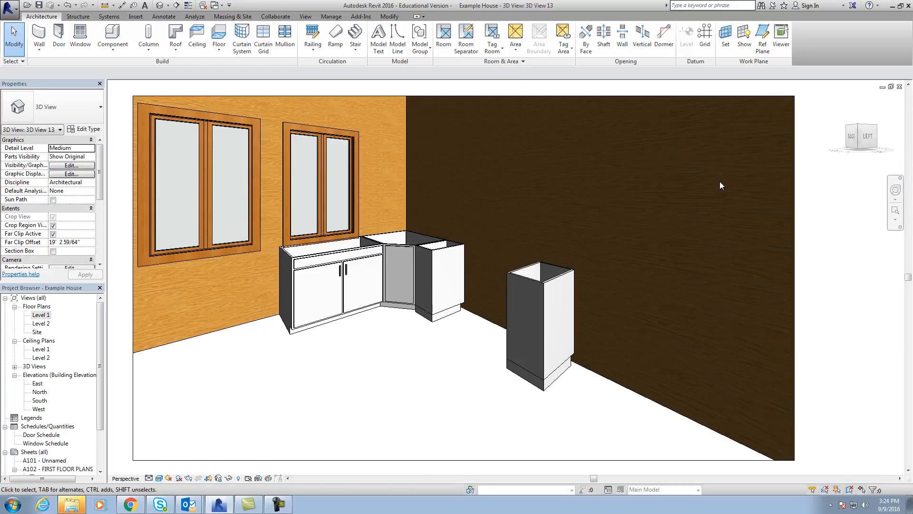
left_click(431, 254)
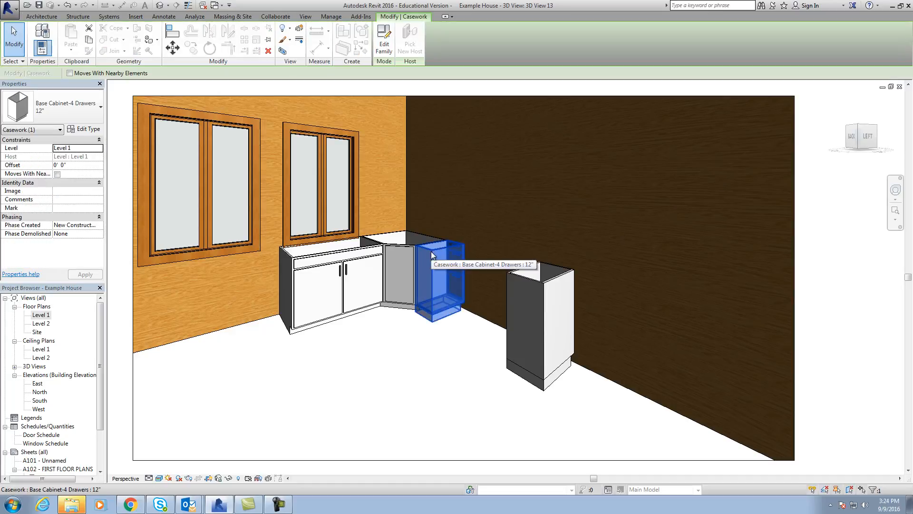
key("space")
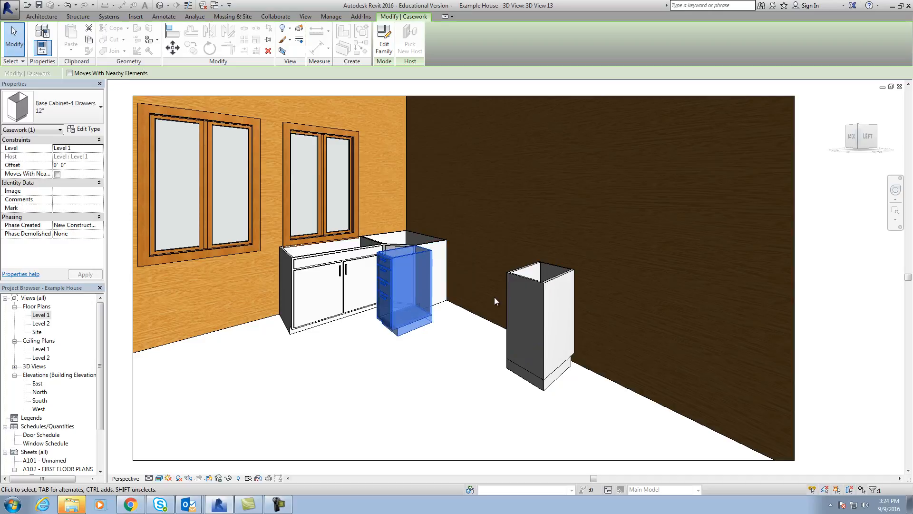
left_click(521, 281)
key("space")
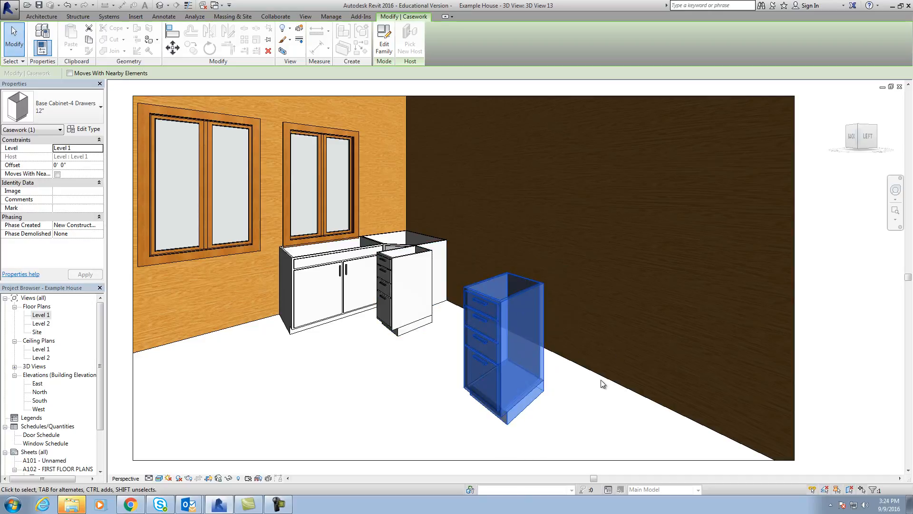
left_click(586, 389)
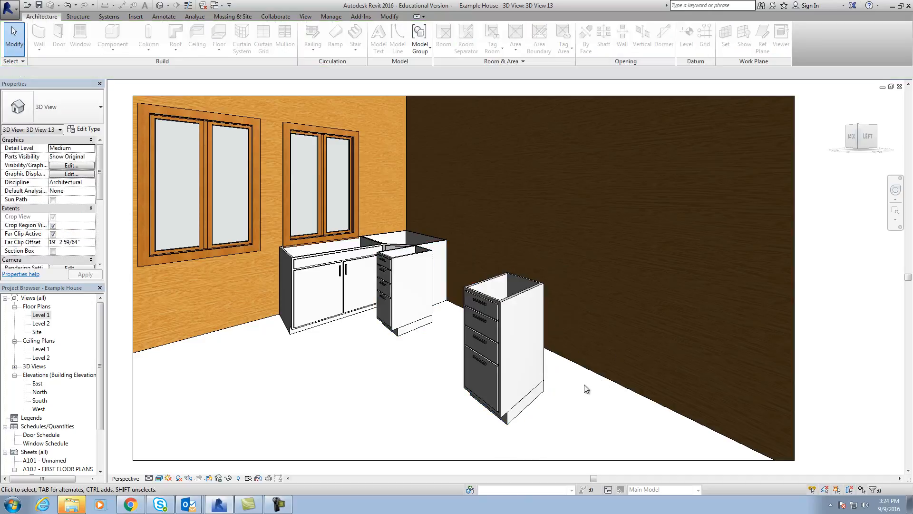
In the Level 1 floor plan, align the backs of both 12" four-drawer cabinets with the lower wall's interior face.
double_click(41, 315)
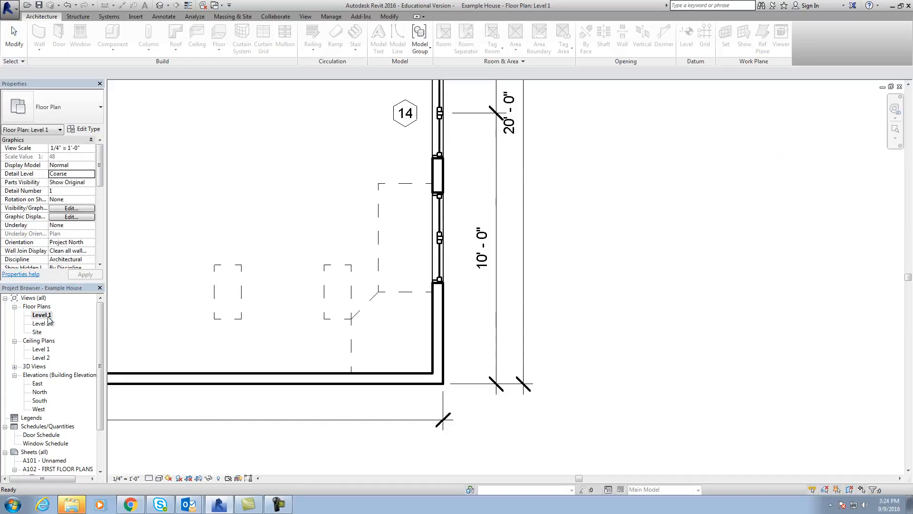
scroll(336, 326, "up", 2)
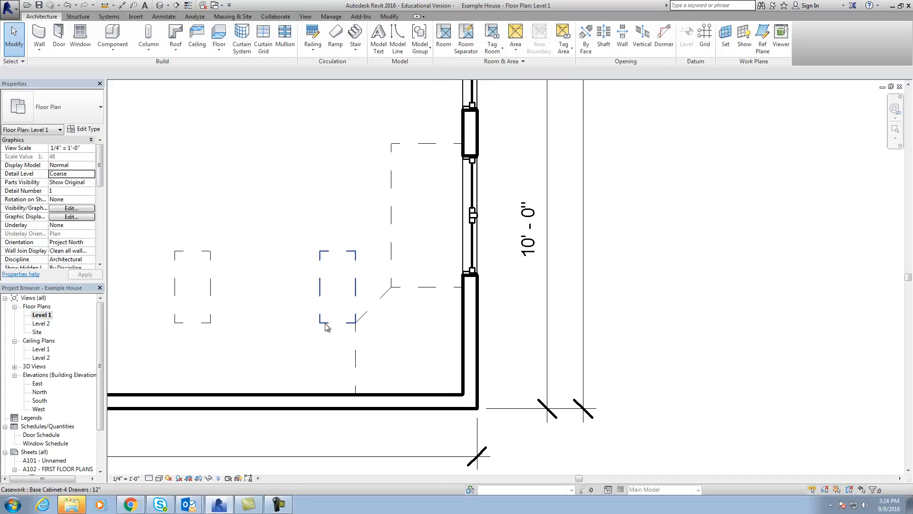
left_click(395, 18)
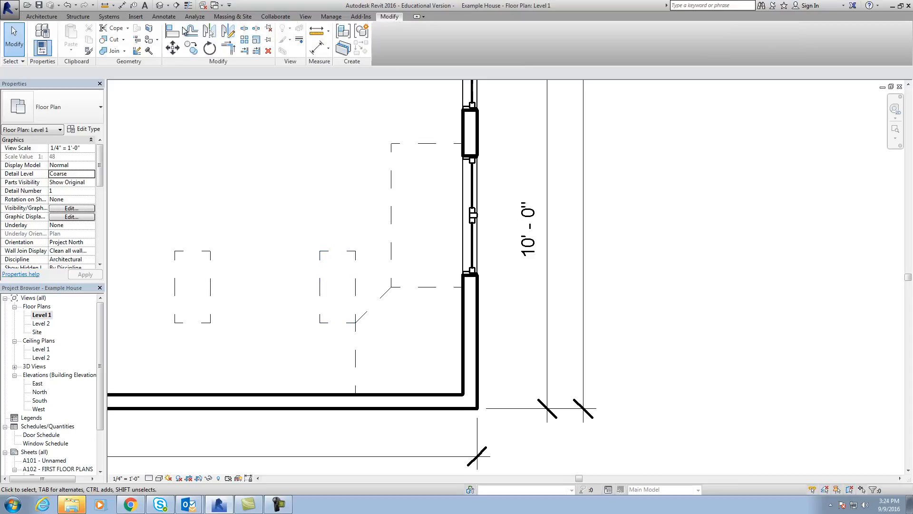
left_click(172, 31)
left_click(330, 394)
left_click(332, 323)
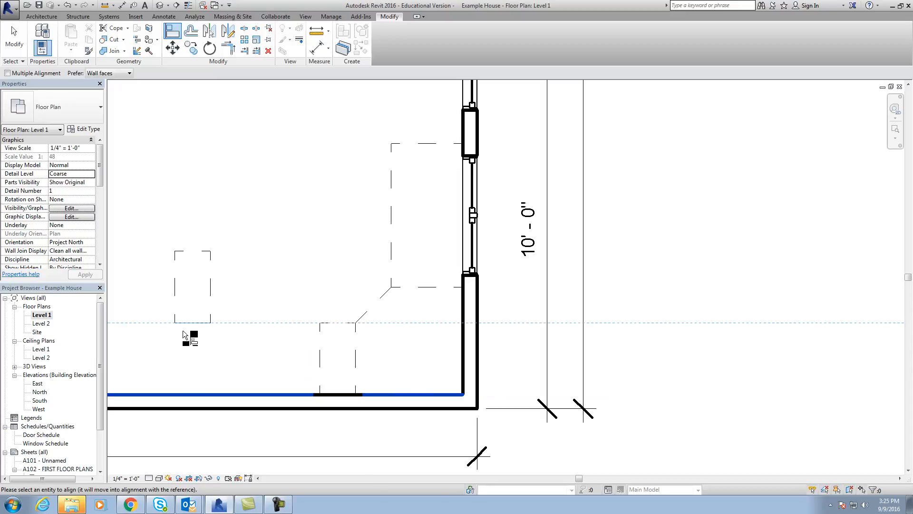
left_click(185, 323)
left_click(178, 31)
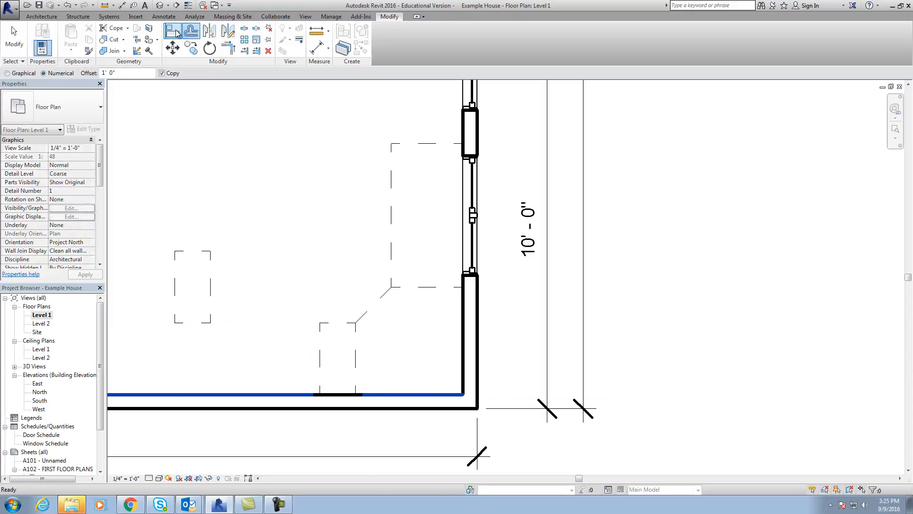
left_click(204, 328)
key("Escape")
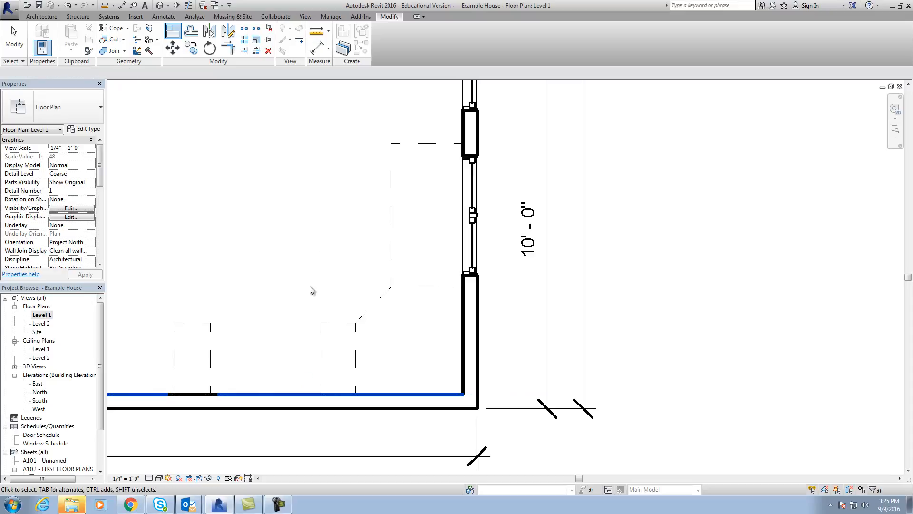
Load the Range family from the Specialty Equipment library's Domestic folder as a component.
scroll(319, 298, "down", 2)
middle_click_drag(281, 333, 378, 331)
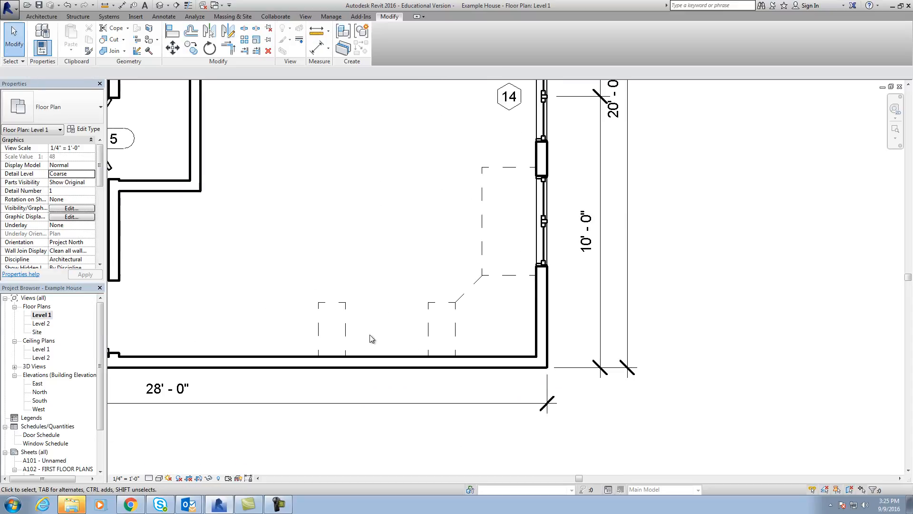
left_click(42, 16)
left_click(113, 46)
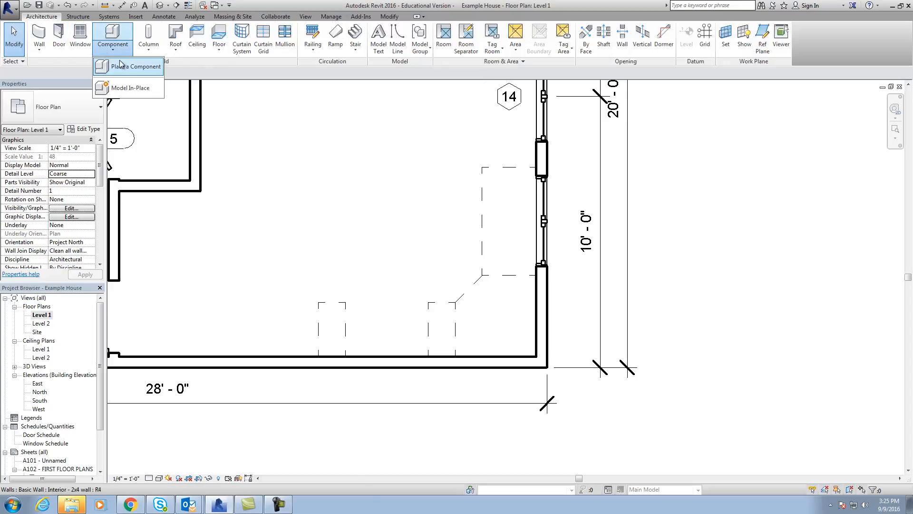
left_click(120, 66)
left_click(385, 41)
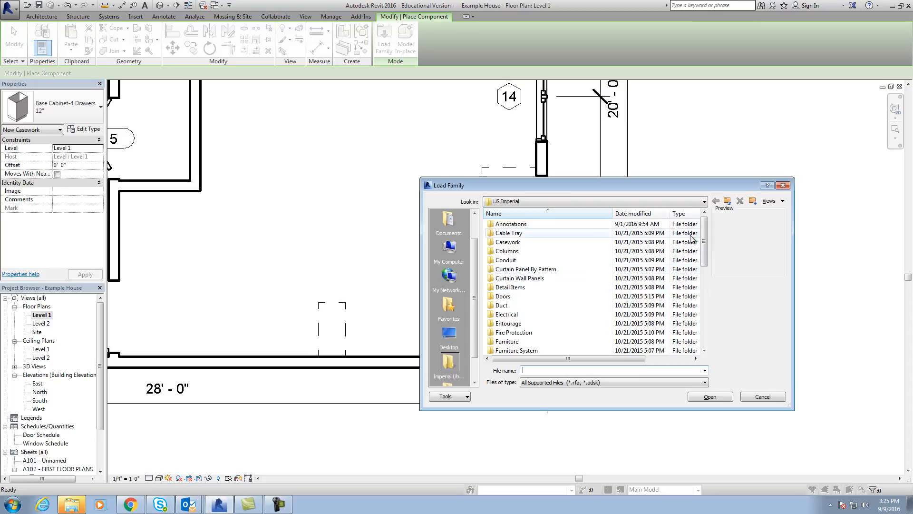
left_click_drag(705, 233, 707, 274)
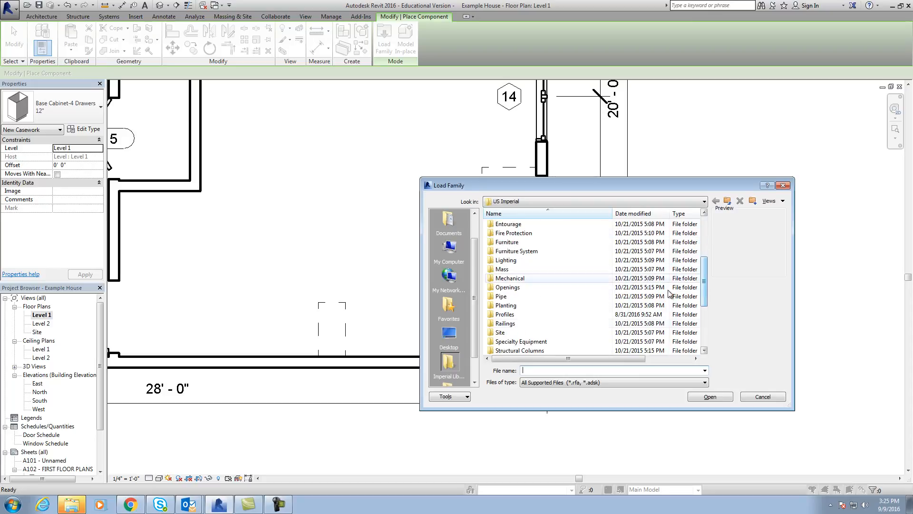
double_click(539, 342)
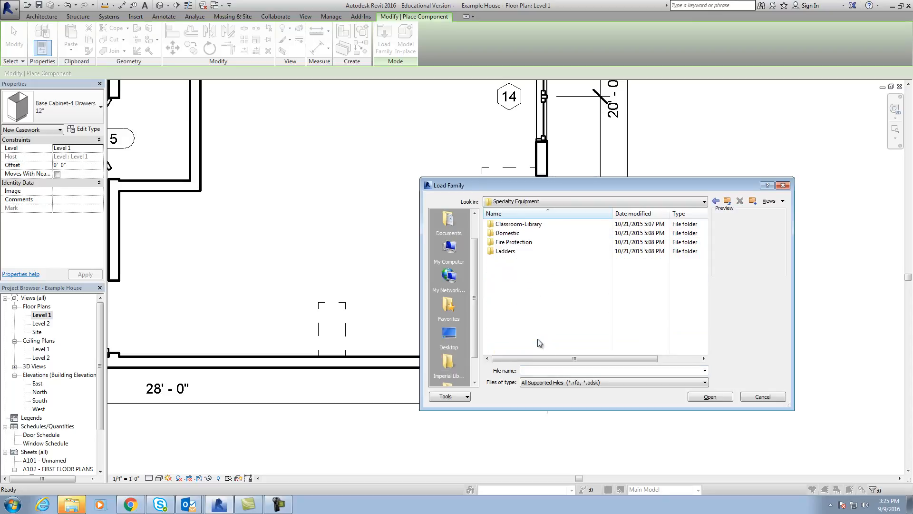
double_click(517, 234)
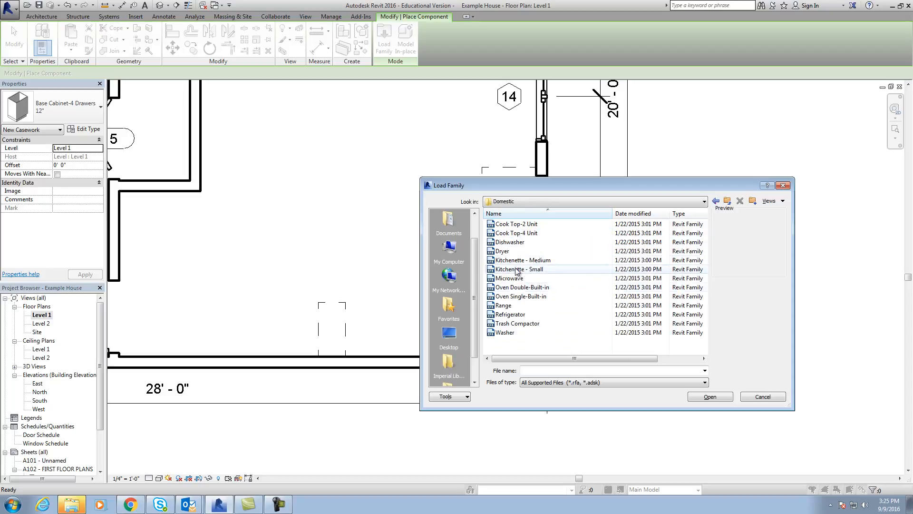
left_click(509, 305)
left_click(709, 397)
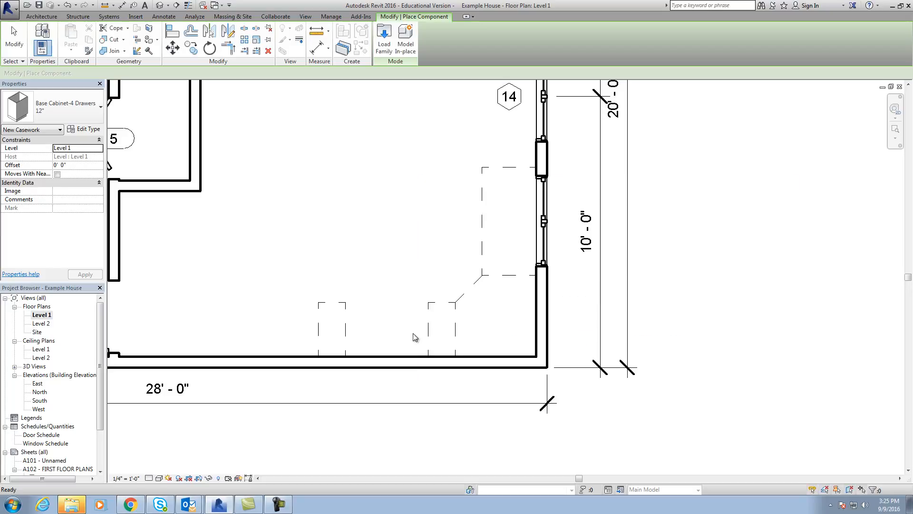
Place a 30" x 26" Range against the lower wall, between the two four-drawer cabinets and with its back to the wall.
left_click(81, 108)
left_click_drag(123, 156, 126, 215)
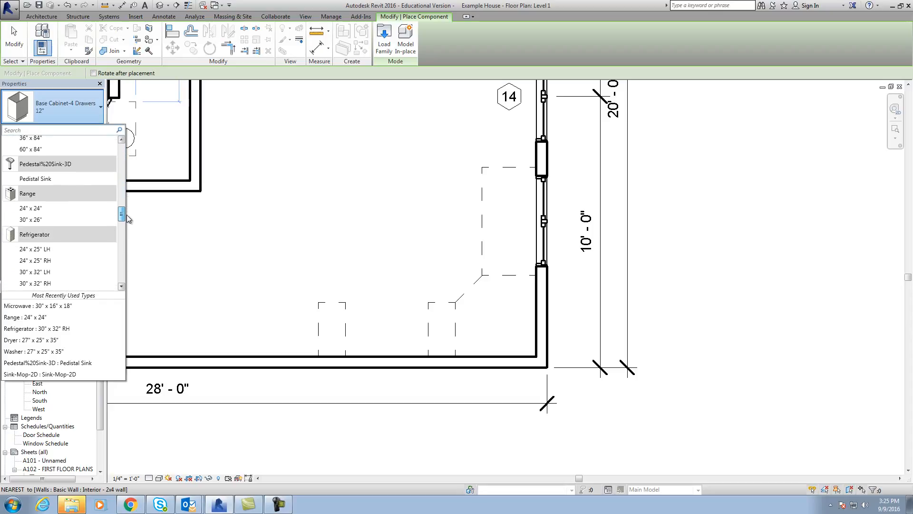
left_click(27, 220)
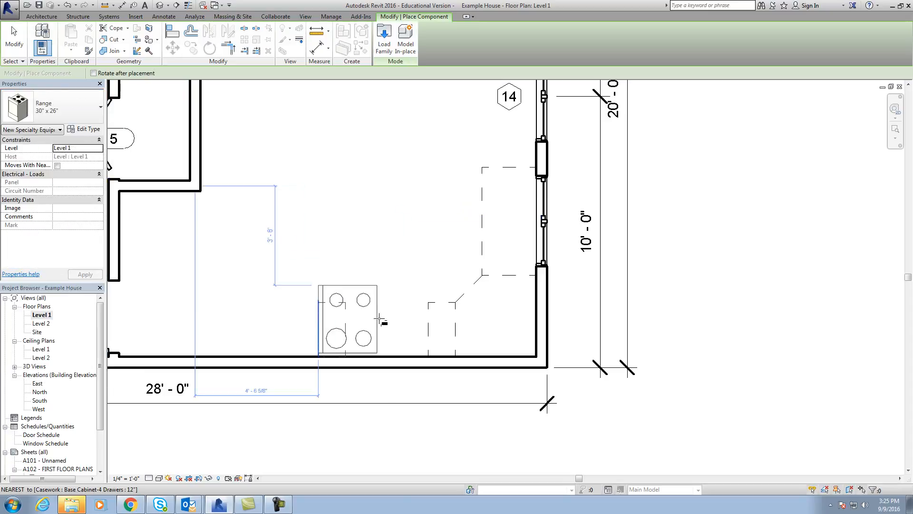
scroll(384, 299, "up", 1)
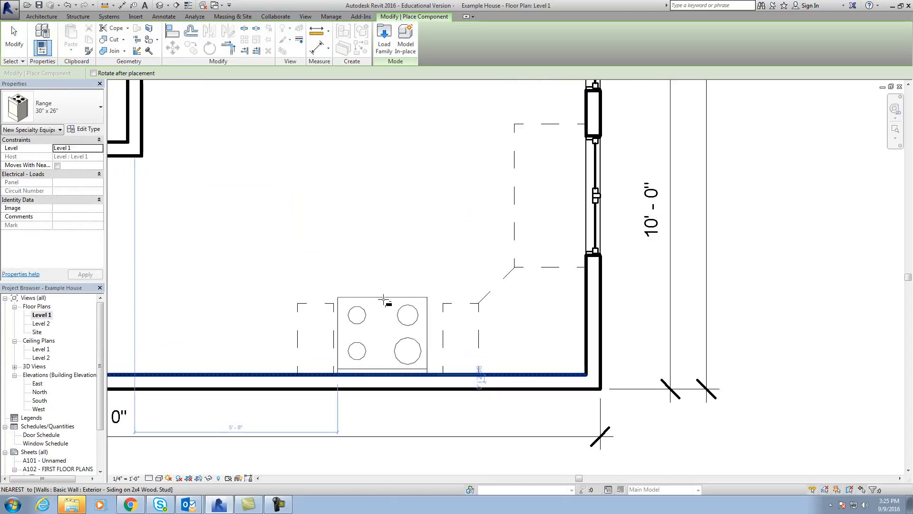
scroll(385, 295, "up", 1)
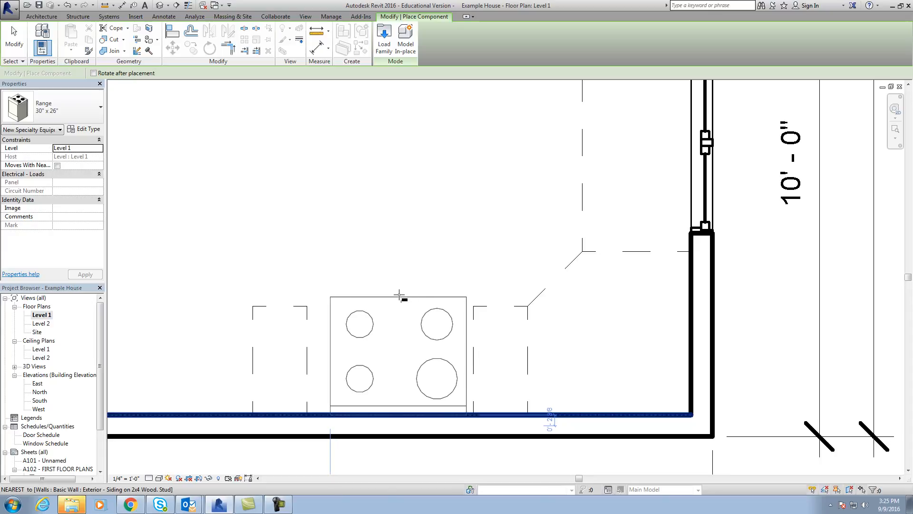
left_click(399, 296)
key("Escape")
key("Escape")
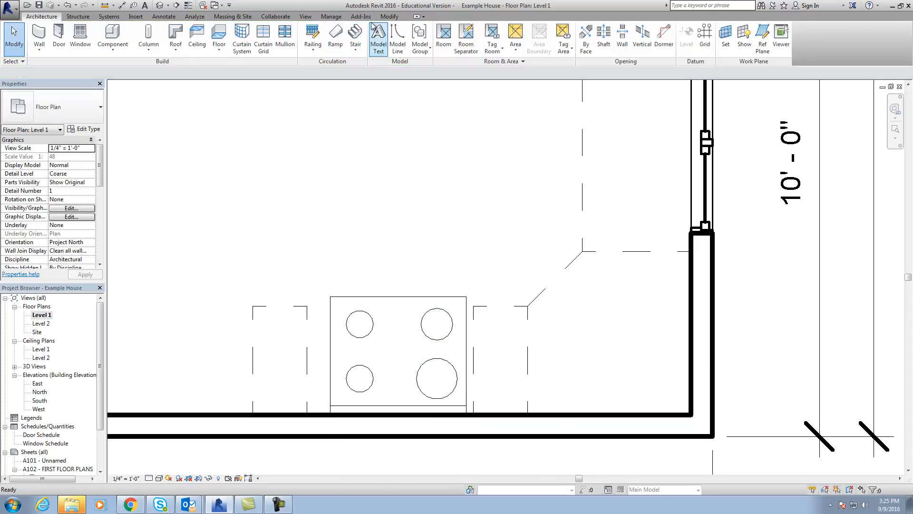
Align the range's side with the drawer cabinet by the corner, and the other drawer cabinet's side with the range, closing both gaps.
left_click(389, 17)
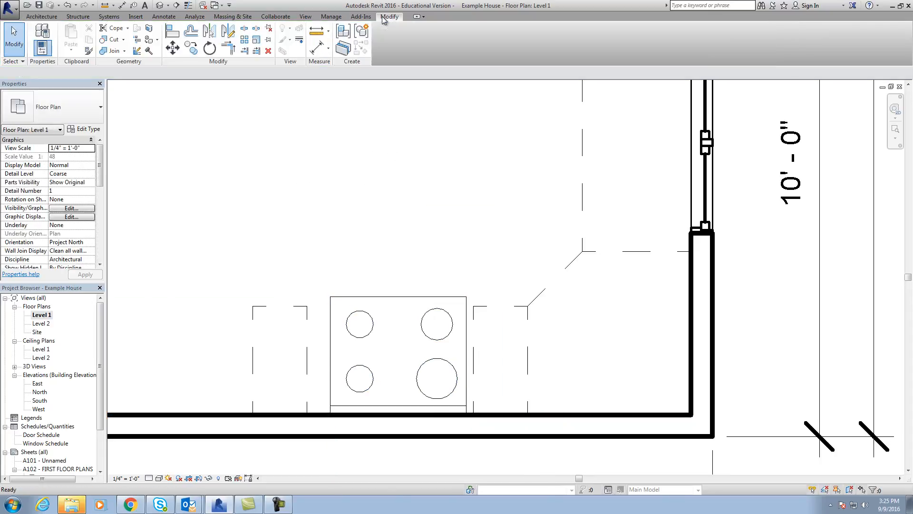
left_click(172, 31)
left_click(473, 354)
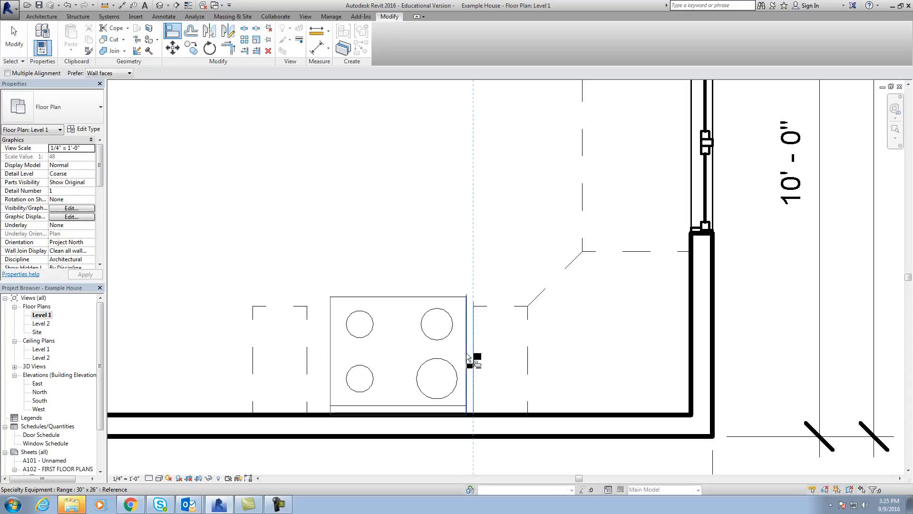
left_click(467, 356)
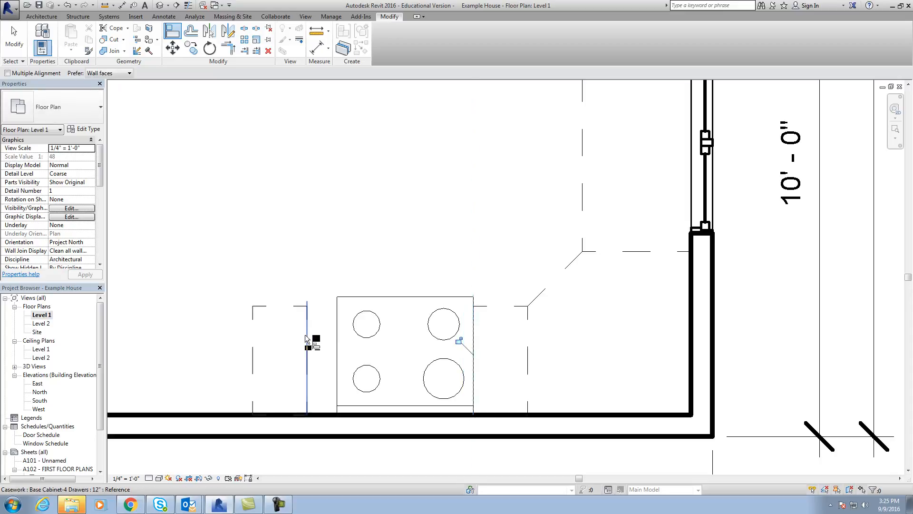
left_click(335, 339)
left_click(308, 345)
scroll(408, 300, "down", 2)
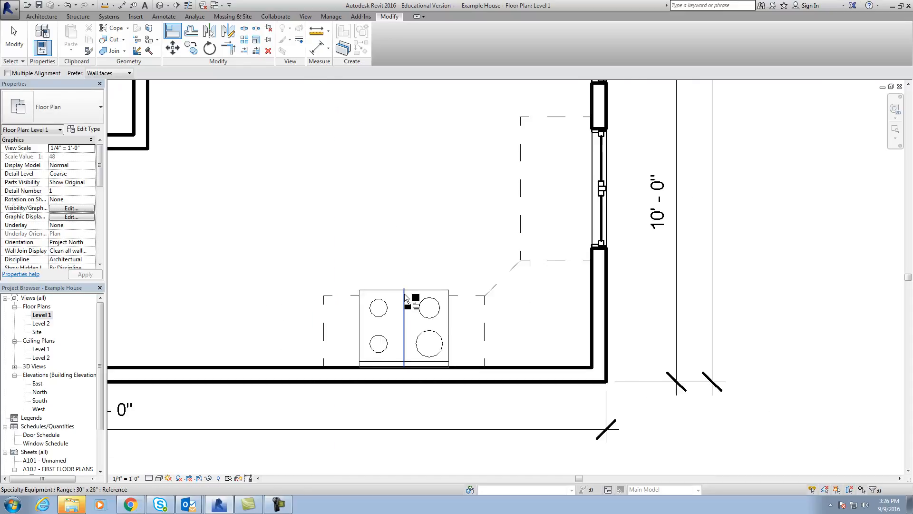
scroll(384, 330, "down", 1)
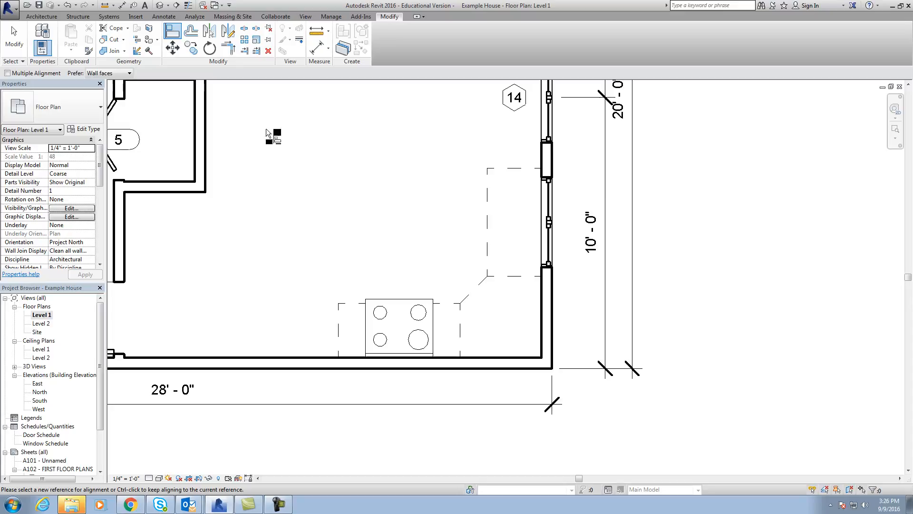
scroll(279, 196, "down", 4)
middle_click_drag(279, 204, 286, 249)
key("Escape")
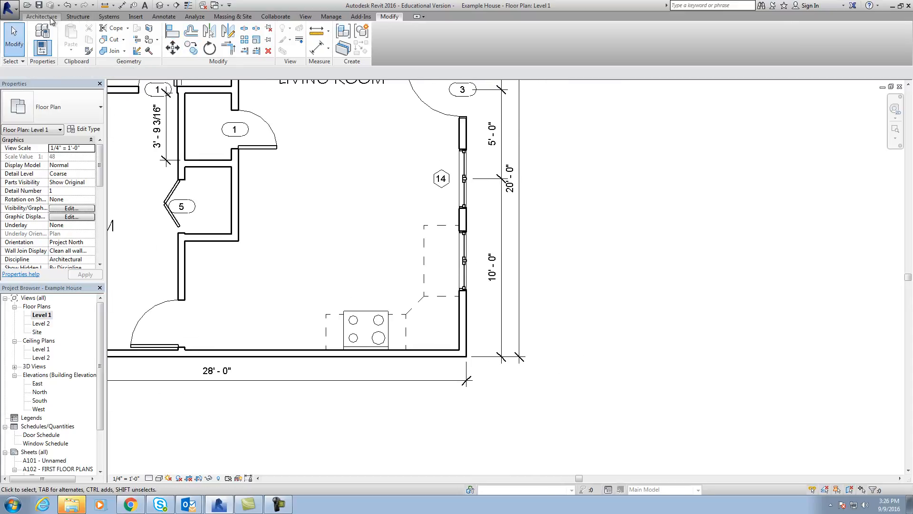
Load the Refrigerator family from the Specialty Equipment library's Domestic folder as a component.
left_click(45, 16)
left_click(125, 50)
left_click(131, 72)
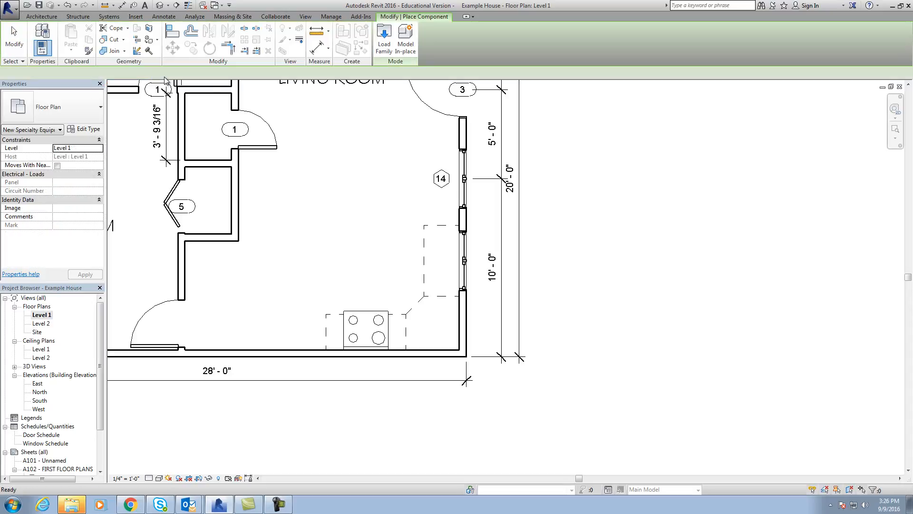
left_click(384, 46)
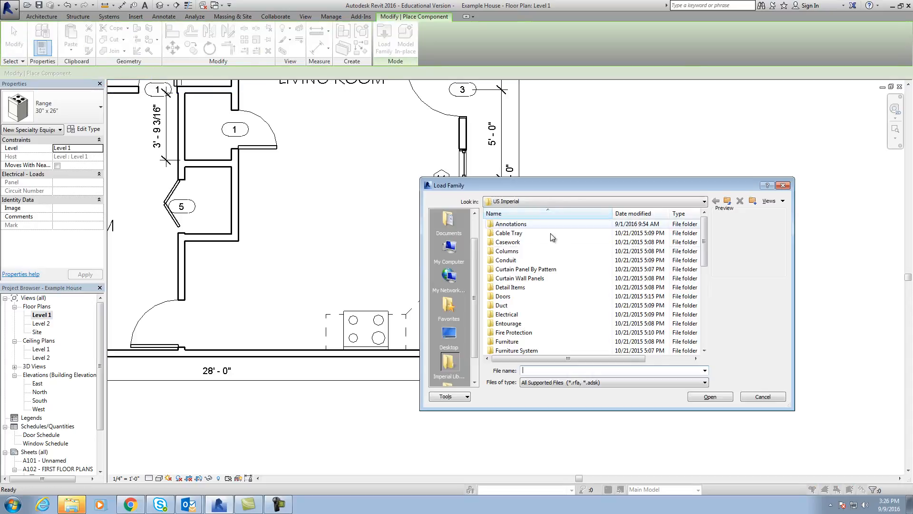
left_click_drag(705, 231, 704, 304)
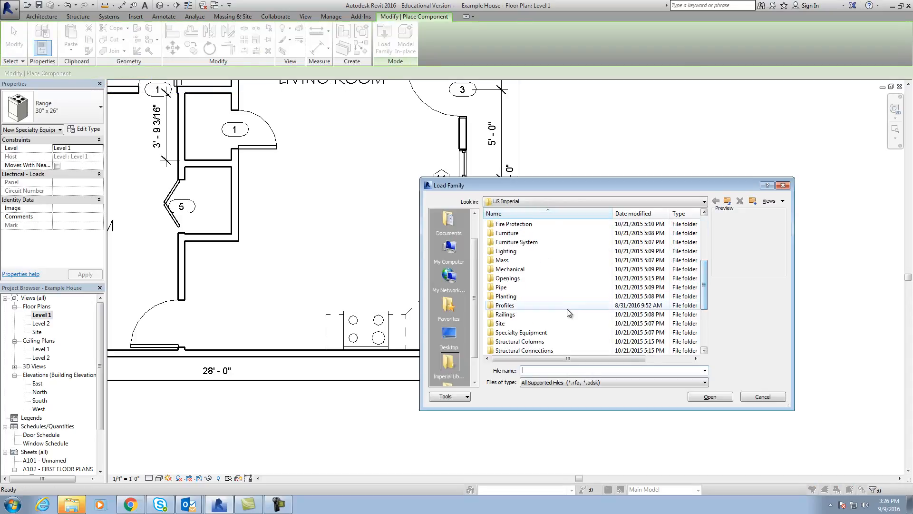
double_click(553, 332)
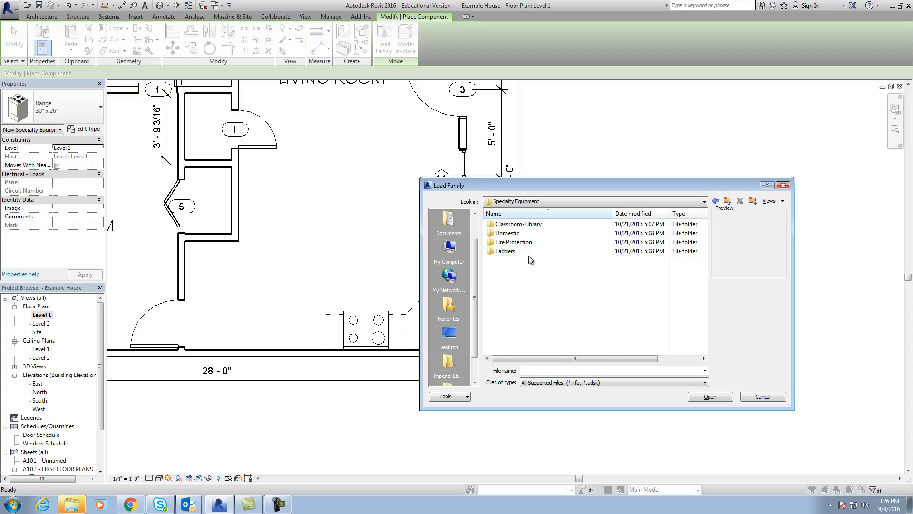
left_click(515, 234)
double_click(516, 234)
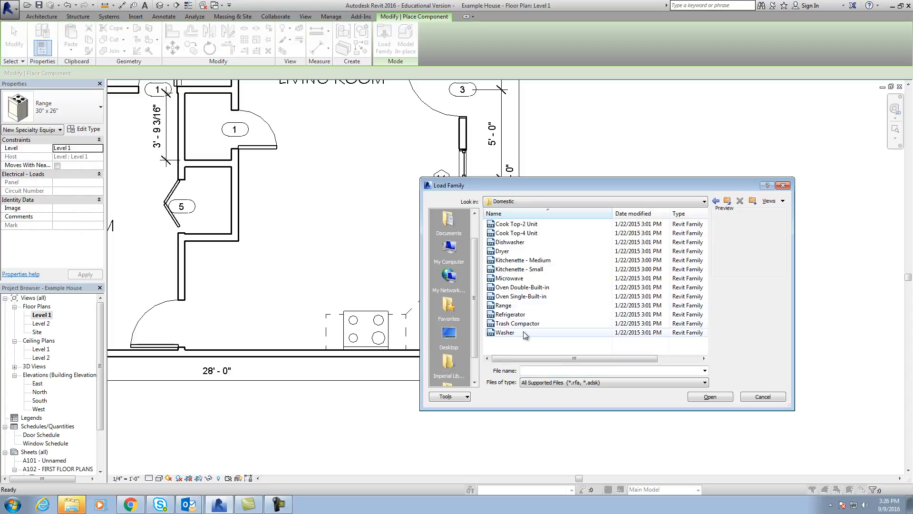
double_click(511, 314)
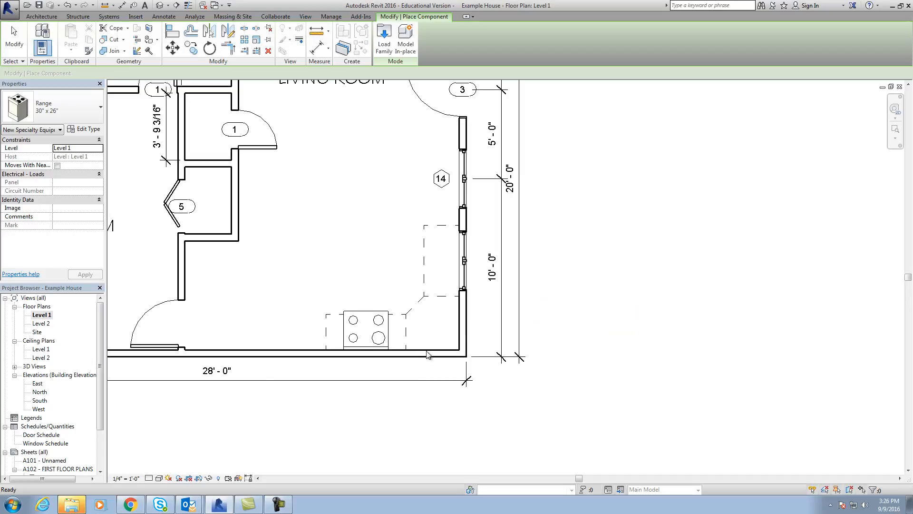
Place a 30" x 32" LH Refrigerator in the open floor to the left of the range and drawer cabinets, and select it.
left_click(98, 129)
left_click(657, 375)
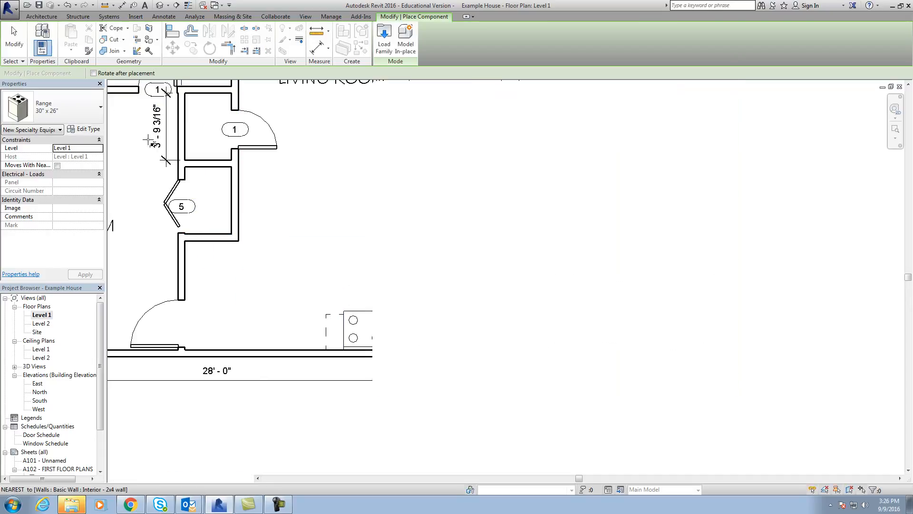
left_click(91, 118)
left_click_drag(122, 218, 122, 222)
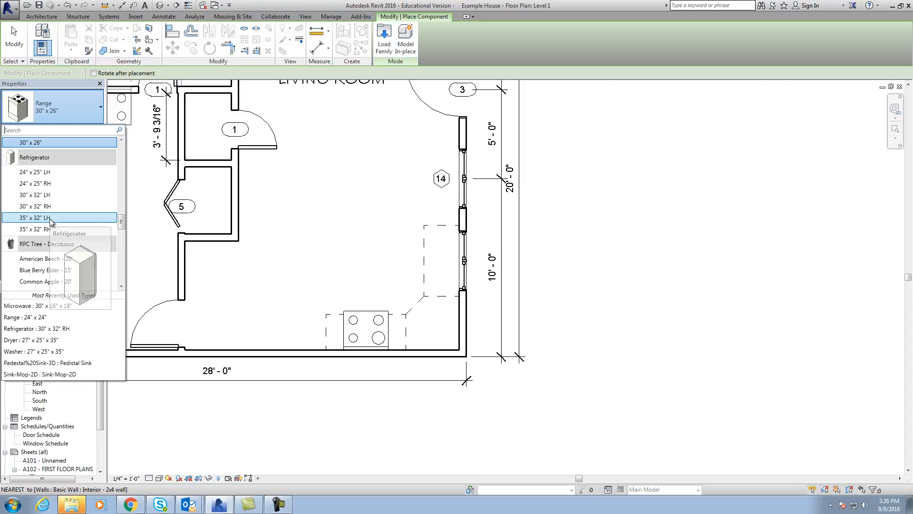
left_click(43, 194)
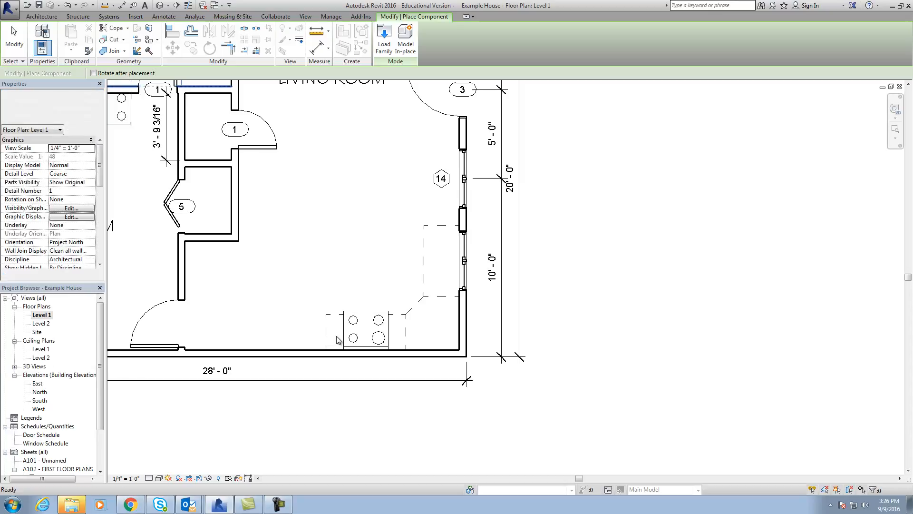
left_click(287, 291)
key("Escape")
key("Escape")
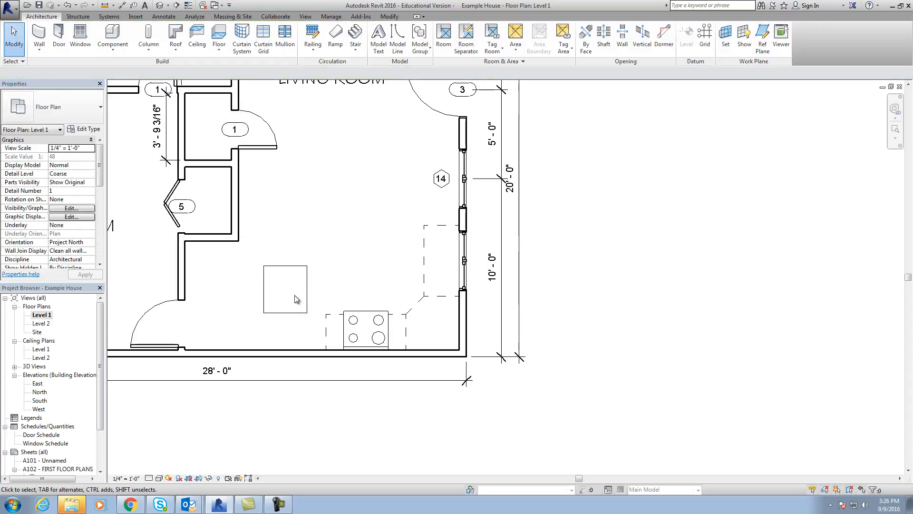
left_click(286, 271)
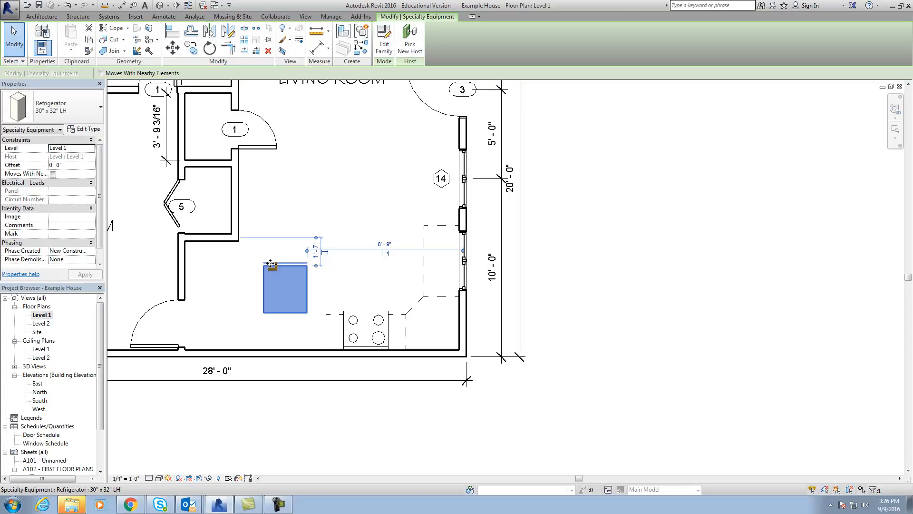
Rotate the refrigerator 180° and move it beside the outer drawer cabinet, with its back near the lower wall.
scroll(287, 261, "up", 3)
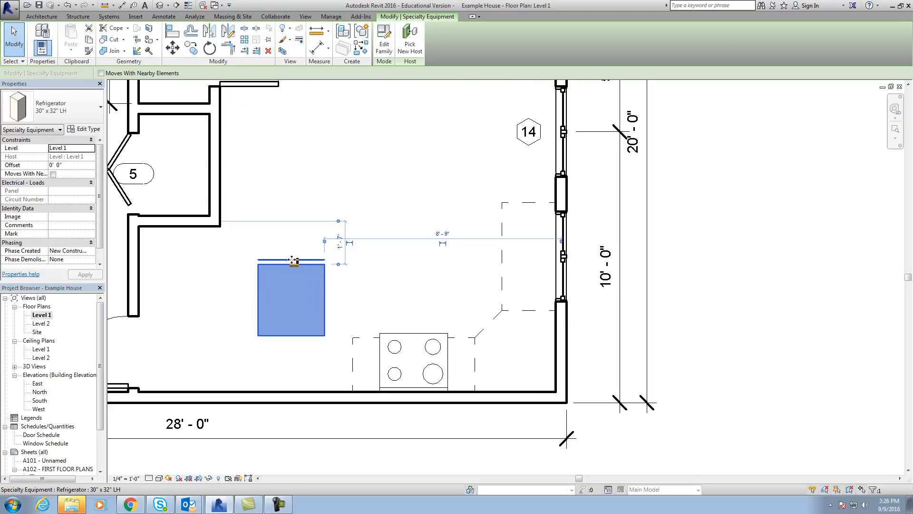
key("space")
key("space")
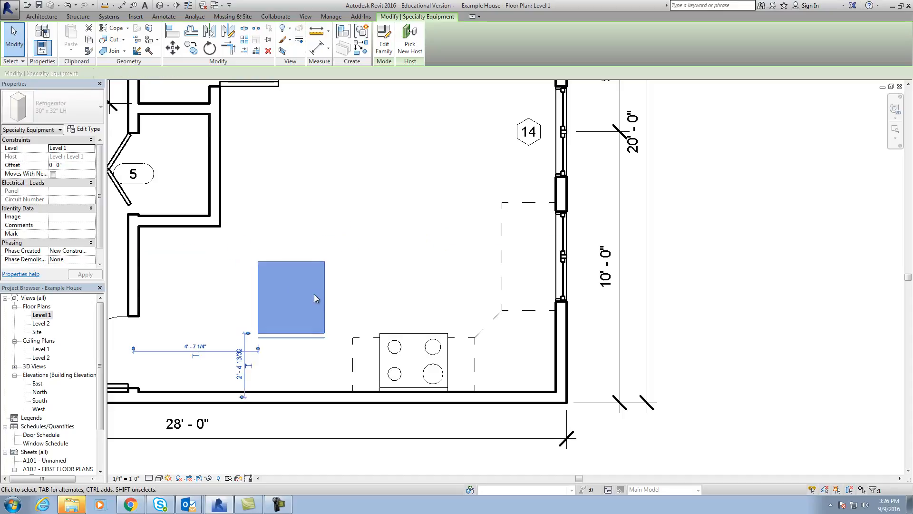
left_click_drag(304, 261, 319, 316)
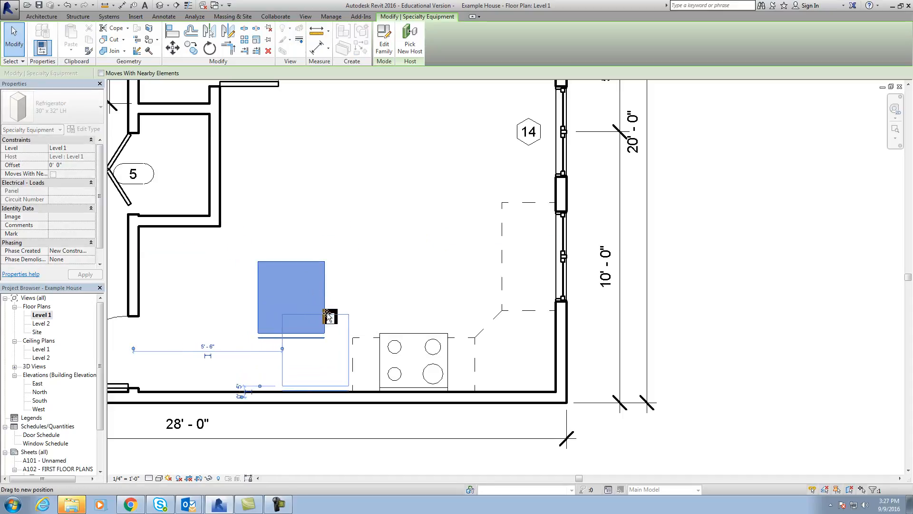
left_click_drag(333, 317, 333, 317)
left_click(355, 269)
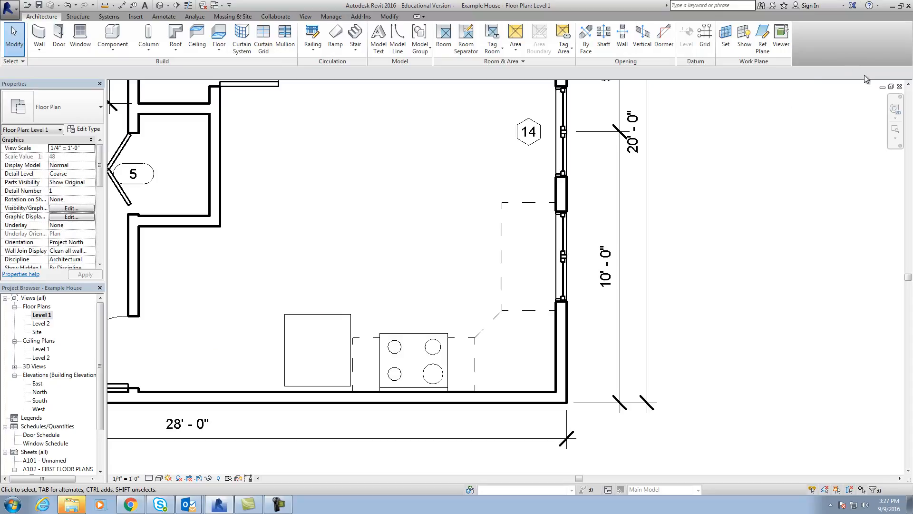
Open the kitchen perspective, 3D View 13, and orbit it to examine the cabinets, range and refrigerator.
left_click(891, 89)
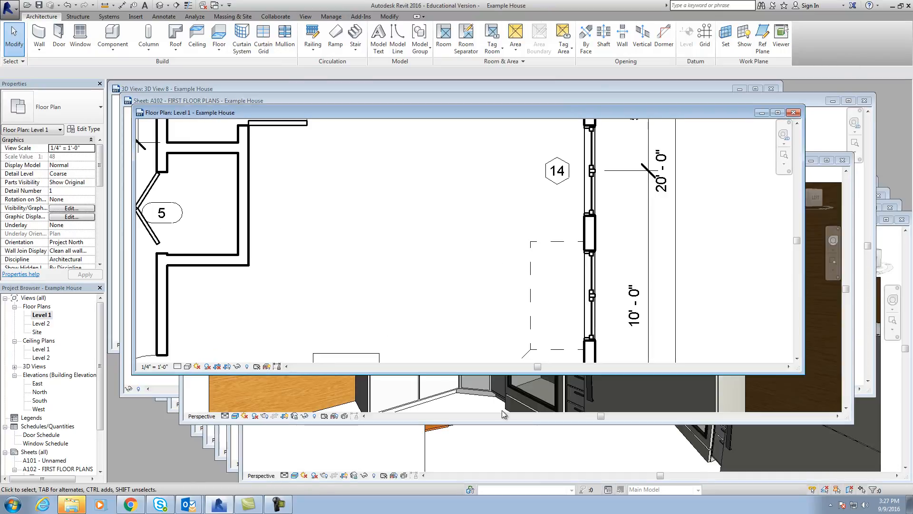
left_click(843, 152)
left_click(828, 160)
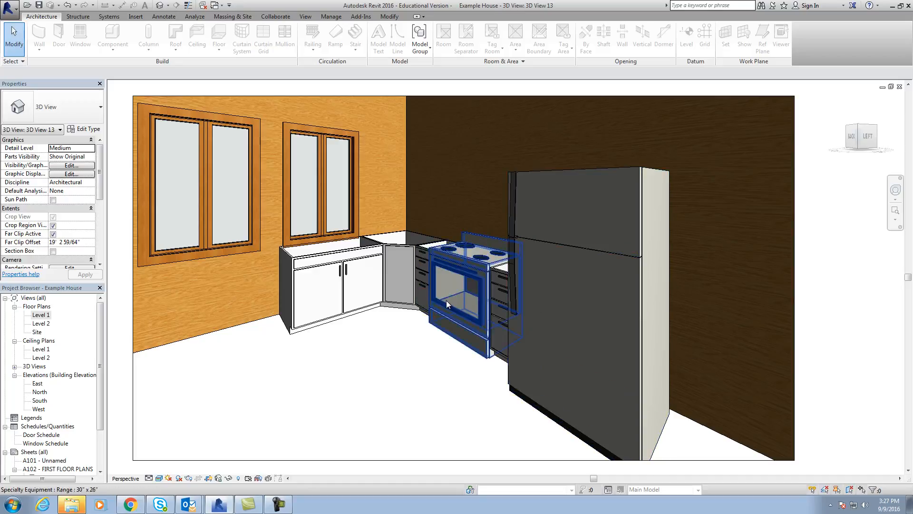
left_click_drag(851, 139, 871, 148)
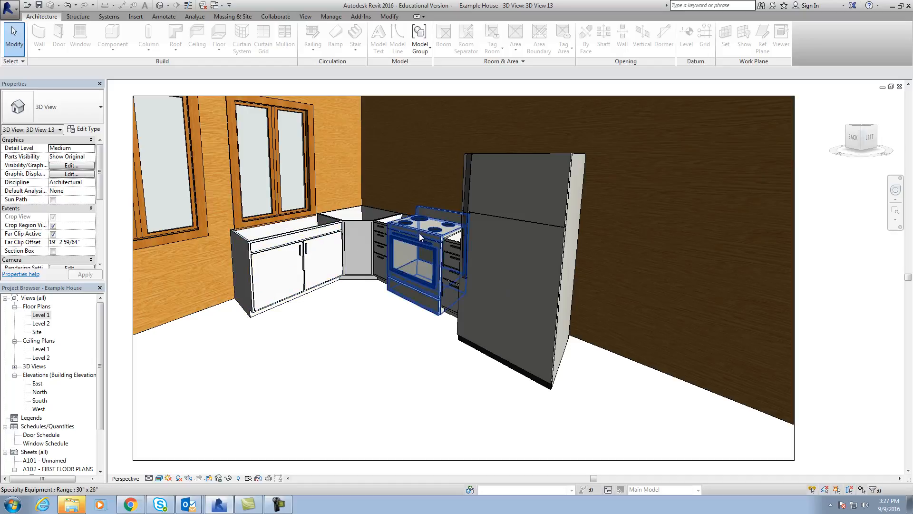
Return to the Level 1 floor plan and browse to the Casework library's Counter Tops folder to load a component family.
double_click(41, 315)
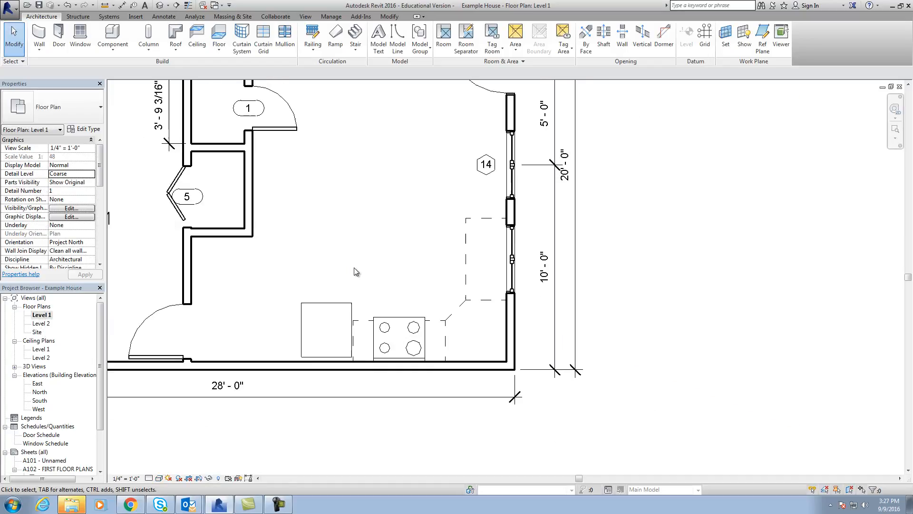
left_click(113, 46)
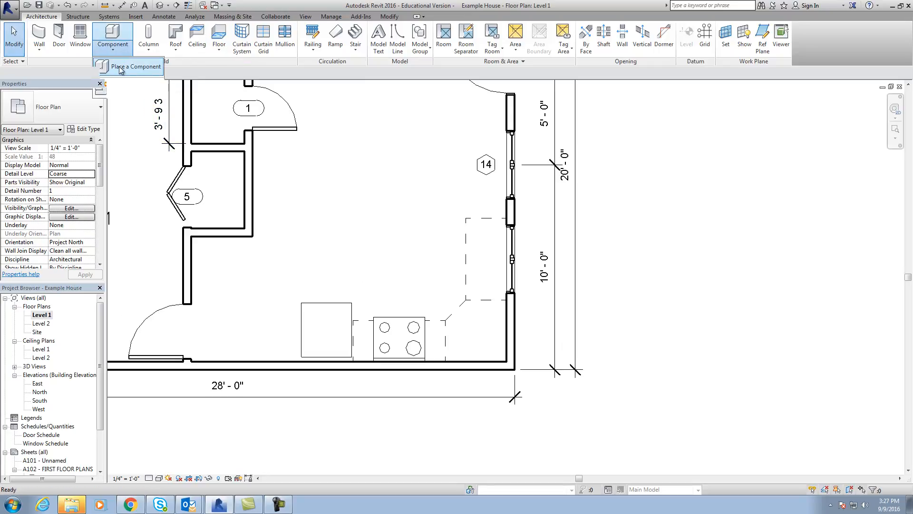
left_click(120, 68)
left_click(385, 45)
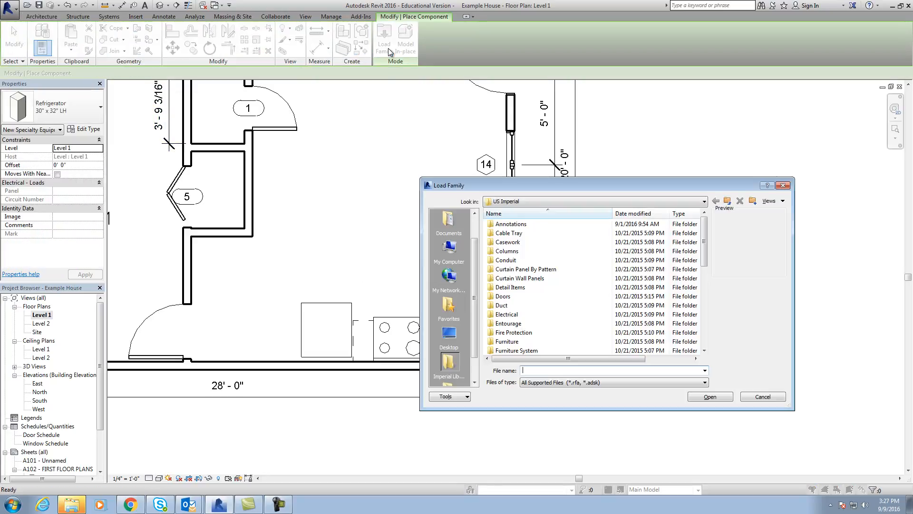
double_click(523, 243)
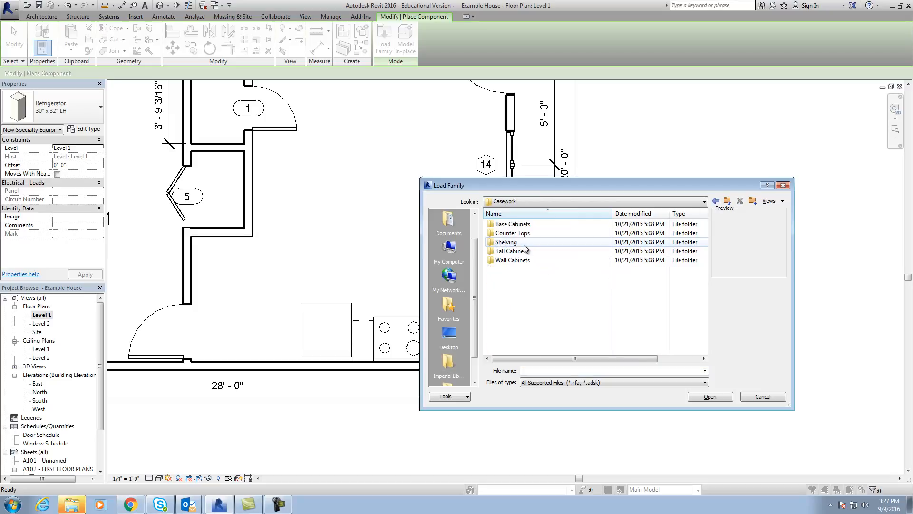
double_click(525, 233)
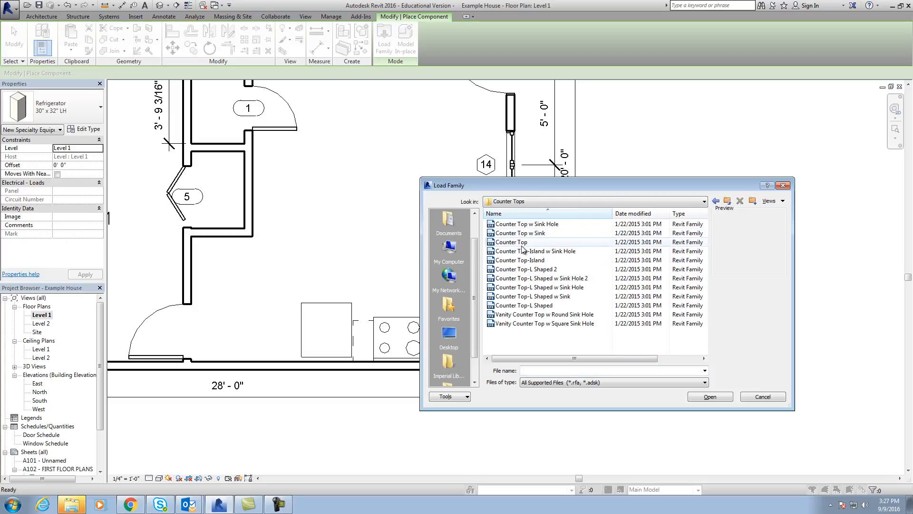
Preview the countertop families and load Counter Top-L Shaped w Sink Hole 2.
left_click(539, 224)
left_click(538, 233)
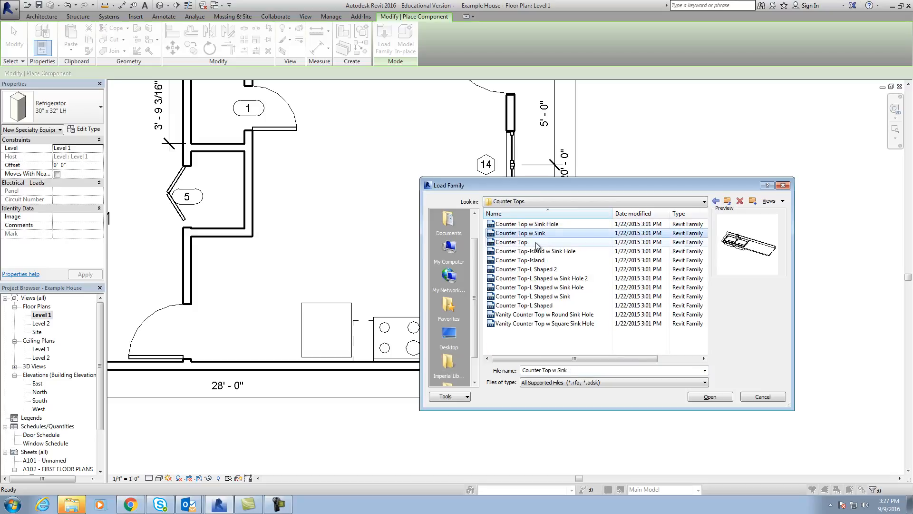
left_click(542, 243)
left_click(542, 251)
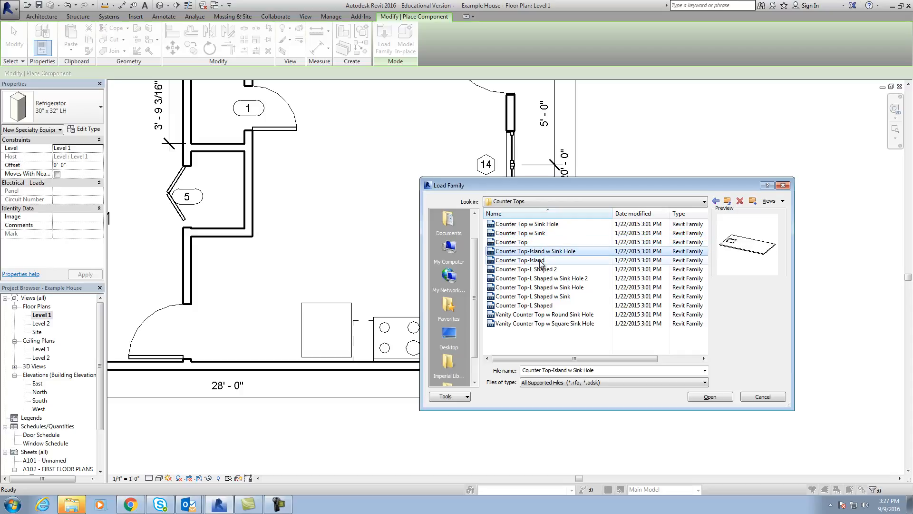
left_click(541, 261)
left_click(542, 269)
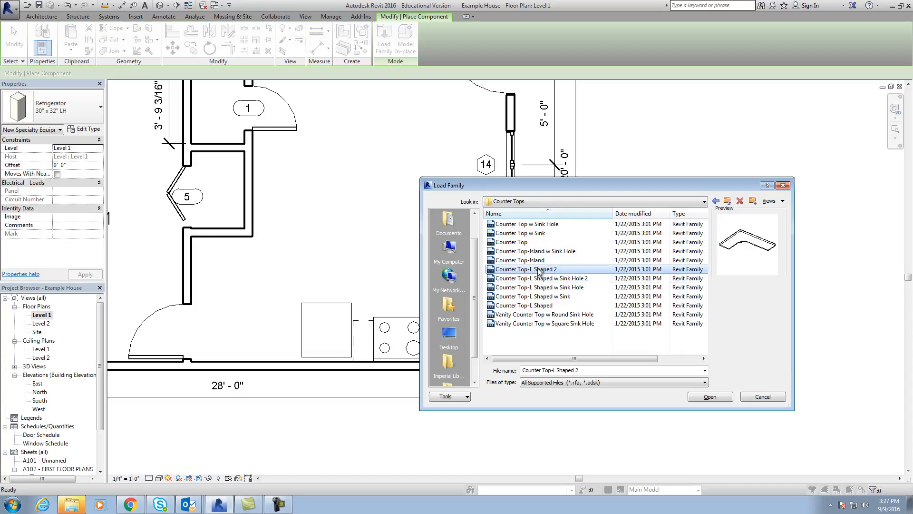
left_click(568, 279)
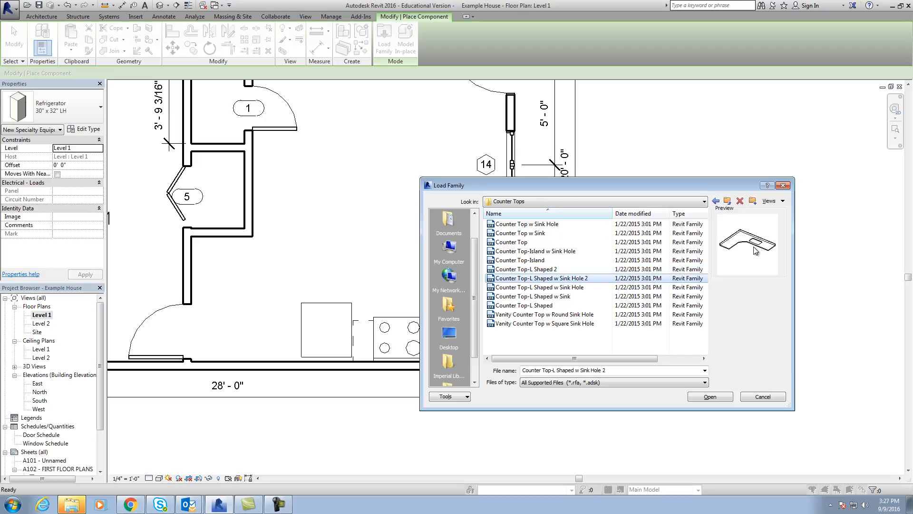
left_click(709, 397)
Place a 24" Depth Counter Top-L Shaped w Sink Hole 2 in the open area outside the house's right wall.
middle_click_drag(693, 337, 486, 291)
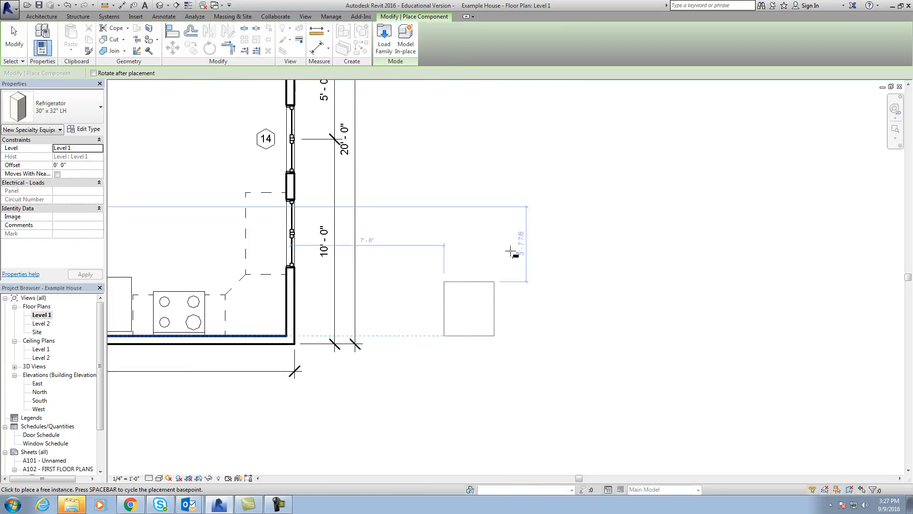
left_click(81, 106)
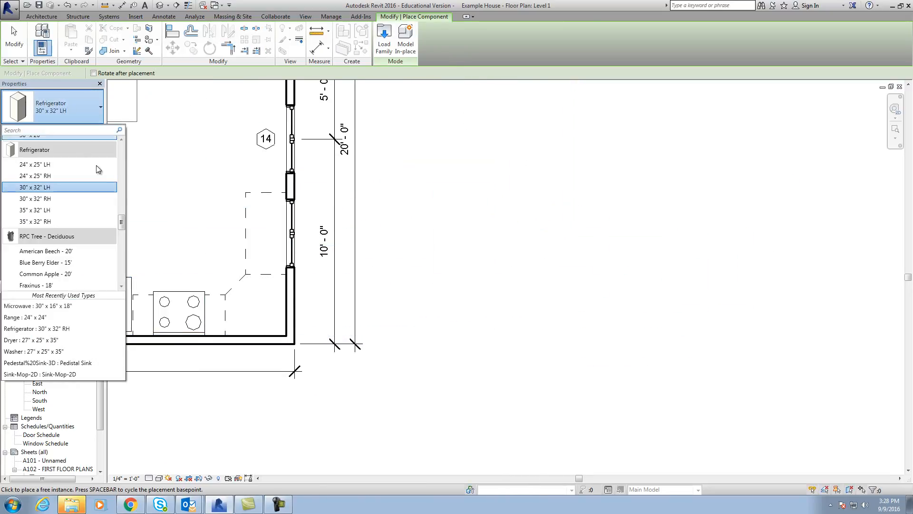
scroll(123, 157, "up", 5)
left_click_drag(122, 210, 123, 167)
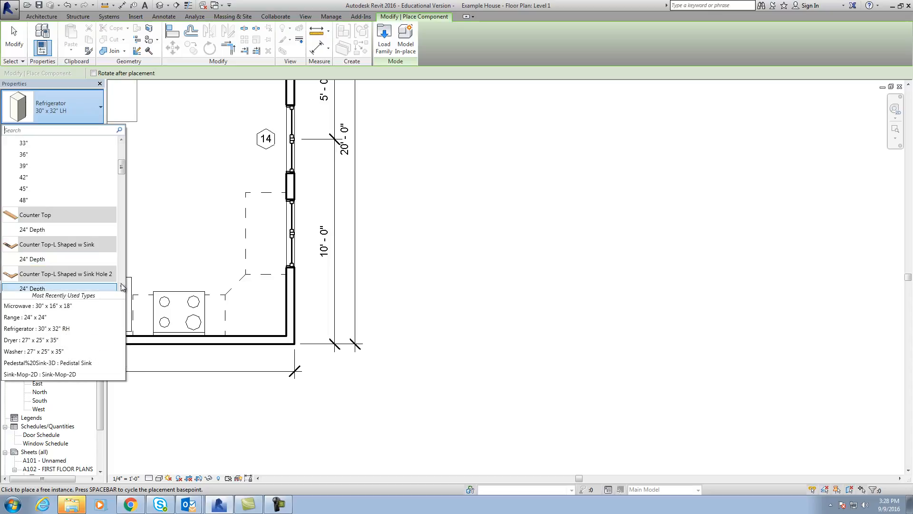
left_click(122, 287)
left_click(59, 274)
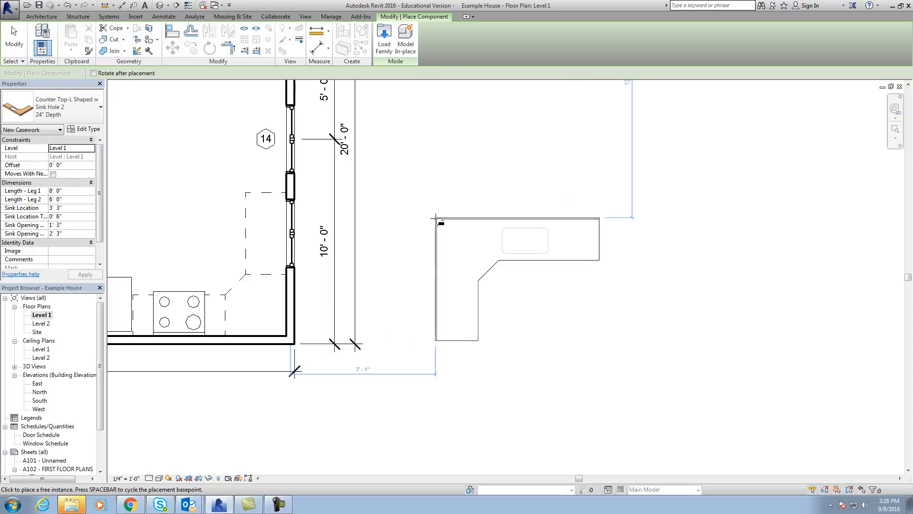
left_click(602, 235)
key("Escape")
key("Escape")
Flip the L-shaped countertop both horizontally and vertically.
left_click(671, 278)
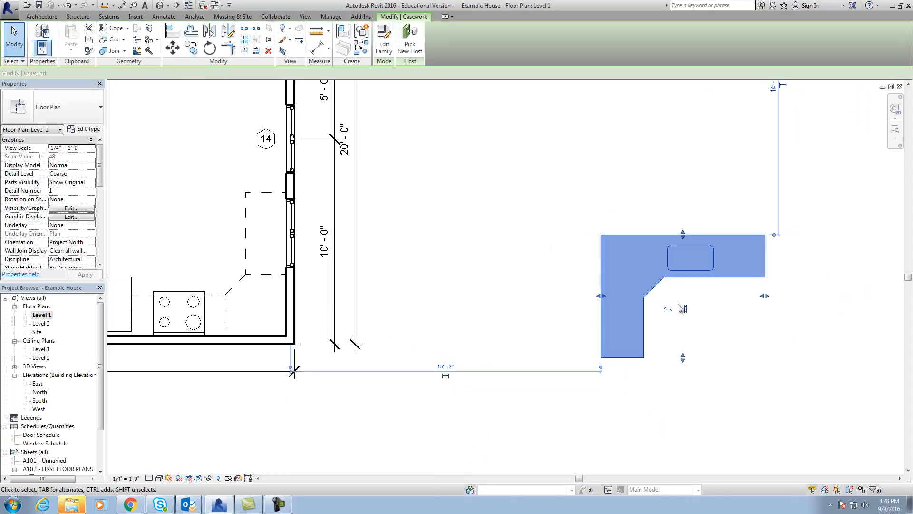
left_click(669, 309)
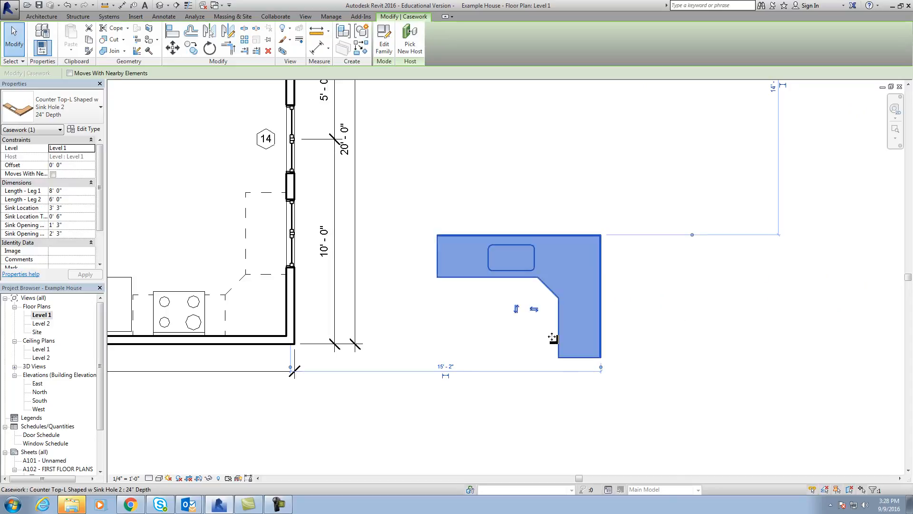
left_click(516, 310)
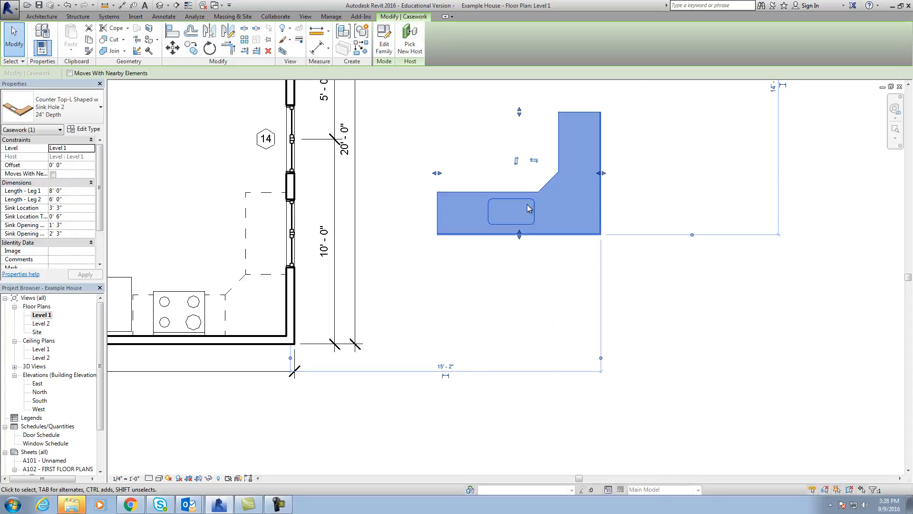
left_click(511, 333)
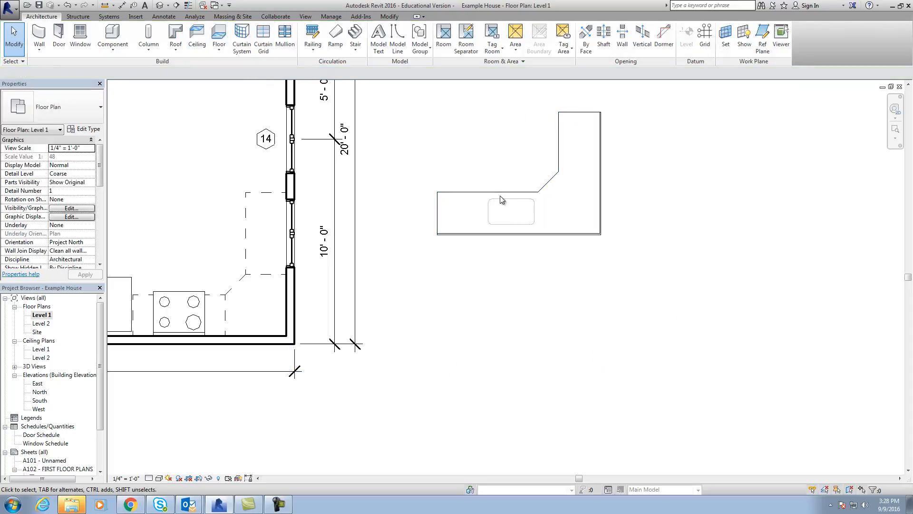
left_click(501, 195)
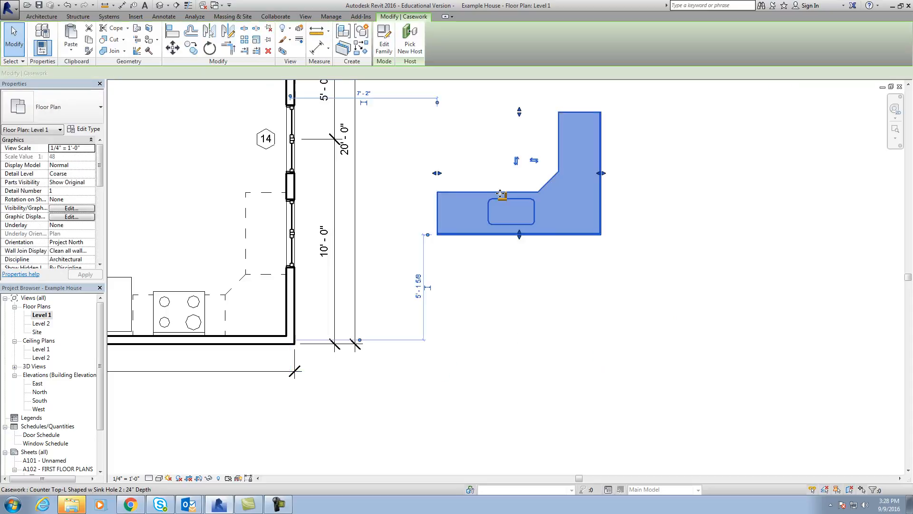
left_click(228, 33)
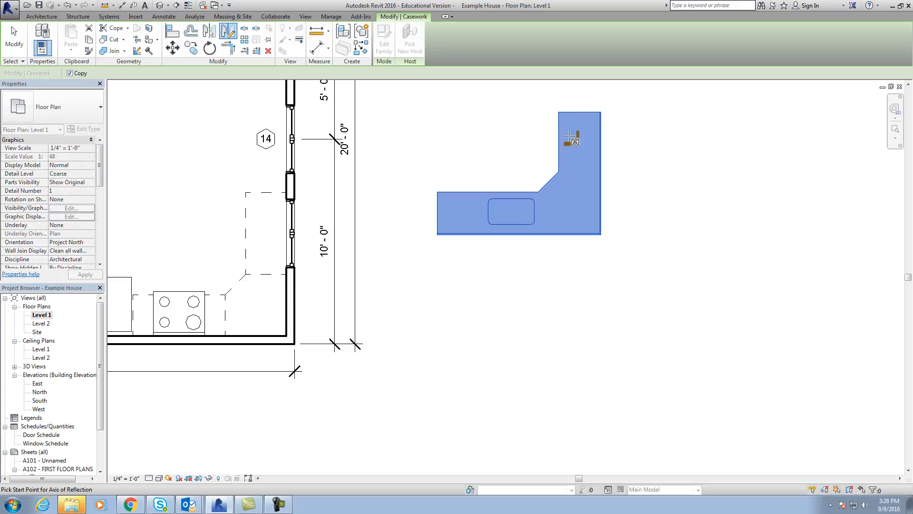
key("Escape")
key("Escape")
Mirror the L-shaped countertop about a vertical axis drawn just to its right, and delete the original.
left_click(570, 114)
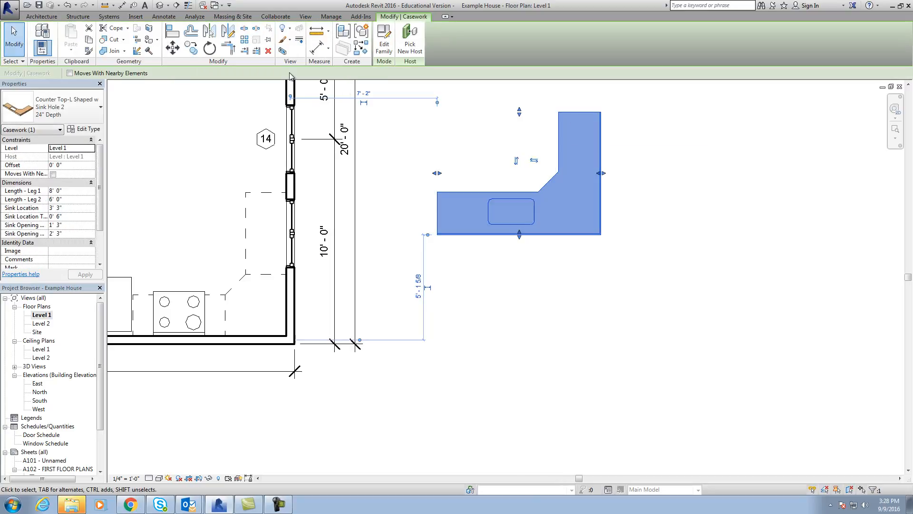
left_click(227, 31)
left_click(638, 103)
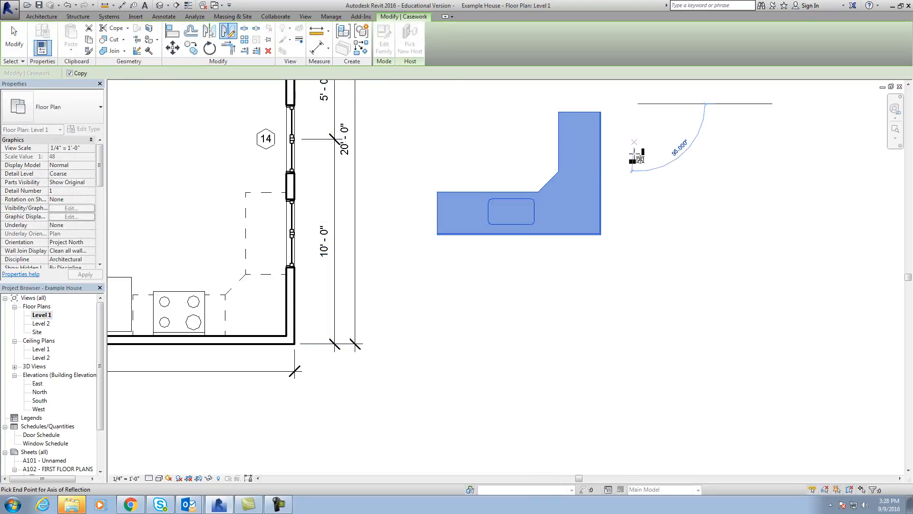
left_click(641, 244)
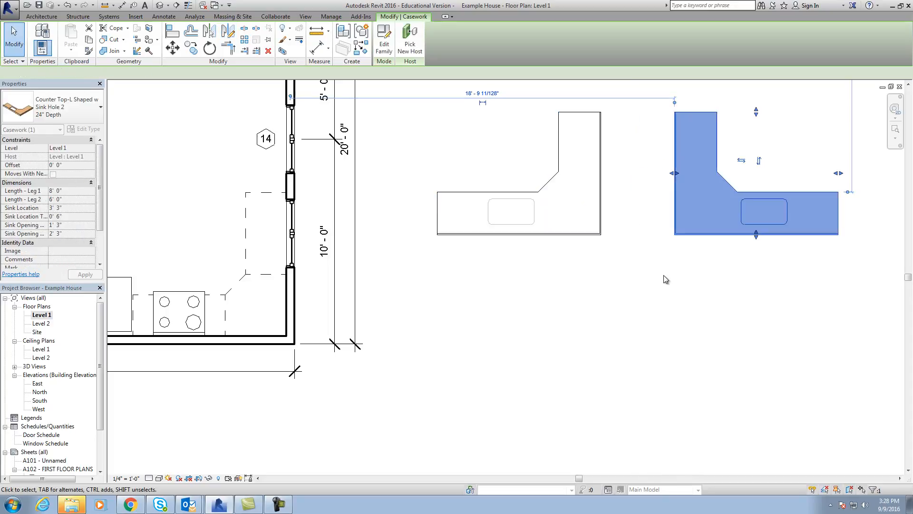
left_click(664, 275)
left_click(575, 236)
key("Delete")
Rotate the mirrored countertop 90° counterclockwise about its center, so the sink leg runs vertically.
scroll(595, 304, "down", 3)
middle_click_drag(601, 310, 454, 406)
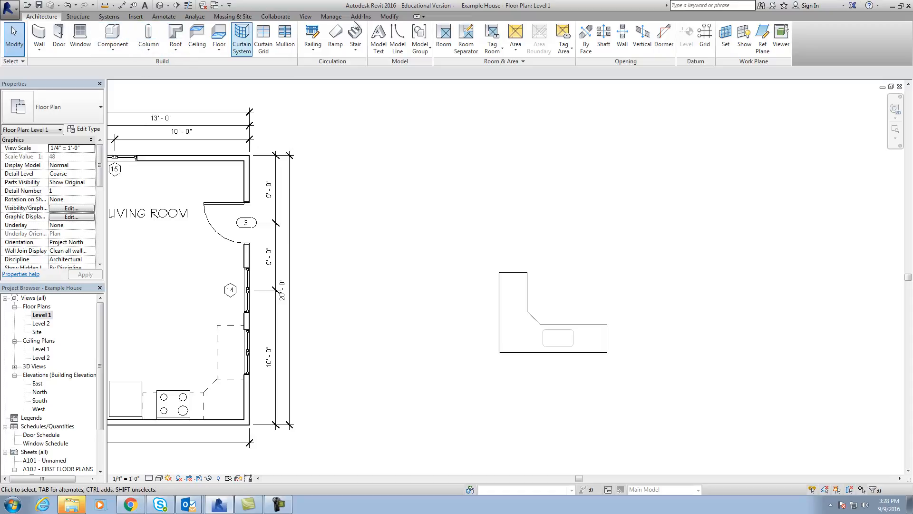
left_click(390, 17)
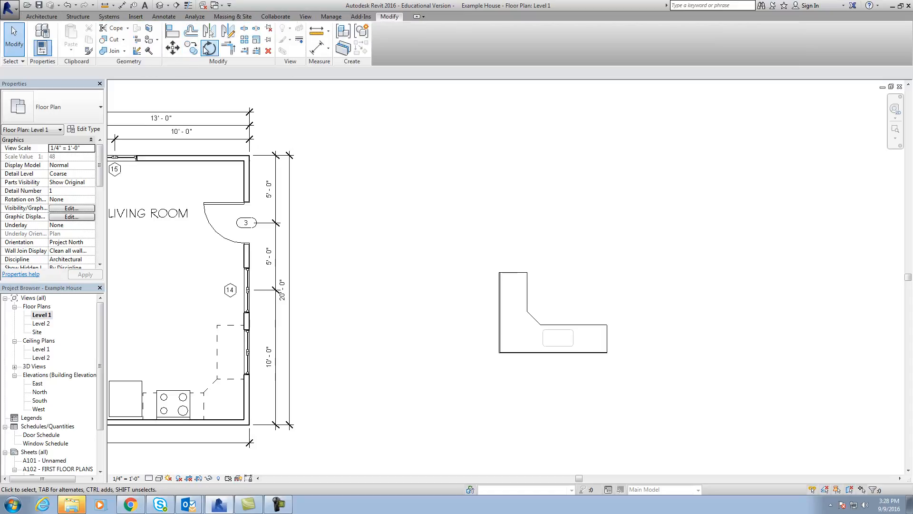
left_click(207, 48)
left_click(509, 280)
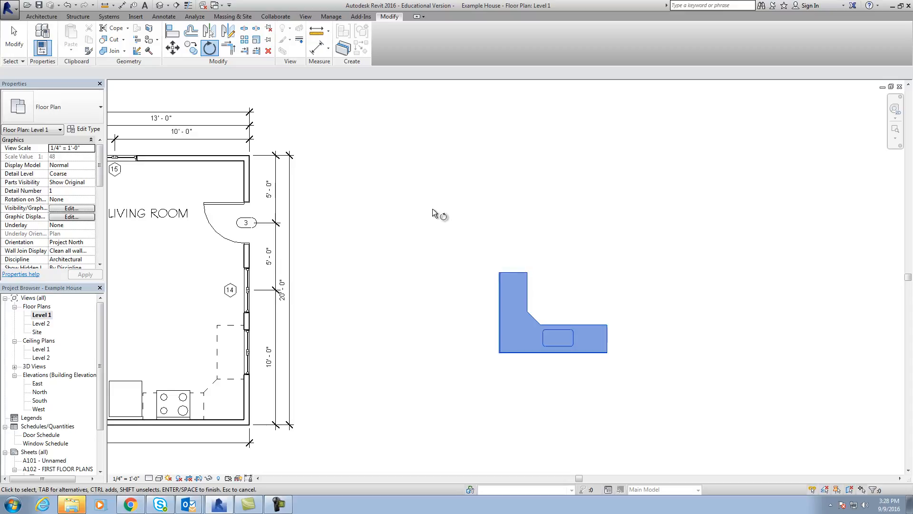
key("Return")
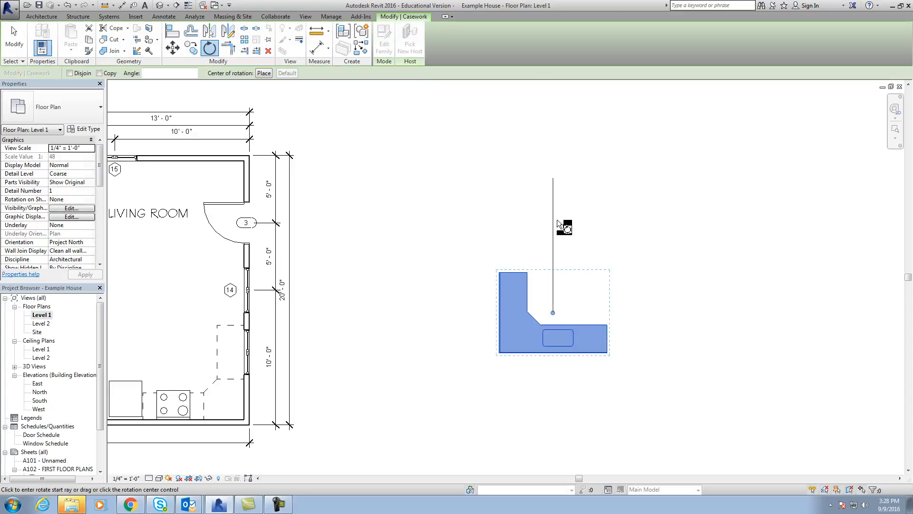
left_click(556, 218)
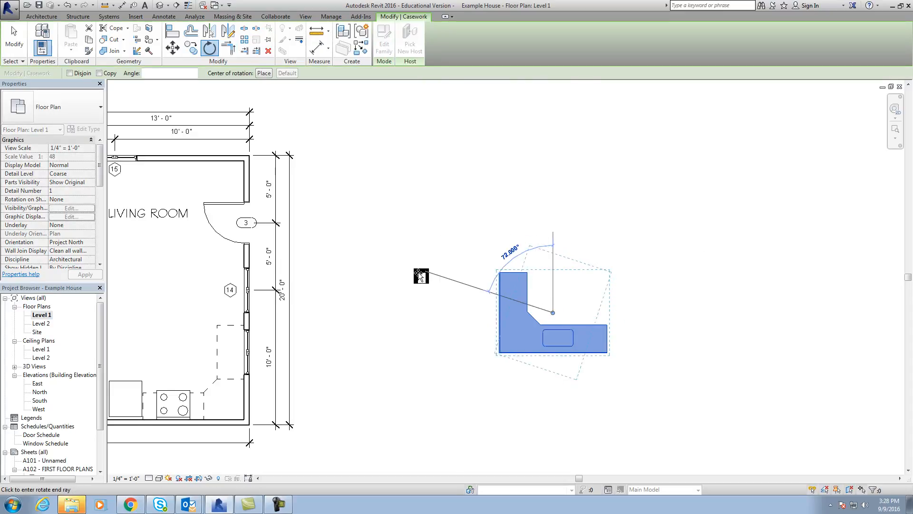
left_click(412, 316)
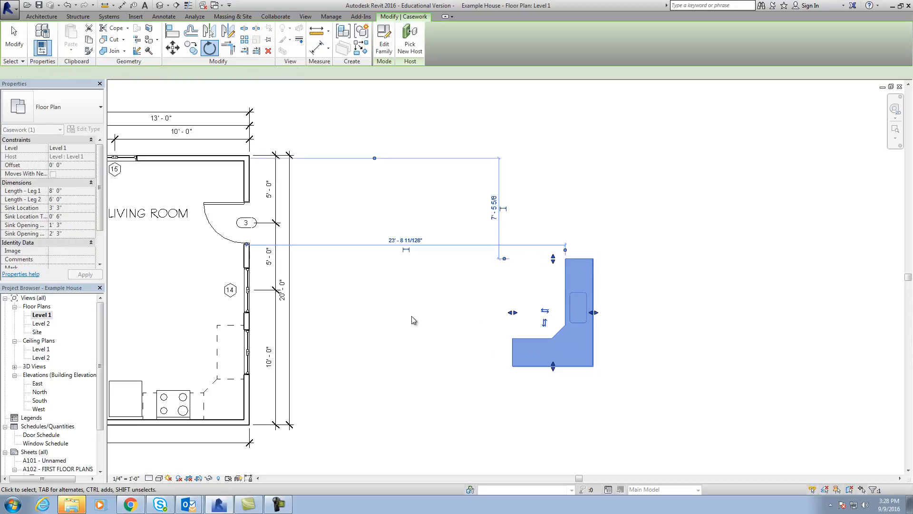
Move the L-shaped countertop into the kitchen's lower-right corner, with its outer edges against both exterior walls.
left_click(651, 348)
scroll(672, 356, "down", 1)
middle_click_drag(680, 352, 718, 289)
scroll(628, 323, "up", 1)
scroll(627, 324, "up", 1)
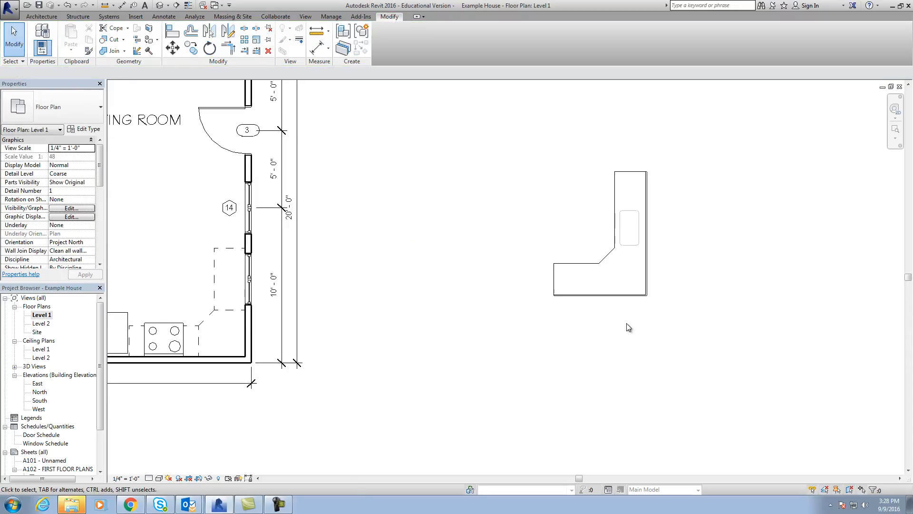
left_click(640, 296)
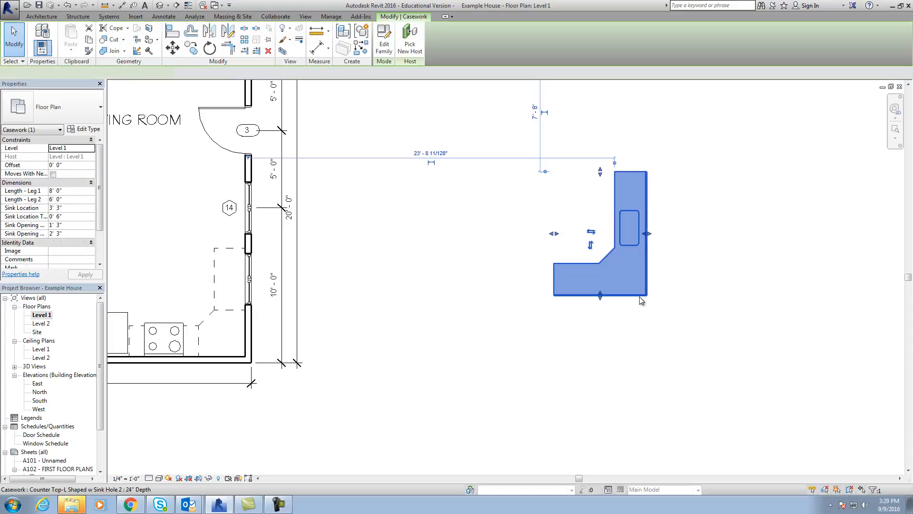
left_click_drag(640, 296, 236, 361)
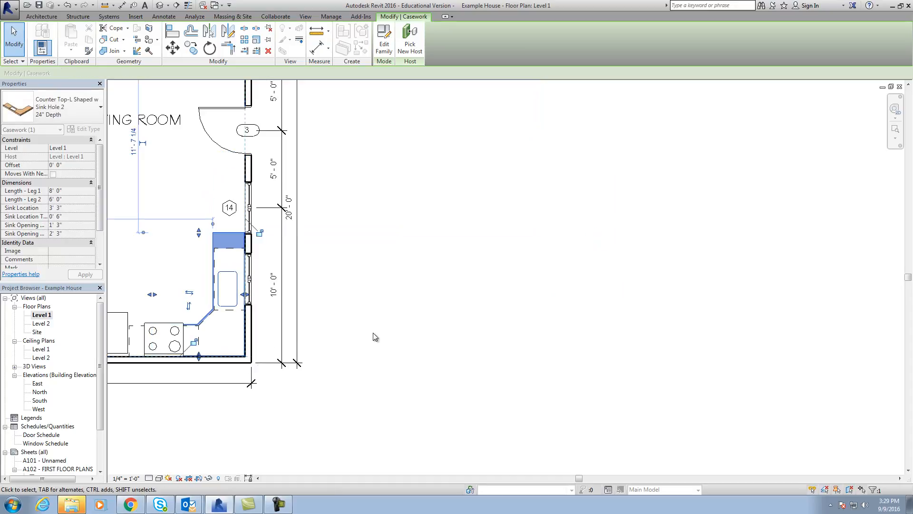
left_click(332, 376)
Shorten the countertop's horizontal leg so that it ends at the right side of the range.
scroll(332, 376, "up", 5)
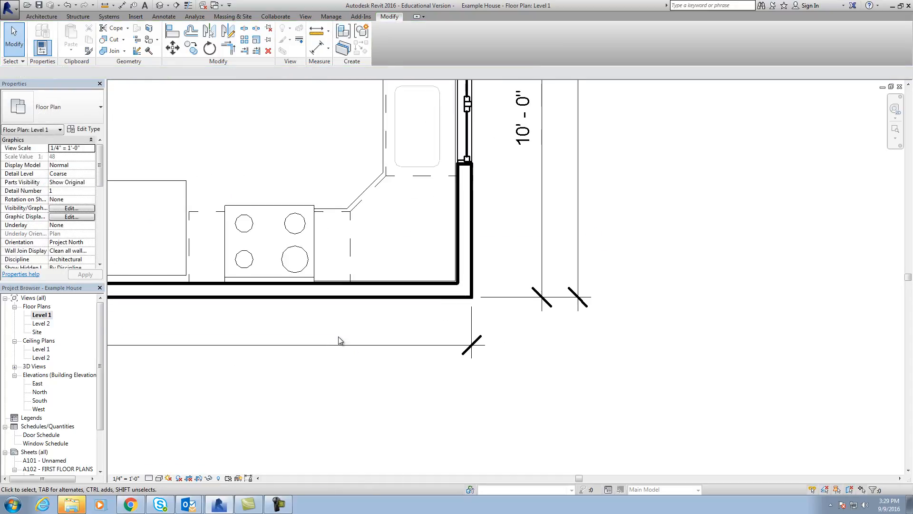
left_click(354, 191)
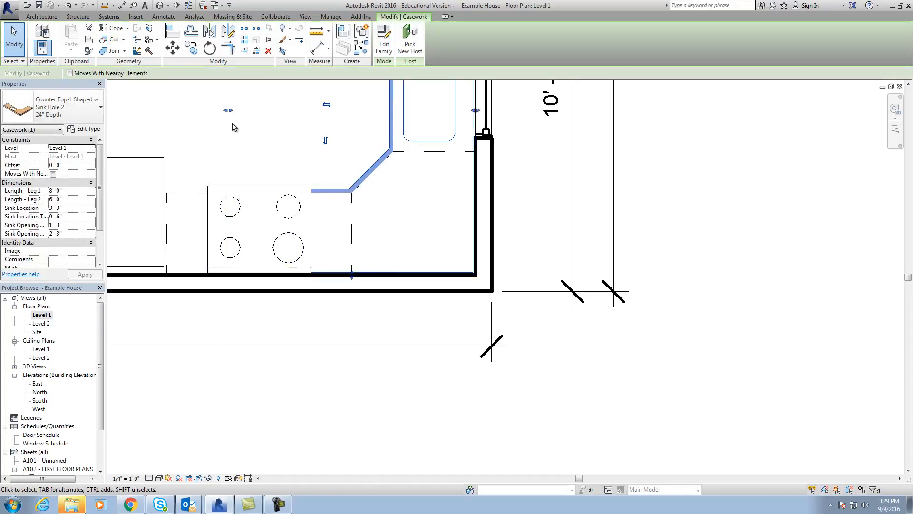
left_click_drag(231, 114, 315, 128)
left_click(501, 187)
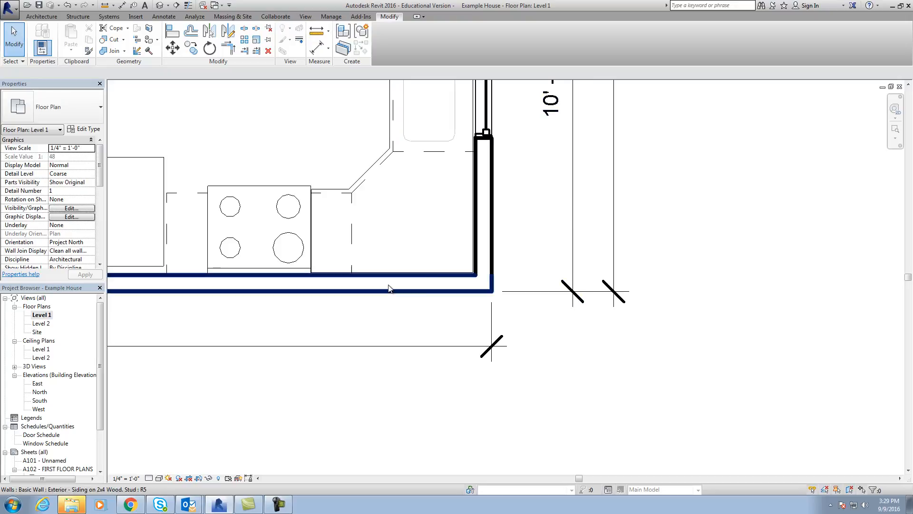
Shorten the countertop's sink leg to 7' 0" so that it ends flush with the sink base cabinet.
scroll(367, 259, "down", 3)
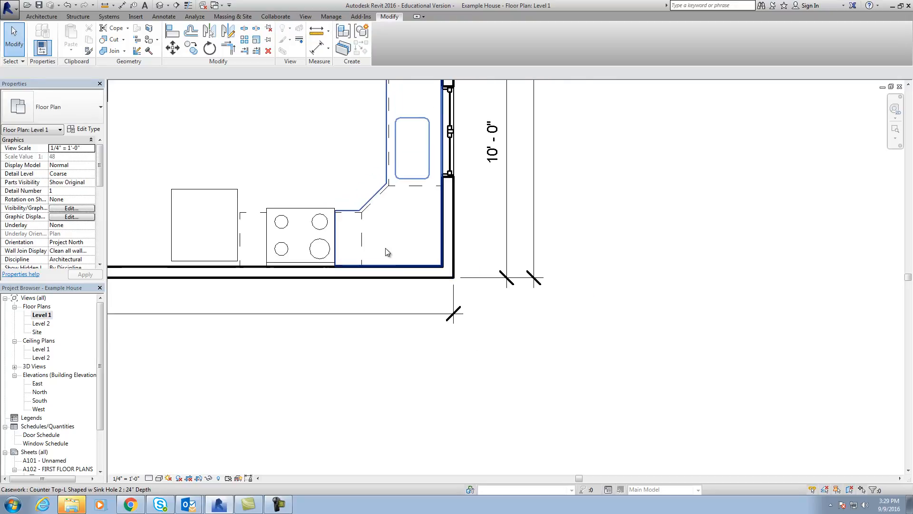
scroll(347, 164, "up", 3)
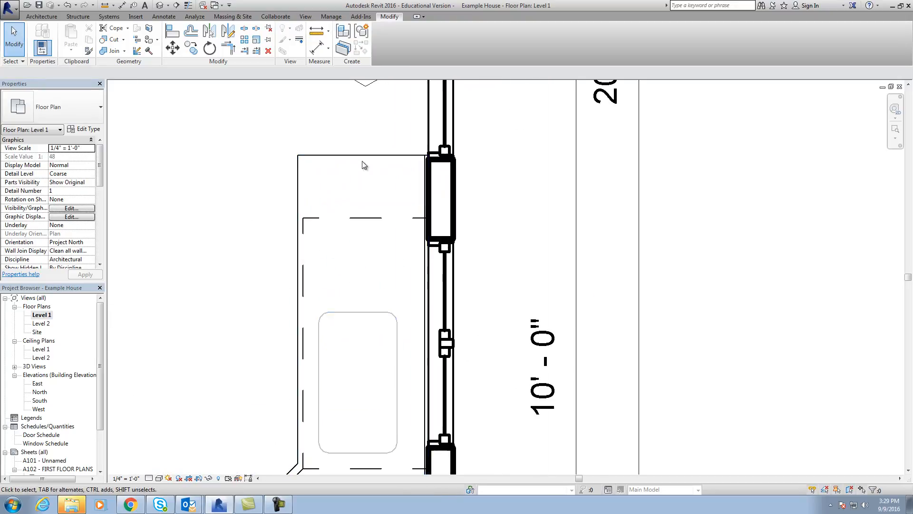
left_click(365, 155)
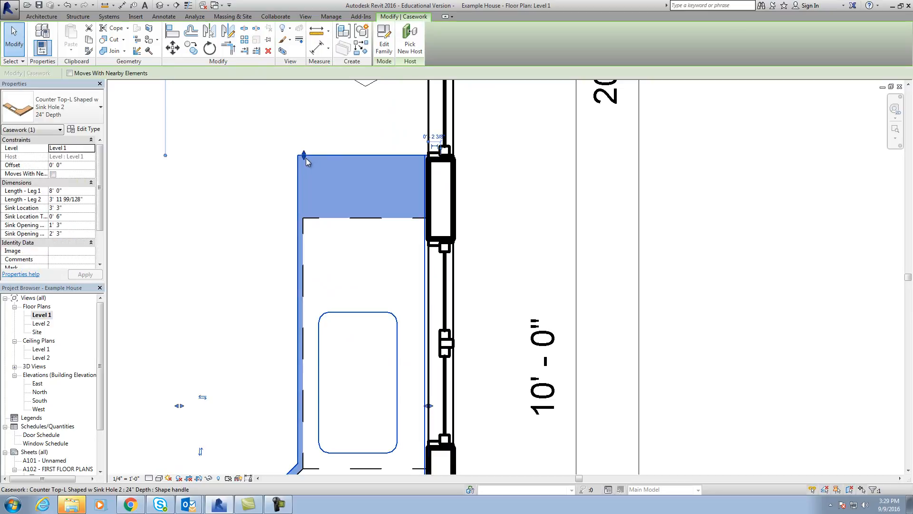
left_click_drag(306, 202, 305, 218)
left_click(555, 202)
Add an aligned dimension for the length of the countertop's sink opening, placed to the left of the counter.
scroll(555, 219, "down", 2)
scroll(761, 318, "down", 1)
middle_click_drag(762, 319, 620, 225)
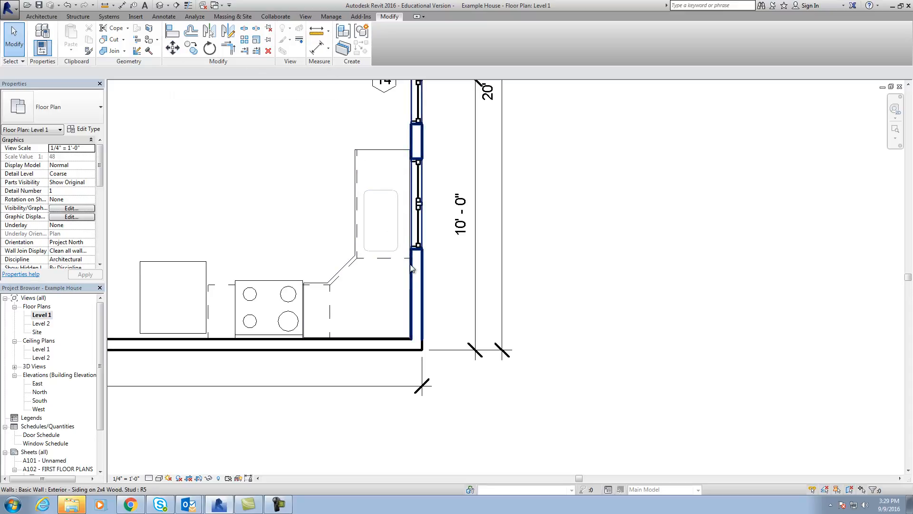
left_click(164, 16)
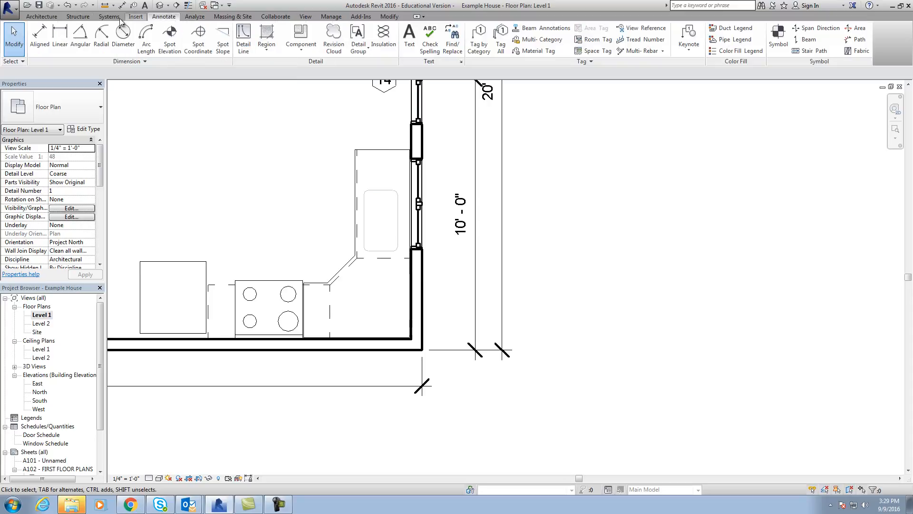
left_click(40, 38)
left_click(386, 249)
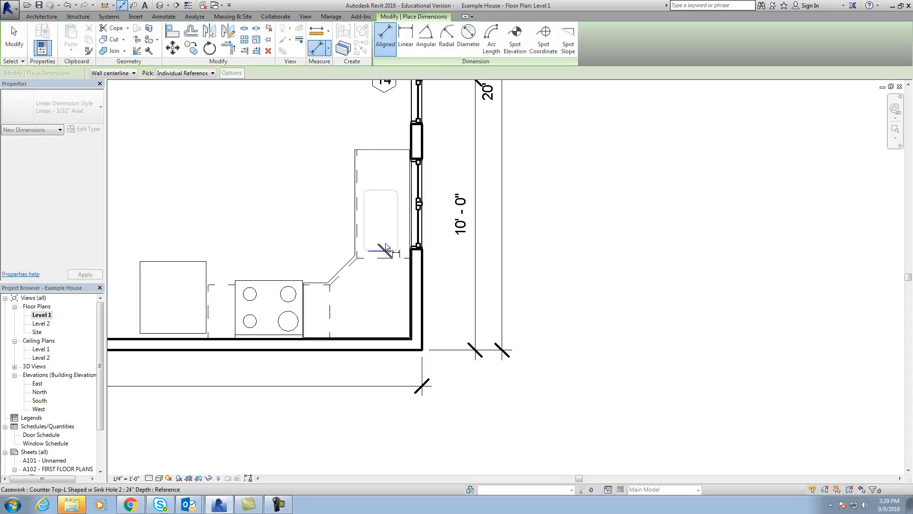
left_click(381, 191)
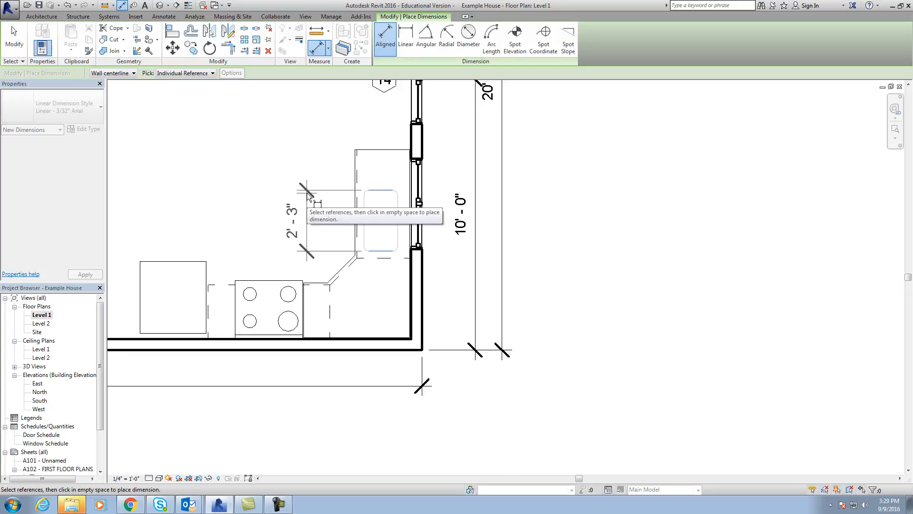
left_click(307, 192)
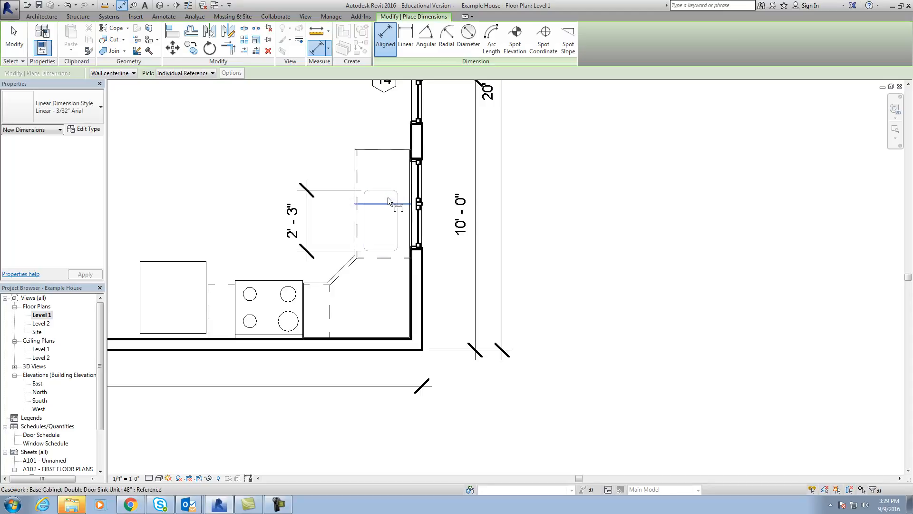
Load the Sink Kitchen-Double family from the US Imperial library's Plumbing > Architectural > Fixtures > Sinks folder.
left_click(48, 18)
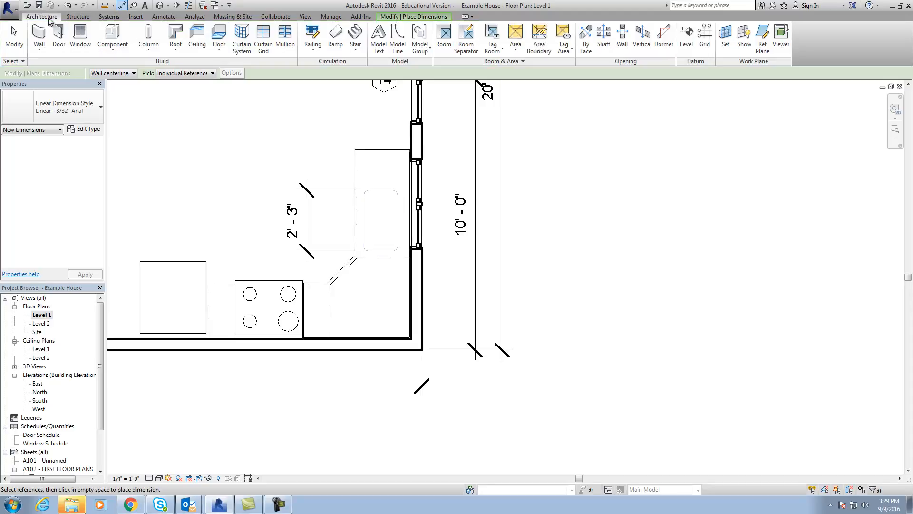
left_click(114, 52)
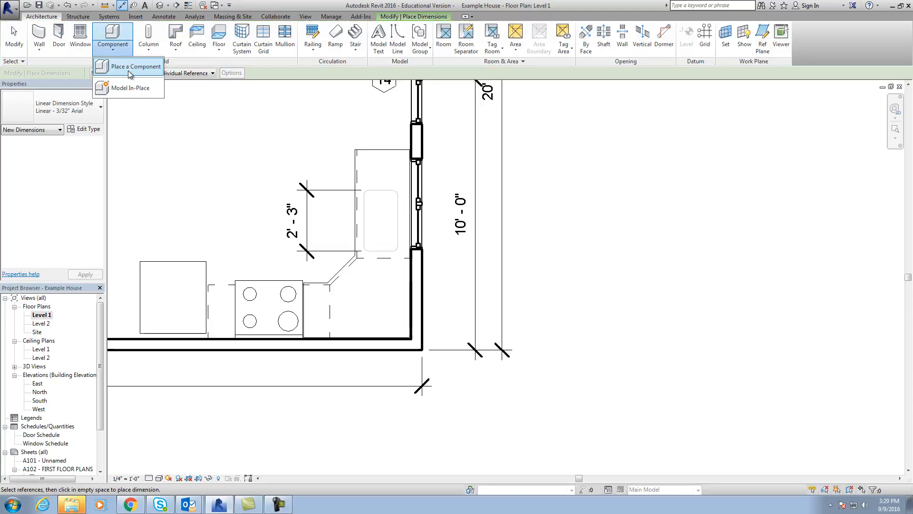
left_click(129, 72)
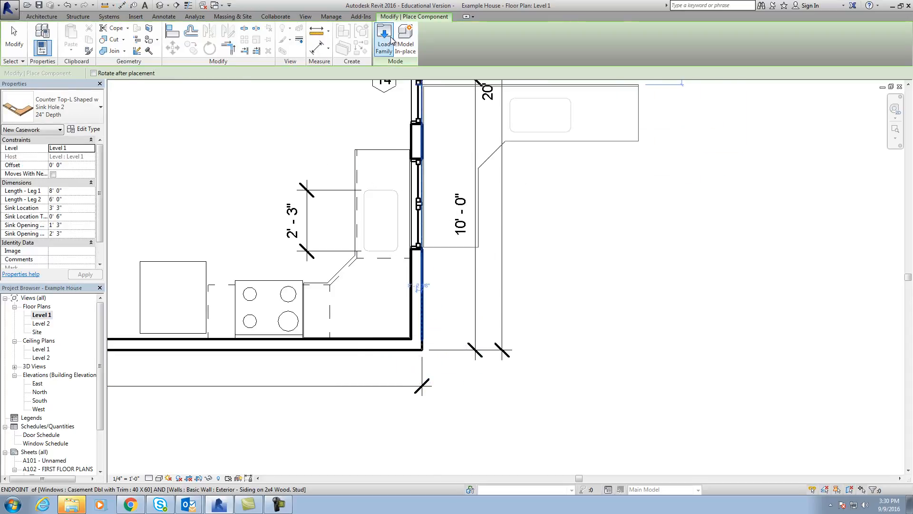
left_click(384, 38)
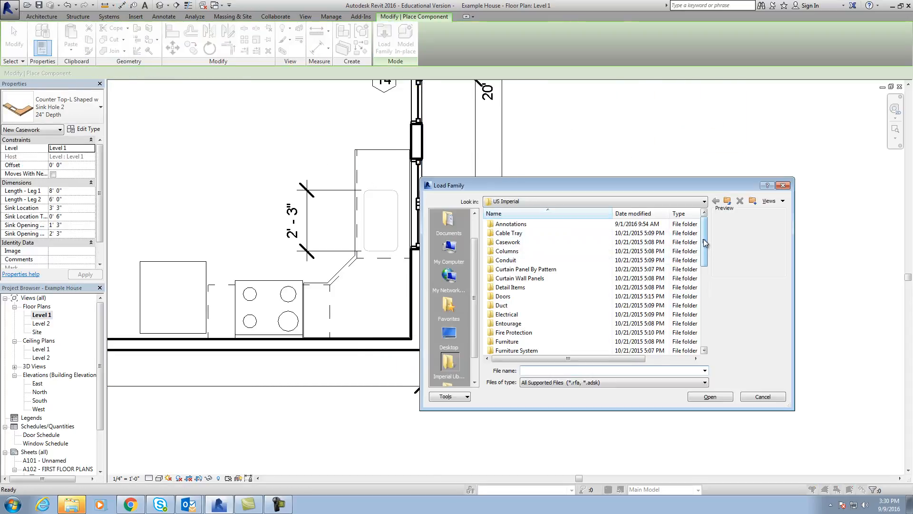
left_click_drag(706, 243, 705, 291)
double_click(505, 296)
double_click(510, 271)
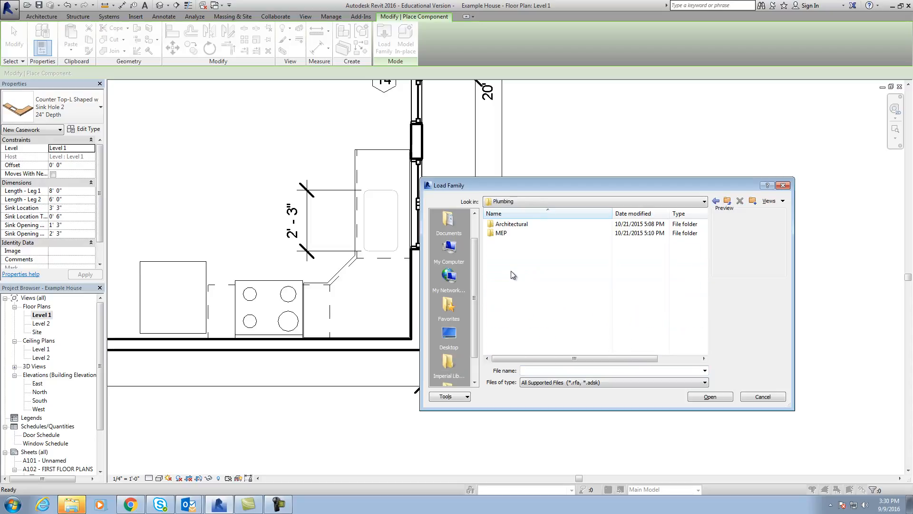
double_click(510, 226)
double_click(512, 234)
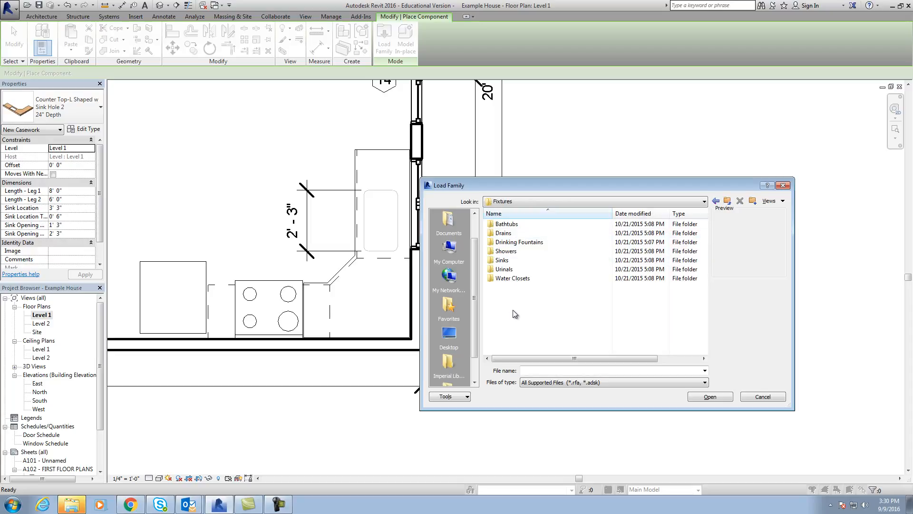
double_click(502, 261)
left_click(521, 224)
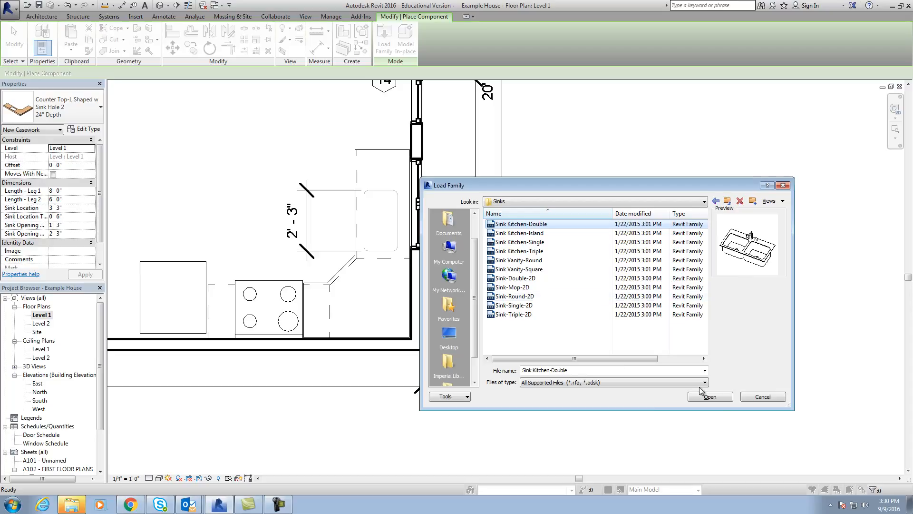
left_click(714, 398)
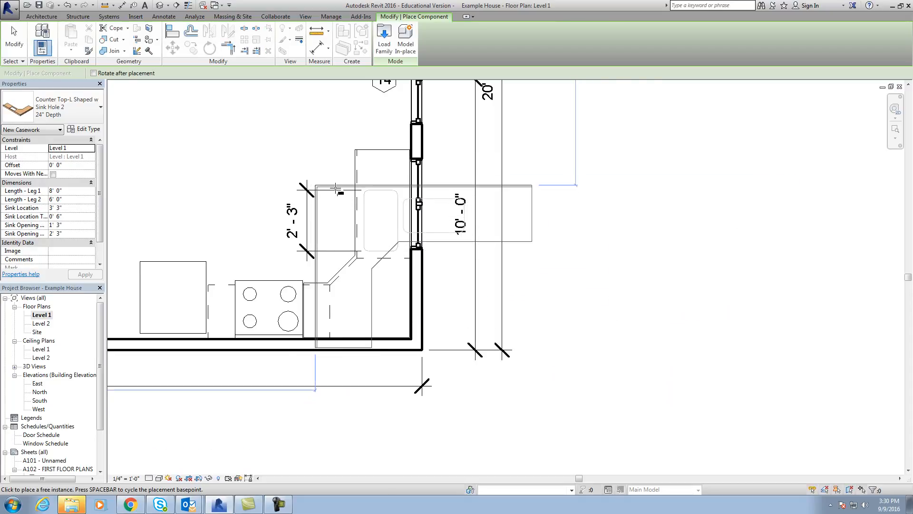
Place a 42" x 21" Sink Kitchen-Double on the sink base cabinet's centerline, rotated so its faucet is on the window side.
left_click(86, 114)
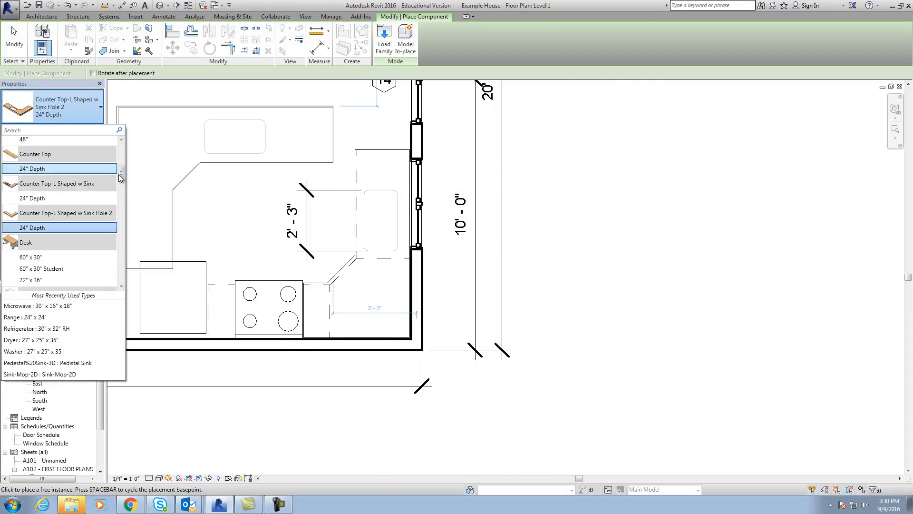
scroll(114, 157, "up", 5)
left_click_drag(121, 151, 122, 248)
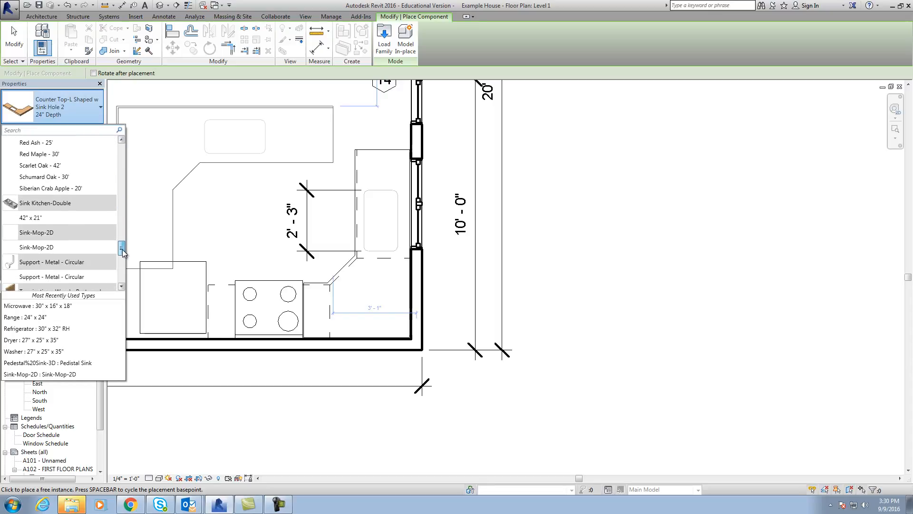
left_click(36, 219)
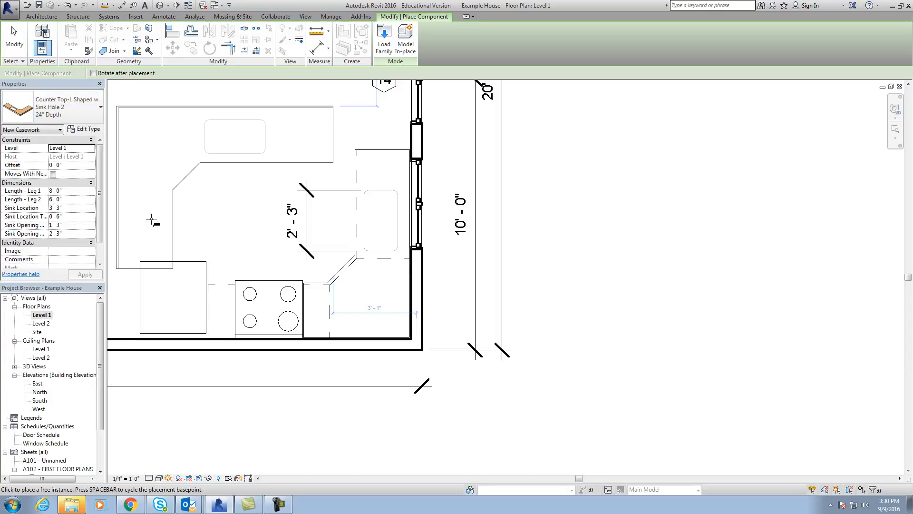
key("space")
key("space")
key("space")
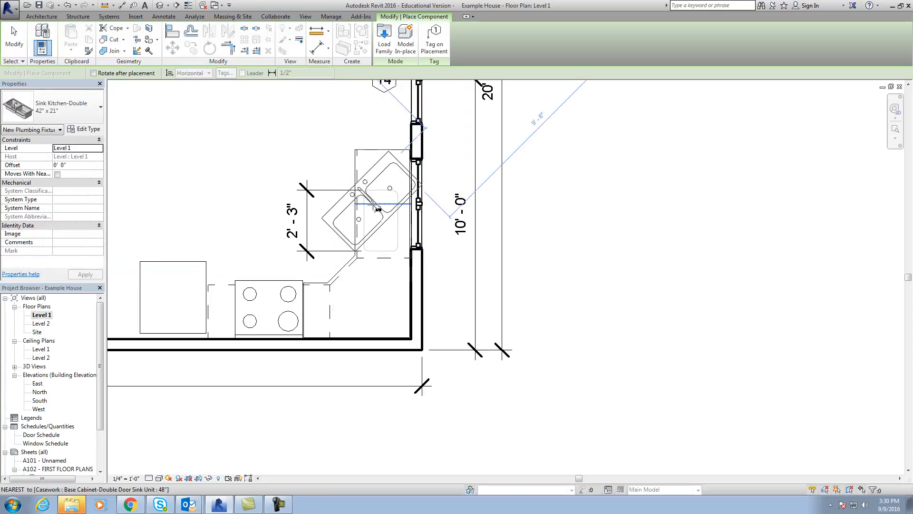
key("space")
key("space")
key("space")
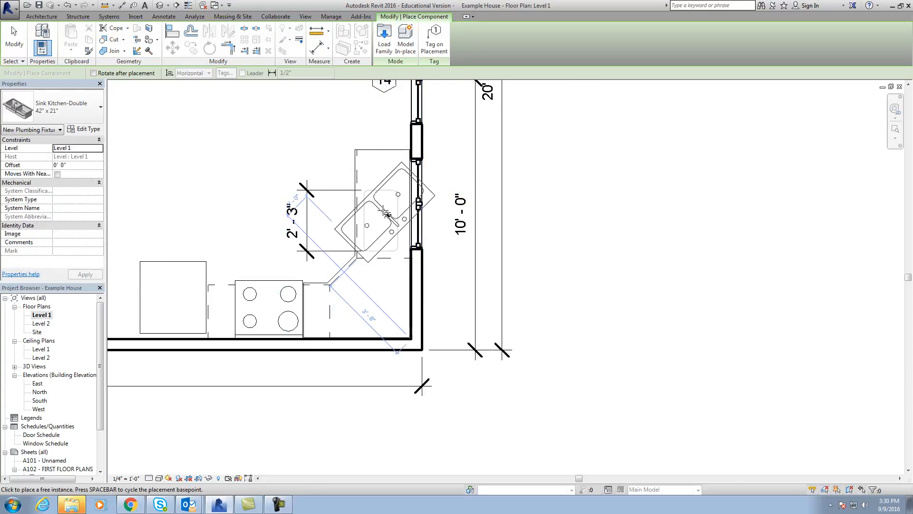
scroll(384, 210, "up", 4)
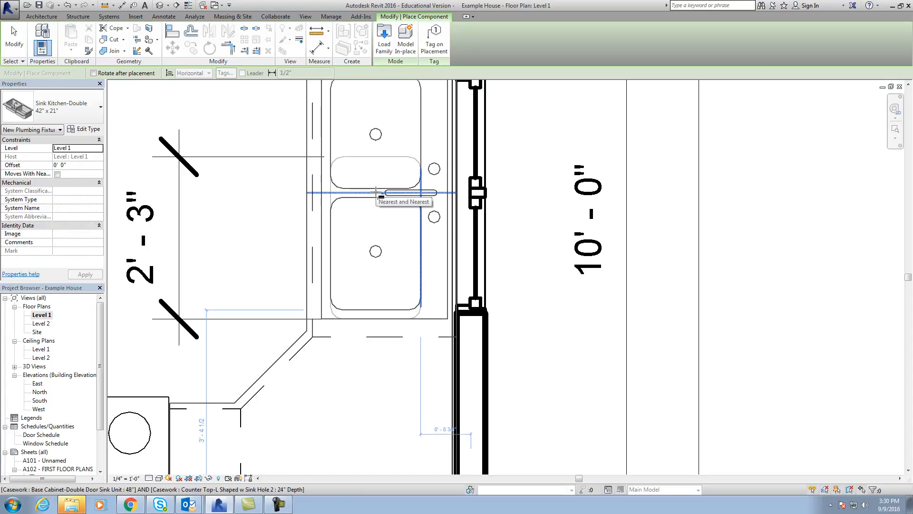
left_click(376, 192)
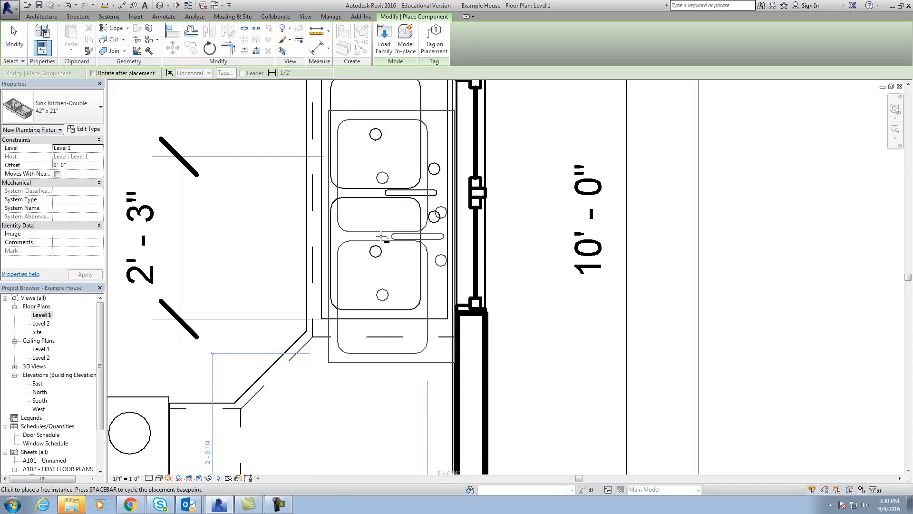
key("Escape")
key("Escape")
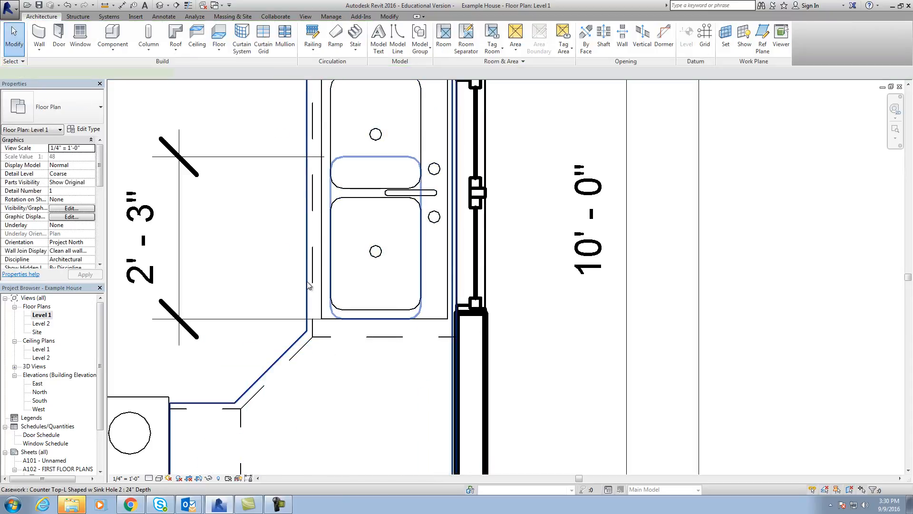
Inspect the L-shaped countertop's sink location and opening settings and compare its sink opening with the placed double sink.
left_click(308, 285)
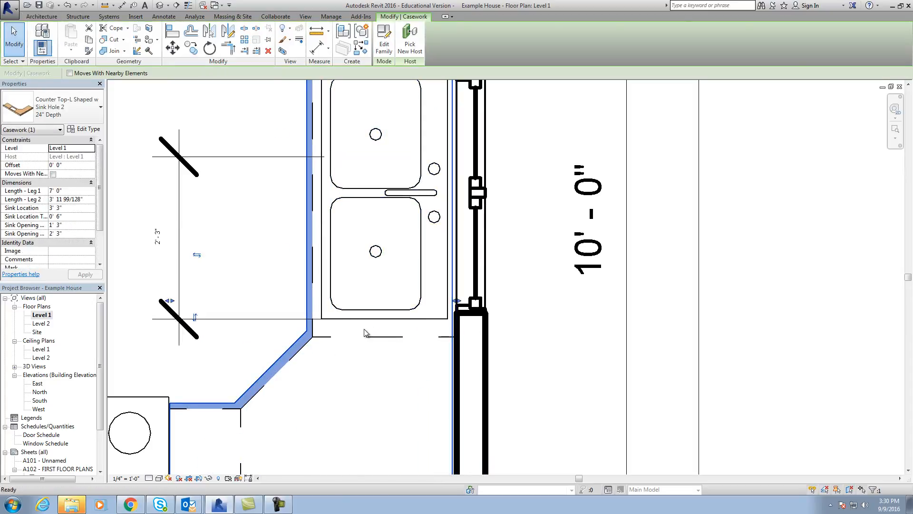
key("Escape")
scroll(363, 330, "down", 2)
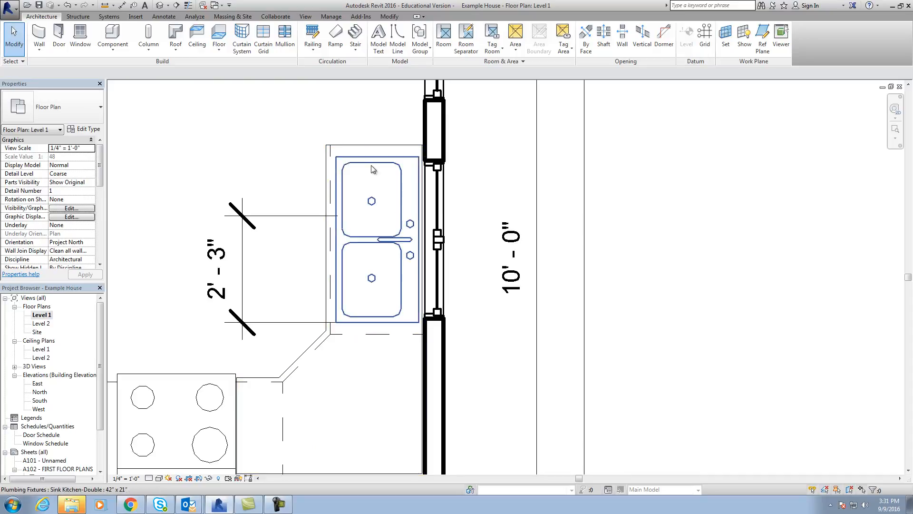
left_click(328, 176)
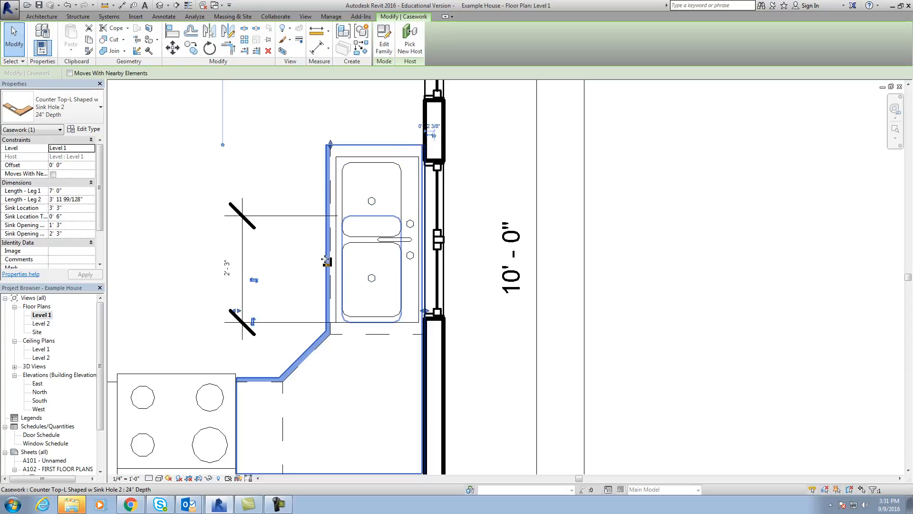
left_click(343, 245)
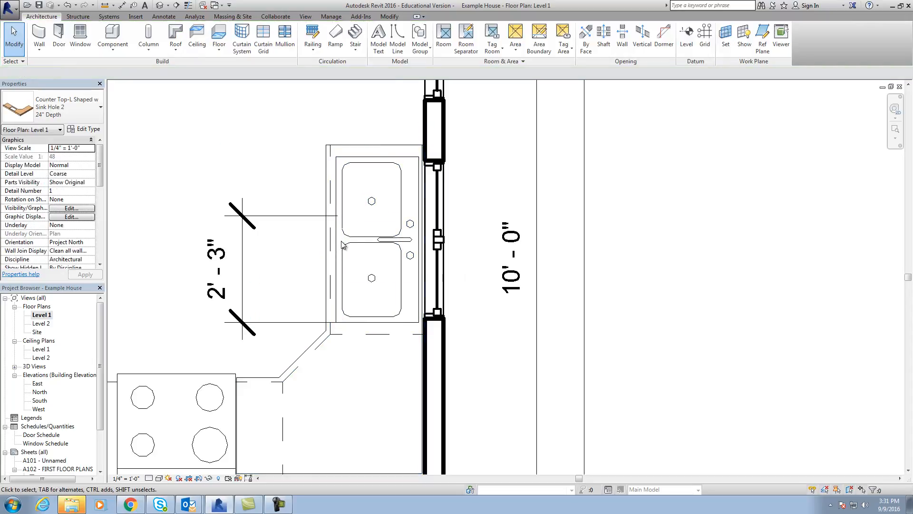
Add an aligned dimension across the outer ends of the double sink's two bowls, placed to the left of the counter.
left_click(163, 16)
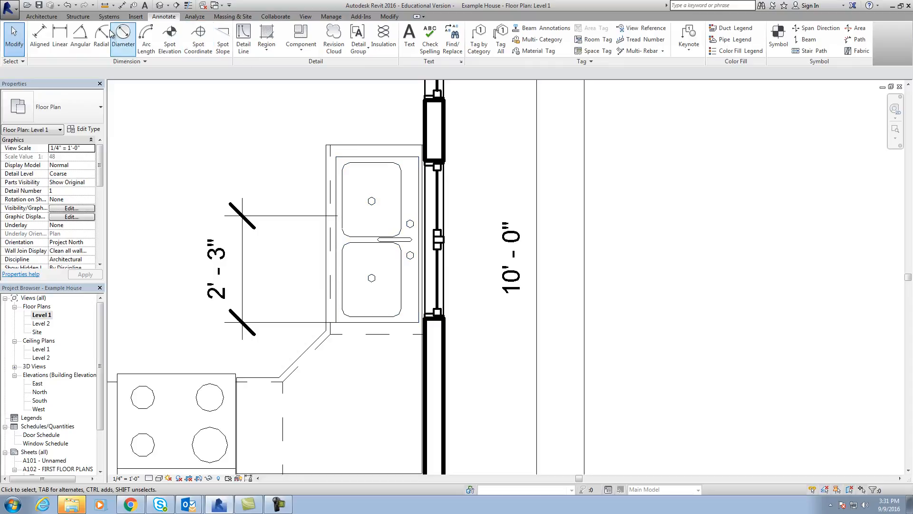
left_click(39, 36)
left_click(377, 163)
left_click(376, 315)
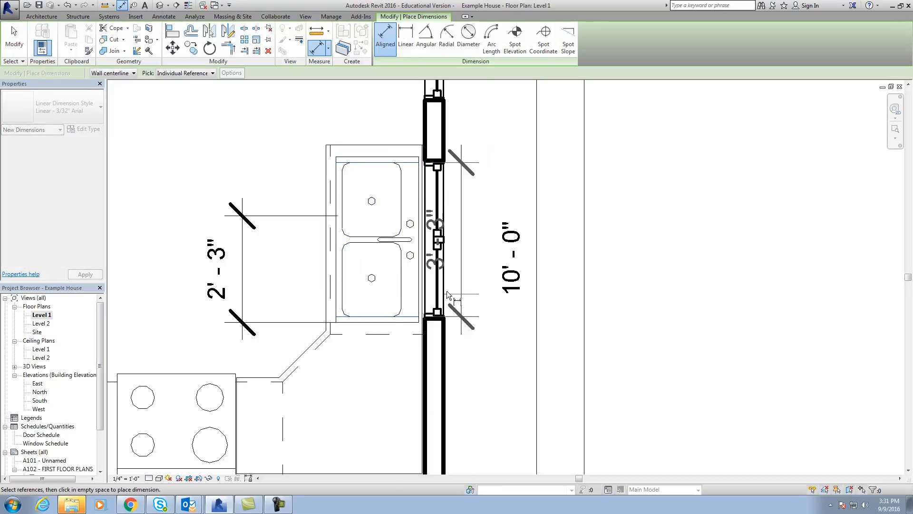
left_click(178, 295)
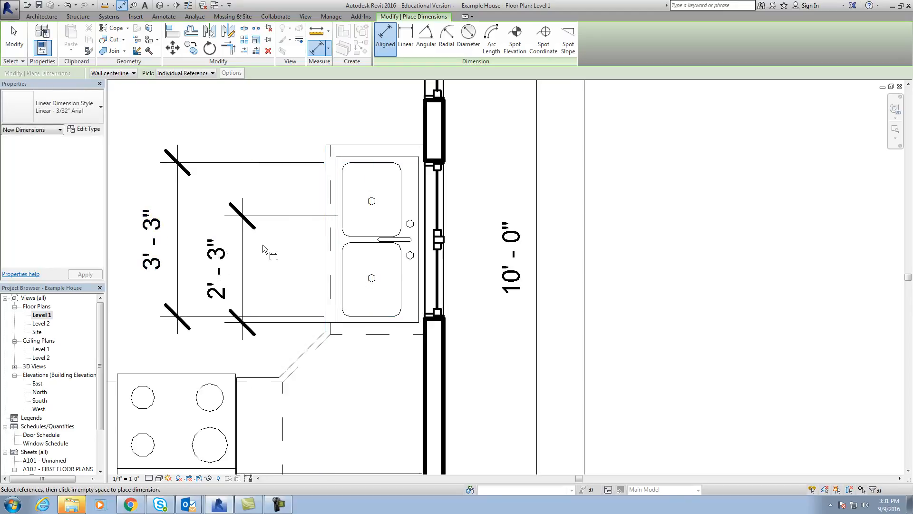
key("Escape")
key("Escape")
Add an aligned dimension from the countertop's back edge at the lower wall to the nearest edge of the sink bowls.
scroll(306, 260, "down", 1)
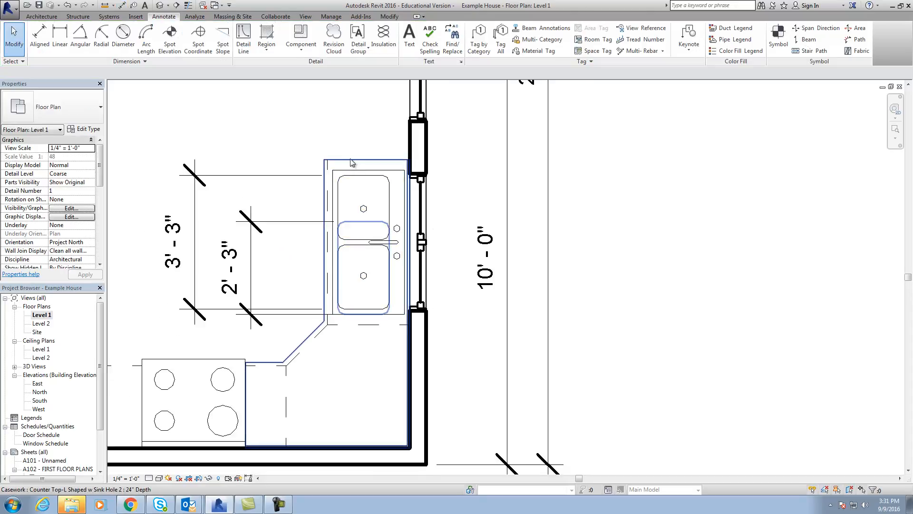
scroll(321, 331, "up", 2)
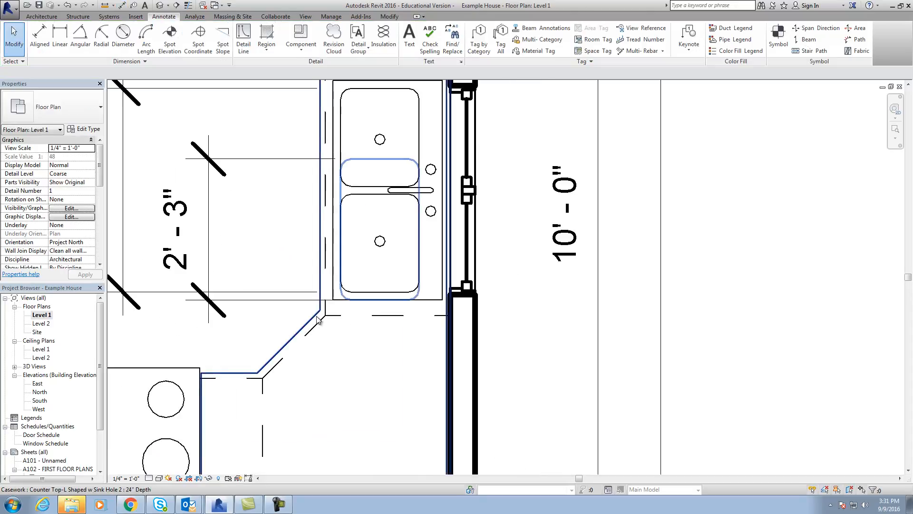
left_click(320, 322)
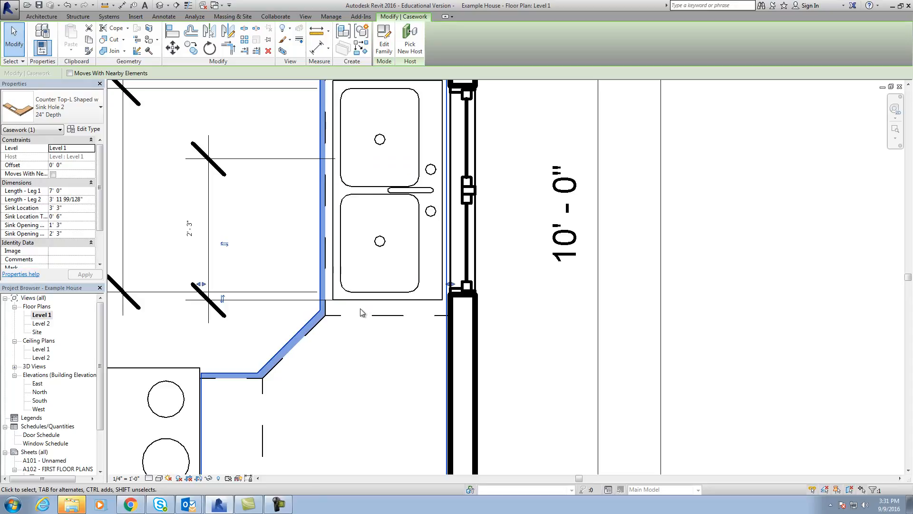
scroll(360, 312, "down", 2)
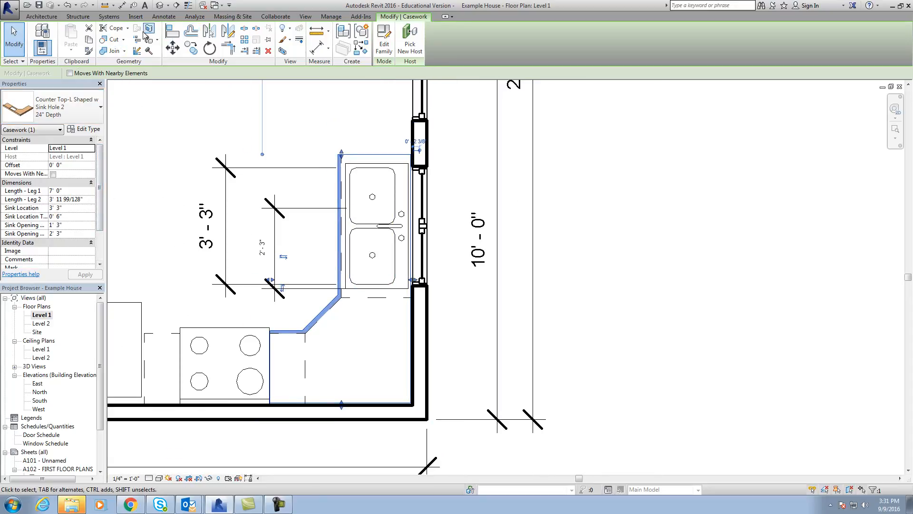
left_click(164, 16)
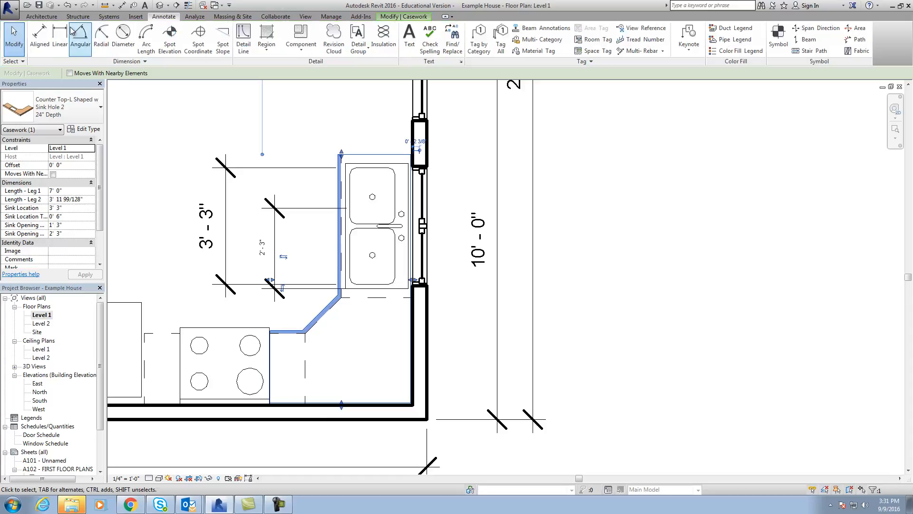
left_click(40, 38)
left_click(376, 404)
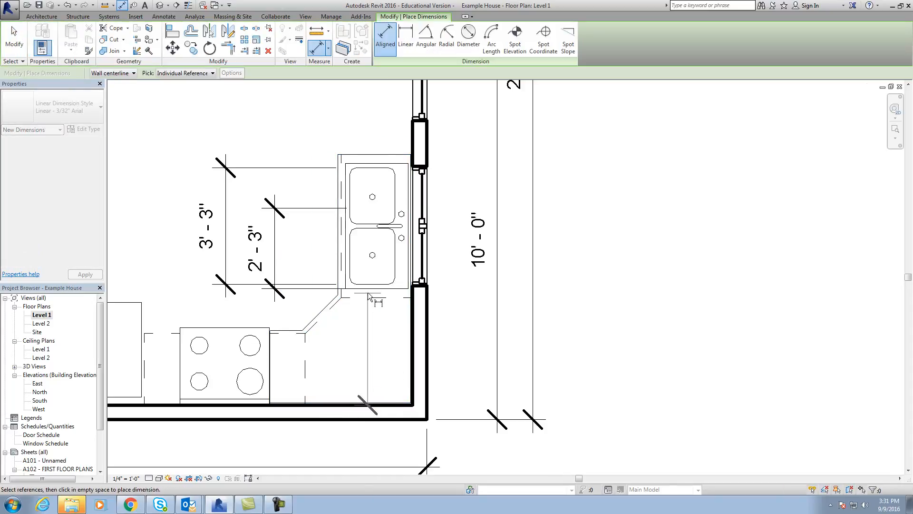
left_click(370, 295)
left_click(372, 326)
key("Escape")
key("Escape")
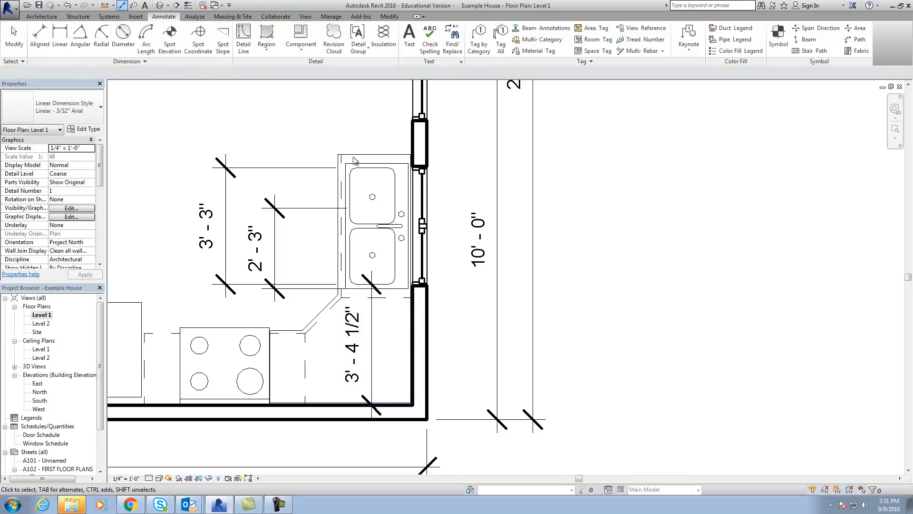
Set the length of the L-shaped countertop's sink opening to 3' 3".
left_click(353, 159)
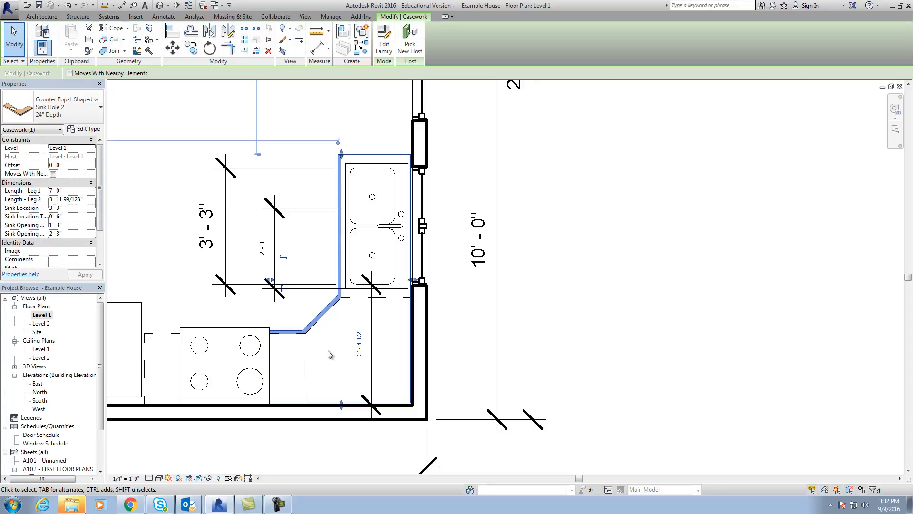
left_click(387, 347)
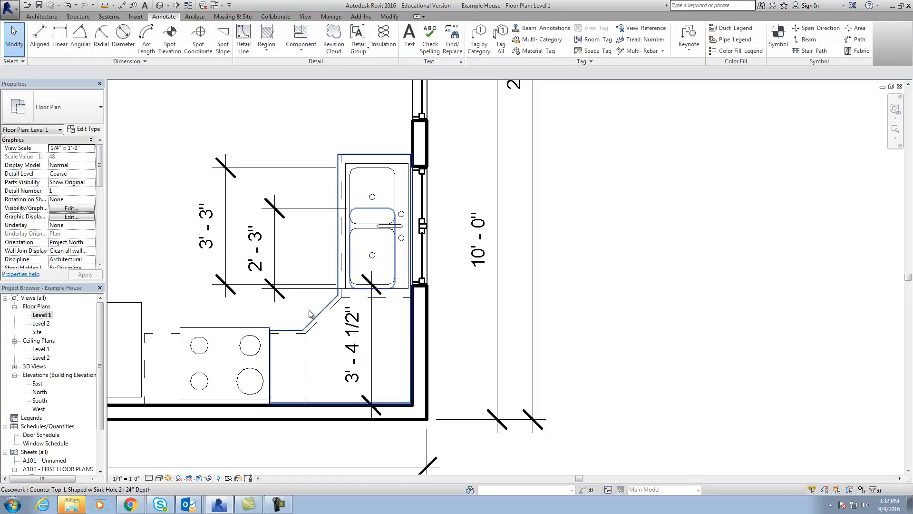
left_click(348, 157)
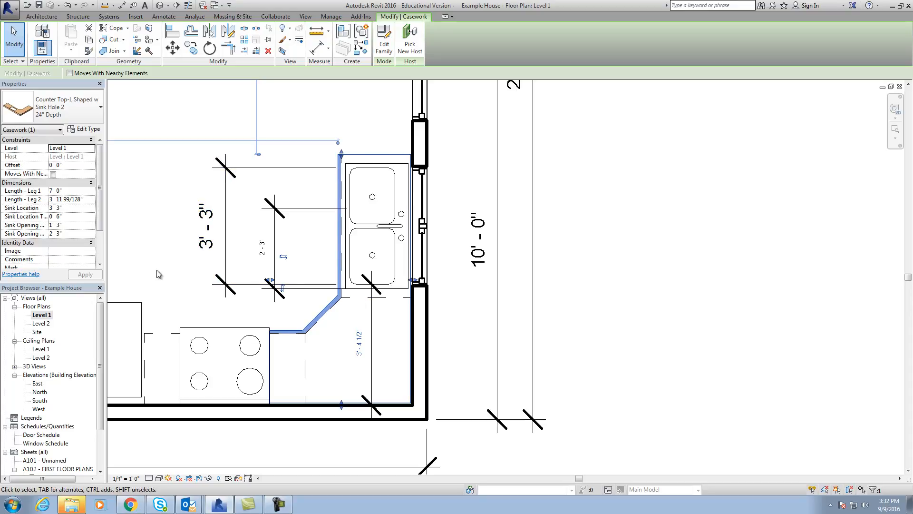
left_click(59, 233)
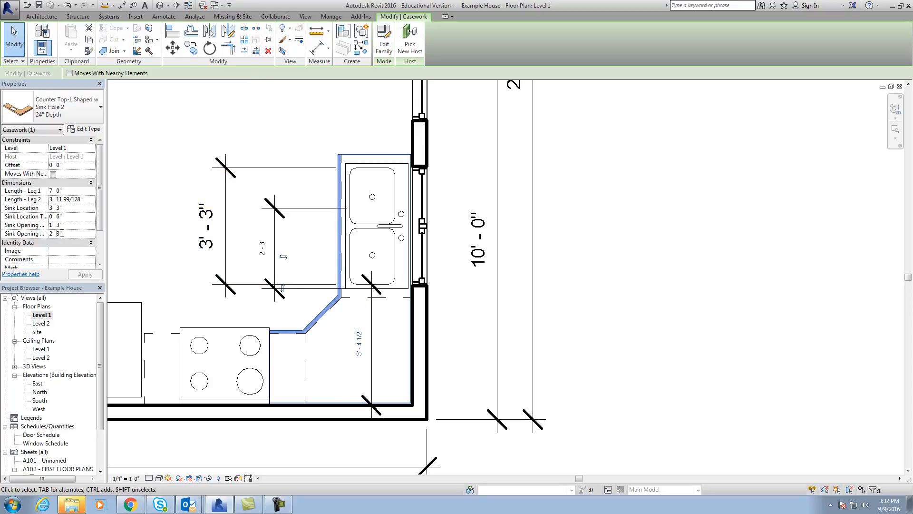
type("3 3")
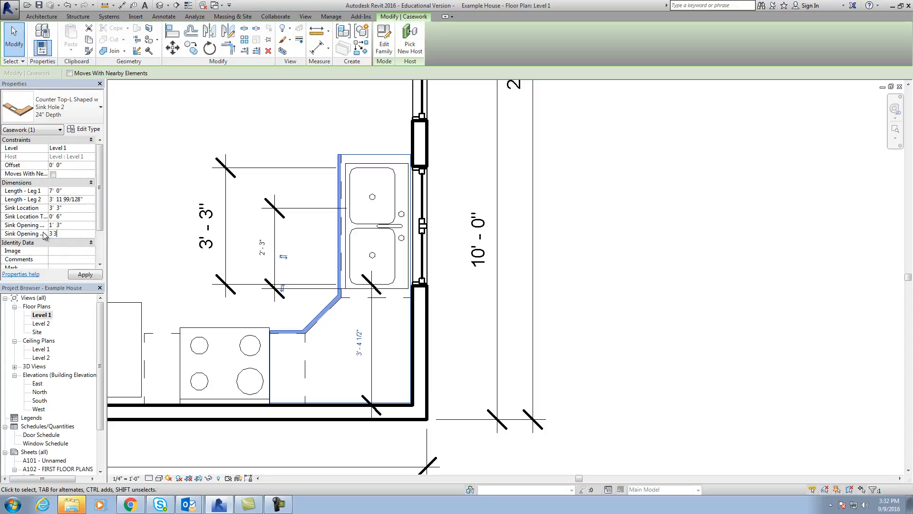
left_click(94, 277)
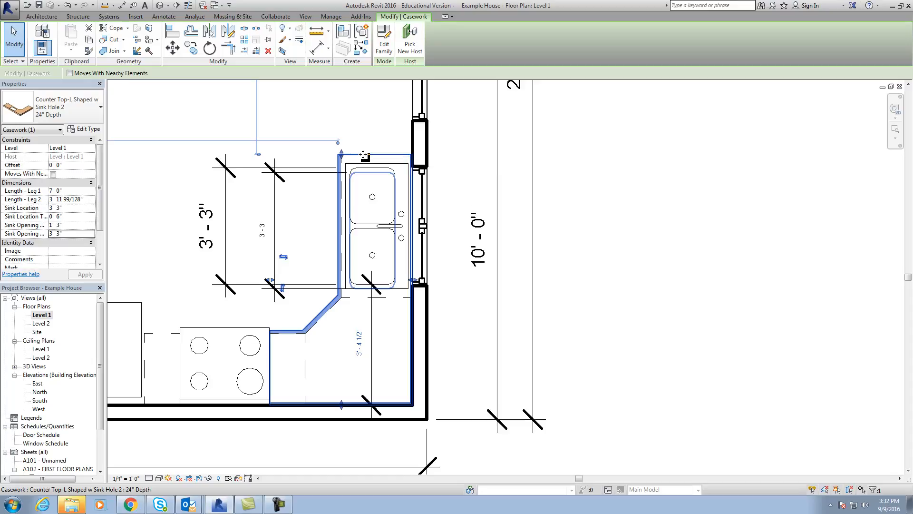
Try a Length - Leg 2 of 3' 4 1/2" for the L-shaped countertop and undo the change.
left_click(61, 201)
left_click_drag(83, 199, 60, 200)
type("4.5")
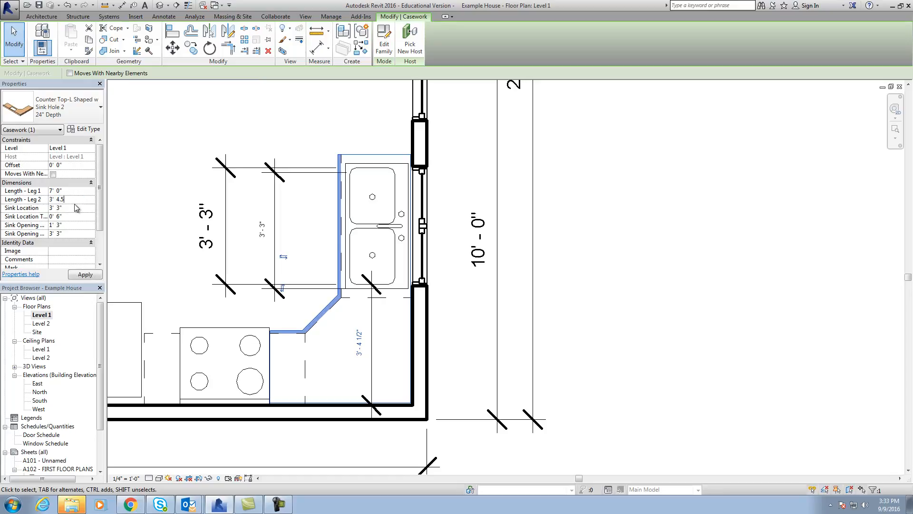
key("Return")
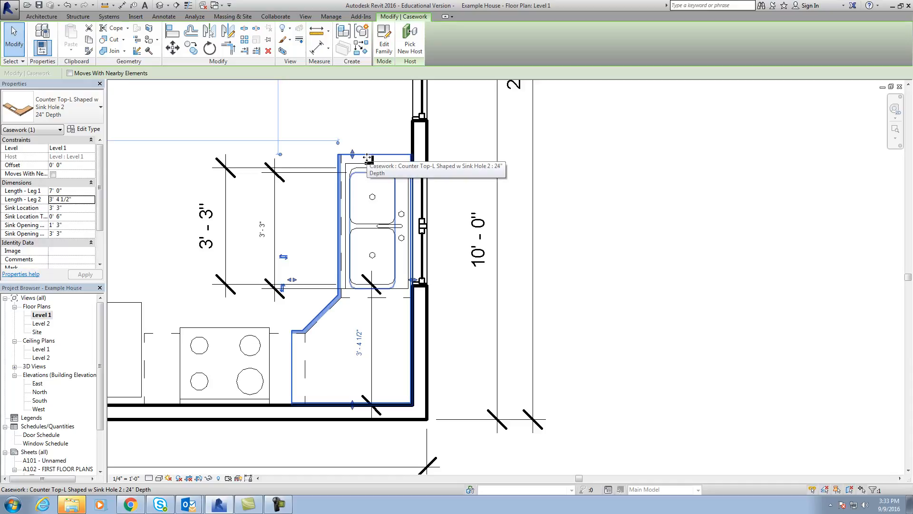
left_click(67, 6)
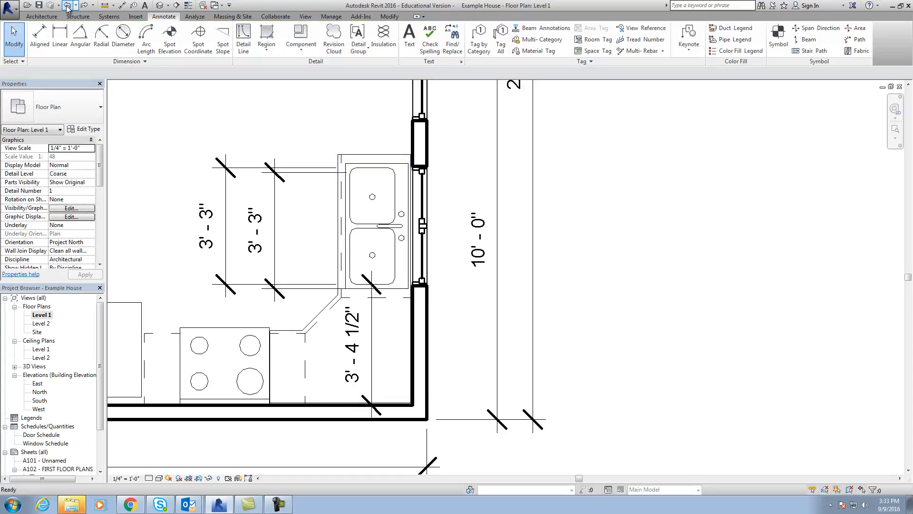
left_click(38, 38)
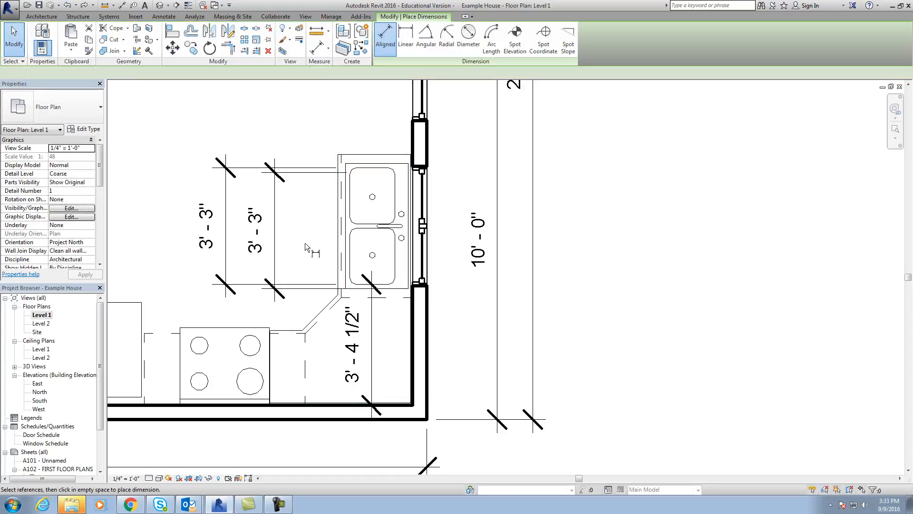
key("Escape")
Set the L-shaped countertop's Sink Location to 3' 4".
left_click(372, 159)
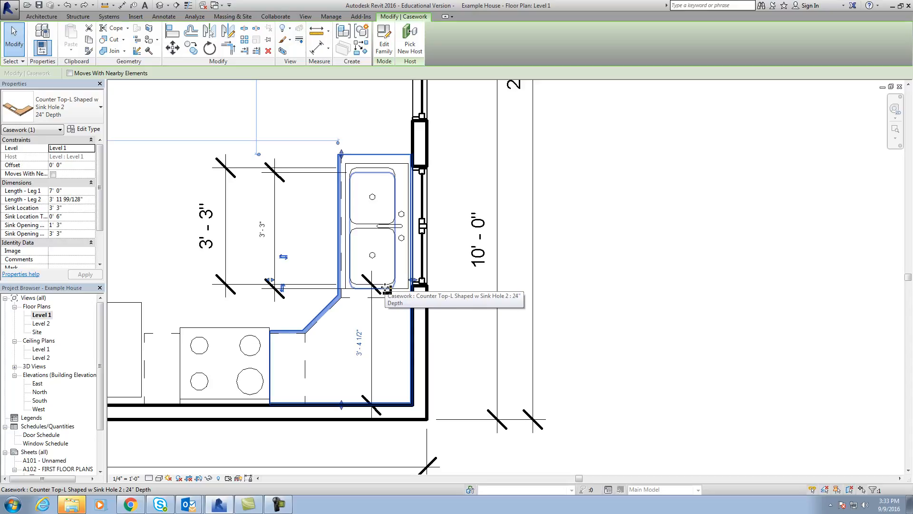
key("Escape")
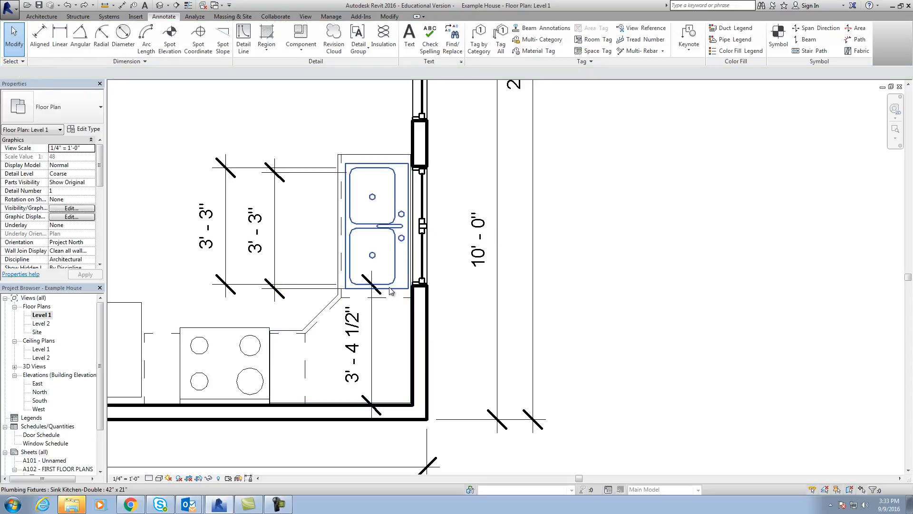
left_click(351, 158)
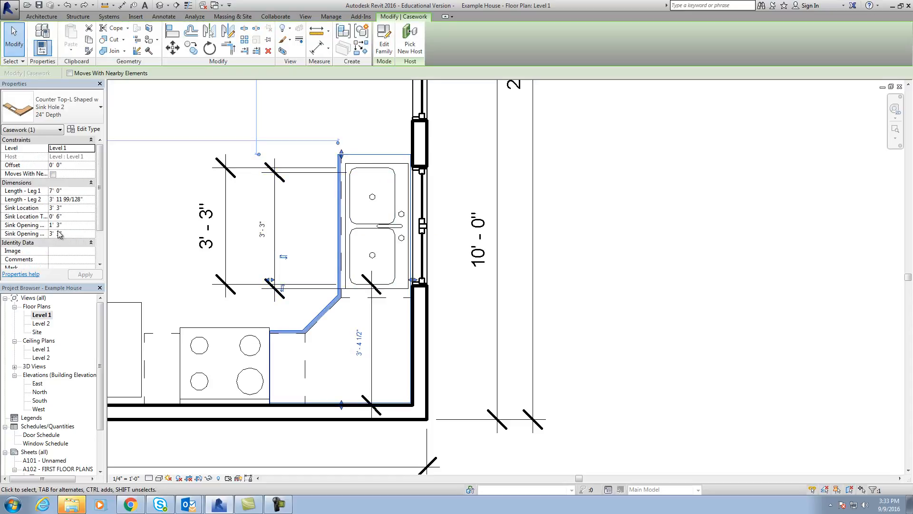
left_click(71, 207)
key("BackSpace")
key("BackSpace")
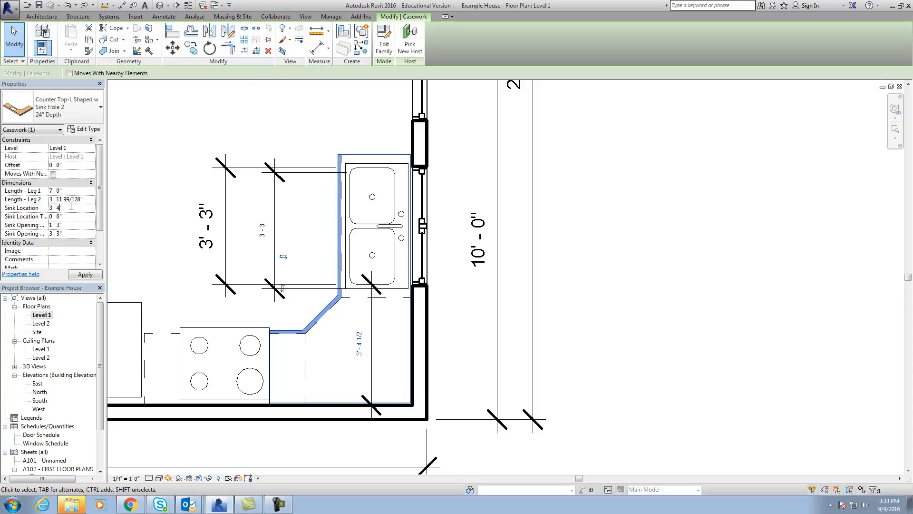
left_click(96, 276)
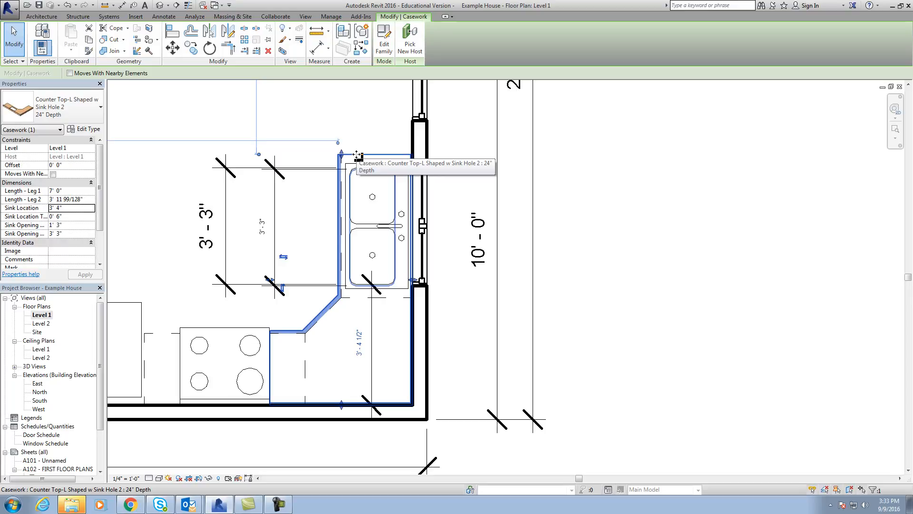
Set the L-shaped countertop's Sink Location to 3' 4 1/2" so its opening lines up with the sink bowls.
left_click(59, 209)
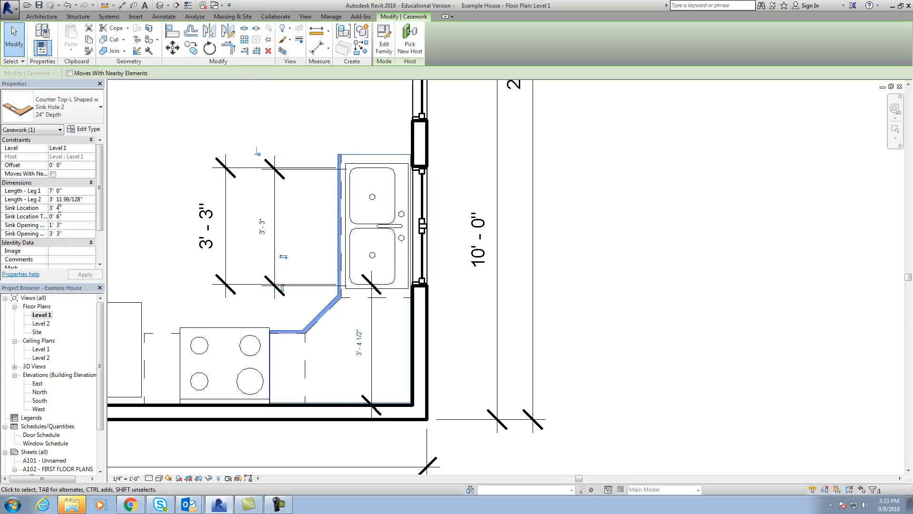
left_click(267, 143)
left_click(341, 161)
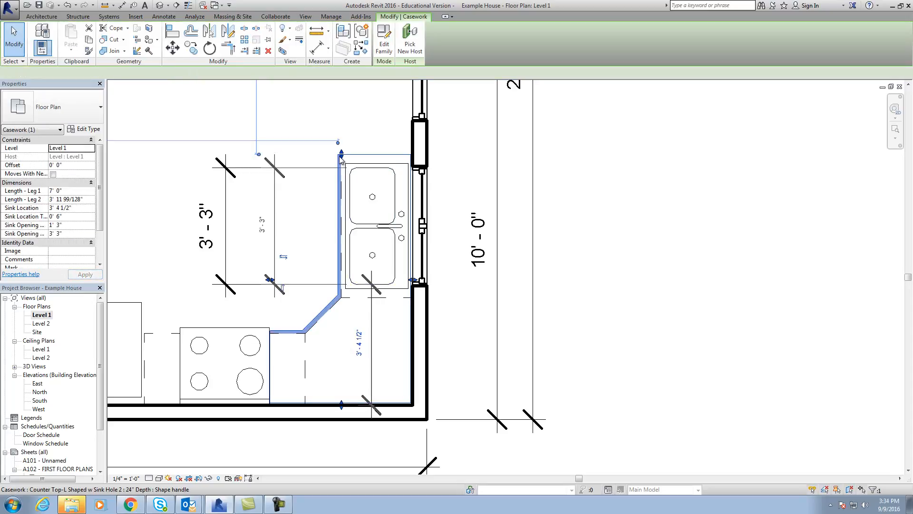
left_click(333, 145)
left_click(366, 160)
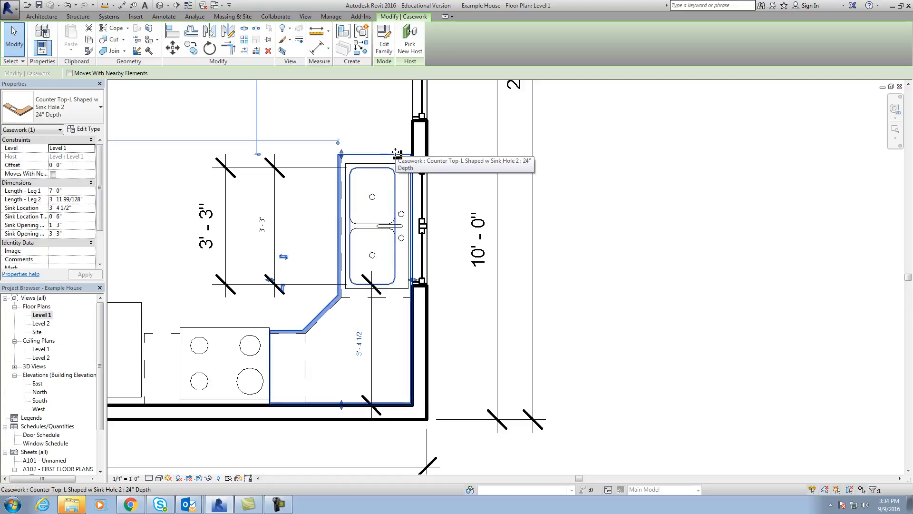
left_click(362, 125)
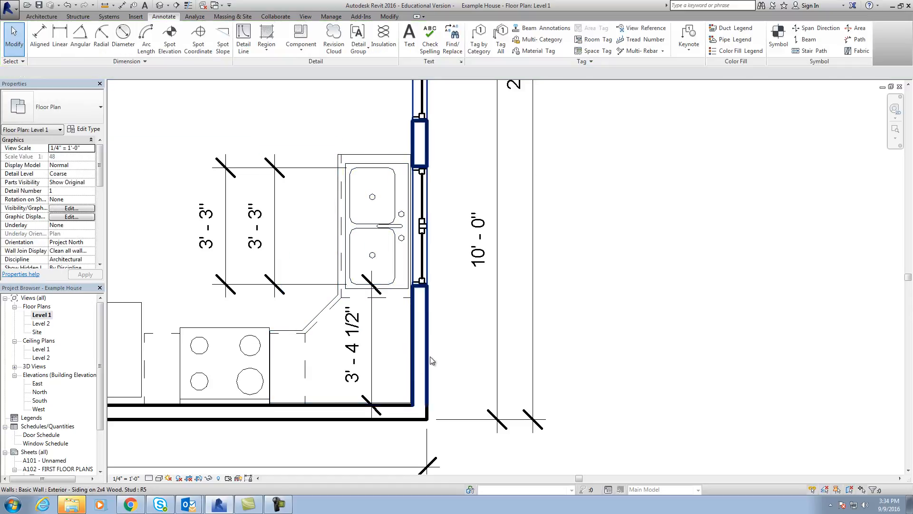
Delete the three dimensions placed around the sink and countertop.
scroll(416, 356, "down", 1)
left_click(381, 337)
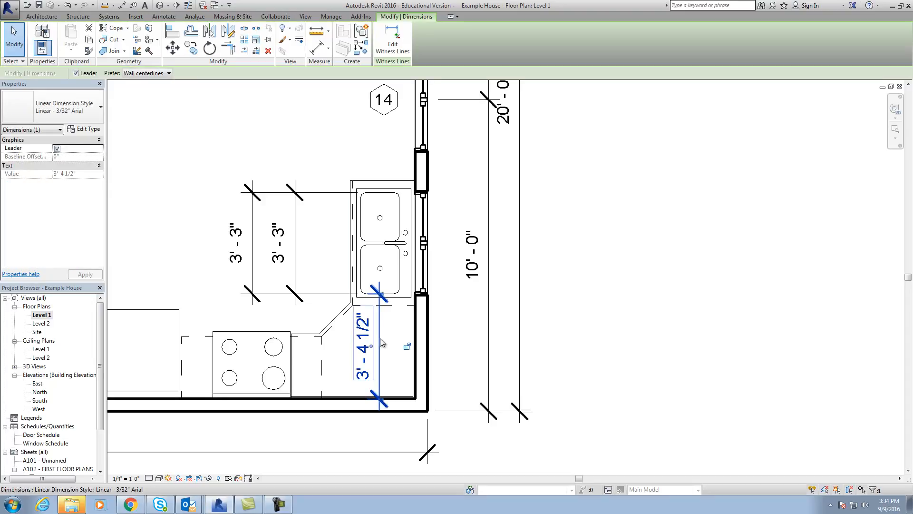
key("Delete")
left_click(316, 293)
key("Delete")
left_click(284, 253)
key("Delete")
Create a perspective camera view from near door 1, aimed at the kitchen corner between the sink and the stove.
scroll(296, 306, "down", 3)
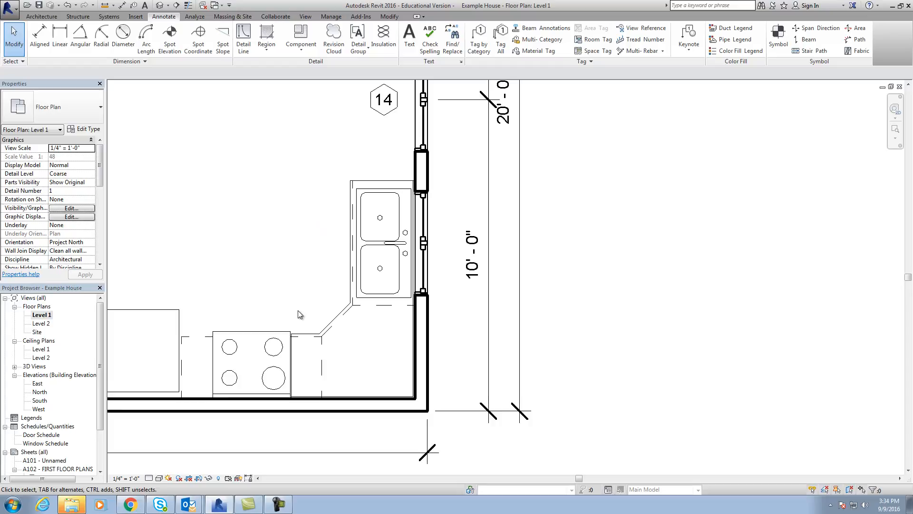
left_click(169, 6)
left_click(176, 27)
left_click(186, 122)
left_click(316, 345)
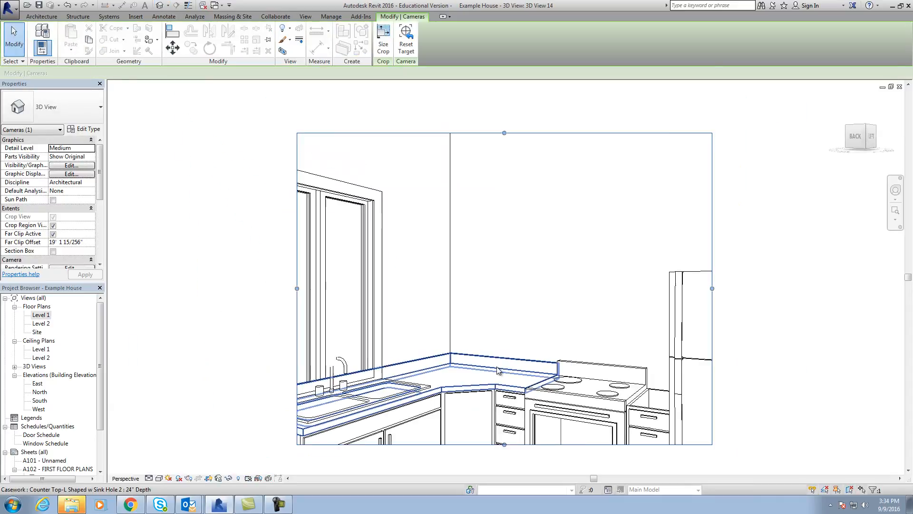
Enlarge the camera view's crop region on both sides and downward to include the refrigerator, base cabinets and neighbouring window.
left_click_drag(651, 218, 806, 217)
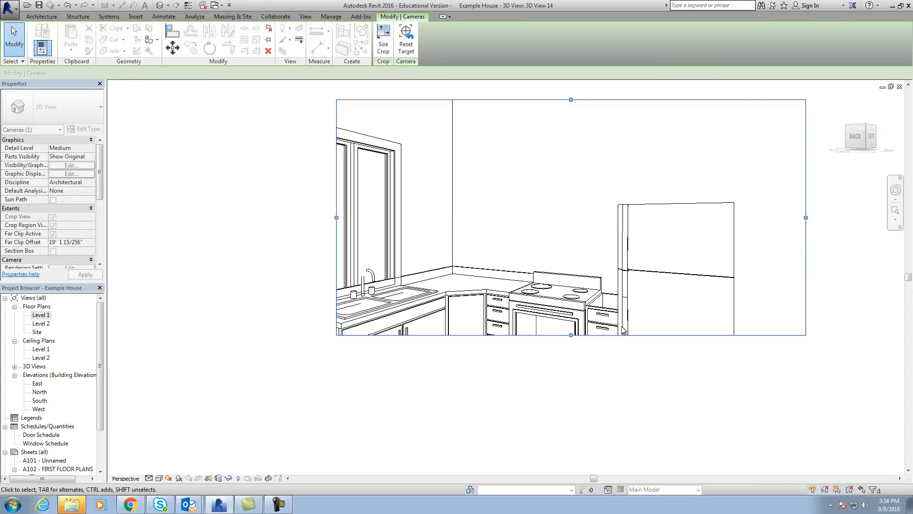
left_click_drag(575, 336, 574, 417)
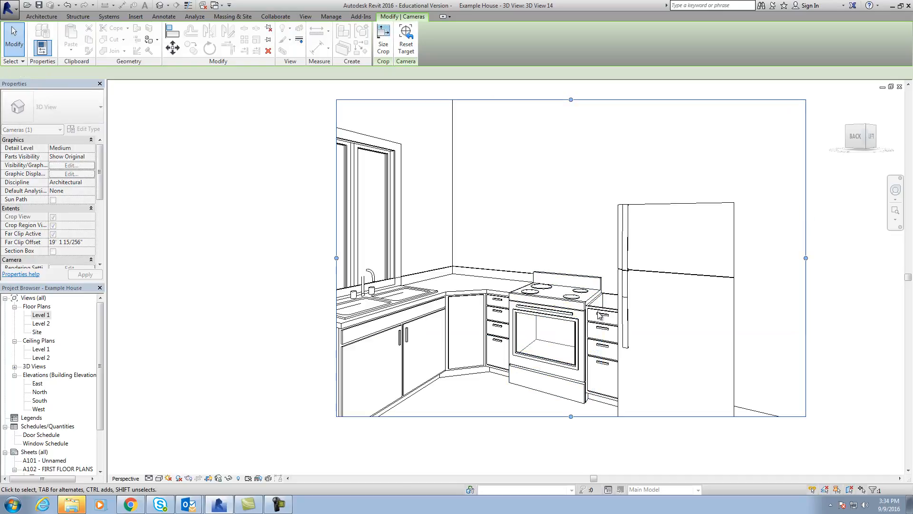
left_click_drag(336, 259, 173, 258)
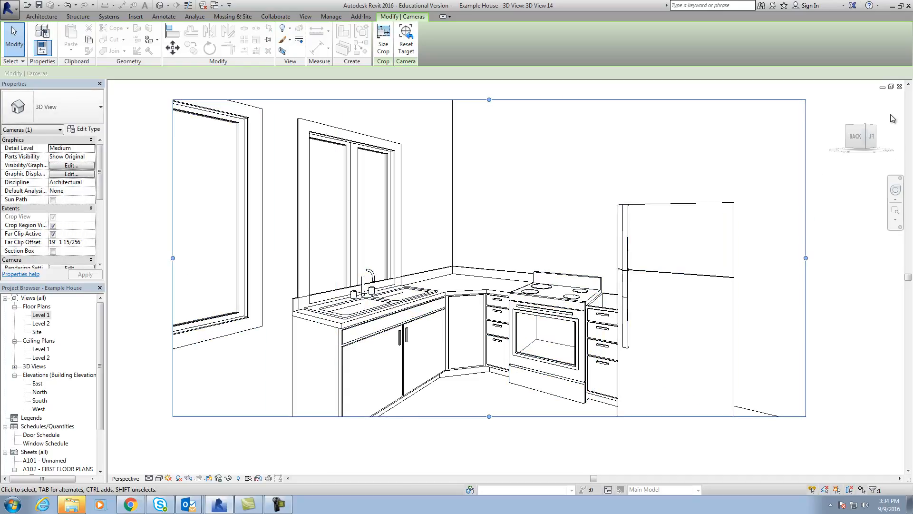
Orbit the camera view slightly to show the whole refrigerator and set its visual style to Realistic.
left_click_drag(865, 143, 869, 142)
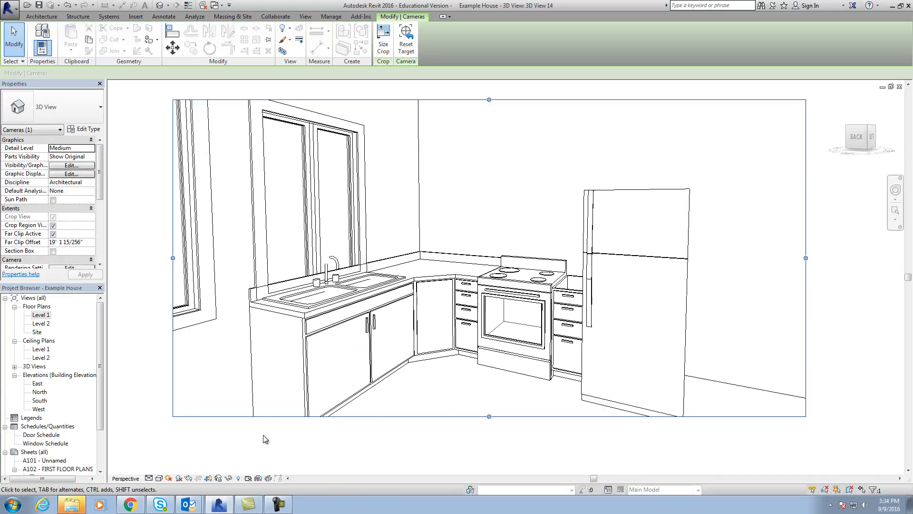
left_click(159, 478)
left_click(169, 459)
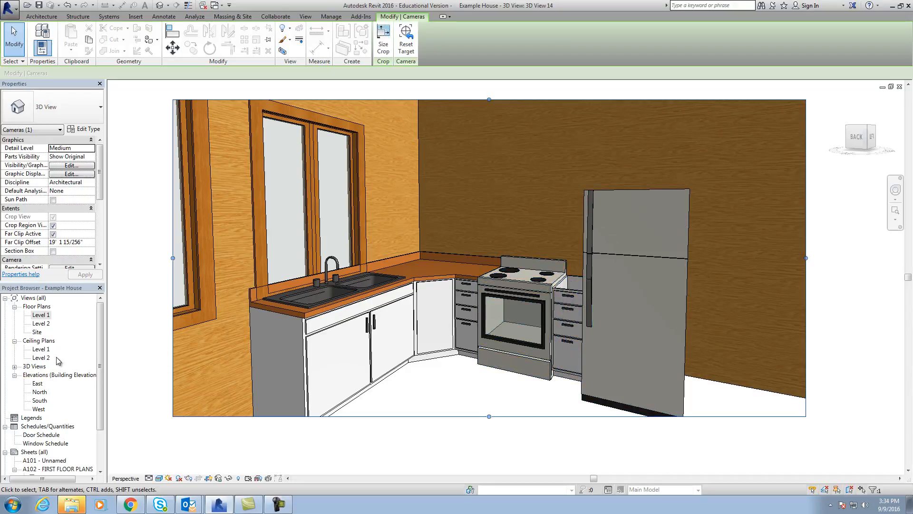
Open the Level 1 floor plan and clear the camera selection, with the kitchen and living room in view.
double_click(49, 315)
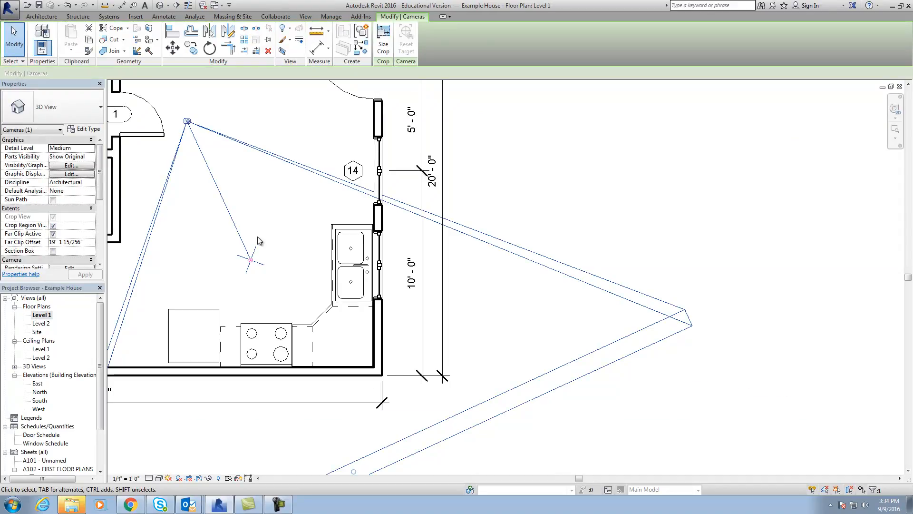
left_click(281, 269)
scroll(282, 269, "down", 1)
mouse_move(288, 275)
middle_mouse_down()
mouse_move(341, 272)
mouse_move(379, 310)
middle_mouse_up()
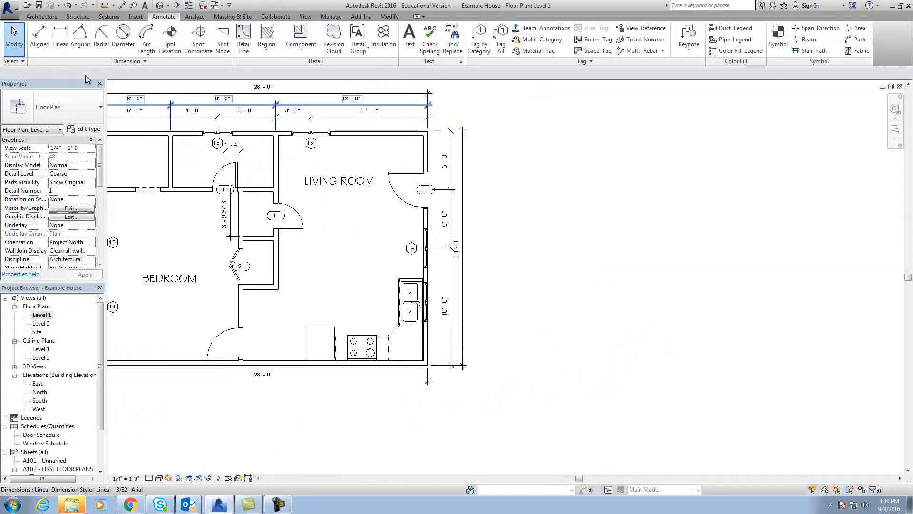
Load the Counter Top family from the Casework library's Counter Tops folder for component placement.
left_click(47, 18)
left_click(113, 50)
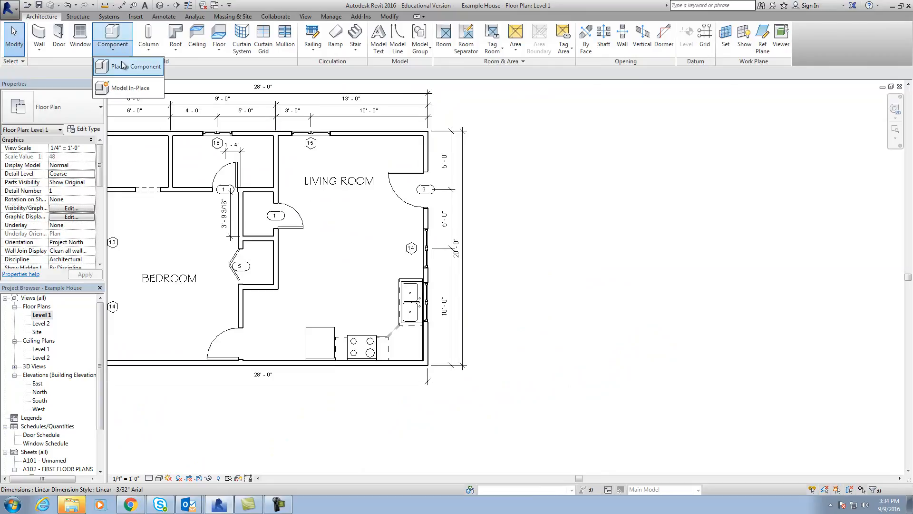
left_click(135, 66)
left_click(384, 45)
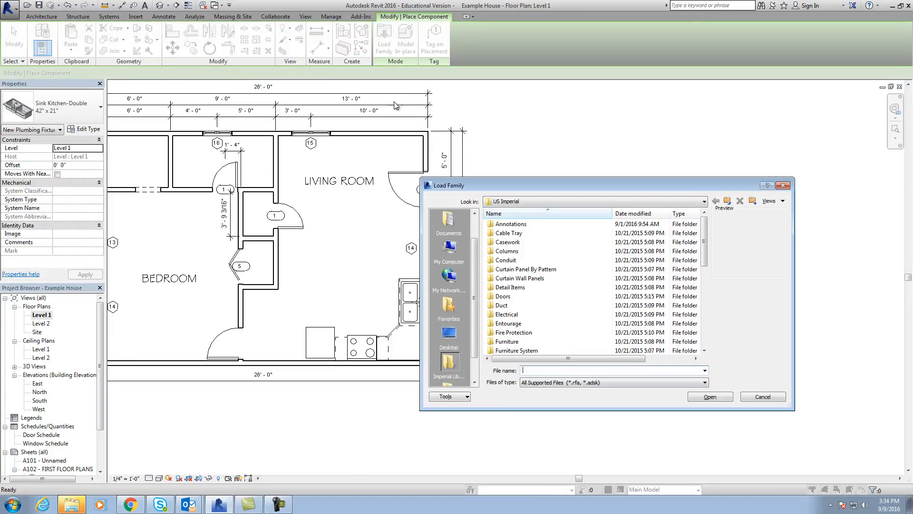
double_click(523, 242)
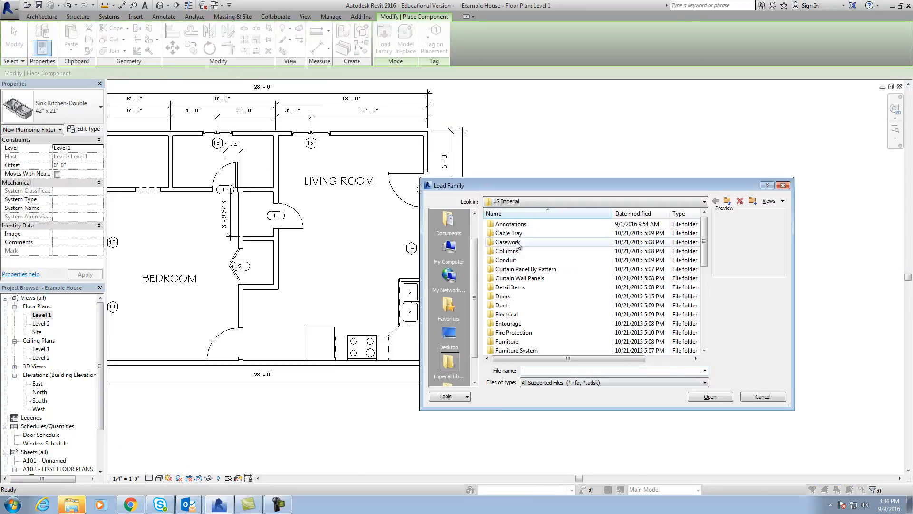
left_click(522, 235)
double_click(522, 235)
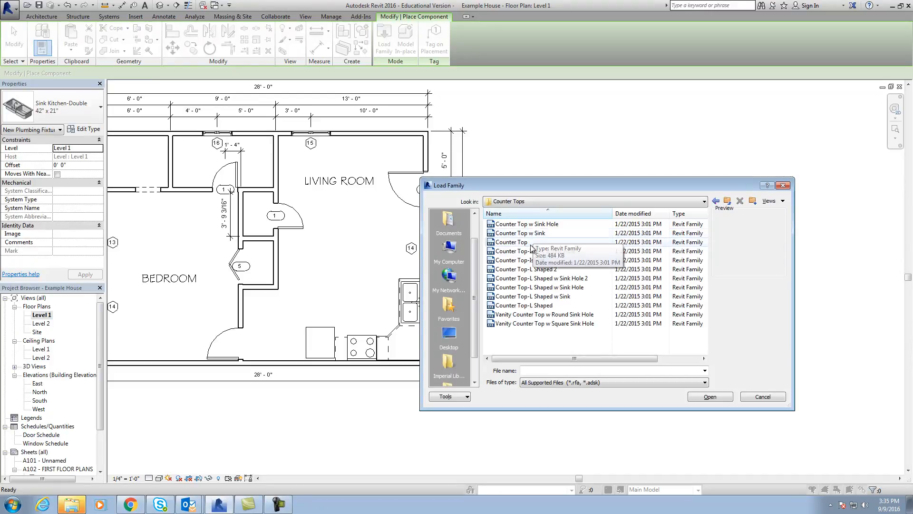
left_click(531, 242)
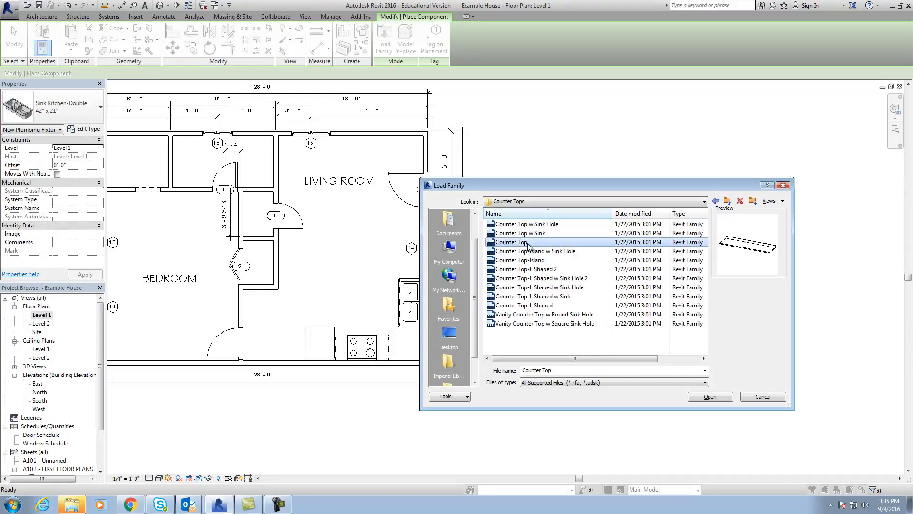
left_click(723, 396)
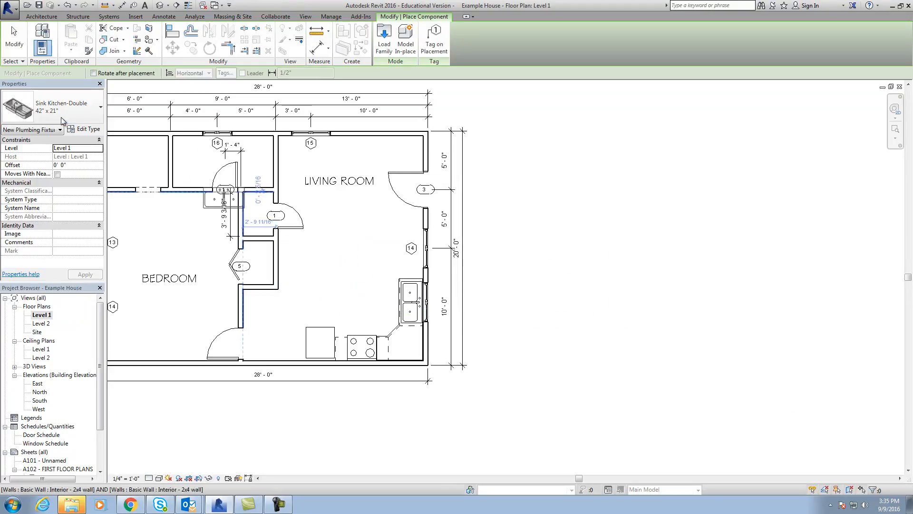
Place a Counter Top 24" Depth along the kitchen's lower wall, rotated so its end meets the stove's refrigerator-side edge.
left_click(79, 113)
left_click_drag(121, 255, 123, 168)
left_click(38, 213)
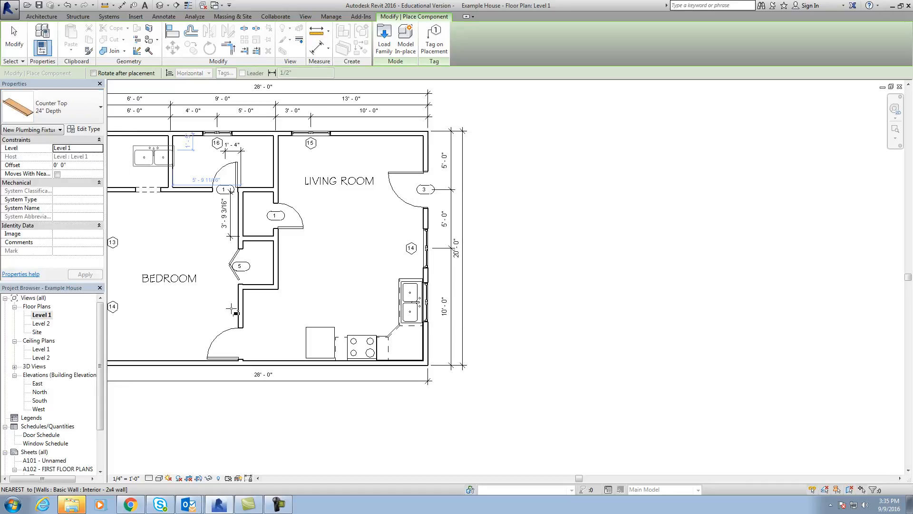
scroll(255, 291, "up", 5)
key("space")
key("space")
middle_click_drag(420, 434, 386, 359)
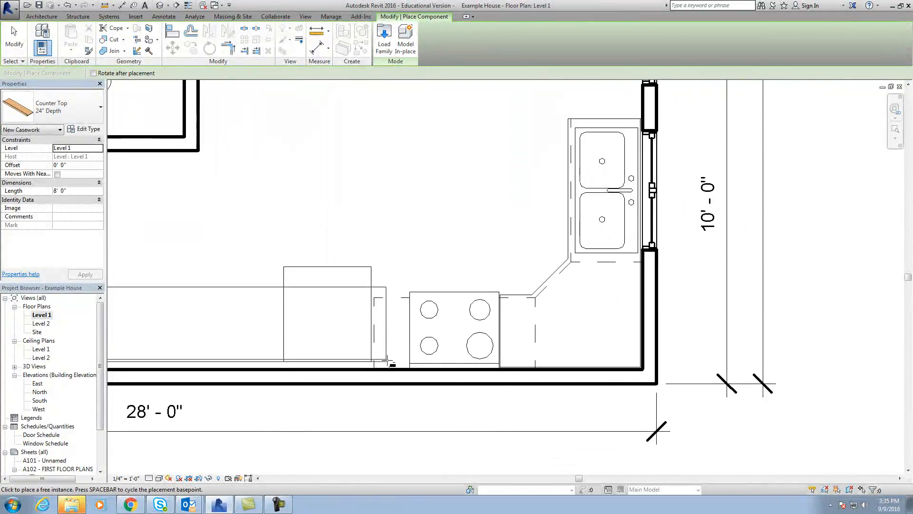
scroll(389, 363, "up", 3)
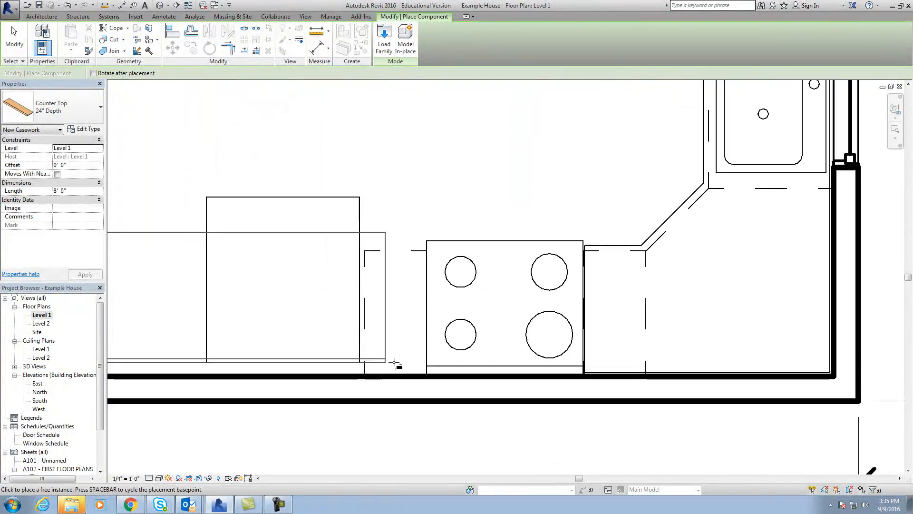
left_click(425, 376)
scroll(424, 373, "down", 3)
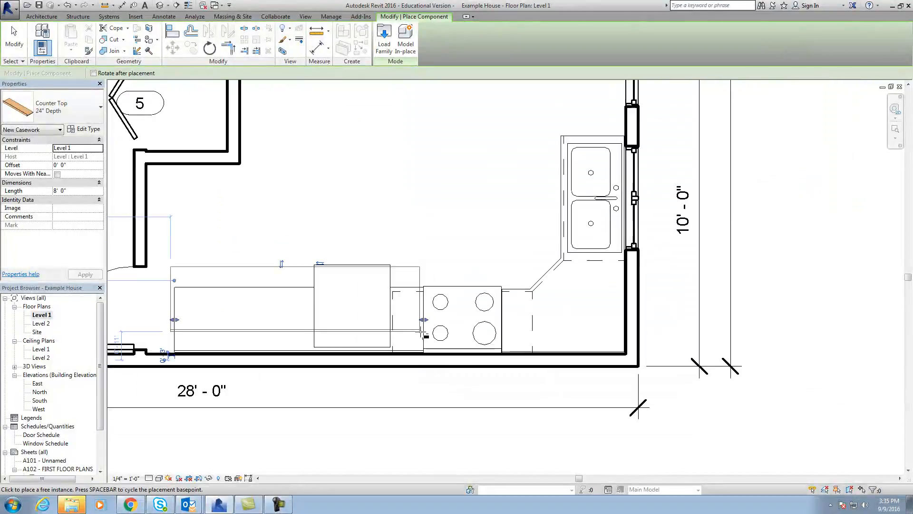
key("Escape")
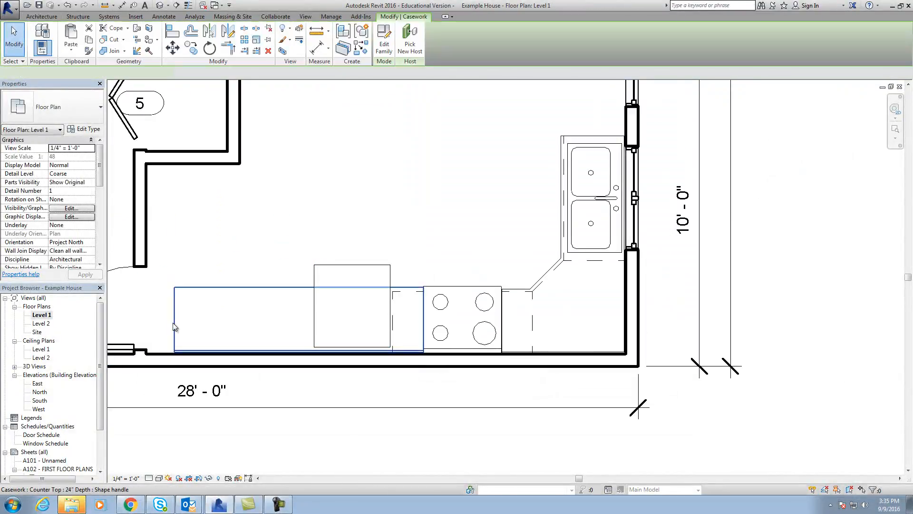
Shorten the new countertop so it covers only the 12" four-drawer base cabinet between the refrigerator and the stove.
left_click(179, 324)
left_click_drag(179, 323, 393, 338)
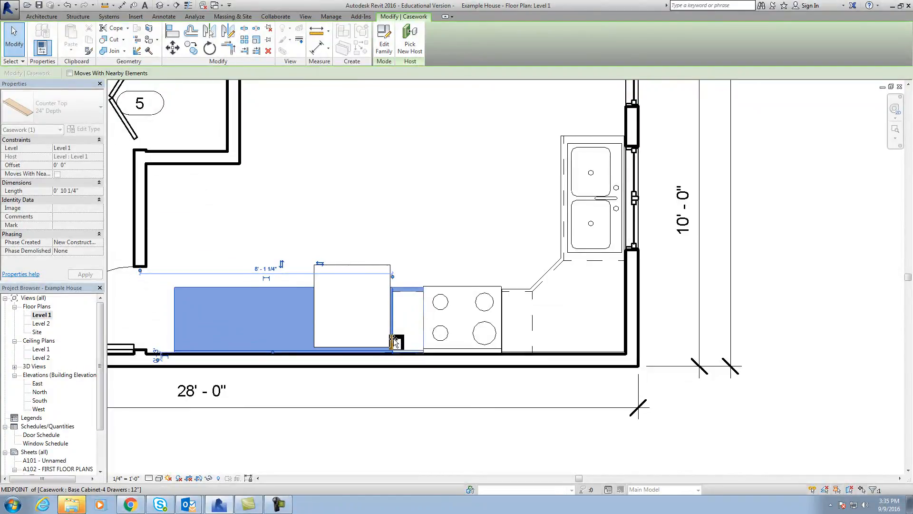
left_click(409, 233)
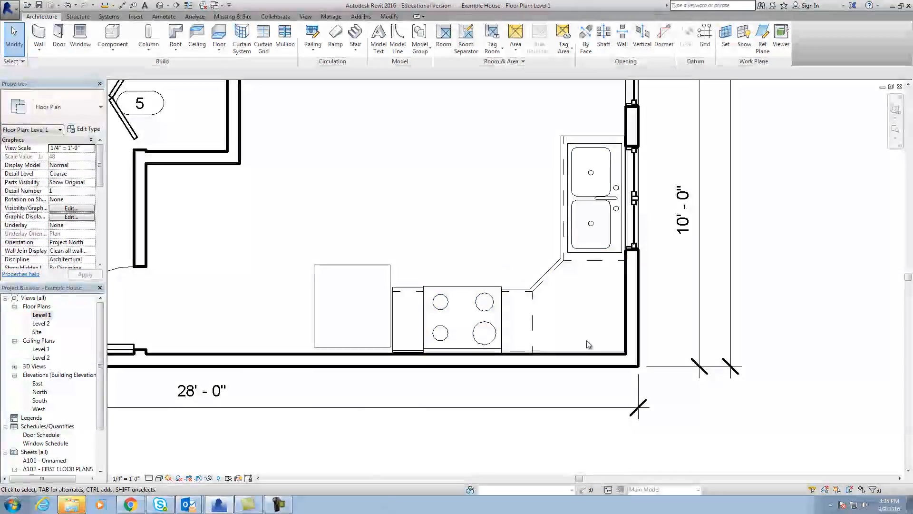
Start placing another component and open the US Imperial family library to load from.
middle_click_drag(595, 338, 573, 317)
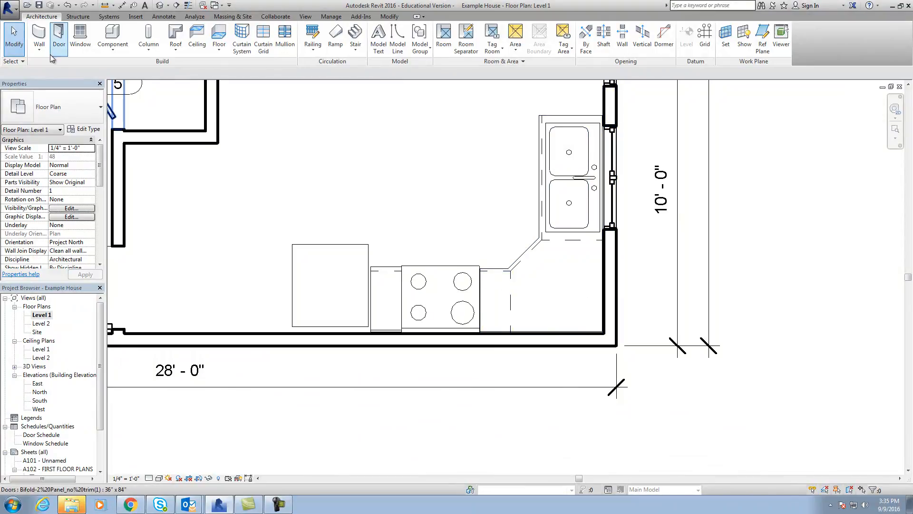
left_click(113, 49)
left_click(127, 72)
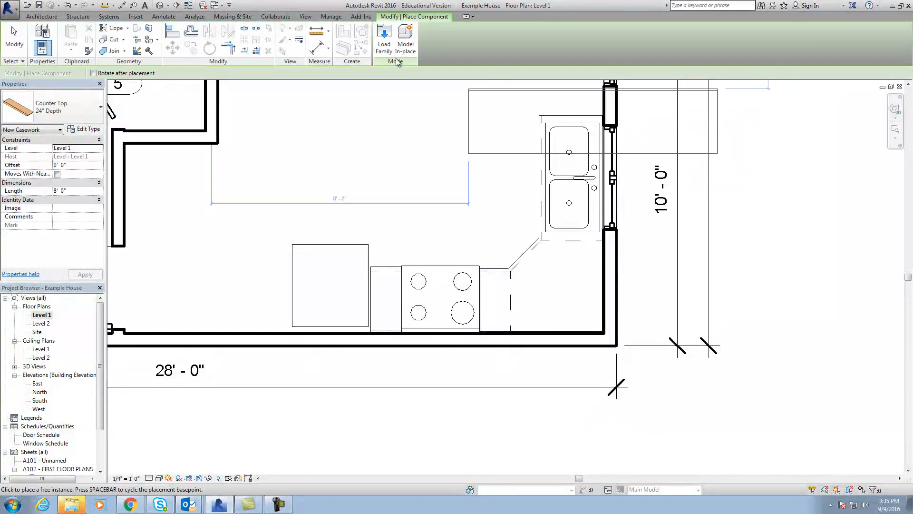
left_click(384, 41)
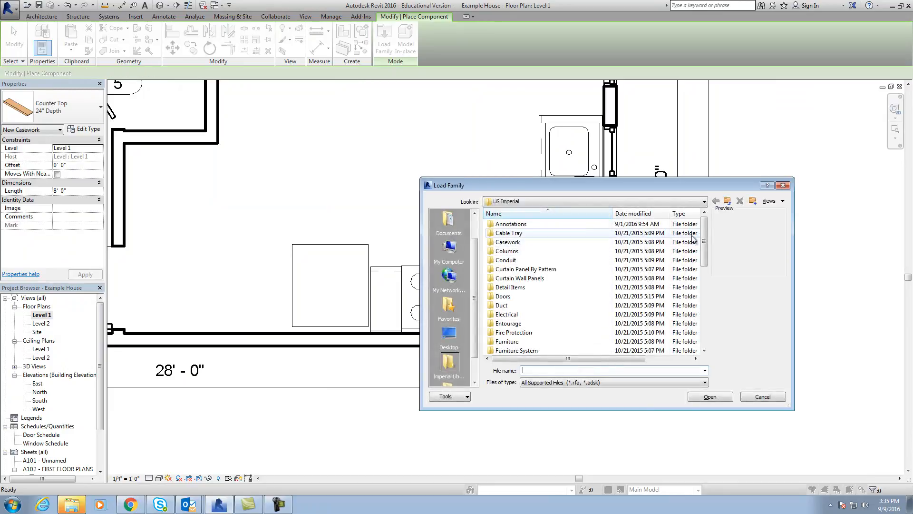
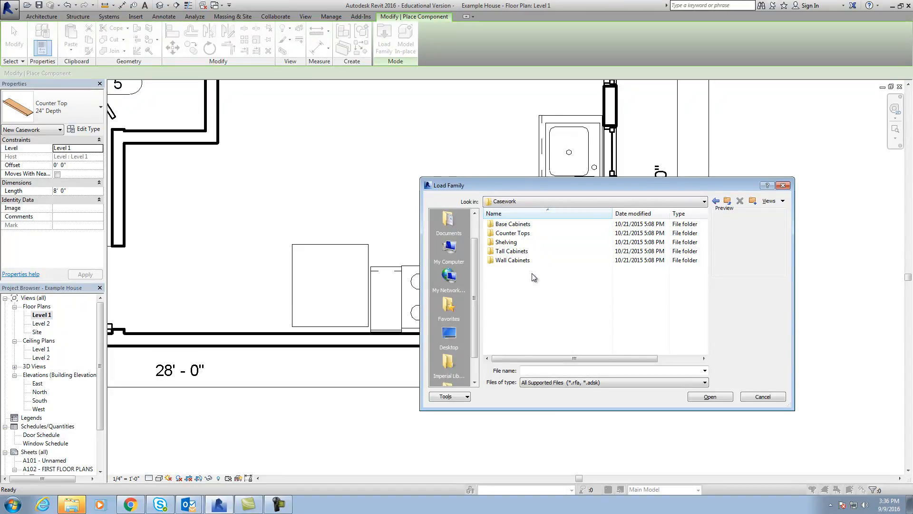
Load the Upper Cabinet-Corner Unit Tall 1-Wall family from the Casework library's Wall Cabinets folder.
left_click(519, 260)
double_click(519, 260)
left_click(559, 226)
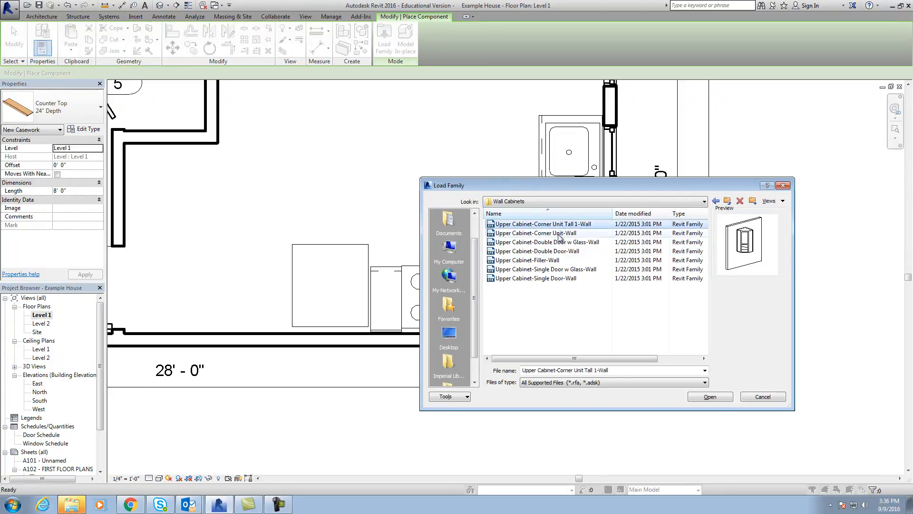
left_click(715, 397)
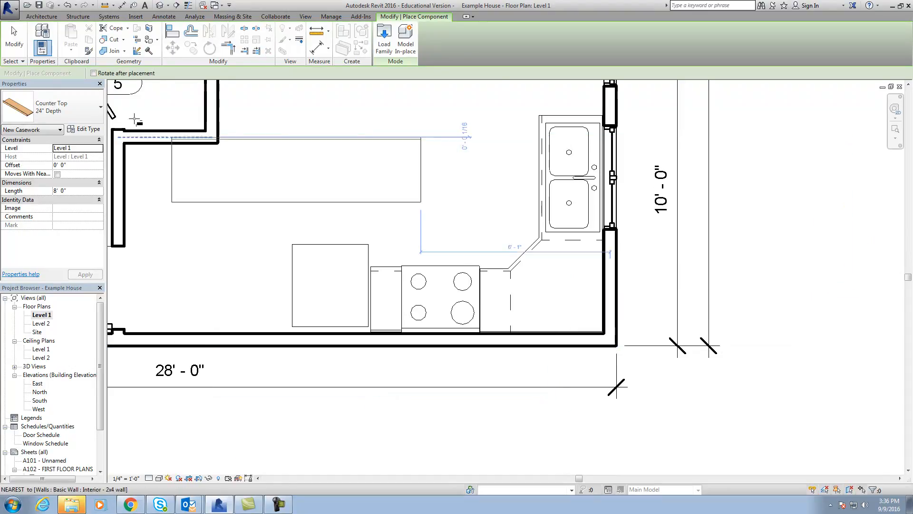
Place an Upper Cabinet-Corner Unit Tall 1-Wall 12" Depth on the kitchen's lower wall, close to the corner beside the sink counter.
left_click(57, 107)
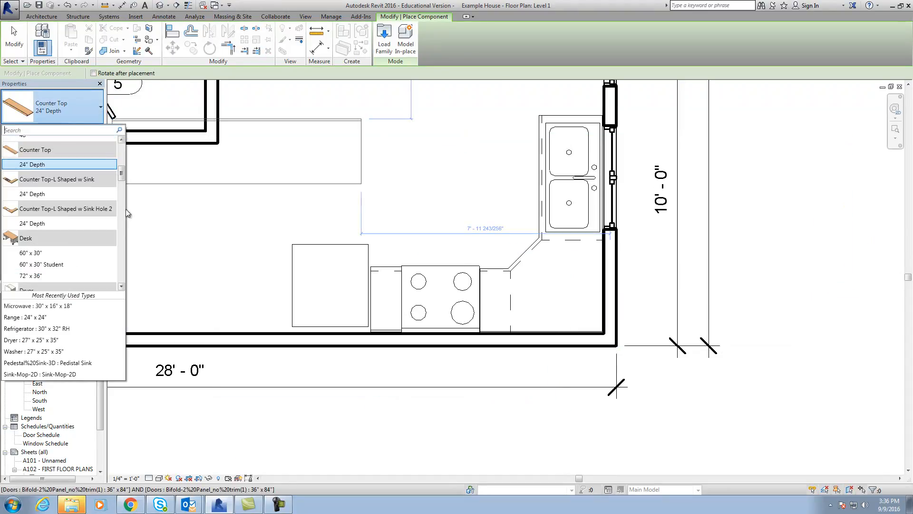
left_click_drag(122, 177, 123, 269)
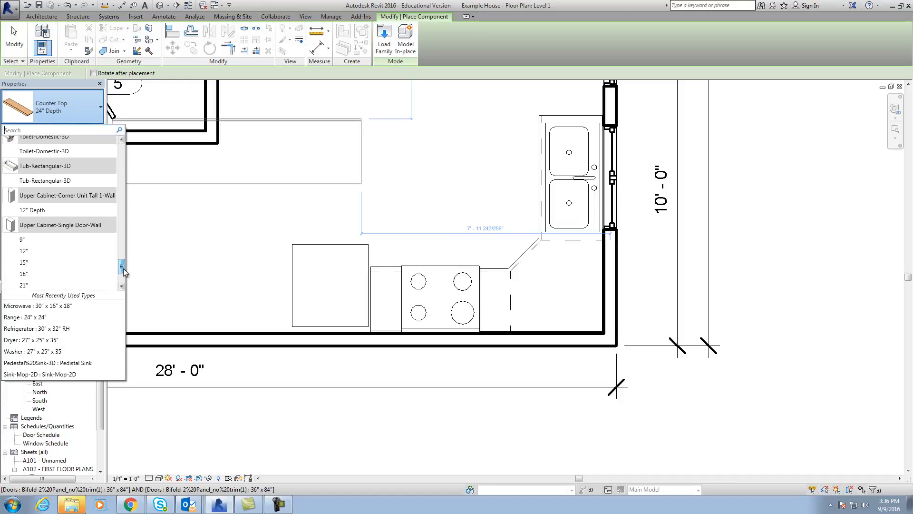
left_click(36, 210)
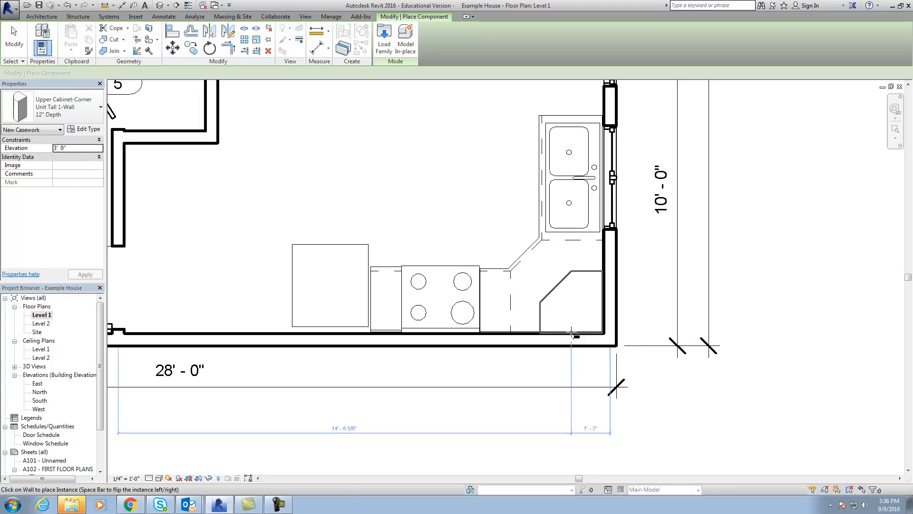
scroll(574, 334, "up", 5)
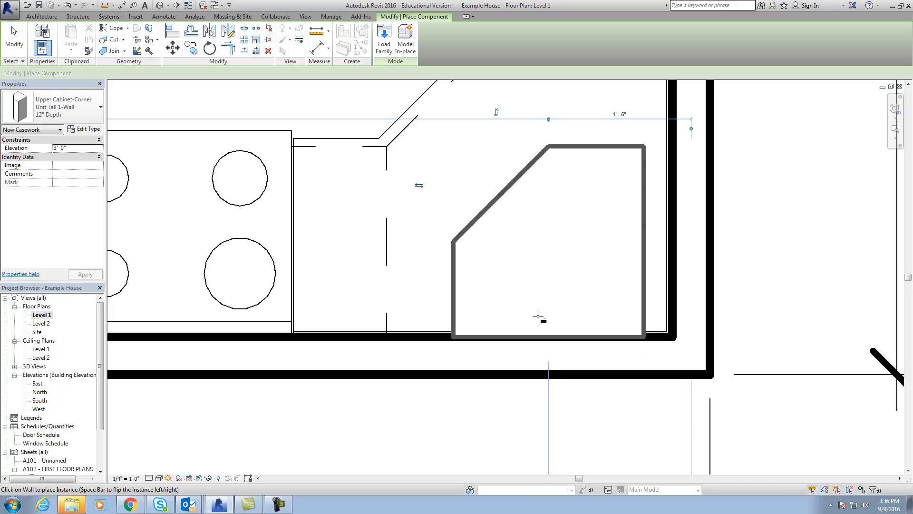
left_click(550, 338)
key("Escape")
key("Escape")
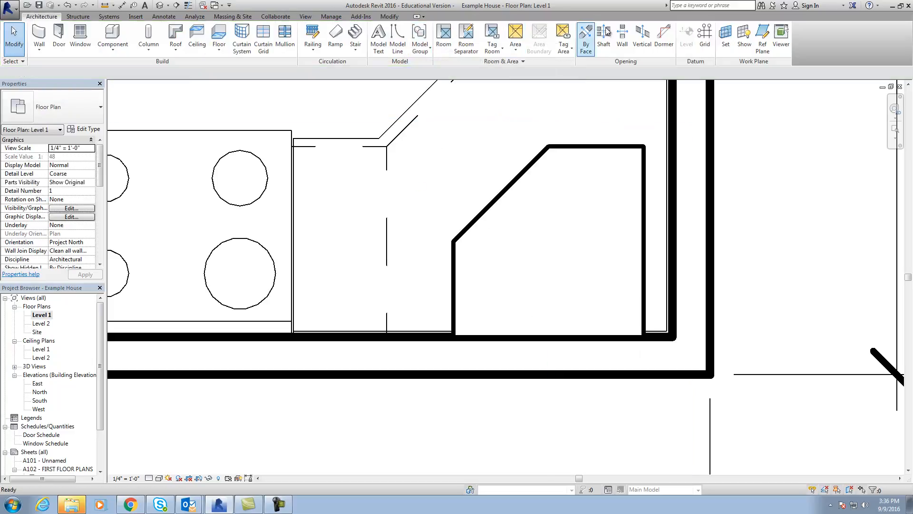
Align the tall corner cabinet's side with the inner face of the sink-side exterior wall.
left_click(389, 16)
left_click(169, 32)
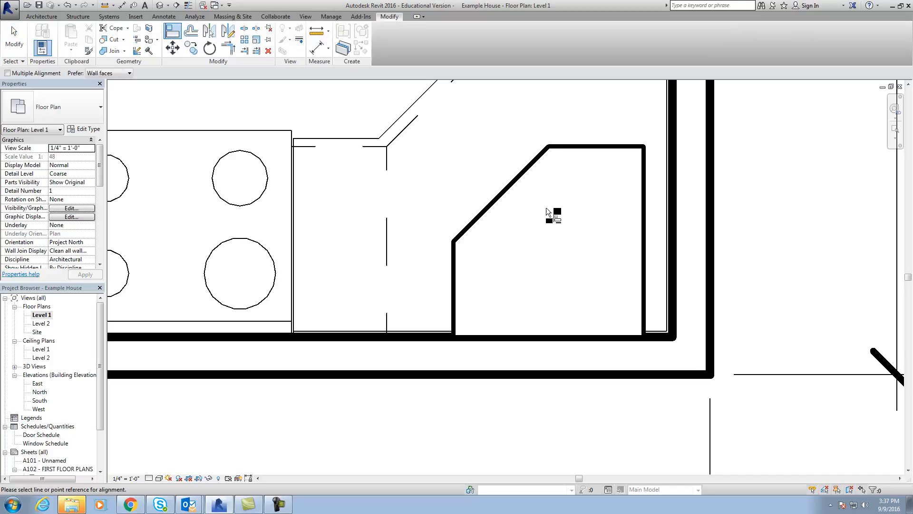
left_click(670, 215)
left_click(646, 218)
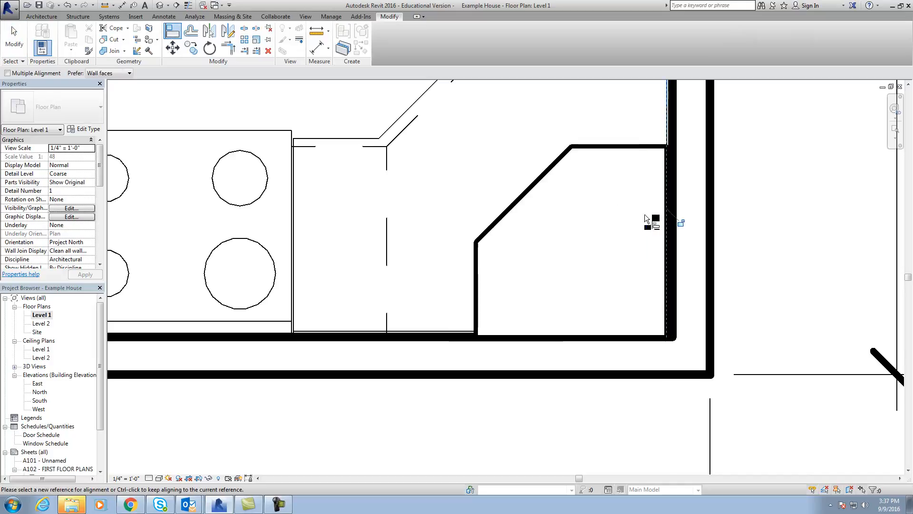
scroll(658, 260, "down", 2)
scroll(621, 280, "down", 2)
middle_click_drag(617, 291, 541, 322)
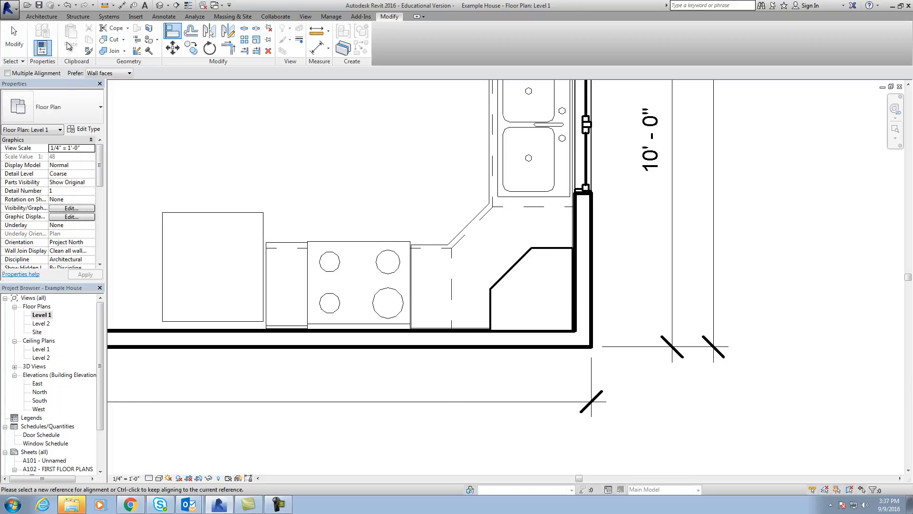
Start placing another component and open the Casework library's Wall Cabinets folder to load a family from.
left_click(42, 16)
left_click(116, 52)
left_click(125, 75)
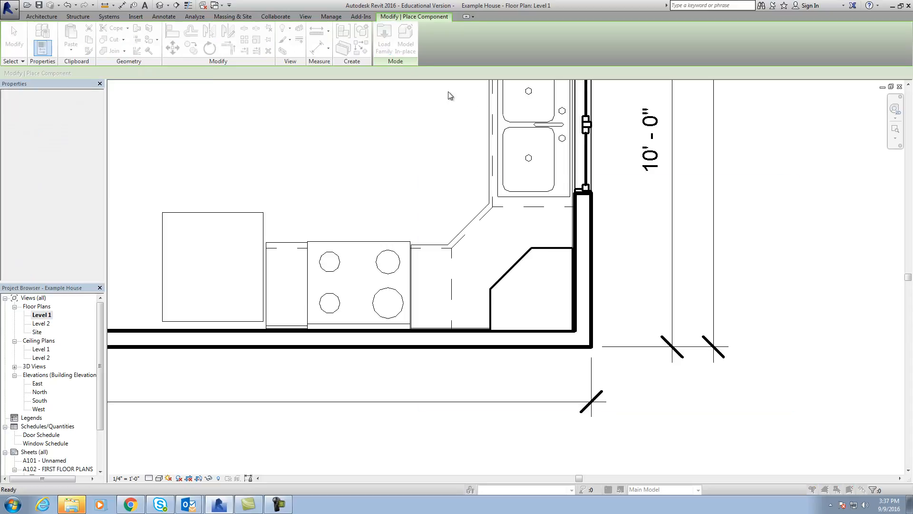
left_click(384, 39)
double_click(527, 242)
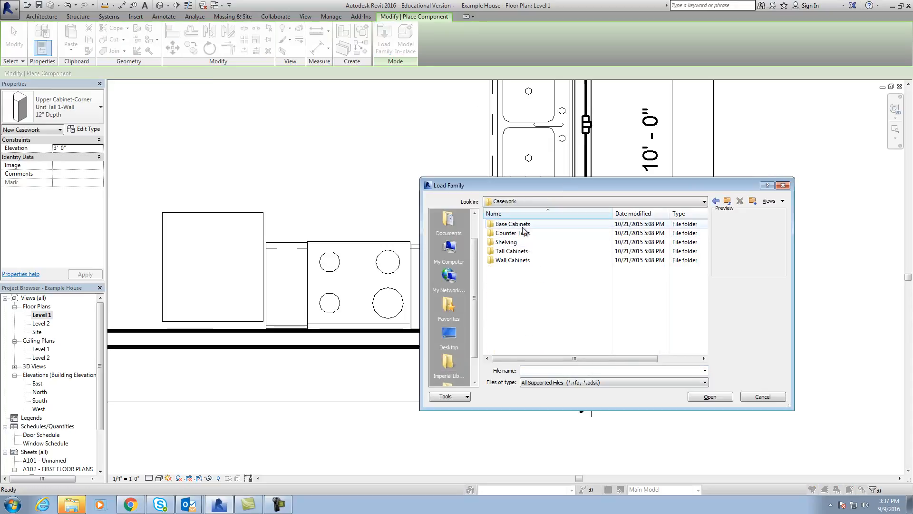
double_click(512, 259)
Compare the previews of the wall cabinet families and load Upper Cabinet-Single Door-Wall.
left_click(521, 234)
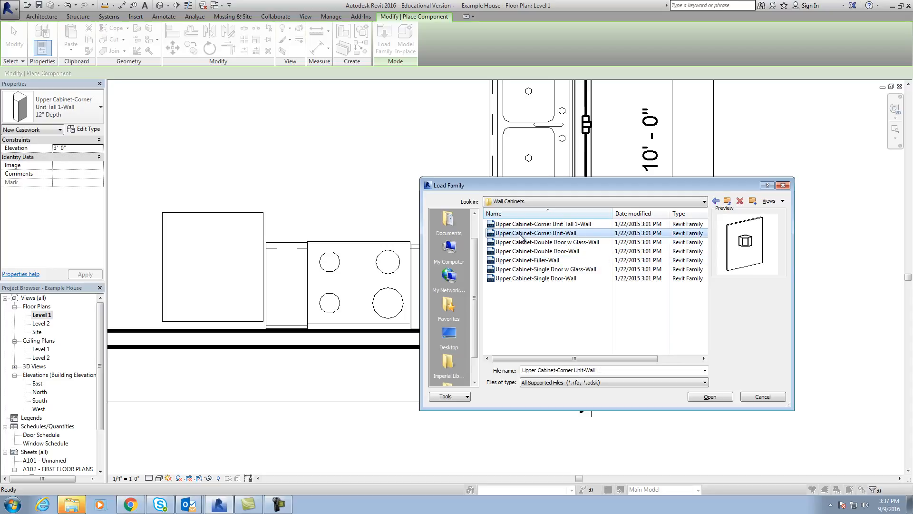
left_click(523, 242)
left_click(524, 252)
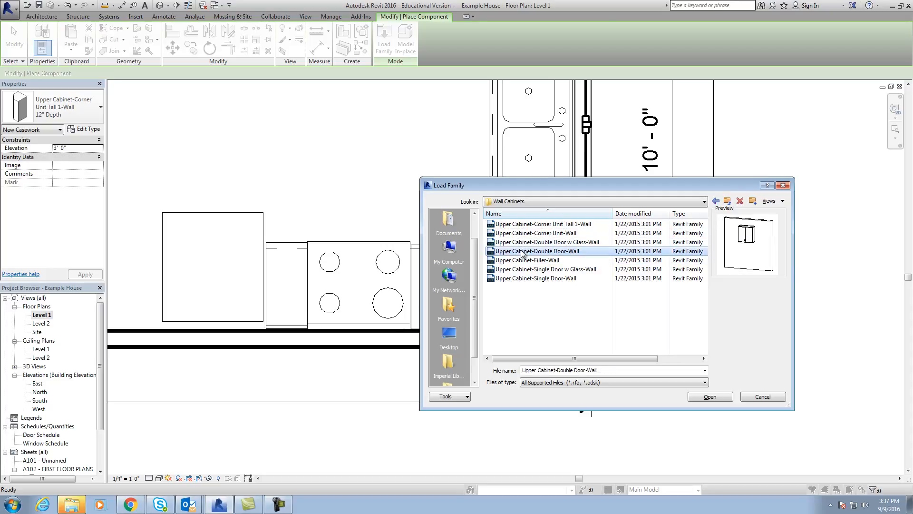
left_click(523, 260)
left_click(526, 270)
left_click(525, 278)
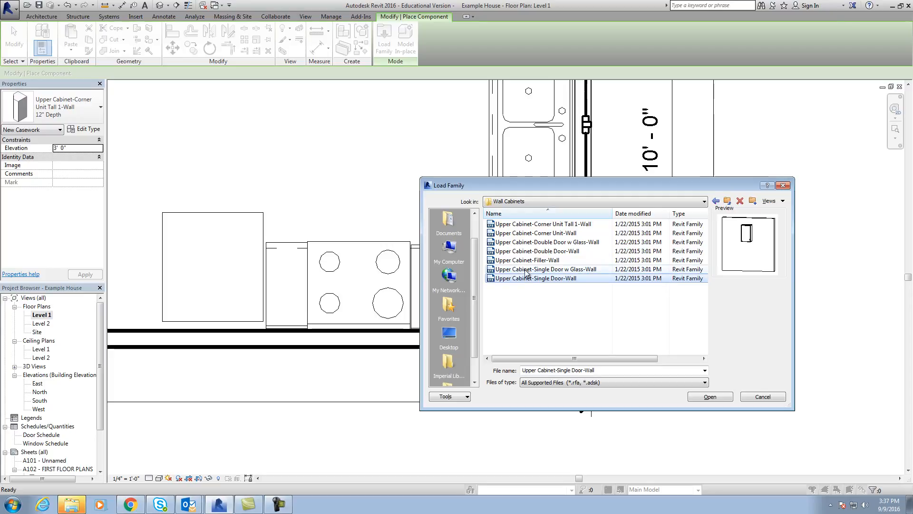
left_click(527, 278)
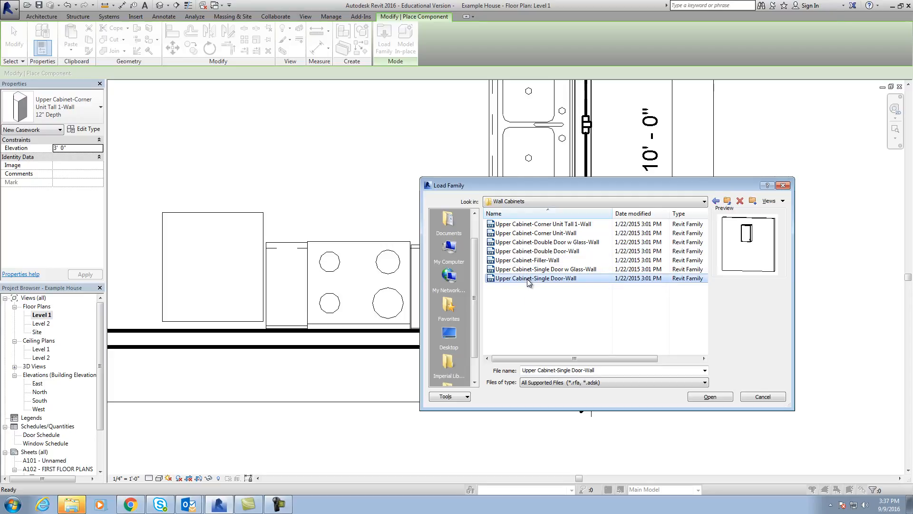
left_click(558, 287)
left_click(559, 281)
left_click(707, 397)
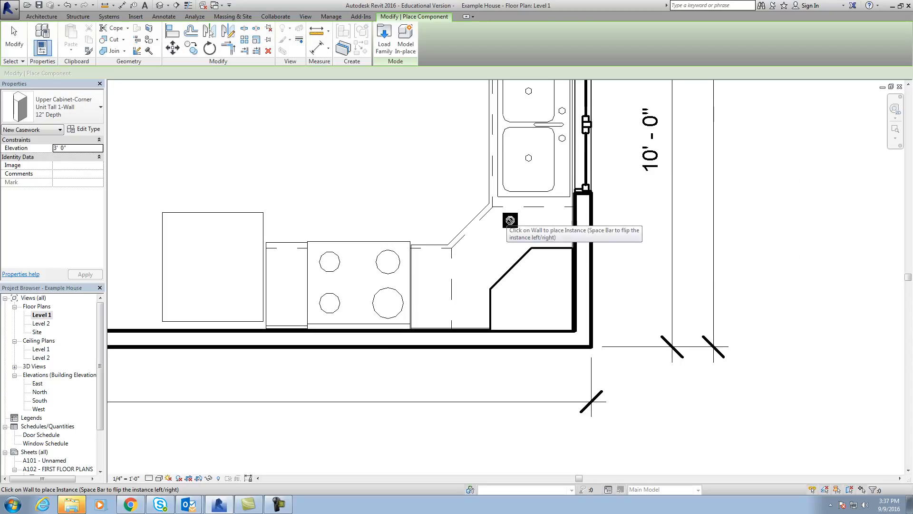
Place a 12" Upper Cabinet-Single Door-Wall on the kitchen's lower wall, directly beside the tall corner cabinet.
left_click(97, 114)
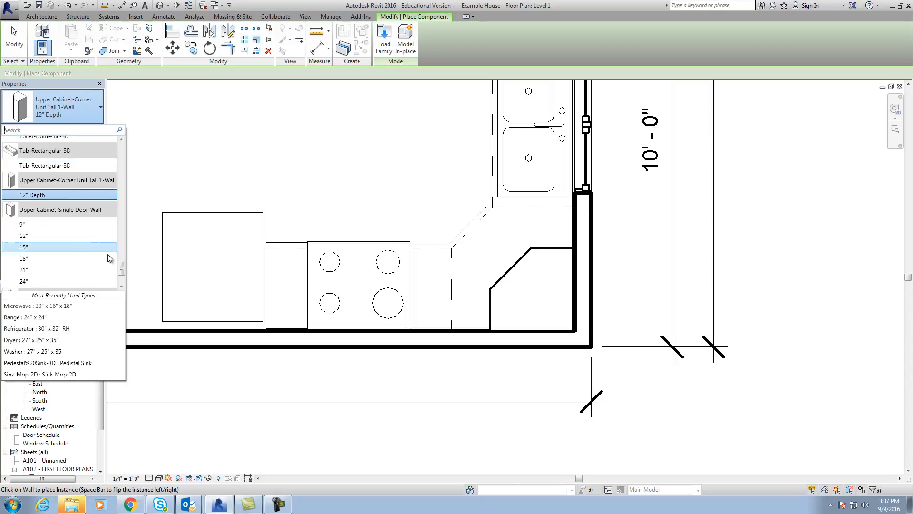
scroll(123, 271, "down", 1)
scroll(123, 268, "up", 2)
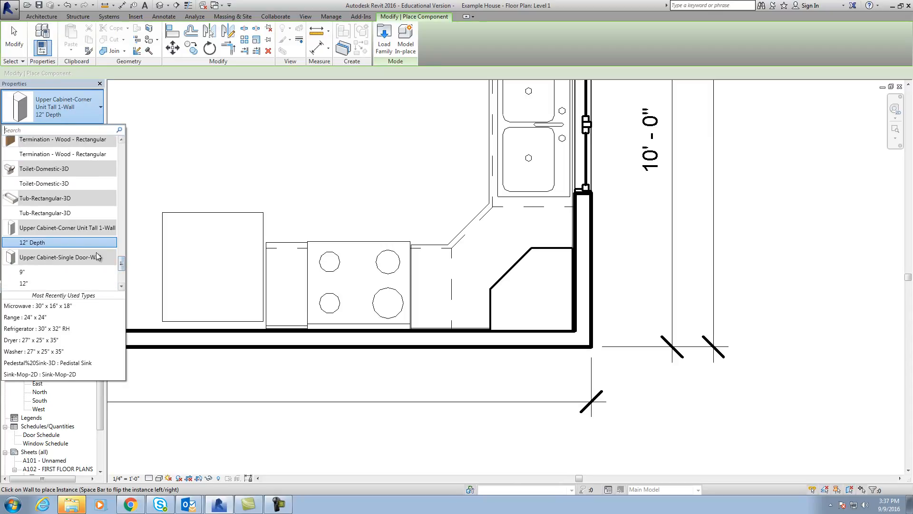
left_click(46, 283)
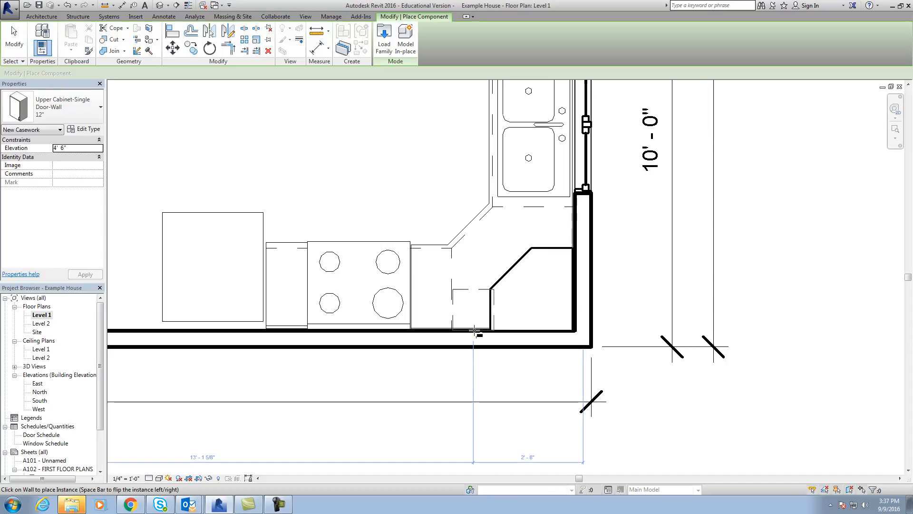
left_click(472, 332)
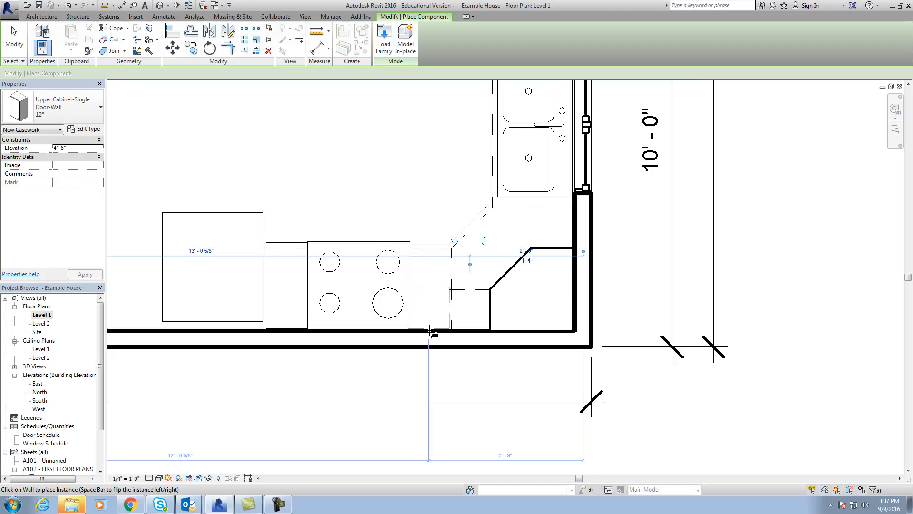
key("Escape")
key("Escape")
Examine the new upper cabinets in the kitchen's perspective camera view, and return to the maximized Level 1 floor plan.
scroll(453, 295, "down", 2)
scroll(455, 292, "down", 2)
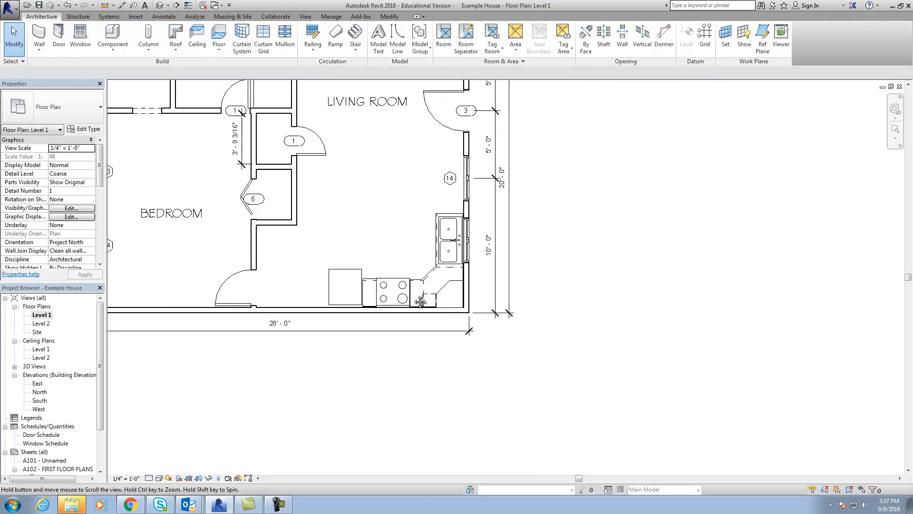
left_click(890, 89)
left_click(547, 386)
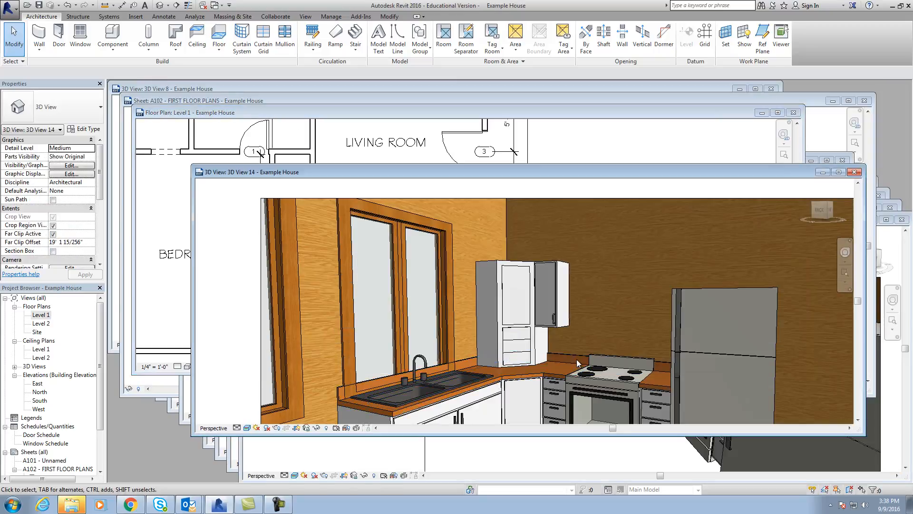
scroll(555, 329, "up", 2)
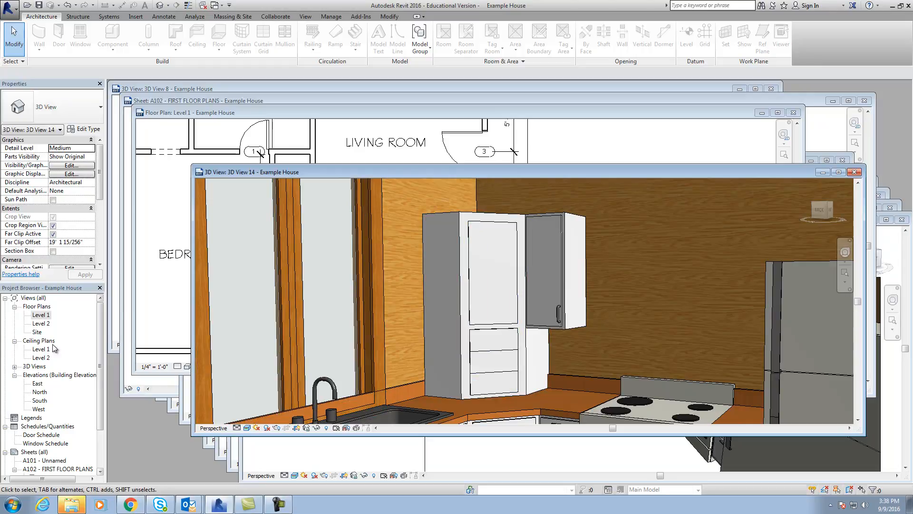
double_click(42, 315)
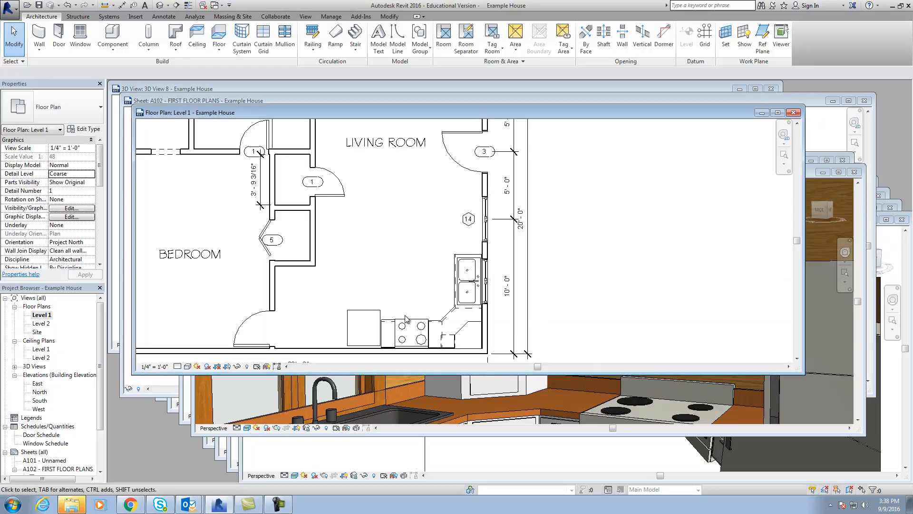
left_click(777, 112)
scroll(373, 300, "up", 5)
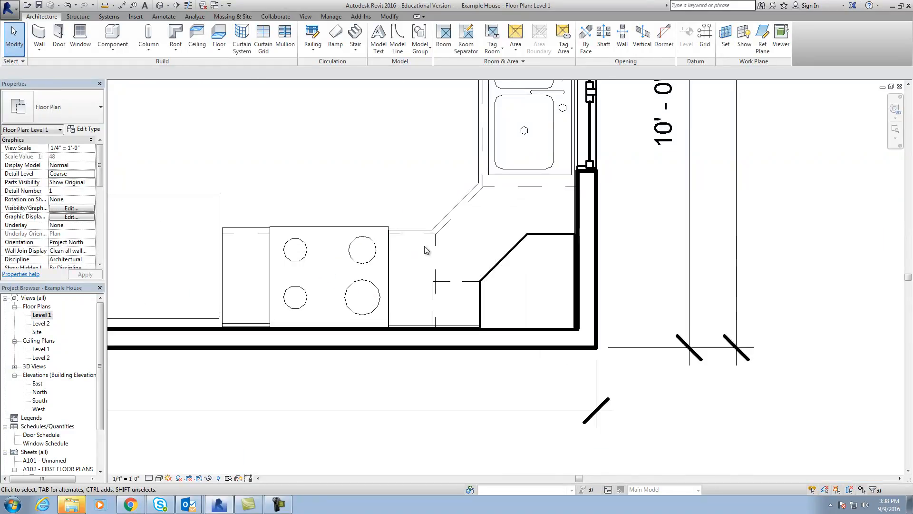
Change the single-door upper cabinet beside the tall corner cabinet to the 9" type.
left_click(455, 286)
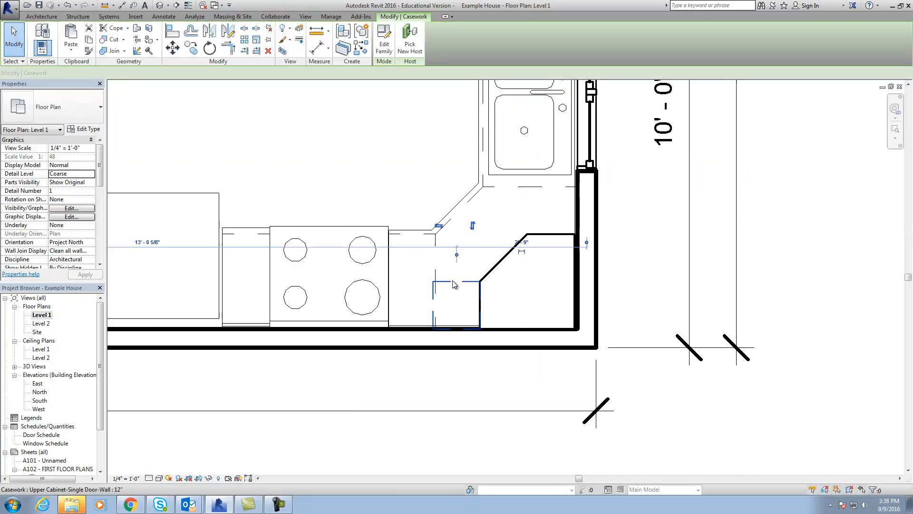
left_click(87, 119)
left_click(60, 229)
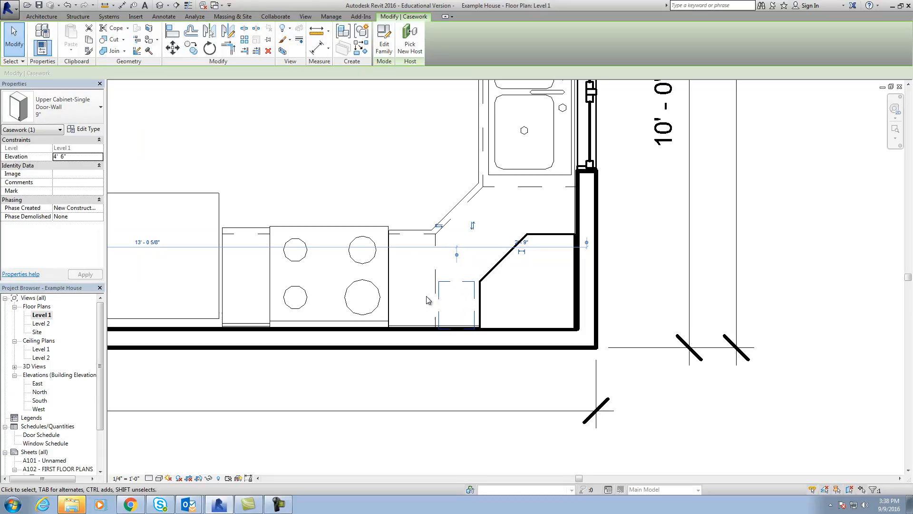
left_click(456, 278)
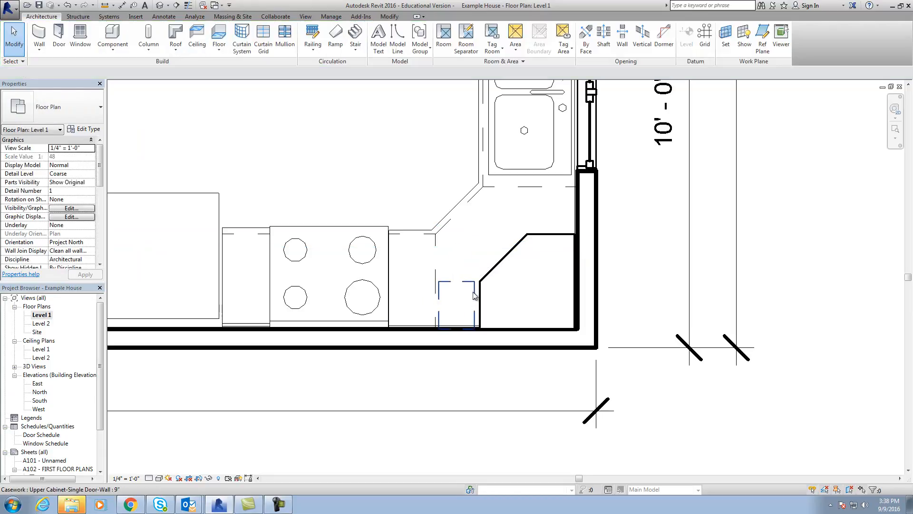
Set the single-door upper cabinet back to the 12" type.
left_click(474, 295)
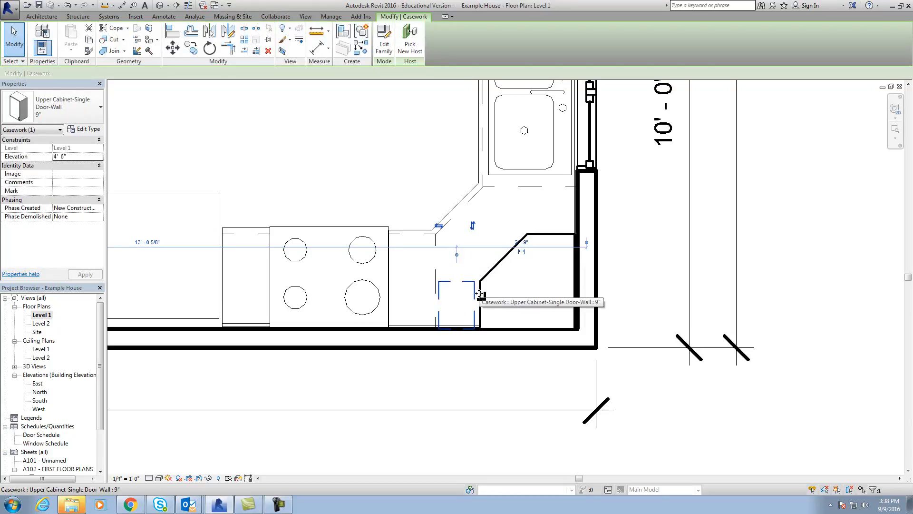
key("Escape")
left_click(474, 293)
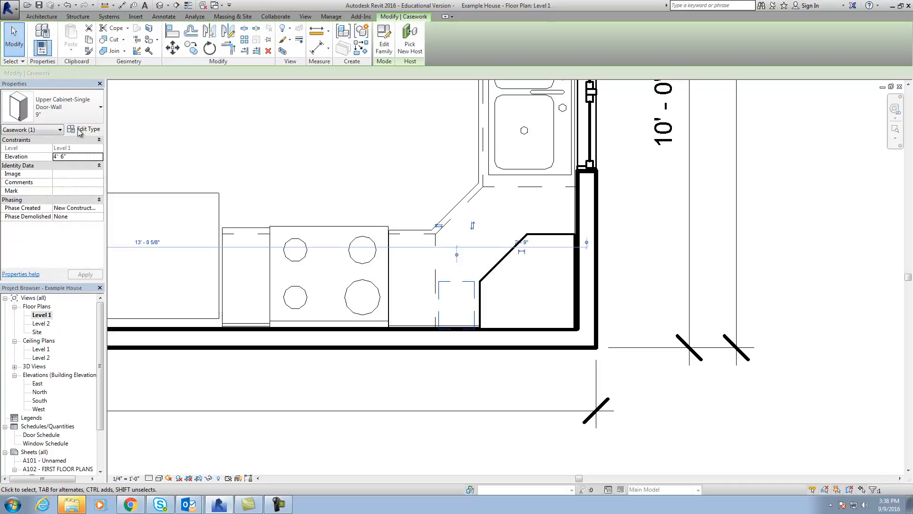
left_click(66, 109)
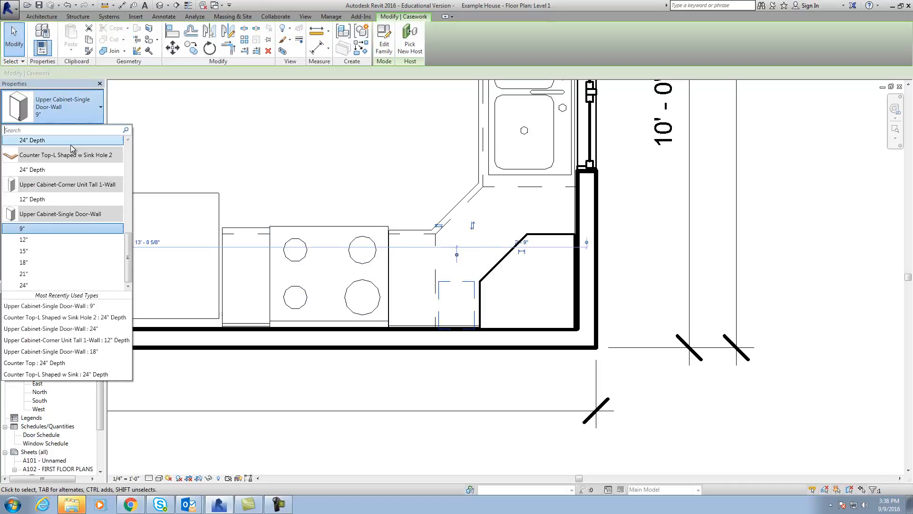
left_click(45, 239)
Move the single-door upper cabinet toward the stove and align its corner-facing side with the dashed base cabinet edge.
left_click_drag(463, 283, 429, 286)
scroll(459, 286, "up", 3)
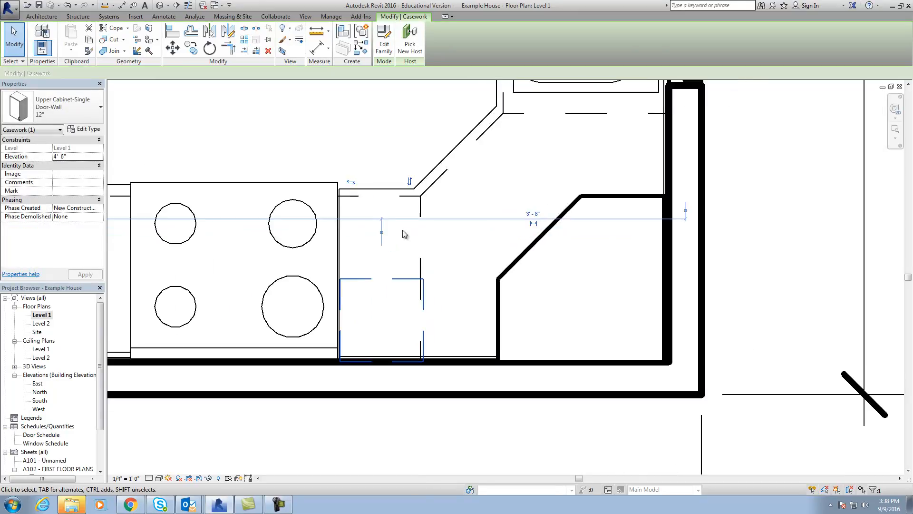
left_click(173, 31)
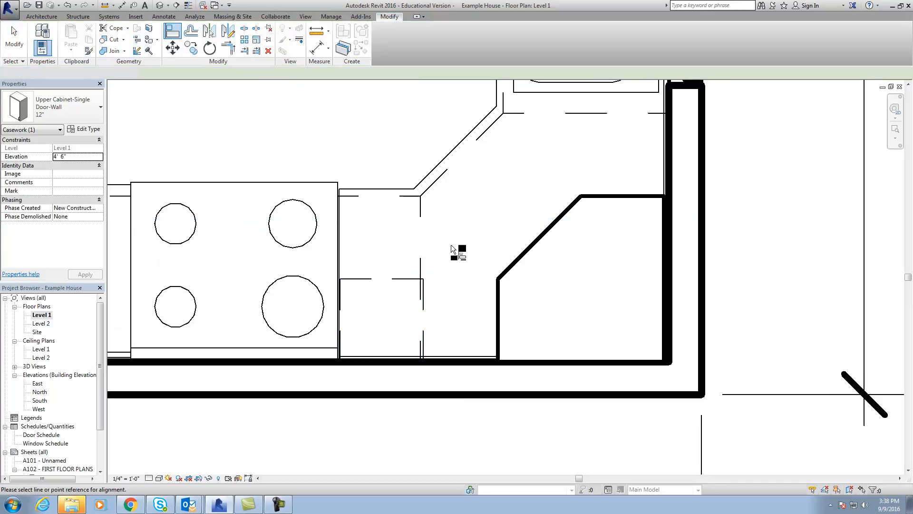
left_click(420, 264)
left_click(424, 275)
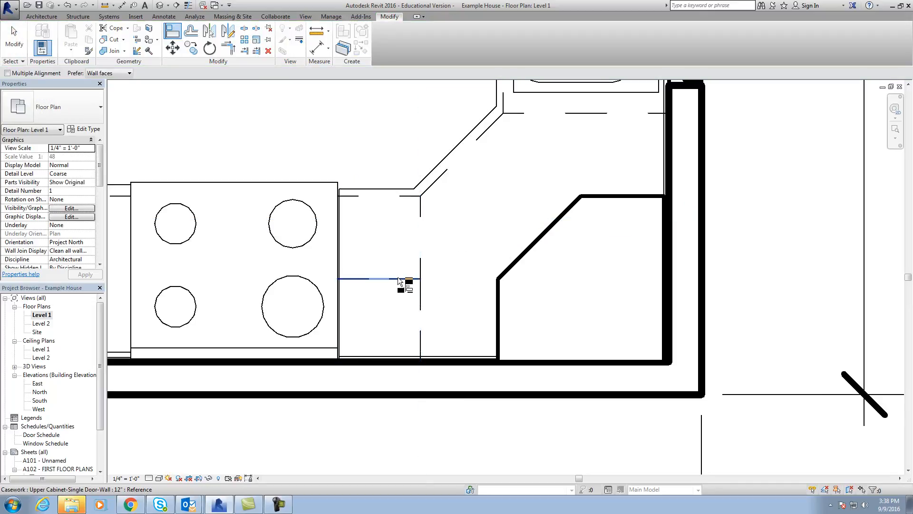
Check the moved single-door upper cabinet in the kitchen's perspective camera view, and return to the maximized Level 1 floor plan.
key("Escape")
key("Escape")
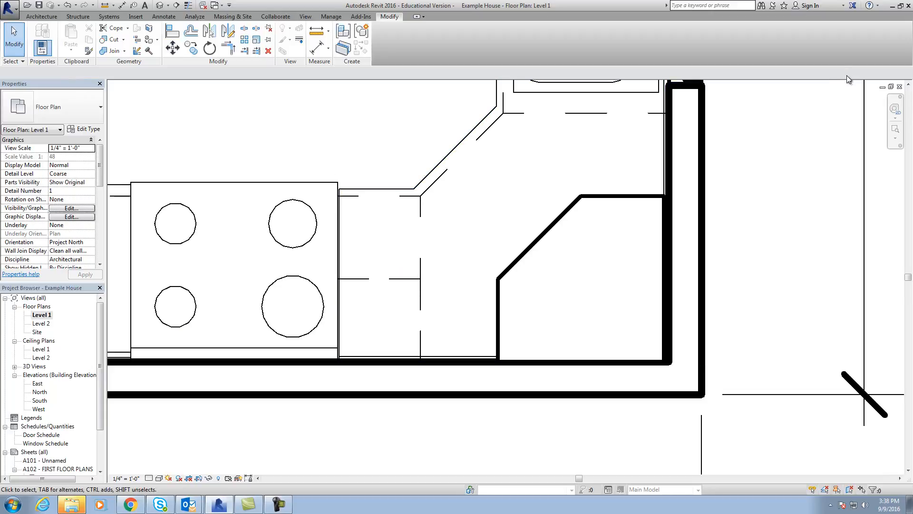
left_click(891, 89)
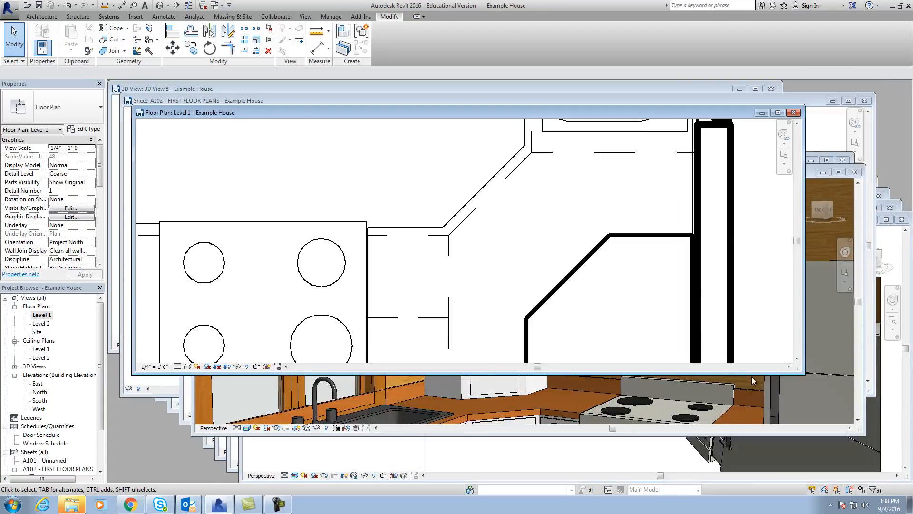
left_click(737, 398)
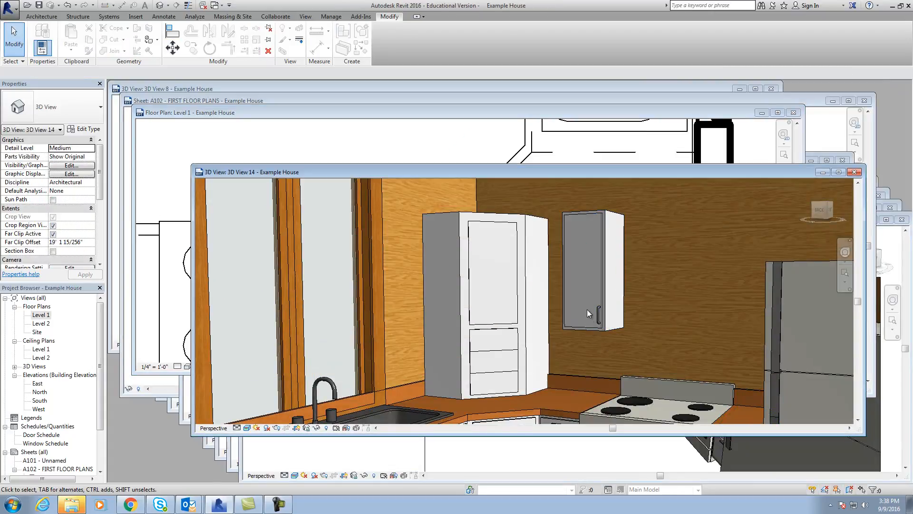
double_click(41, 315)
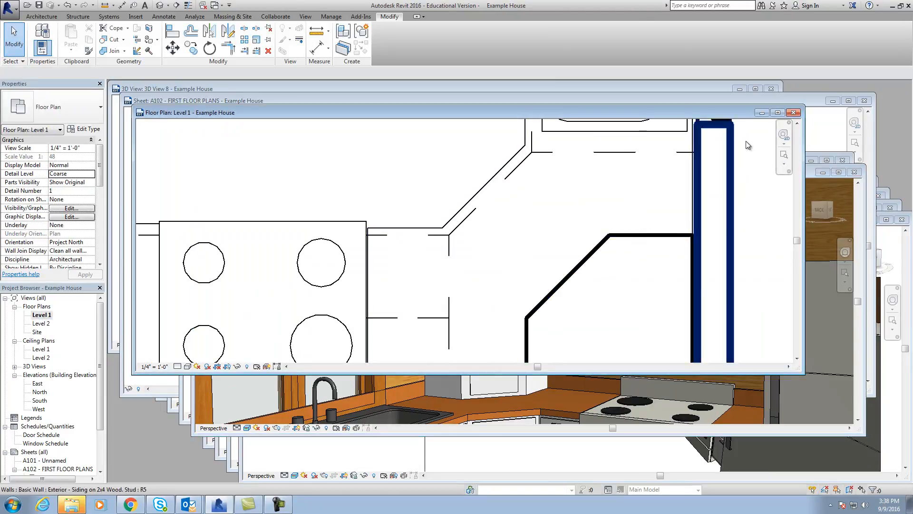
left_click(779, 113)
scroll(487, 328, "down", 1)
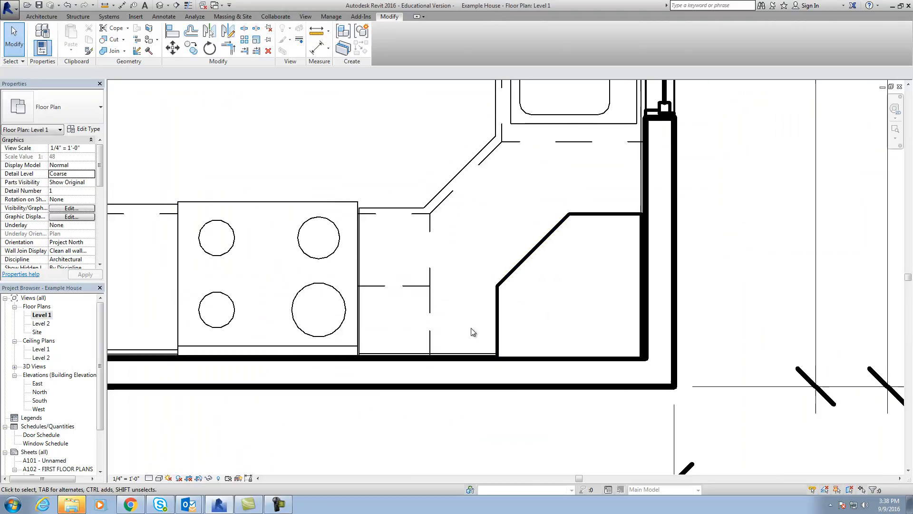
Copy the 12" single-door upper cabinet along the wall so the copy sits against the tall corner cabinet.
scroll(415, 295, "up", 1)
left_click(415, 289)
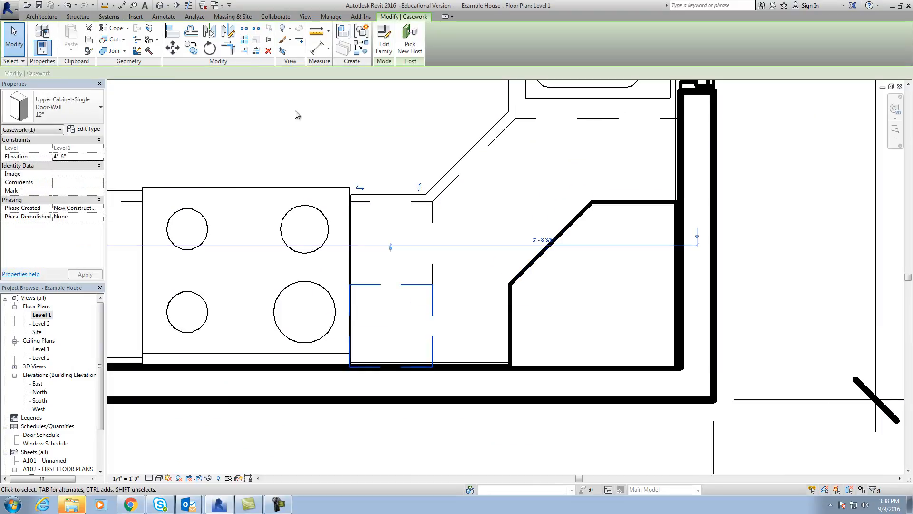
key("c")
key("o")
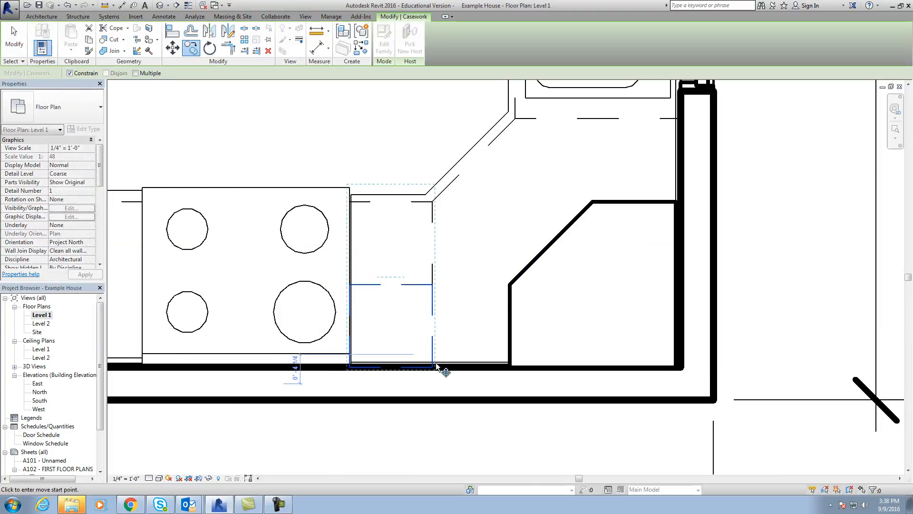
left_click(433, 362)
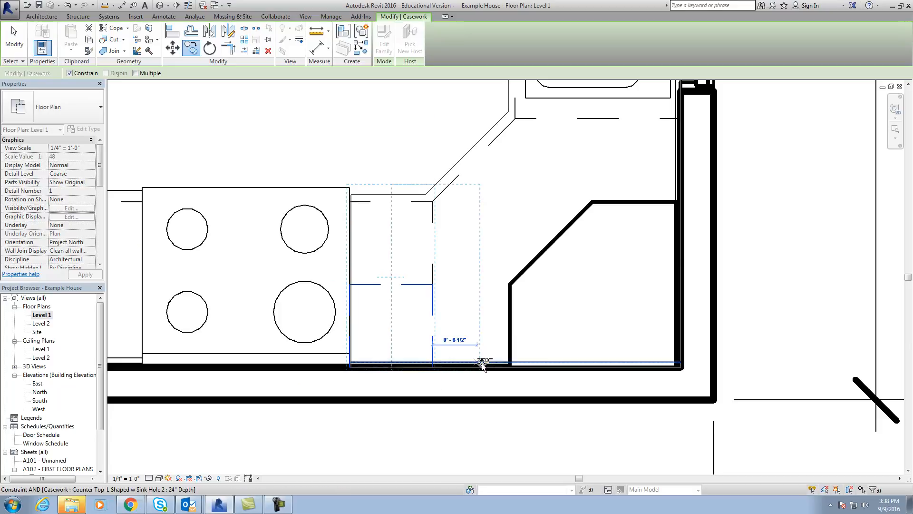
left_click(507, 364)
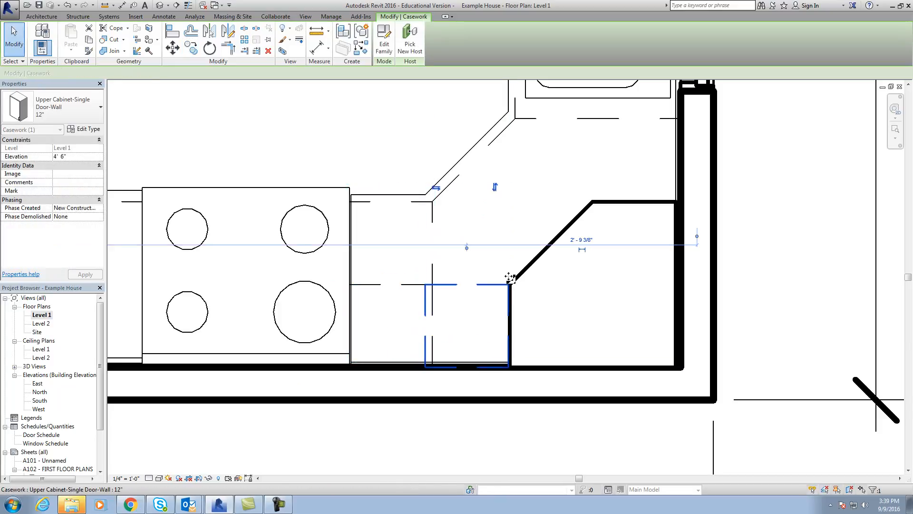
key("Escape")
scroll(431, 291, "up", 3)
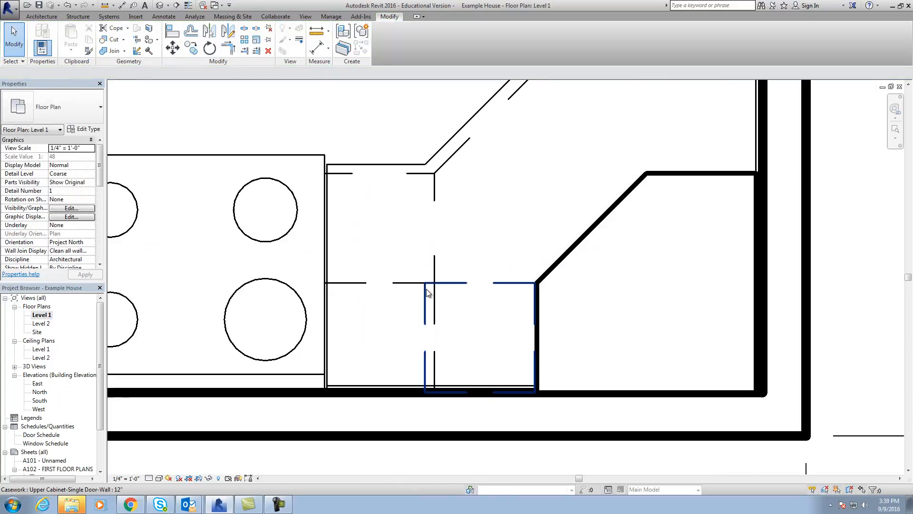
scroll(442, 292, "down", 2)
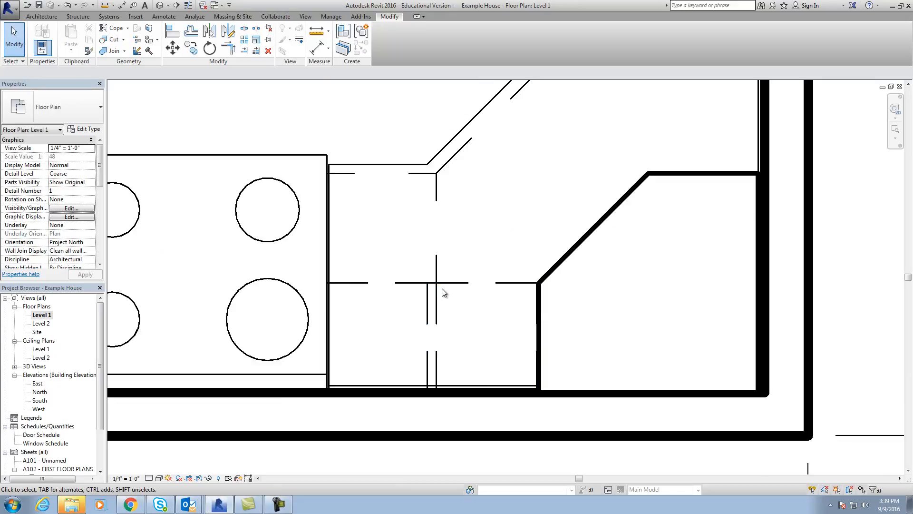
Change the copied upper cabinet to the 9" type and move it against the side of the tall corner cabinet.
left_click(436, 209)
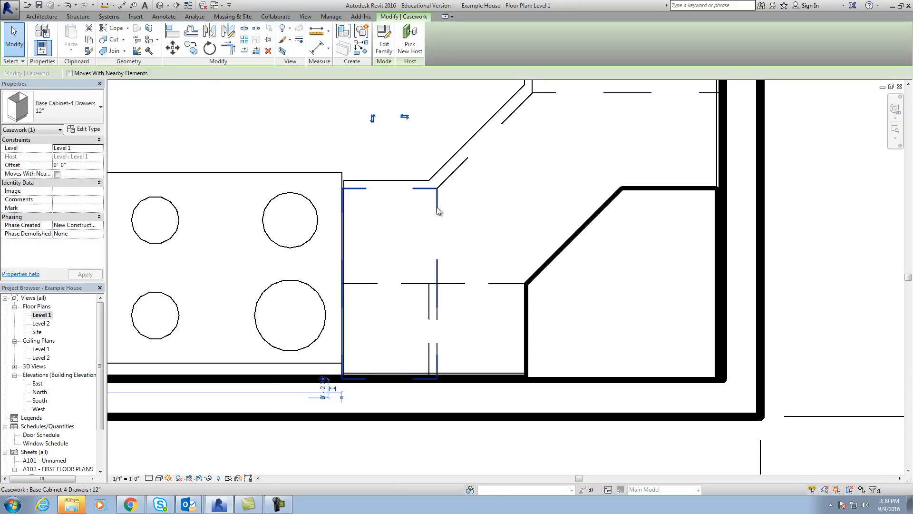
left_click(442, 253)
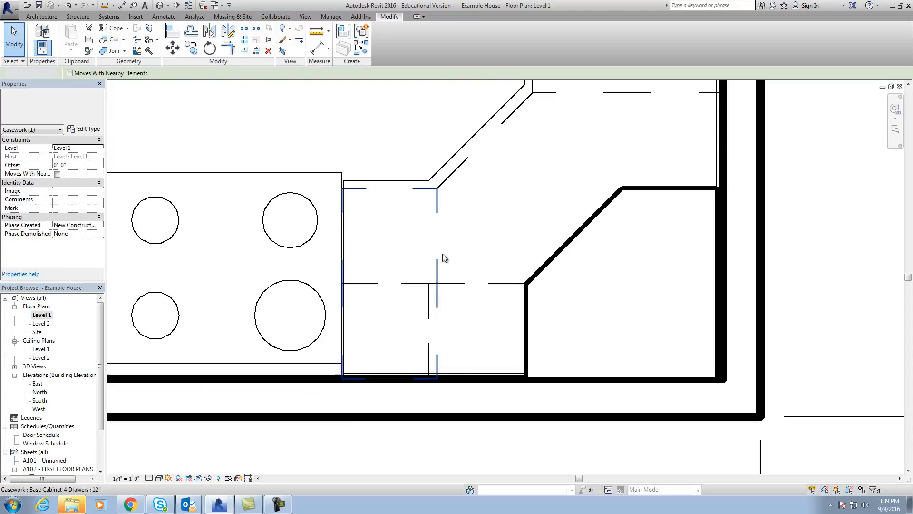
left_click(455, 288)
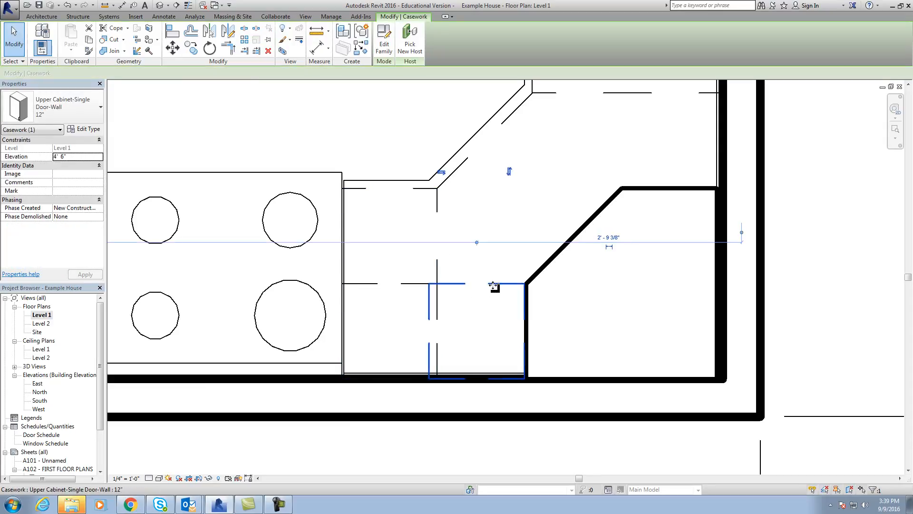
left_click(62, 107)
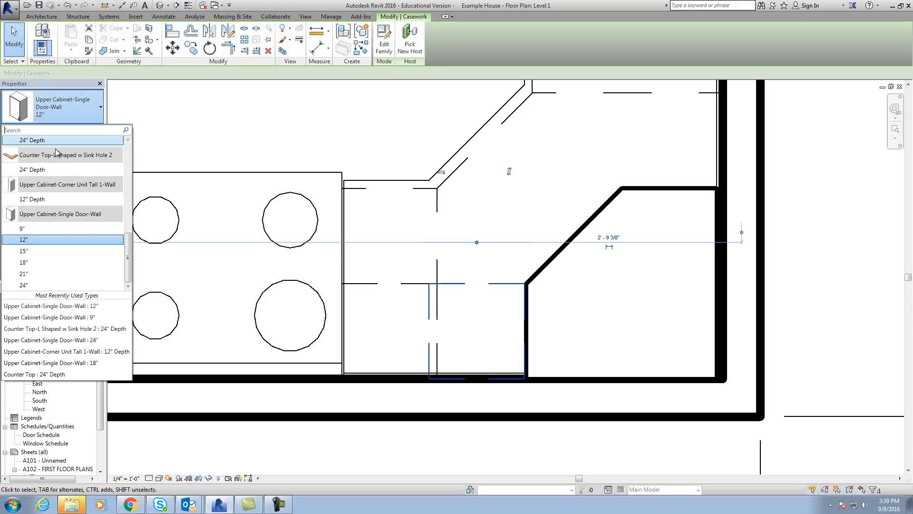
left_click(39, 231)
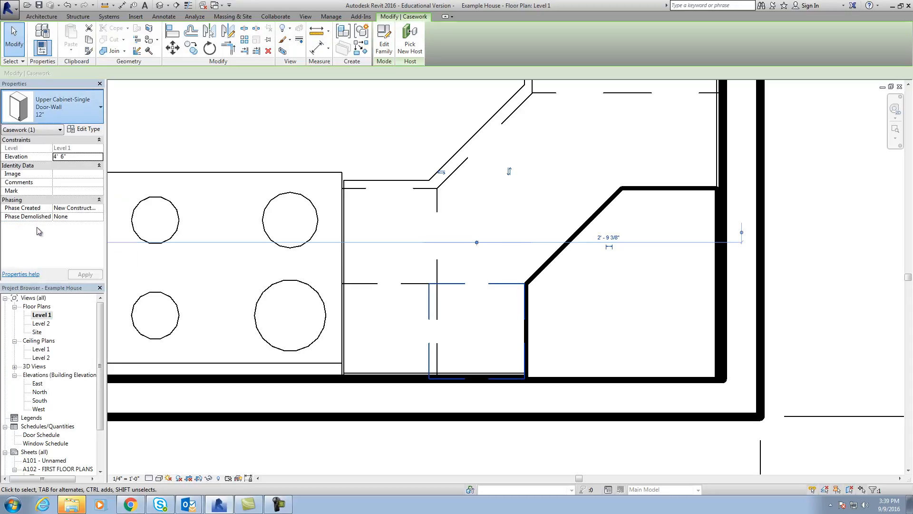
left_click(560, 212)
mouse_move(554, 262)
left_mouse_down()
mouse_move(535, 261)
mouse_move(551, 265)
left_mouse_up()
left_click_drag(554, 263, 558, 256)
key("Escape")
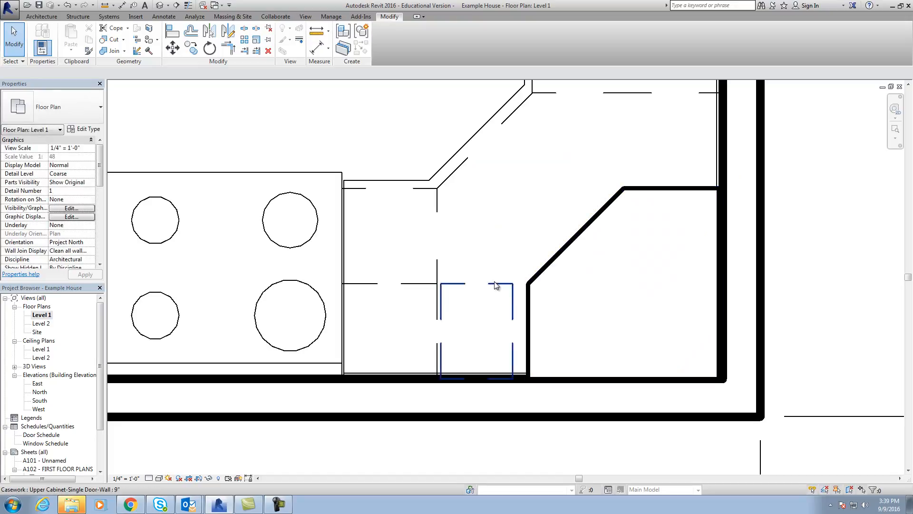
left_click_drag(515, 305, 530, 304)
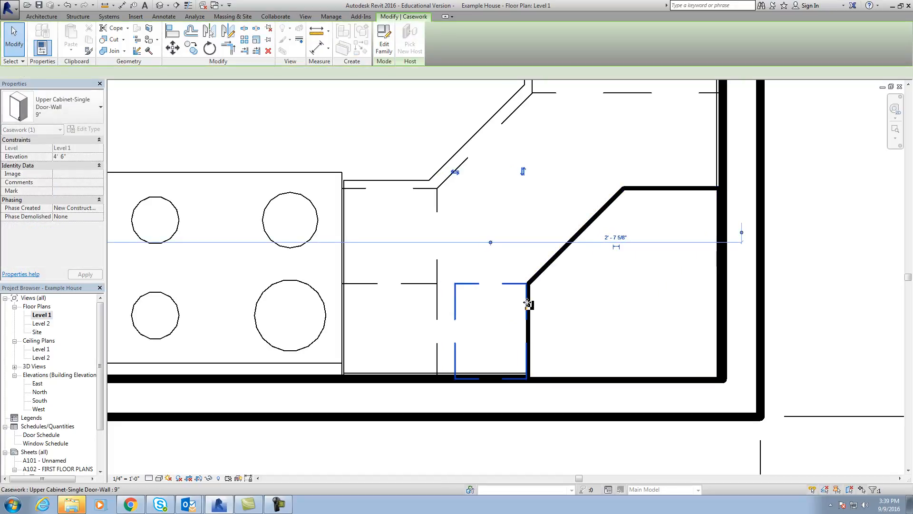
left_click(488, 262)
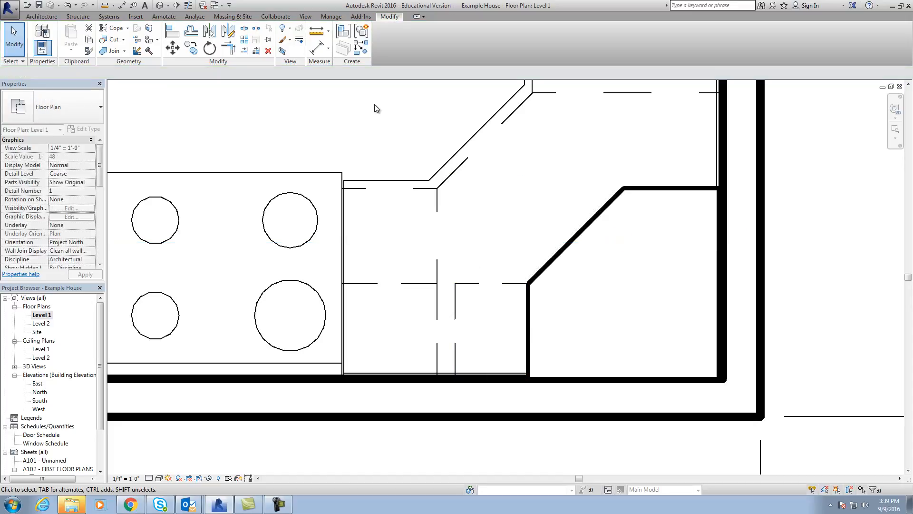
Try another copy of the 12" upper cabinet against the tall corner cabinet, and delete that copy.
left_click(436, 299)
left_click(191, 48)
left_click(437, 286)
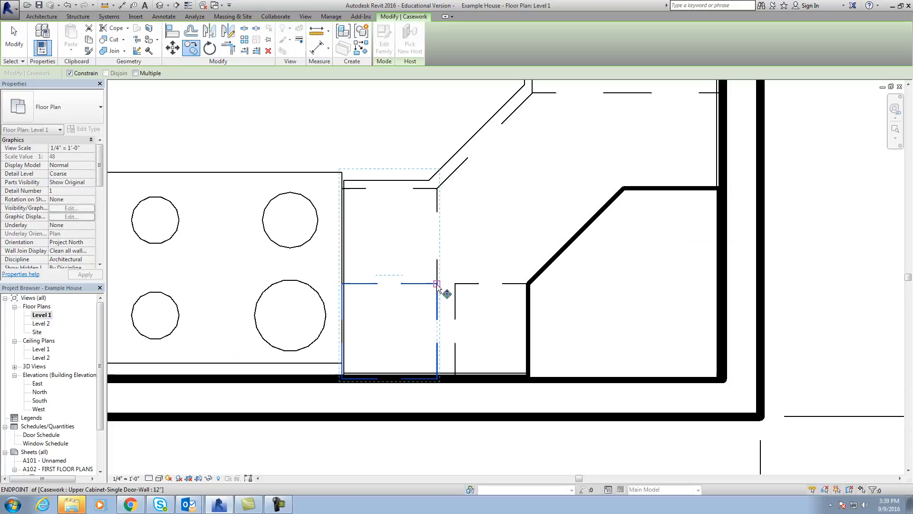
left_click(529, 286)
key("Escape")
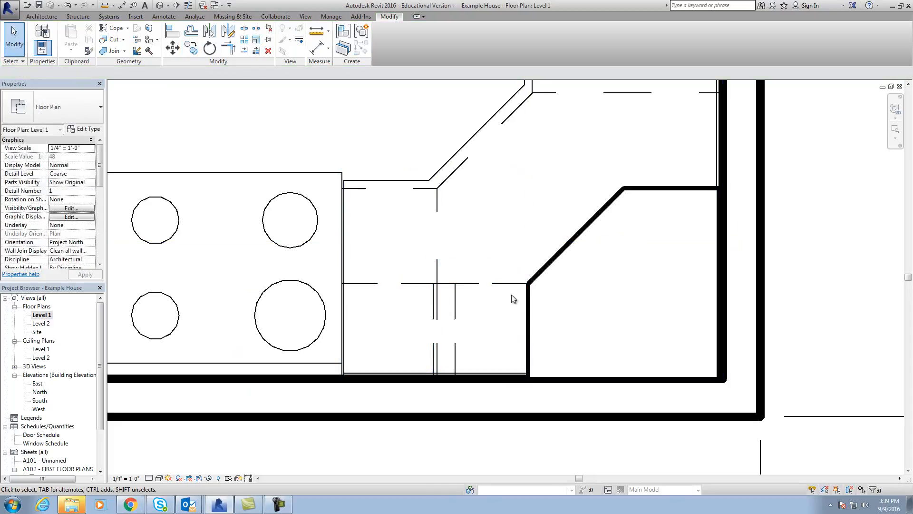
left_click(433, 298)
key("Delete")
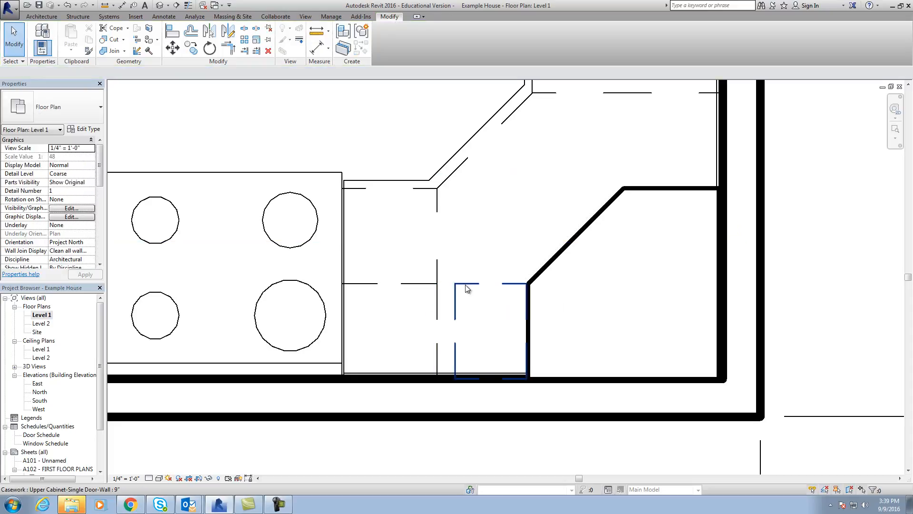
Shift the 9" upper cabinet slightly toward the stove and align its corner-facing side with the tall corner cabinet's side.
mouse_move(466, 288)
left_mouse_down()
mouse_move(446, 289)
mouse_move(466, 289)
mouse_move(464, 271)
mouse_move(461, 289)
left_mouse_up()
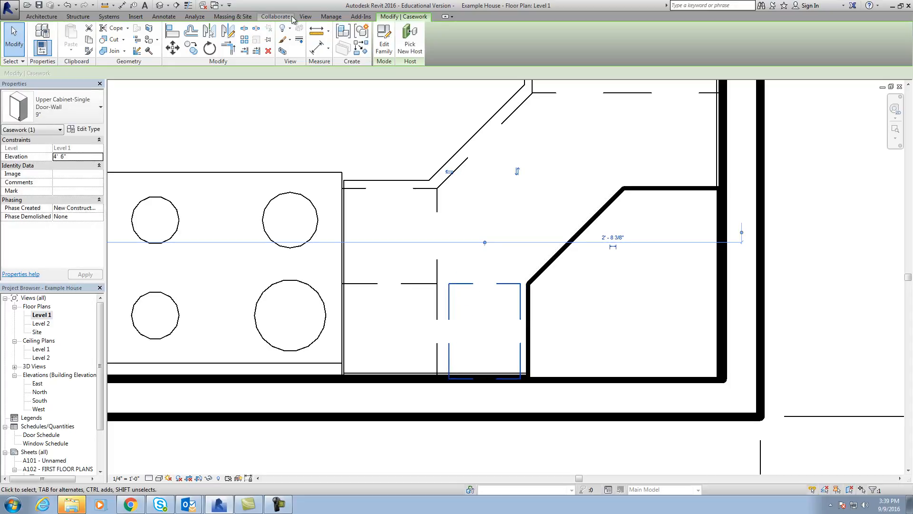
key("Escape")
left_click(172, 32)
left_click(528, 300)
left_click(519, 300)
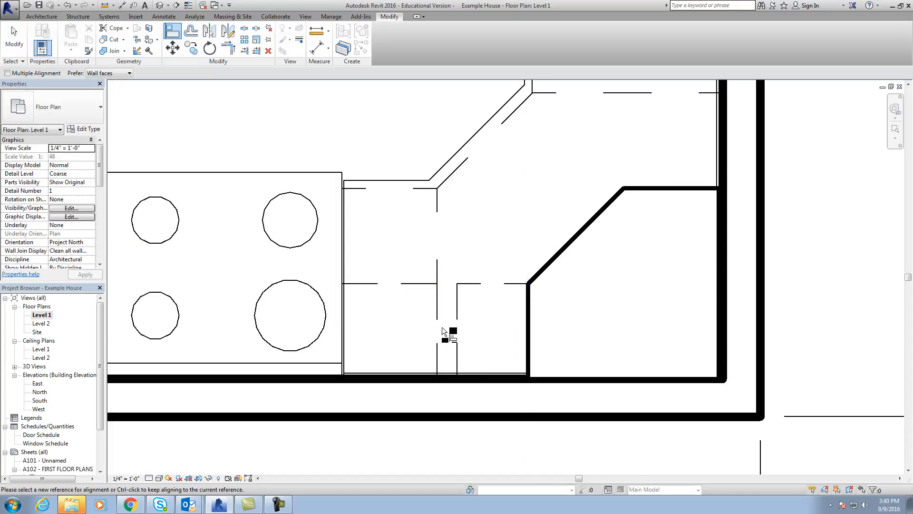
scroll(441, 327, "up", 1)
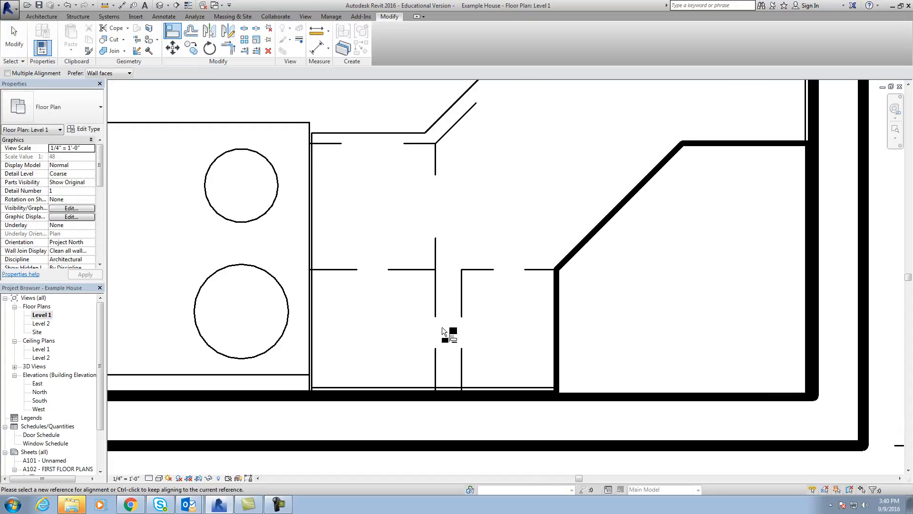
key("Escape")
key("Escape")
Change the 12" upper cabinet beside the stove to the 15" type and move it against the 9" upper cabinet.
left_click(419, 273)
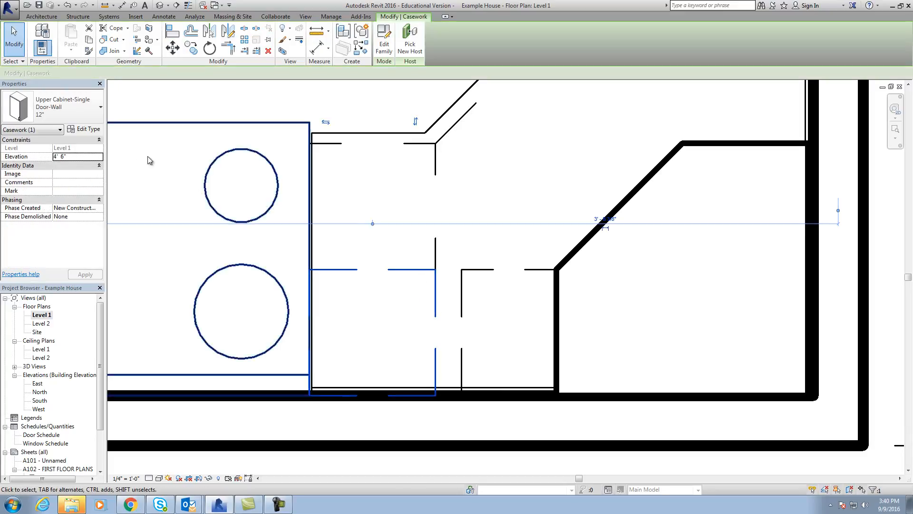
left_click(87, 114)
left_click(51, 258)
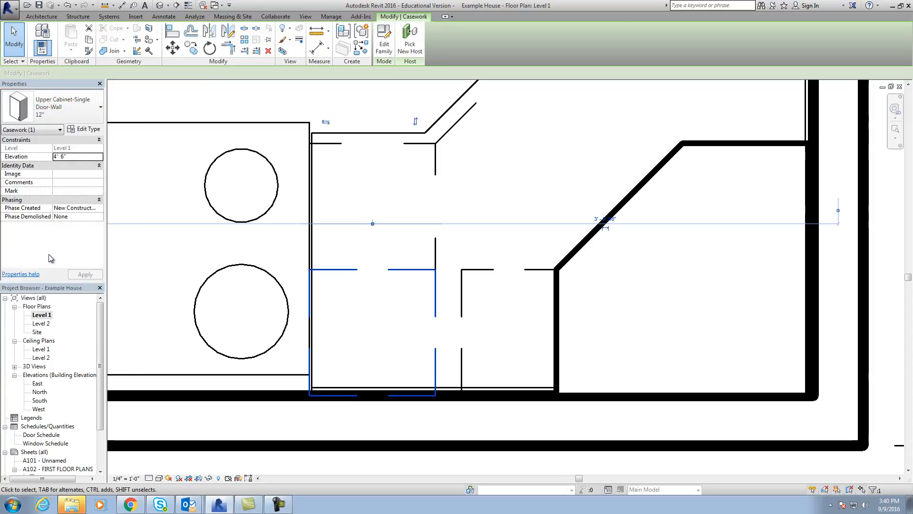
left_click(430, 294)
left_click_drag(450, 291, 460, 291)
left_click(521, 218)
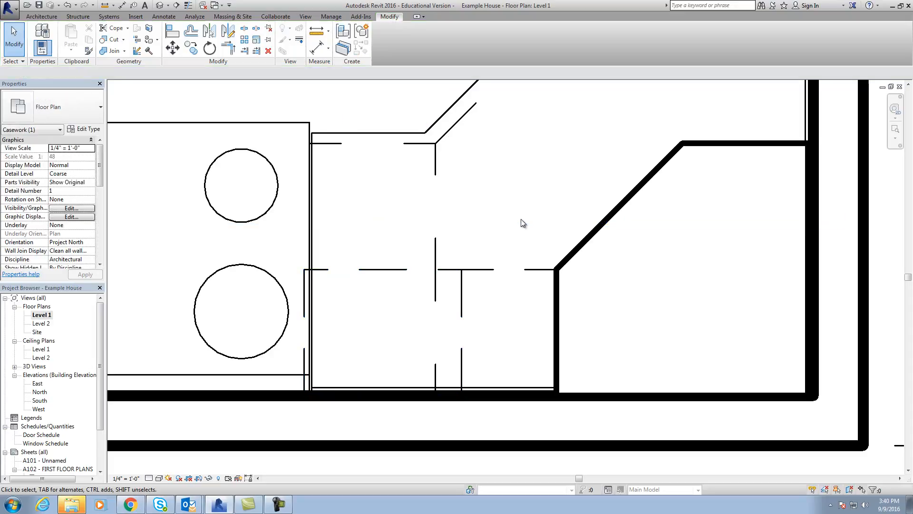
Delete the 9" upper cabinet and move the 15" upper cabinet away from the range toward the tall corner cabinet.
scroll(398, 215, "down", 2)
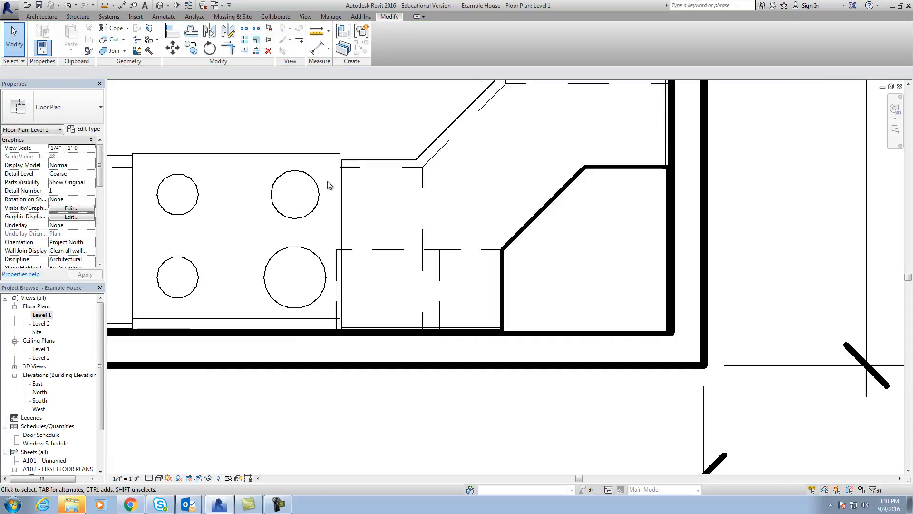
left_click(318, 155)
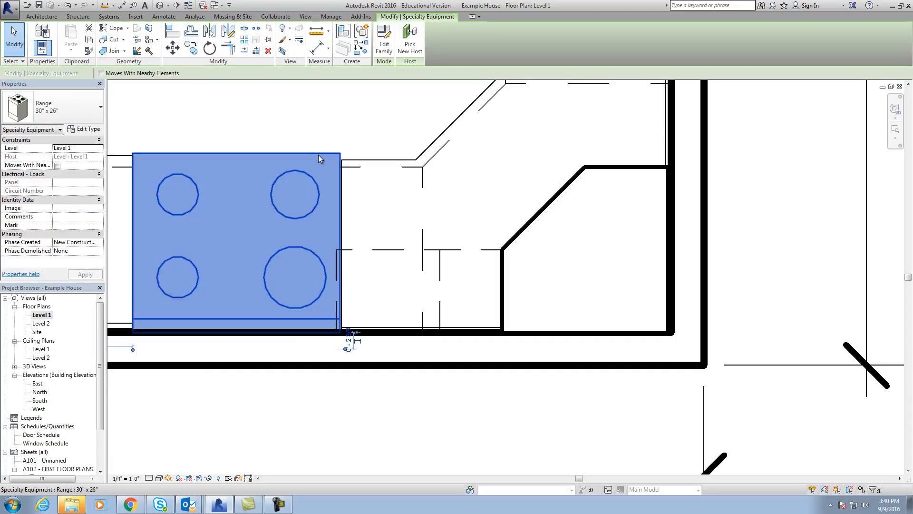
left_click(385, 123)
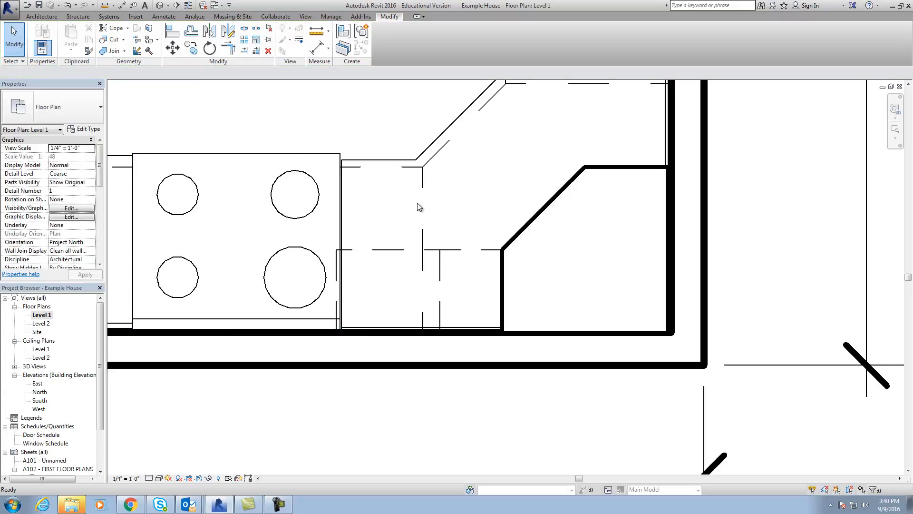
scroll(437, 327, "up", 1)
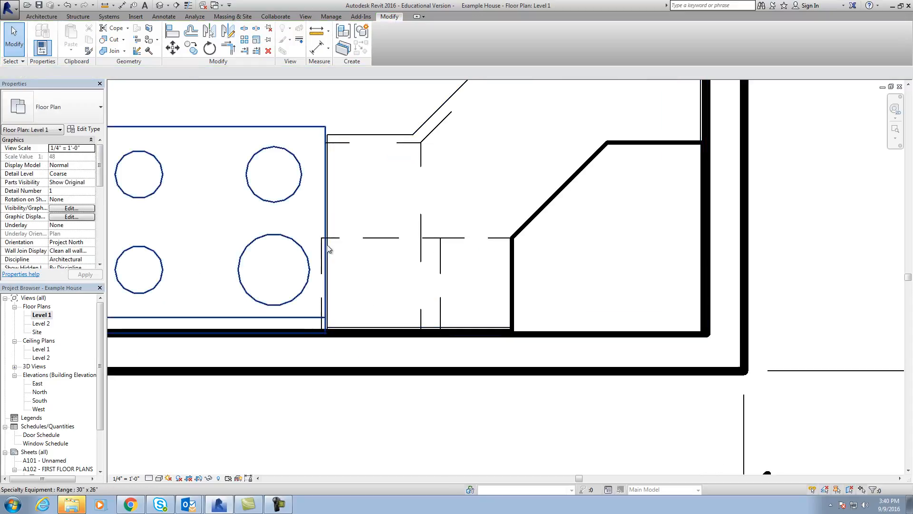
scroll(327, 245, "down", 1)
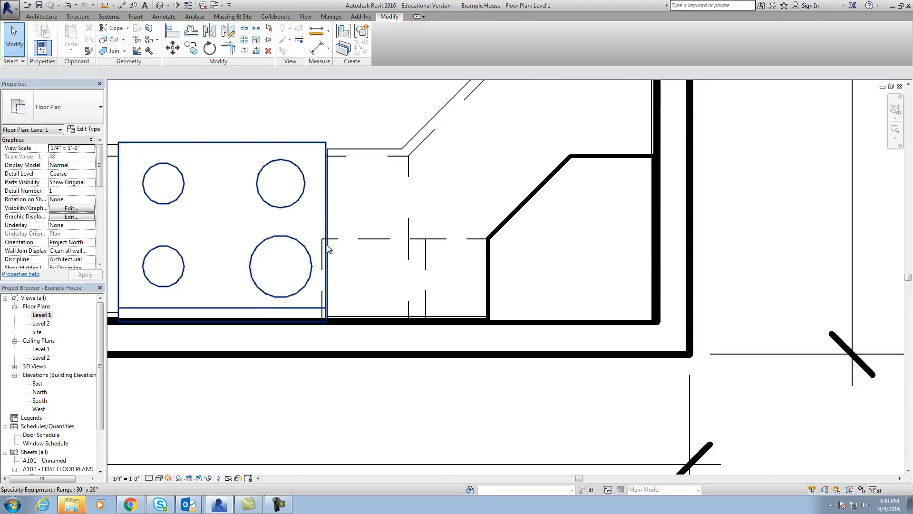
scroll(376, 246, "up", 1)
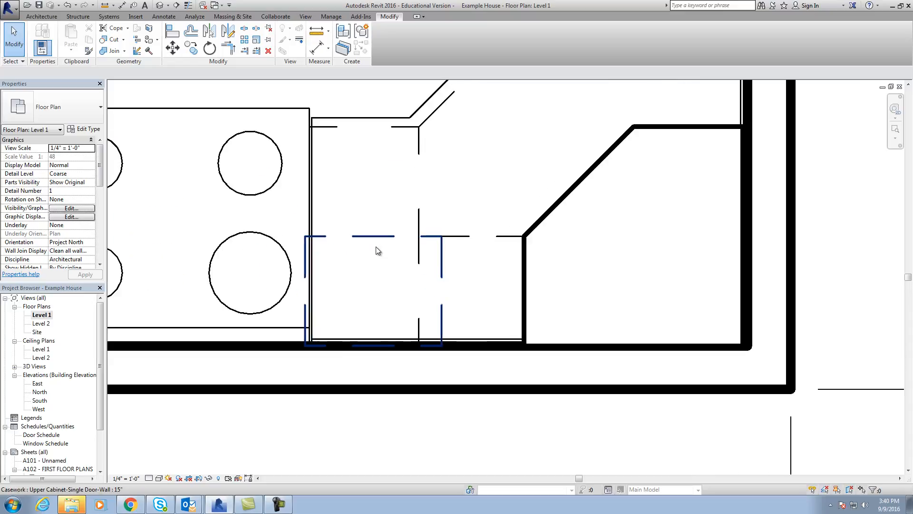
left_click(450, 240)
key("Escape")
left_click_drag(382, 236, 419, 244)
key("Escape")
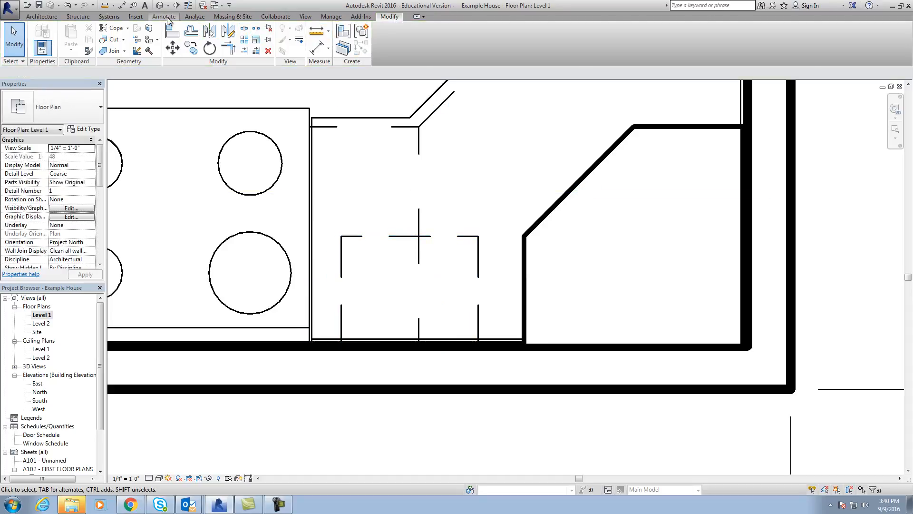
Measure the gap between the range's side and the tall corner cabinet's side with an aligned dimension, without keeping the dimension.
left_click(164, 16)
left_click(40, 38)
left_click(311, 258)
left_click(526, 275)
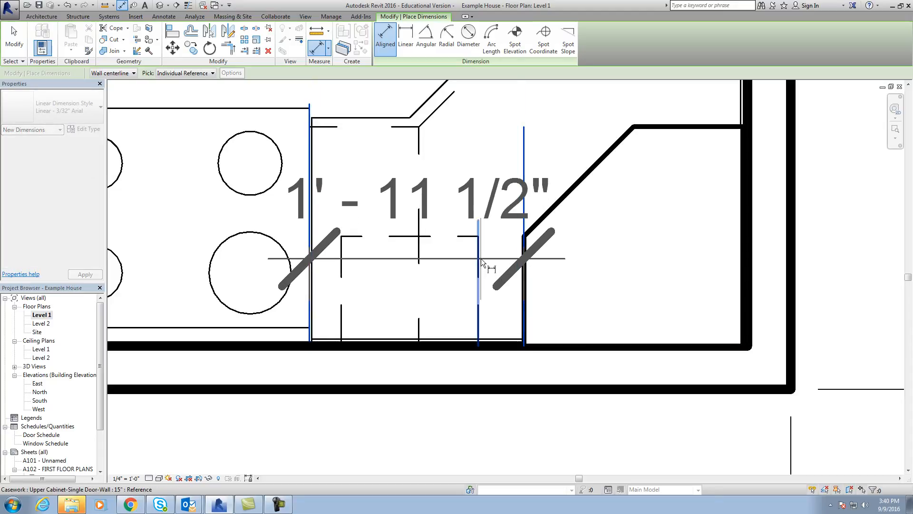
key("Escape")
key("Escape")
Shift the tall corner cabinet toward the range and align its back side with the inner face of the adjacent exterior wall.
left_click_drag(578, 190, 550, 190)
left_click(477, 164)
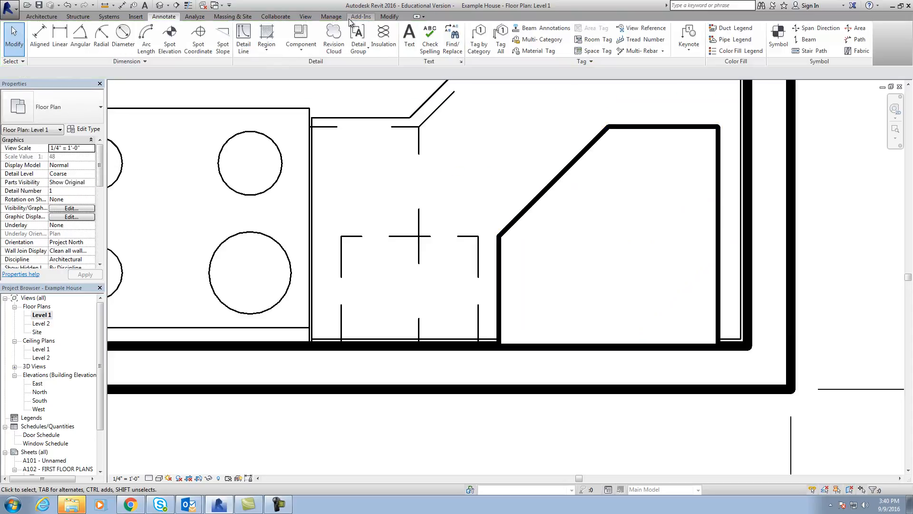
left_click(389, 19)
left_click(168, 47)
key("Escape")
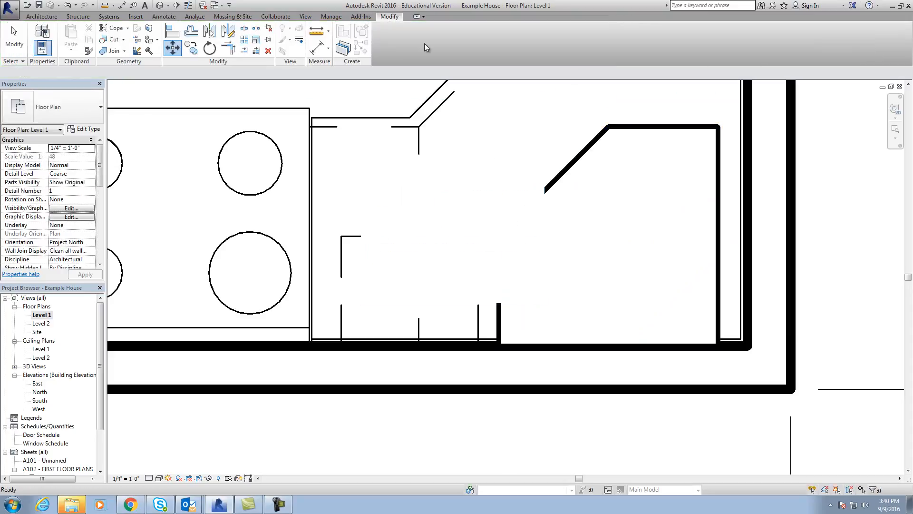
left_click(172, 31)
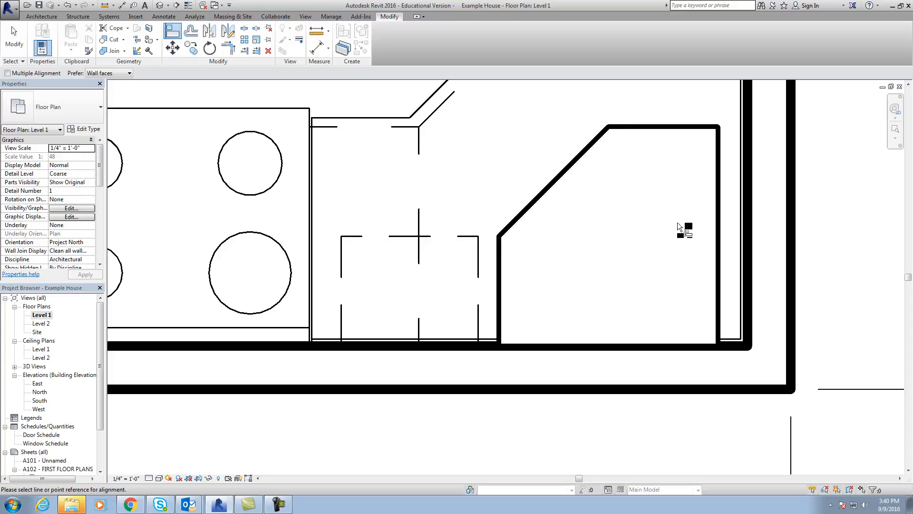
left_click(748, 225)
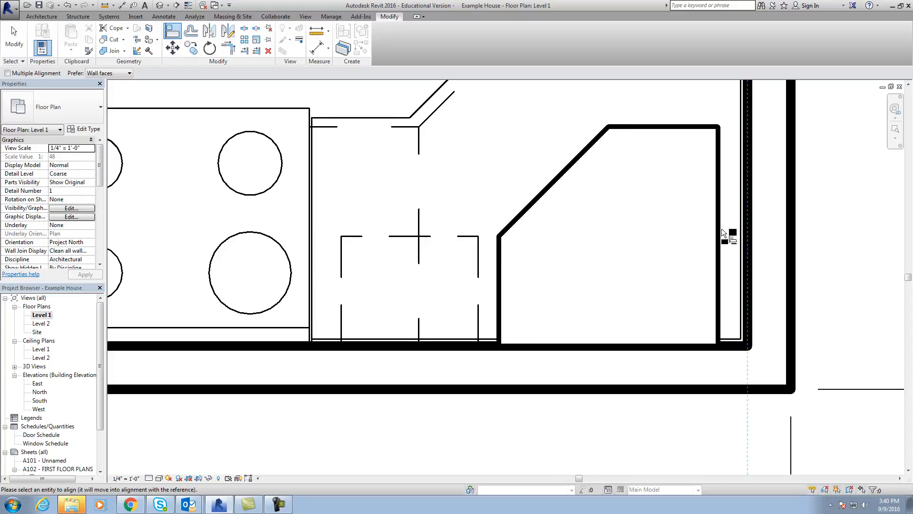
left_click(721, 228)
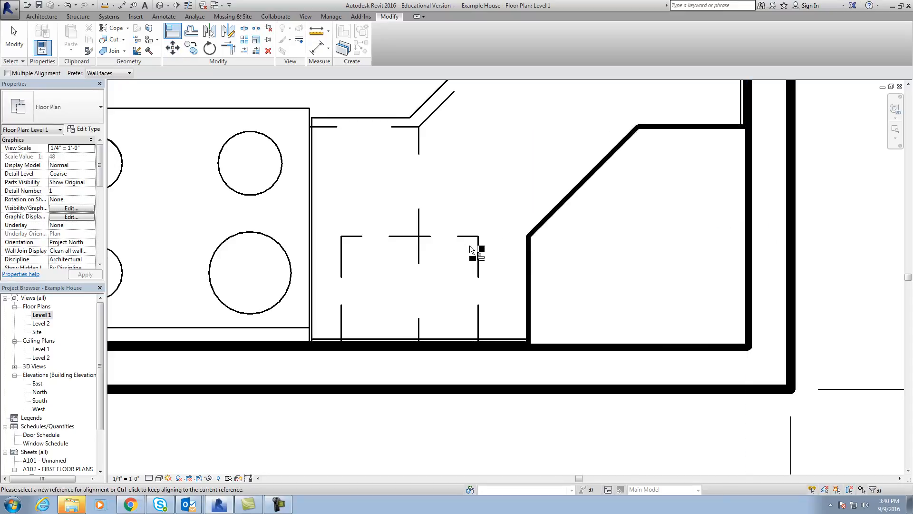
key("Escape")
key("Escape")
Change the 15" upper cabinet to the 12" type and move it against the tall corner cabinet.
left_click(478, 258)
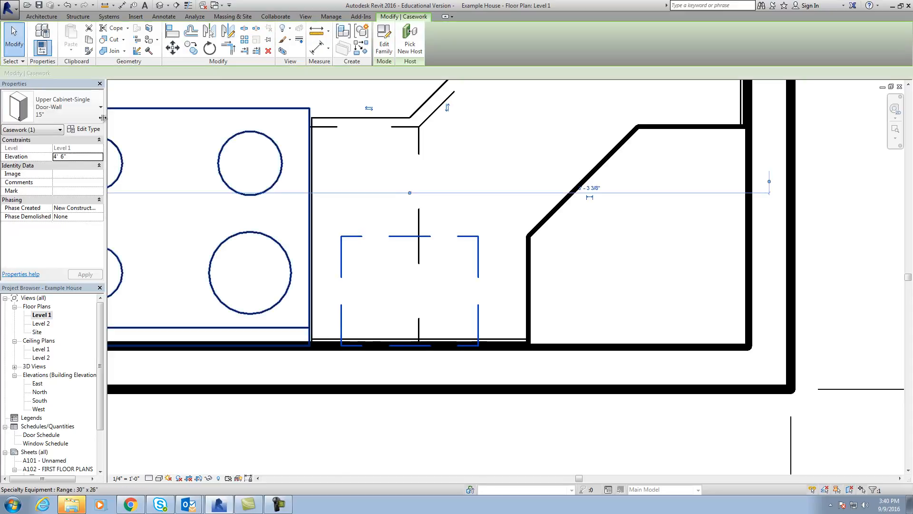
left_click(57, 106)
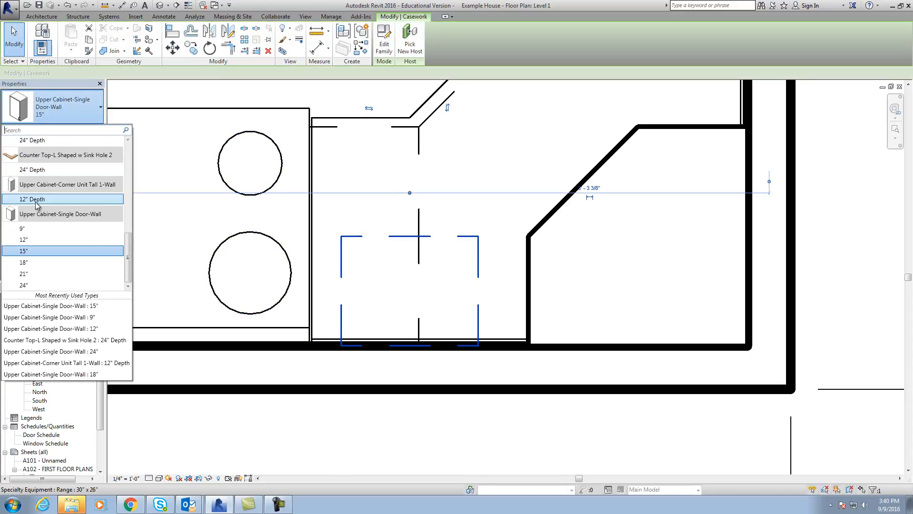
left_click(36, 242)
left_click_drag(467, 260, 527, 261)
left_click(516, 152)
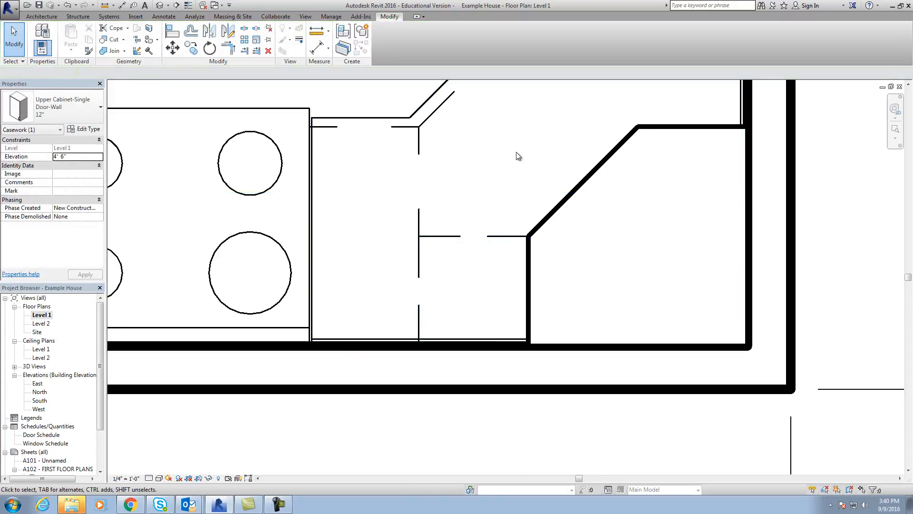
Copy the 12" upper cabinet 1'-0" toward the range, corner to corner, to fill the remaining gap.
left_click(459, 235)
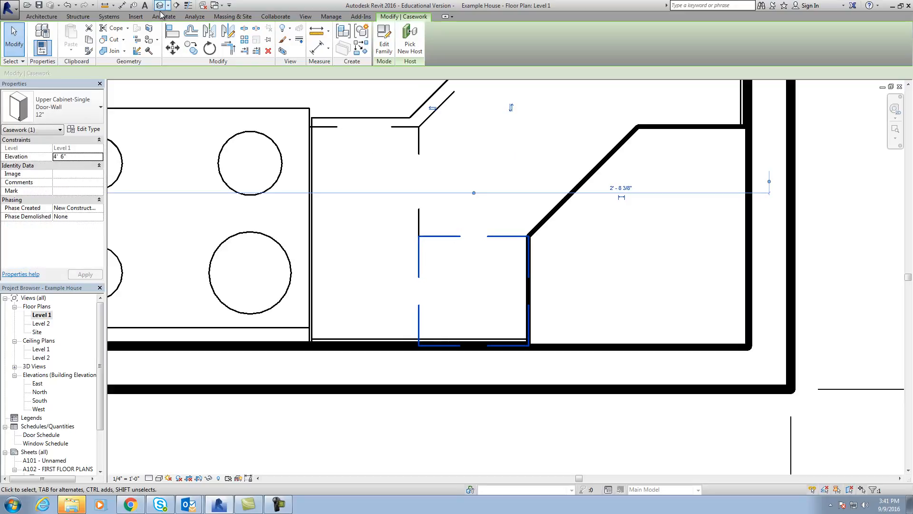
left_click(192, 54)
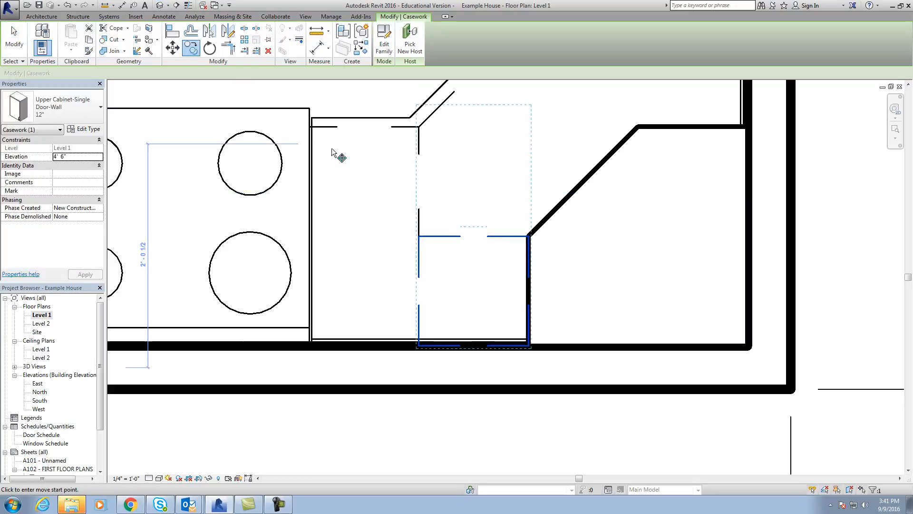
left_click(529, 236)
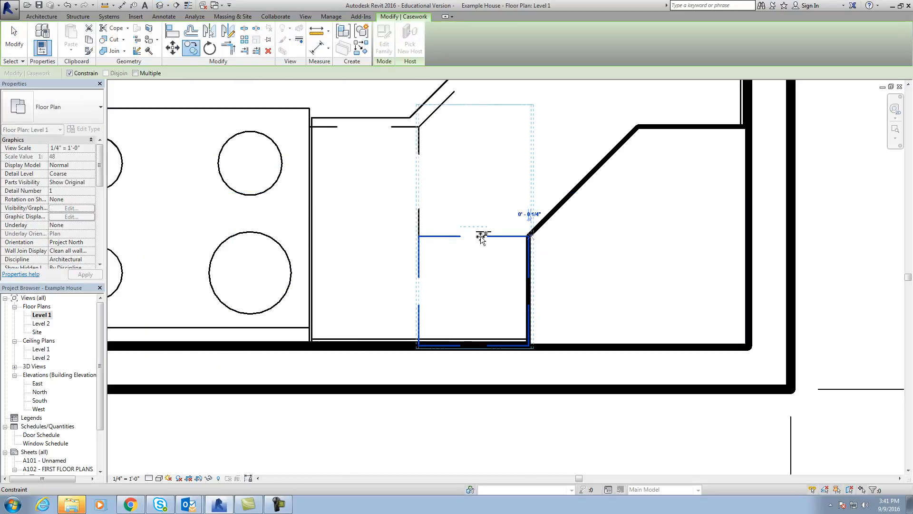
left_click(418, 235)
key("Escape")
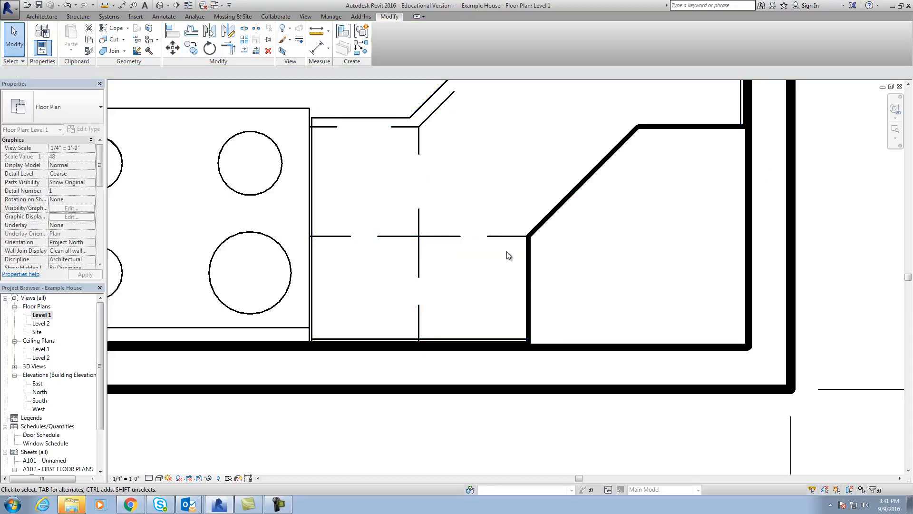
Mirror a copy of the 12" upper cabinet nearest the range across the range's vertical centerline, over the small countertop by the refrigerator.
scroll(505, 260, "down", 2)
scroll(506, 260, "down", 2)
scroll(454, 283, "up", 1)
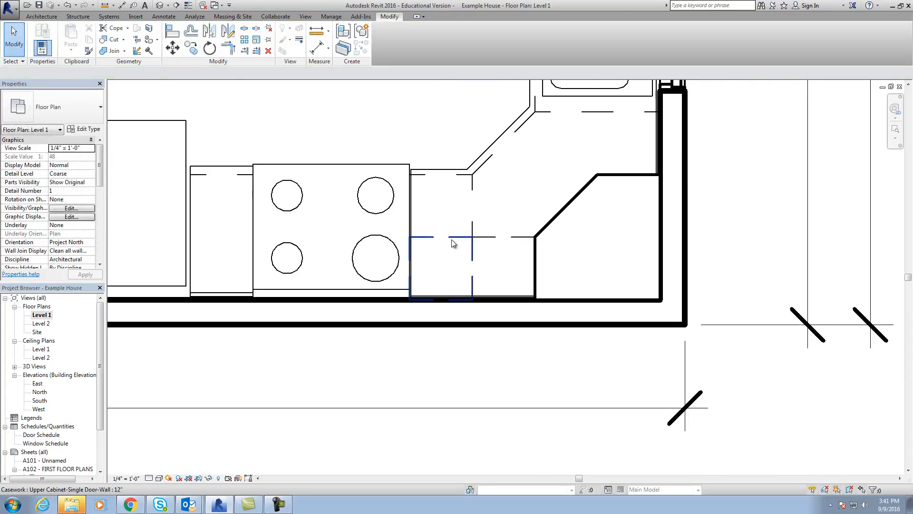
left_click(452, 238)
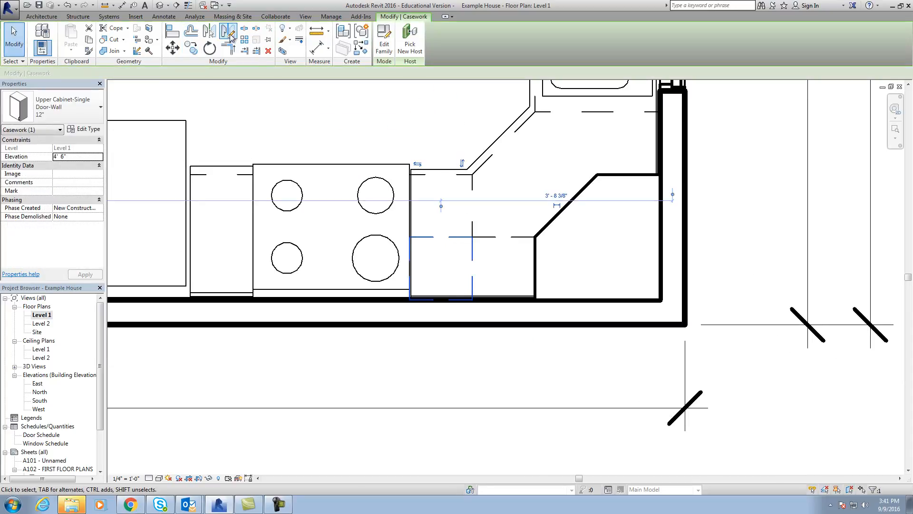
left_click(229, 31)
left_click(331, 289)
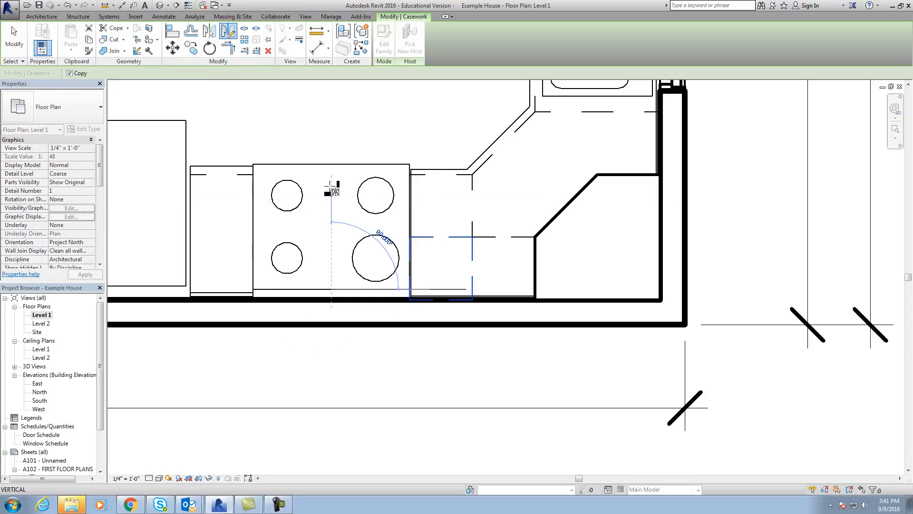
left_click(335, 165)
left_click(277, 138)
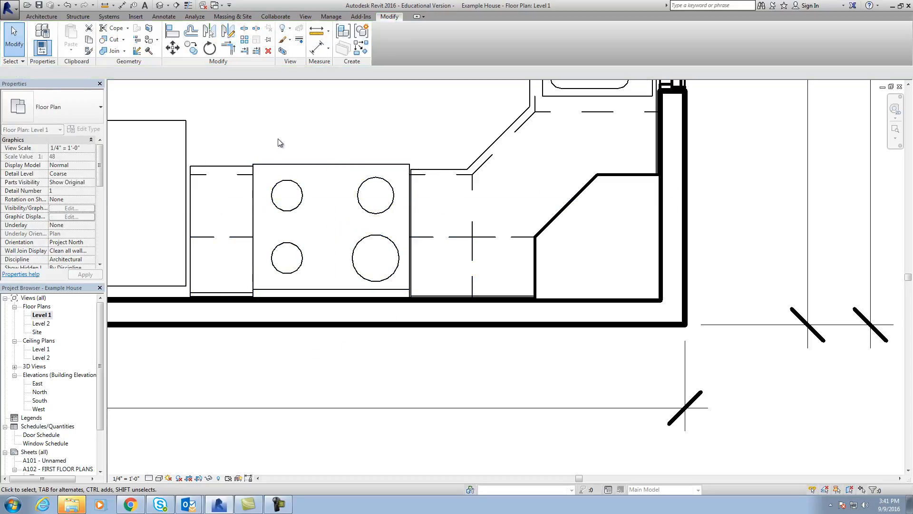
Examine the upper cabinets around the range in camera view 3D View 14, and return to the Level 1 floor plan.
scroll(280, 149, "down", 3)
middle_click_drag(289, 208, 307, 353)
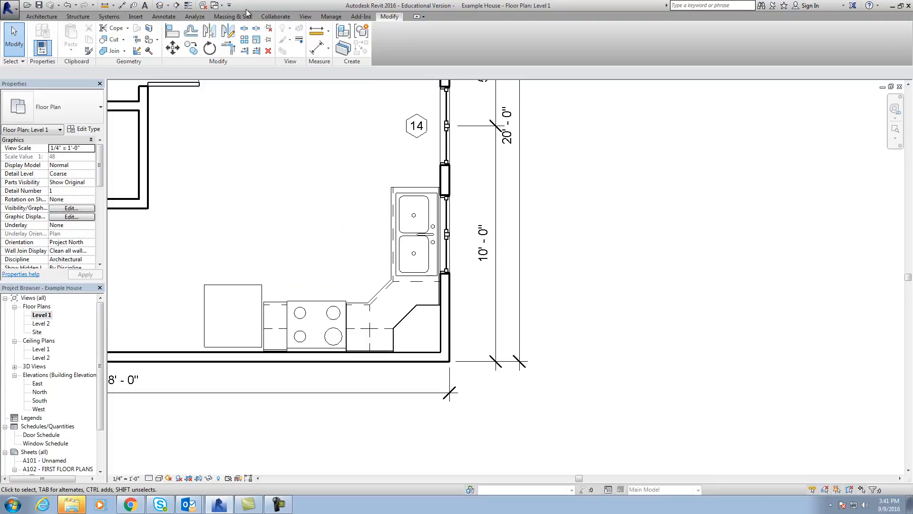
left_click(892, 89)
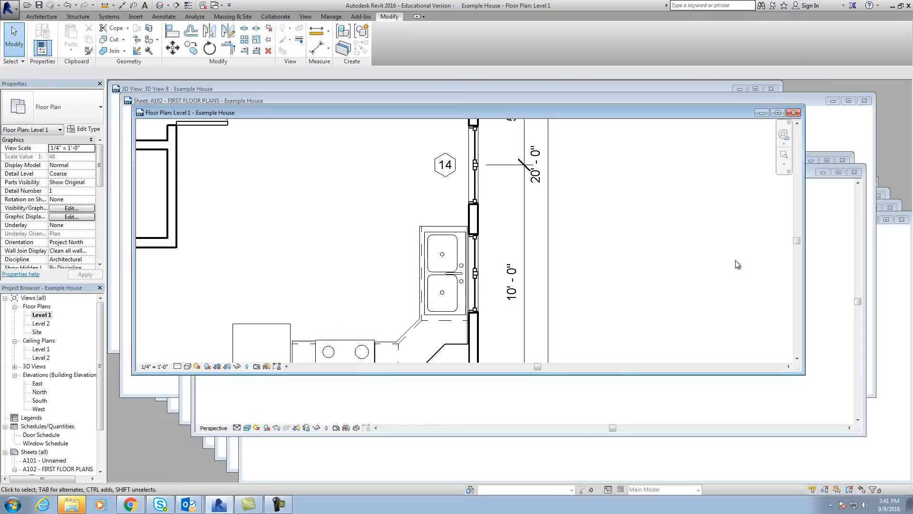
left_click(723, 380)
scroll(664, 353, "down", 4)
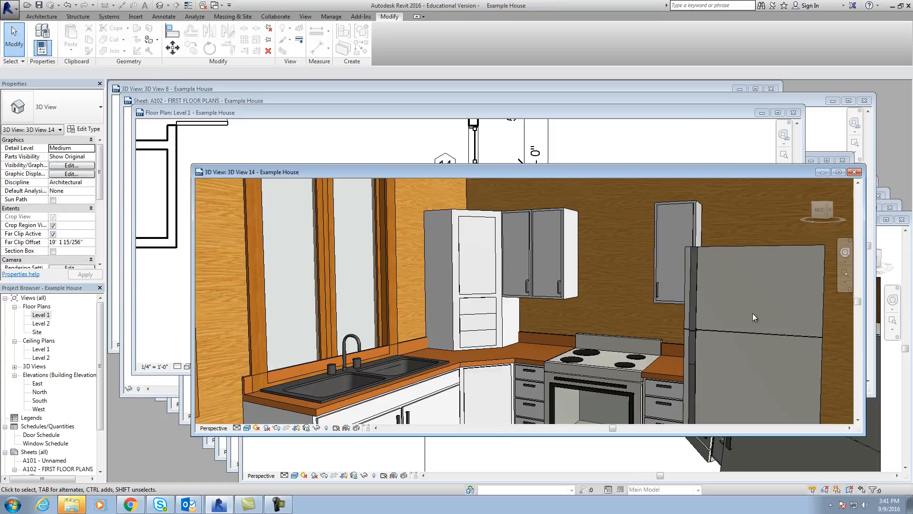
scroll(734, 264, "down", 3)
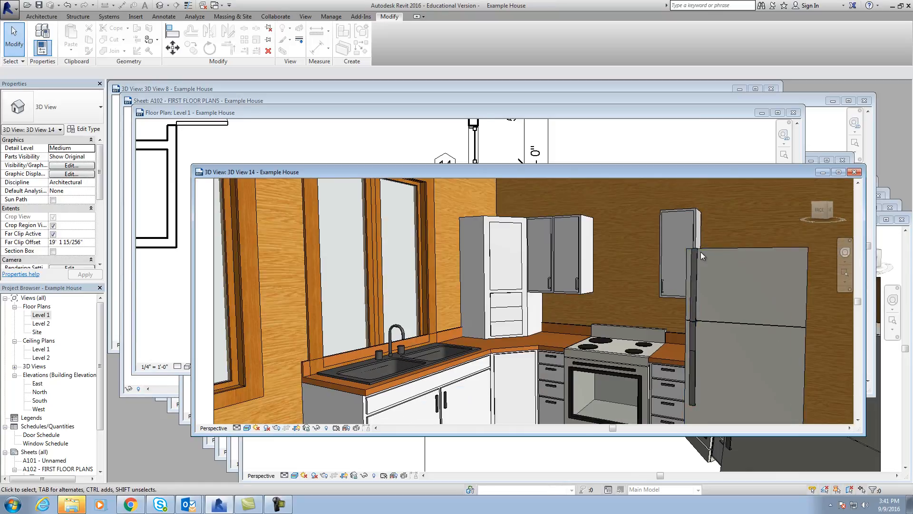
scroll(766, 243, "down", 1)
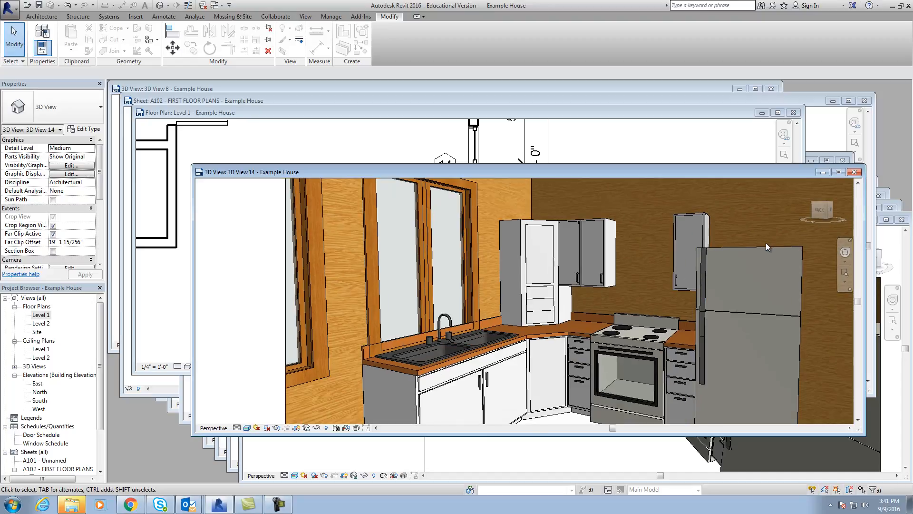
left_click(598, 156)
left_click(778, 113)
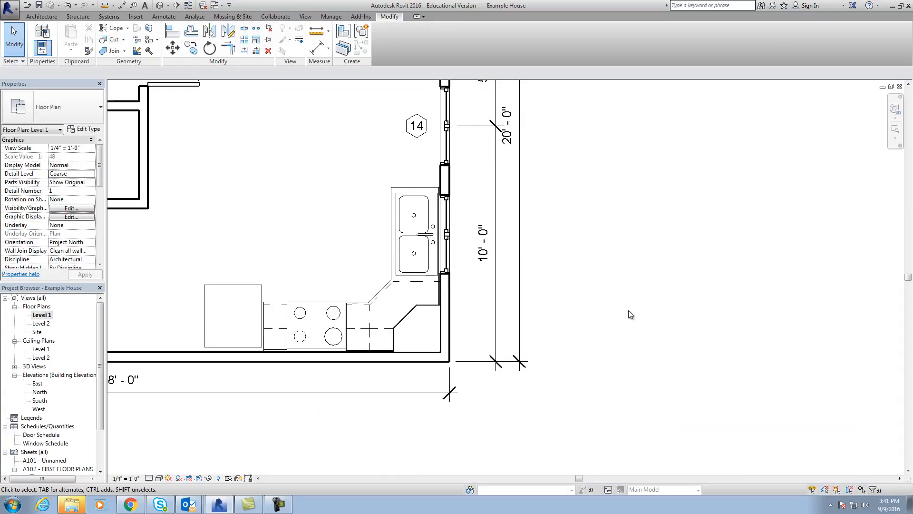
Align the refrigerator's side with the end of the small countertop beside the range.
scroll(603, 300, "up", 3)
scroll(411, 288, "up", 2)
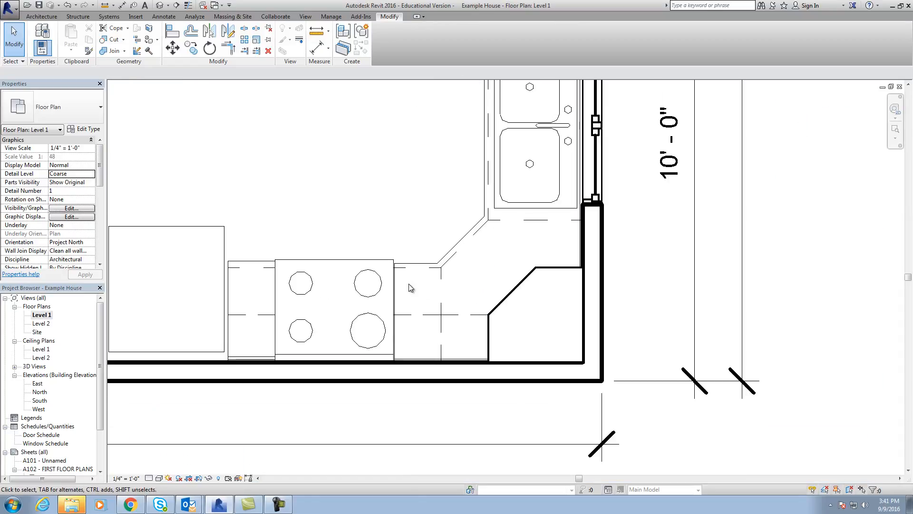
middle_click_drag(345, 314, 417, 337)
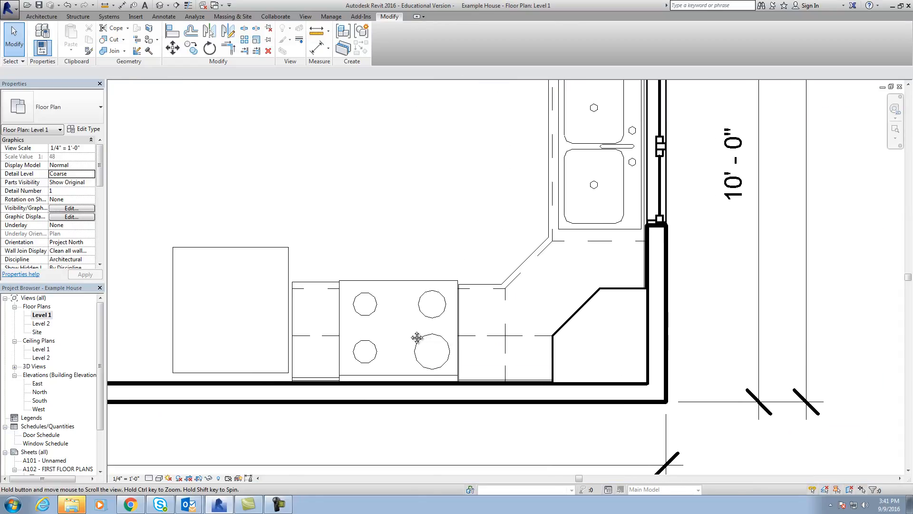
scroll(263, 305, "up", 1)
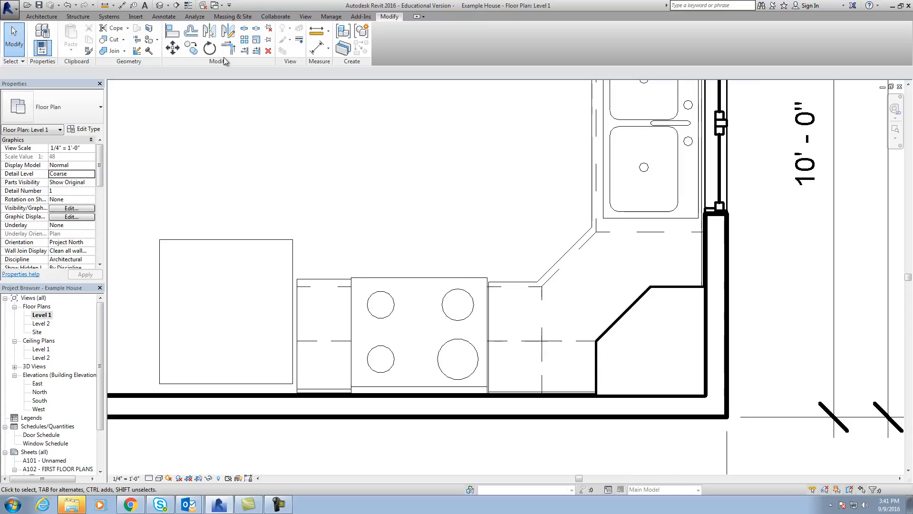
left_click(174, 32)
left_click(298, 305)
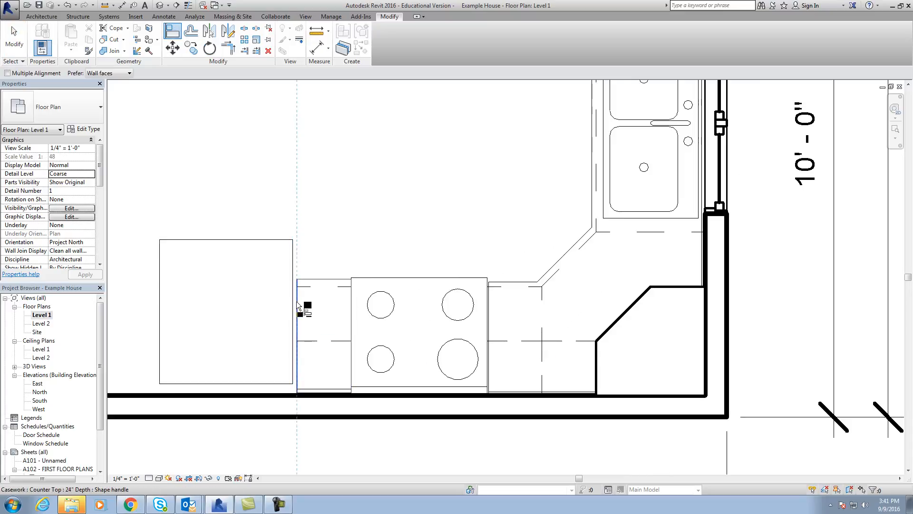
left_click(294, 307)
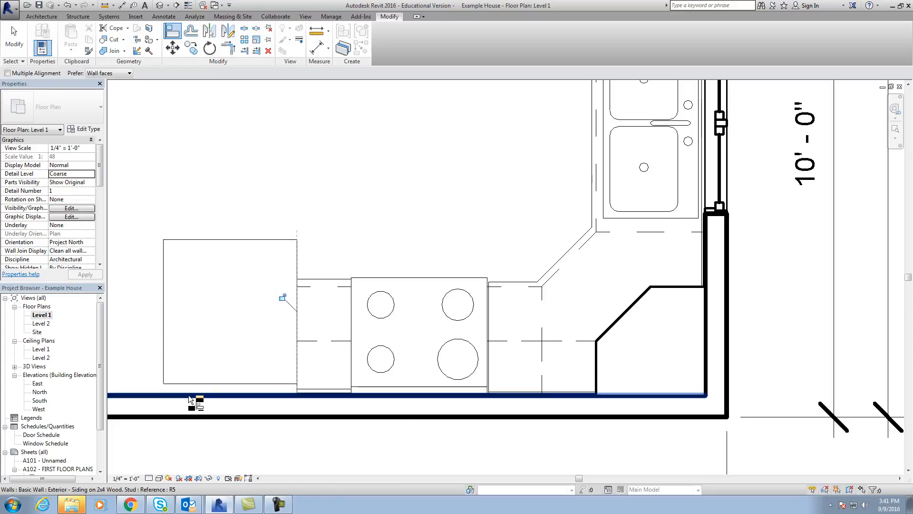
key("Escape")
key("Escape")
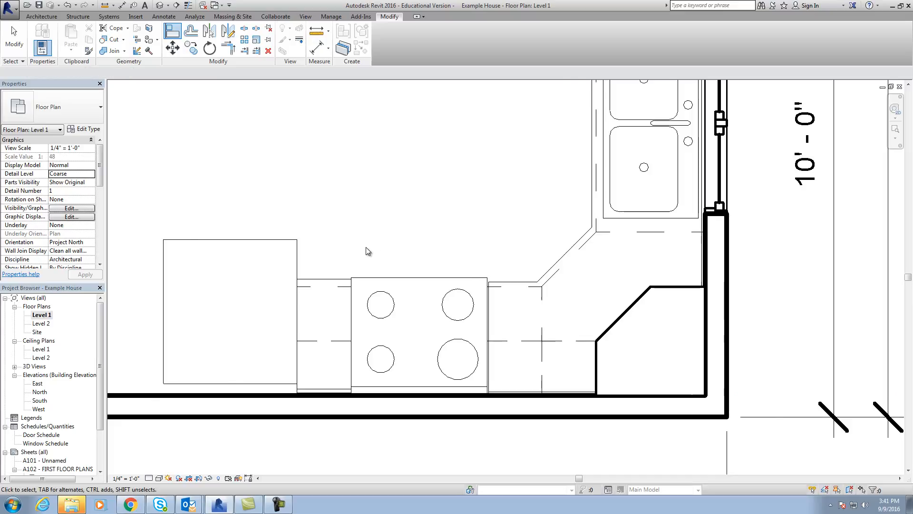
Start placing a component and open the Revit Web Content Library in the web browser.
scroll(367, 245, "down", 3)
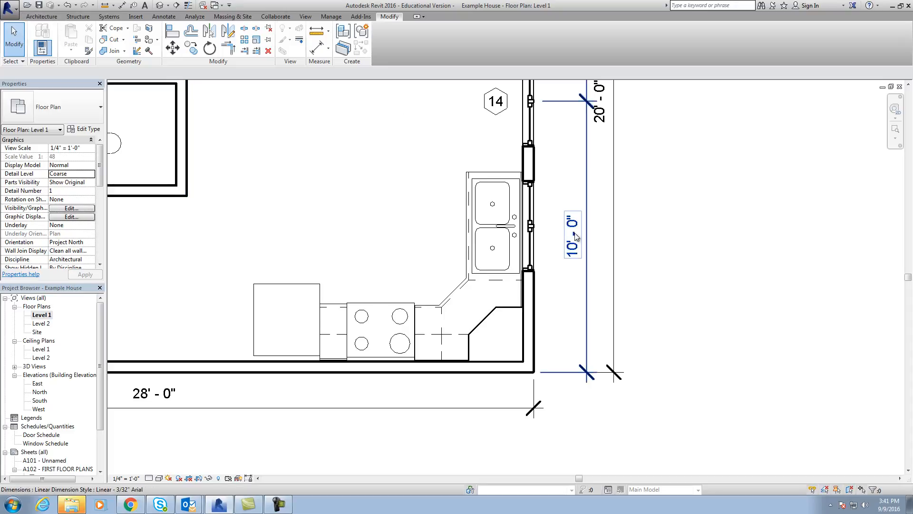
left_click(53, 18)
left_click(118, 56)
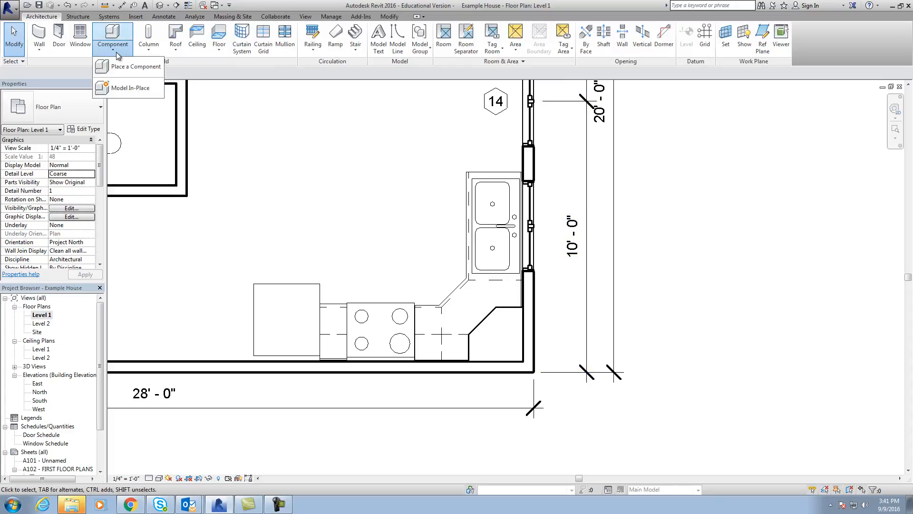
left_click(124, 67)
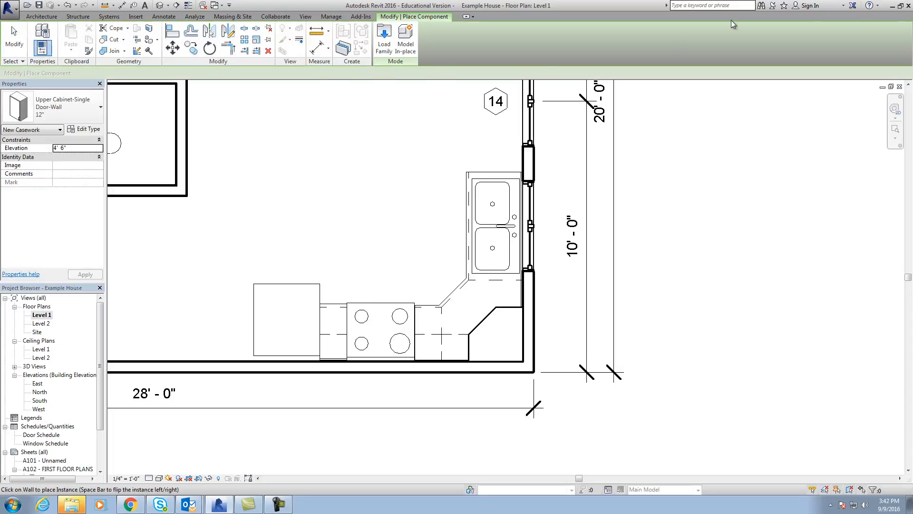
left_click(878, 8)
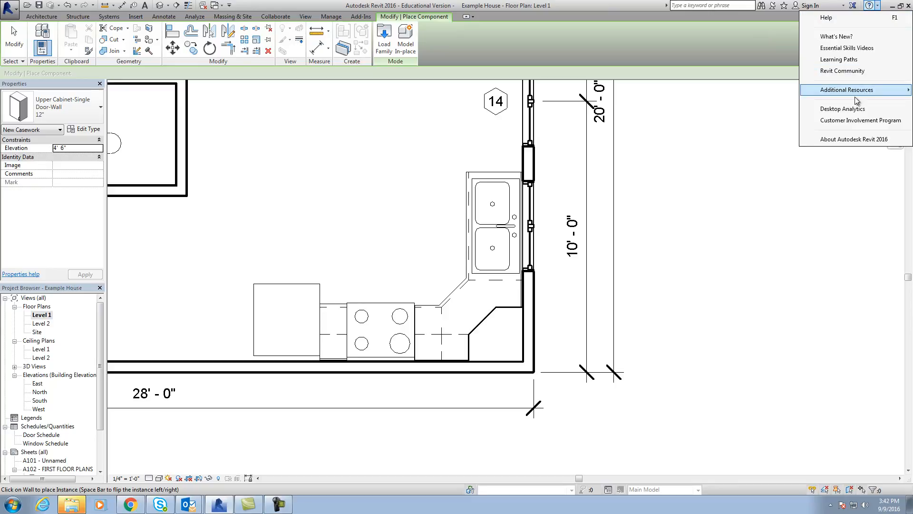
mouse_move(856, 92)
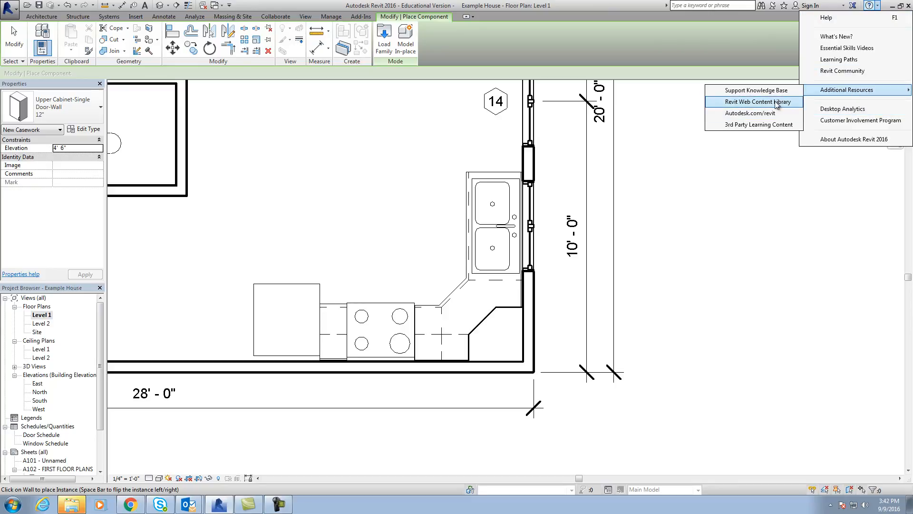
left_click(758, 102)
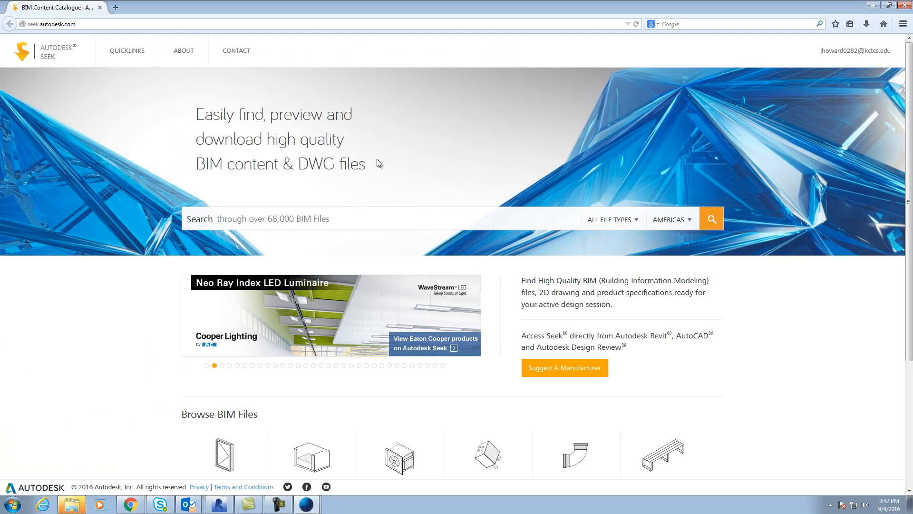
Search the Autodesk Seek library for "microwave".
scroll(329, 214, "down", 3)
scroll(327, 209, "up", 3)
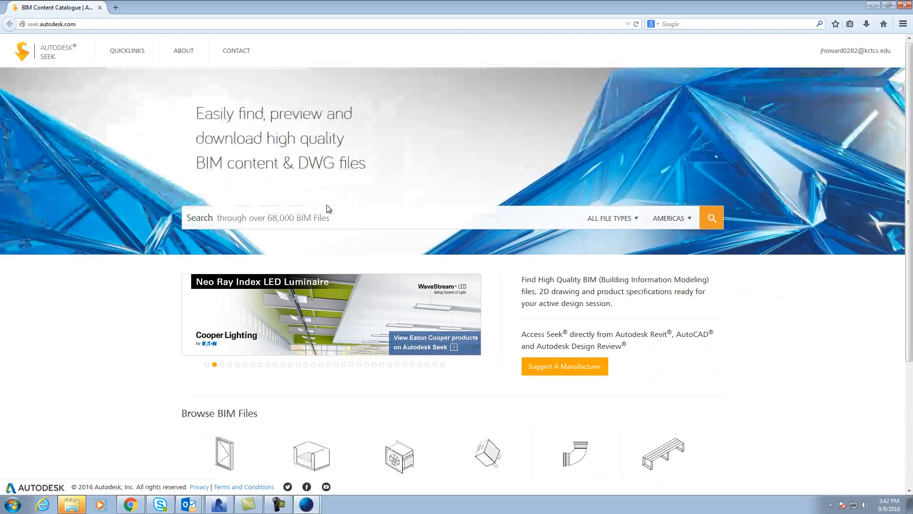
left_click(311, 219)
type("microwave hood")
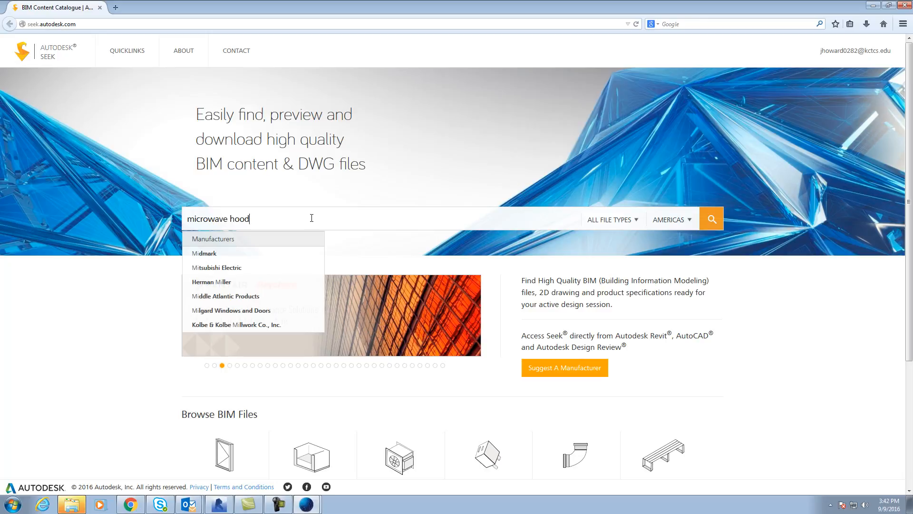
key("Return")
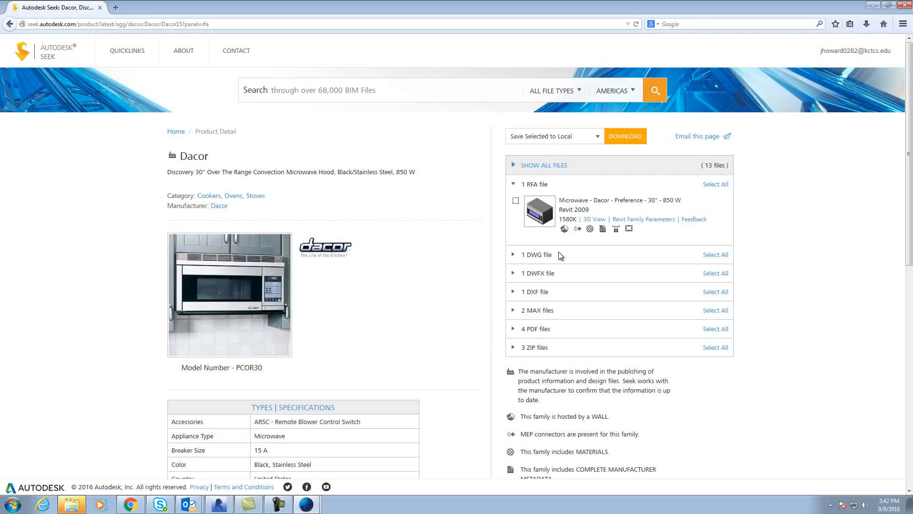
Download the Dacor Preference 30" 850 W microwave's Revit family and load it into the example house project.
left_click(628, 138)
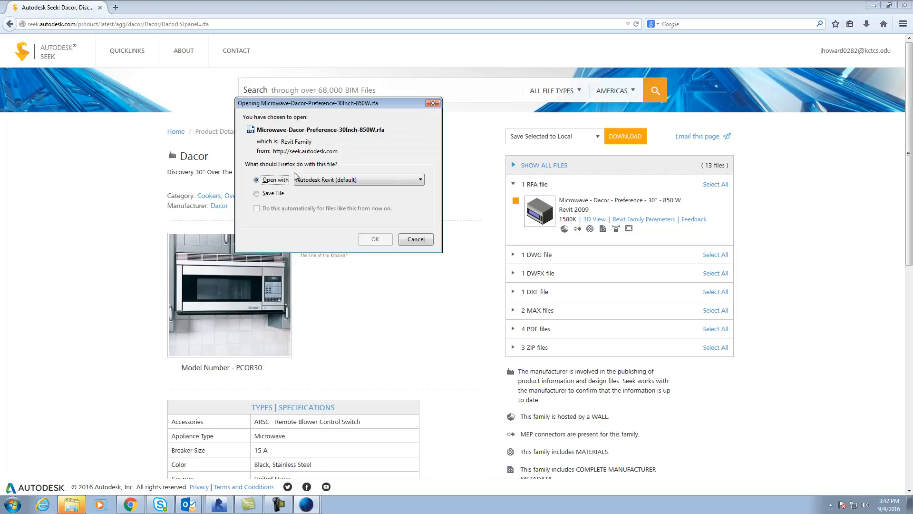
left_click(374, 240)
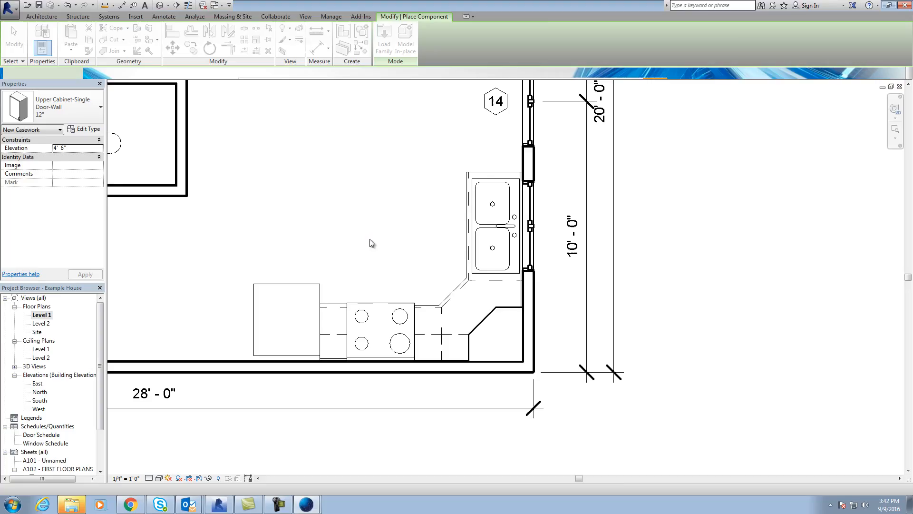
left_click(369, 239)
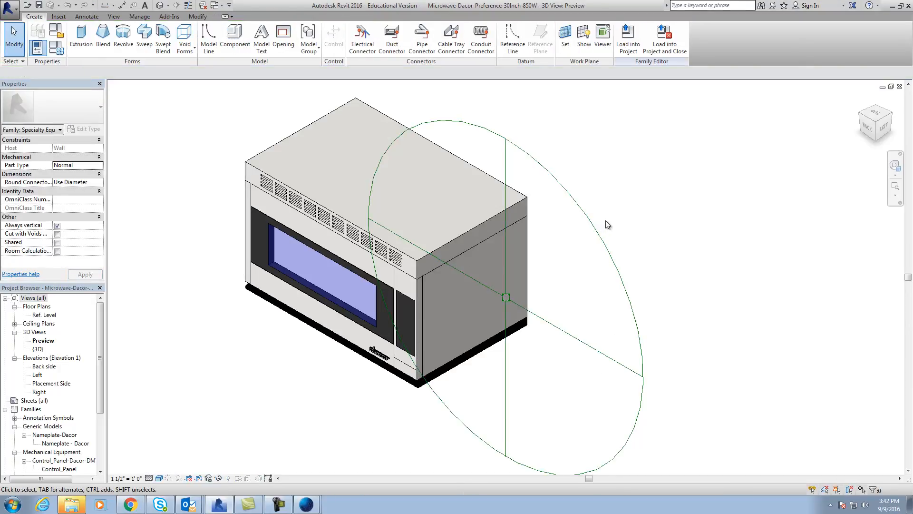
scroll(382, 369, "up", 3)
scroll(381, 367, "down", 3)
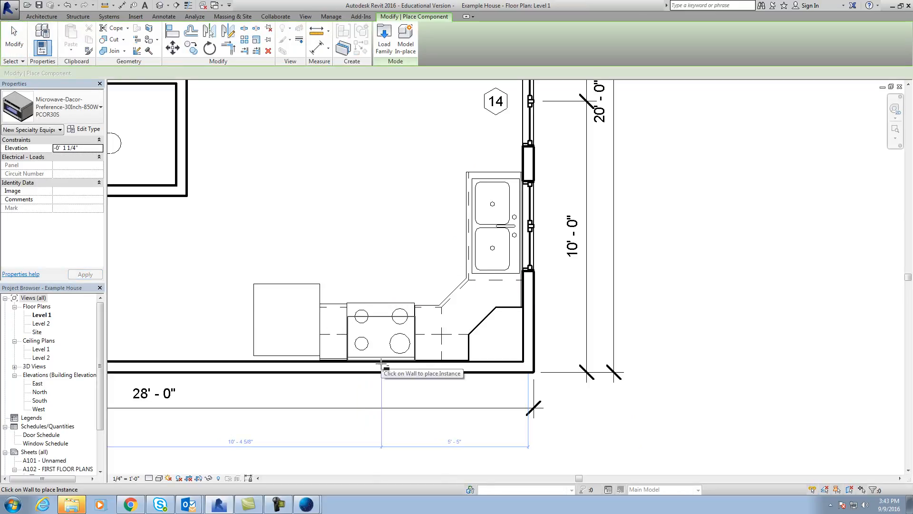
Place the Dacor PCOR30S microwave on the wall behind the range in the Level 1 floor plan and end placement.
scroll(382, 364, "up", 4)
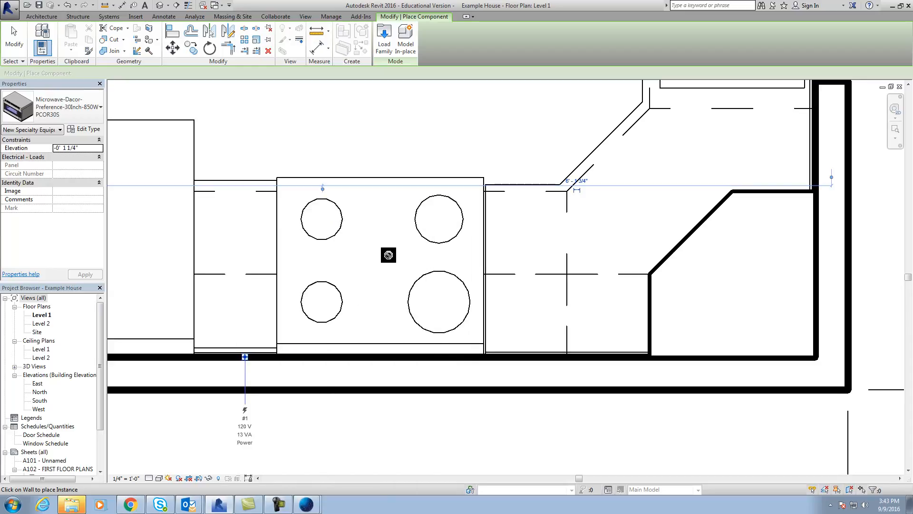
scroll(405, 179, "down", 1)
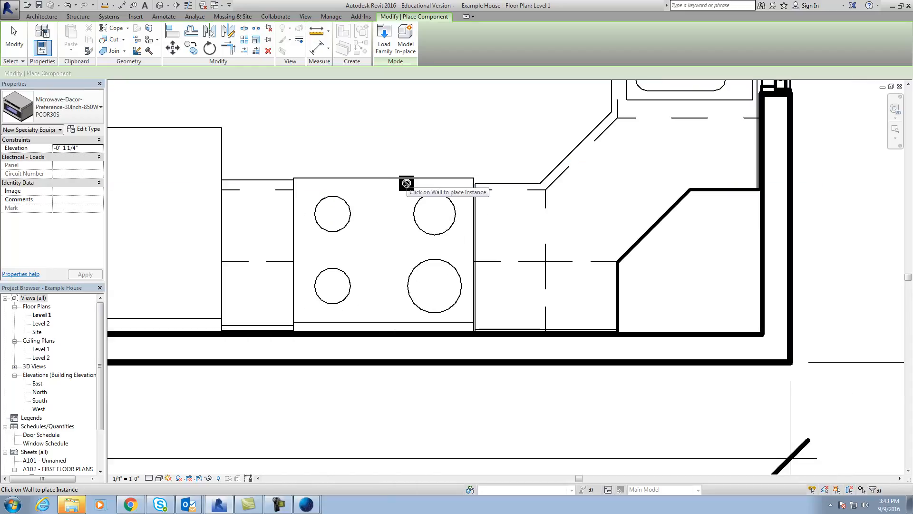
scroll(406, 186, "down", 5)
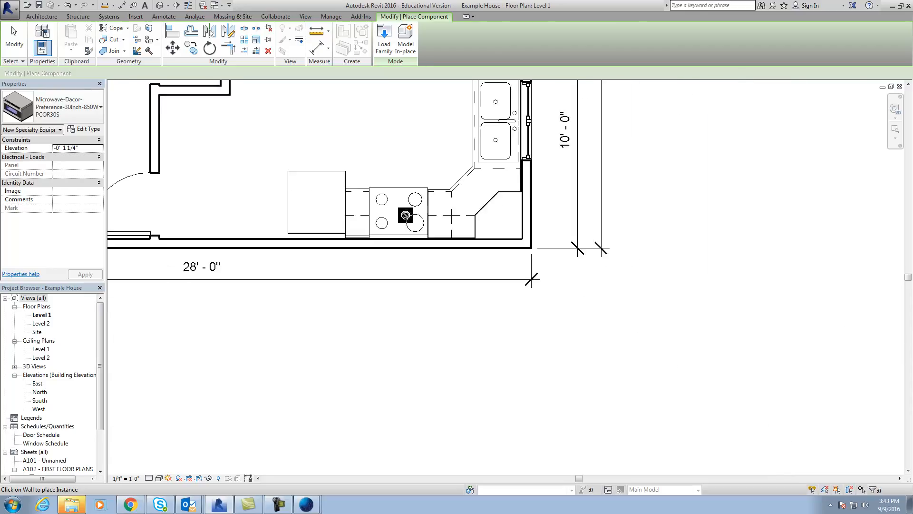
scroll(429, 376, "down", 4)
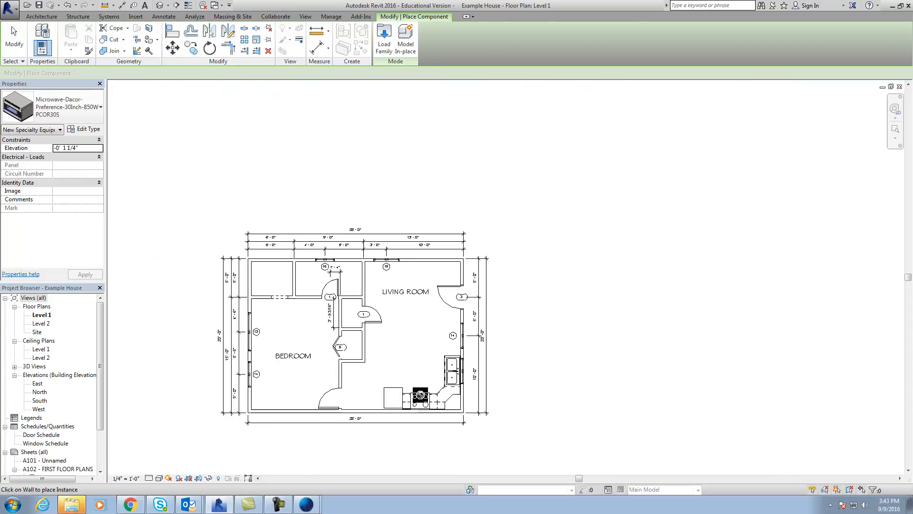
key("Escape")
key("Escape")
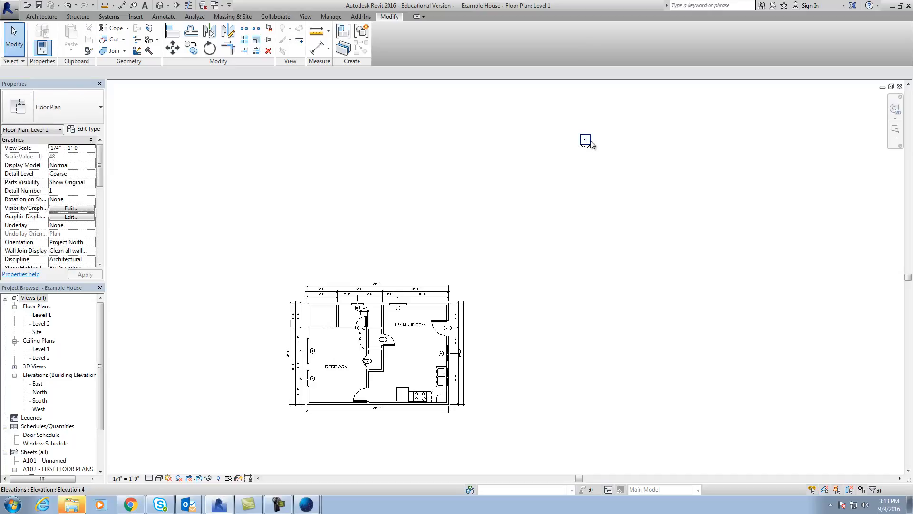
Identify the elevation marker above the house plan and open the North elevation view.
scroll(588, 145, "up", 6)
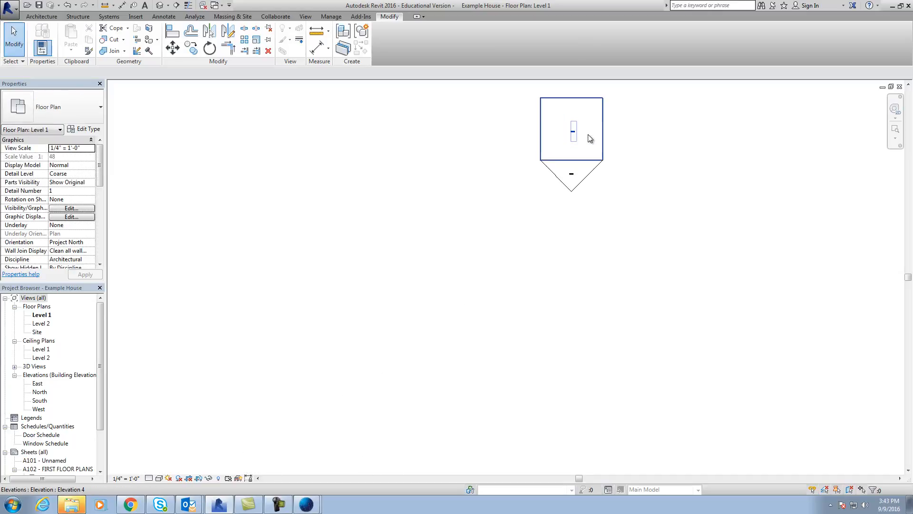
scroll(606, 120, "up", 3)
scroll(612, 398, "up", 4)
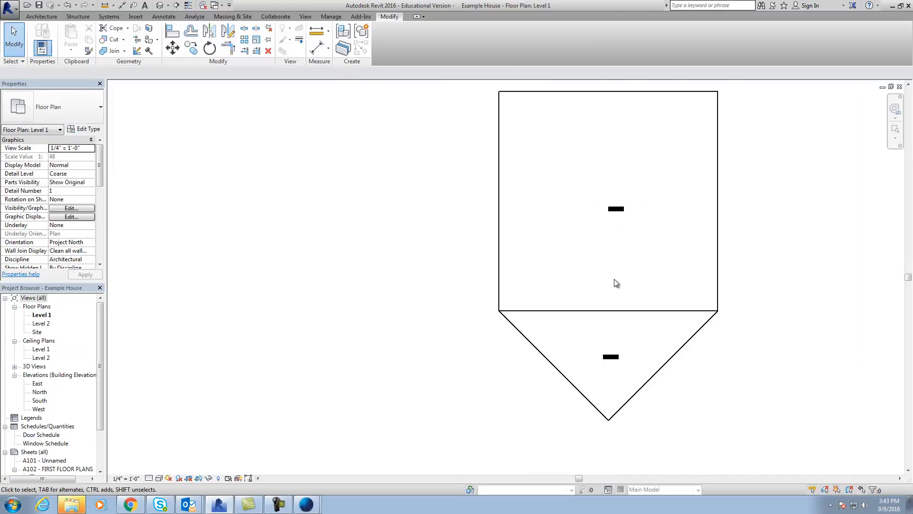
scroll(613, 343, "down", 5)
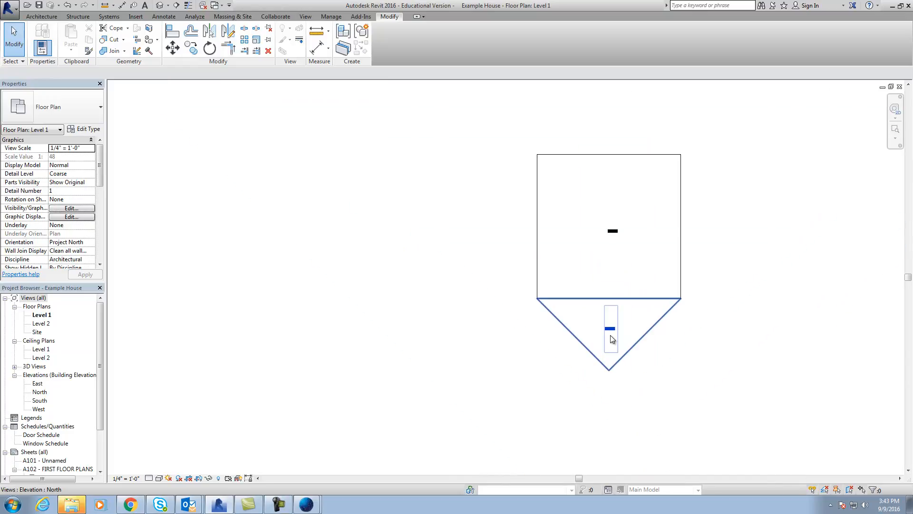
scroll(613, 333, "down", 2)
middle_click_drag(613, 344, 620, 280)
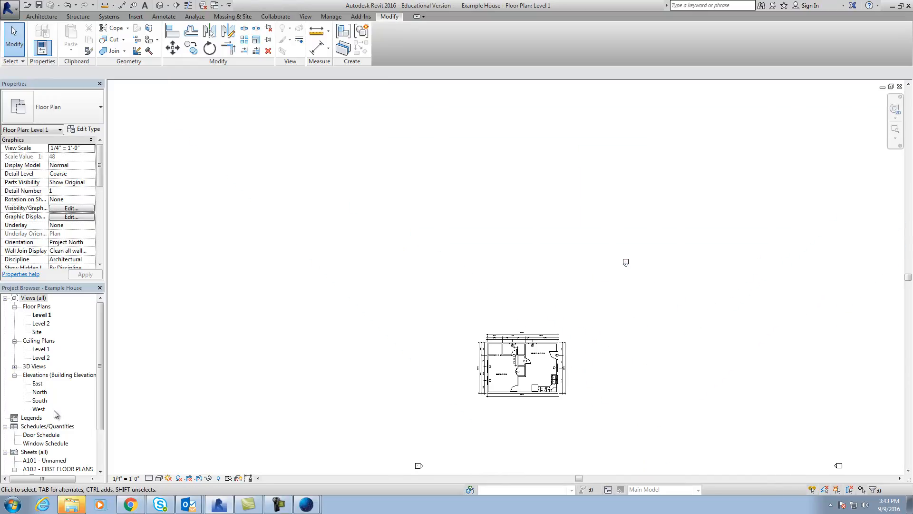
double_click(41, 392)
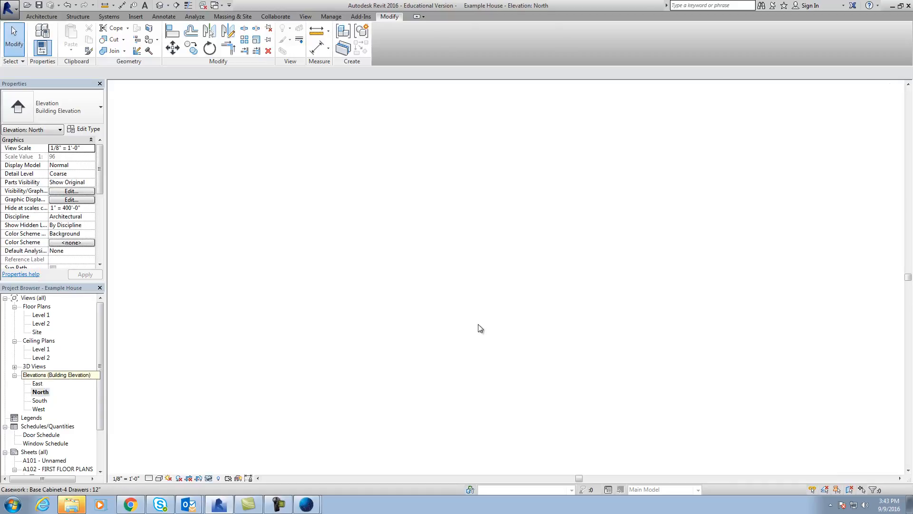
scroll(425, 392, "down", 5)
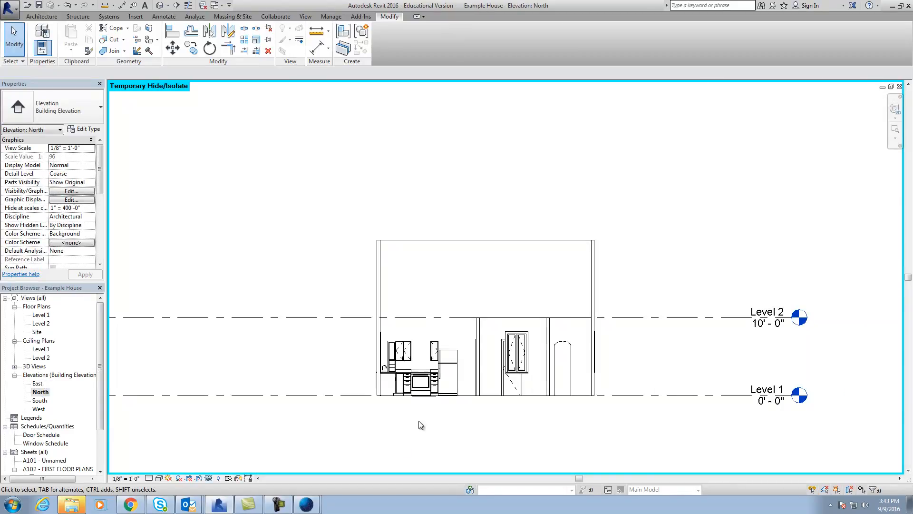
Reset the temporary hiding in the North elevation, and temporarily hide only the near exterior siding wall.
left_click(212, 480)
left_click(253, 470)
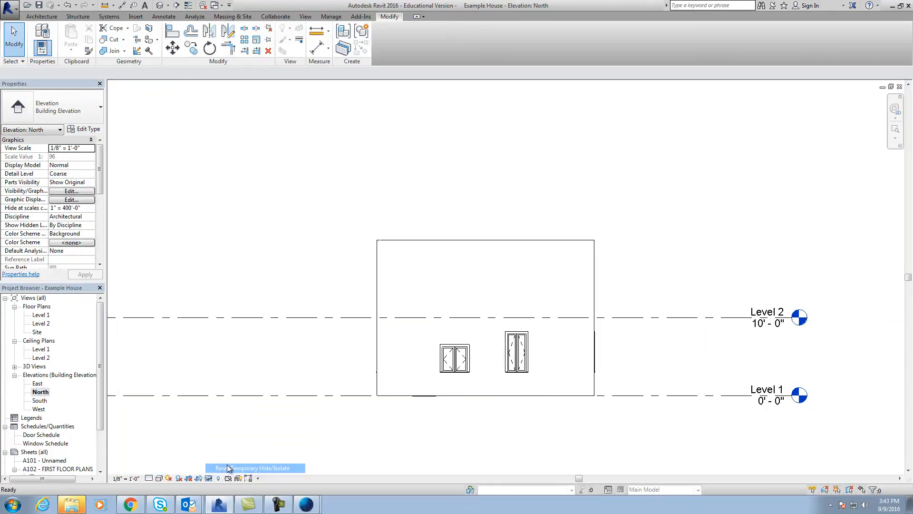
scroll(431, 442, "up", 2)
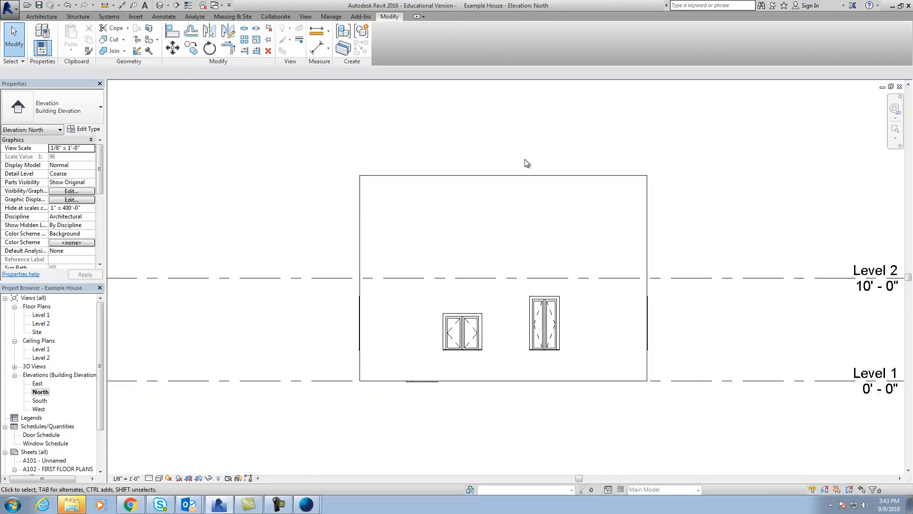
left_click(524, 175)
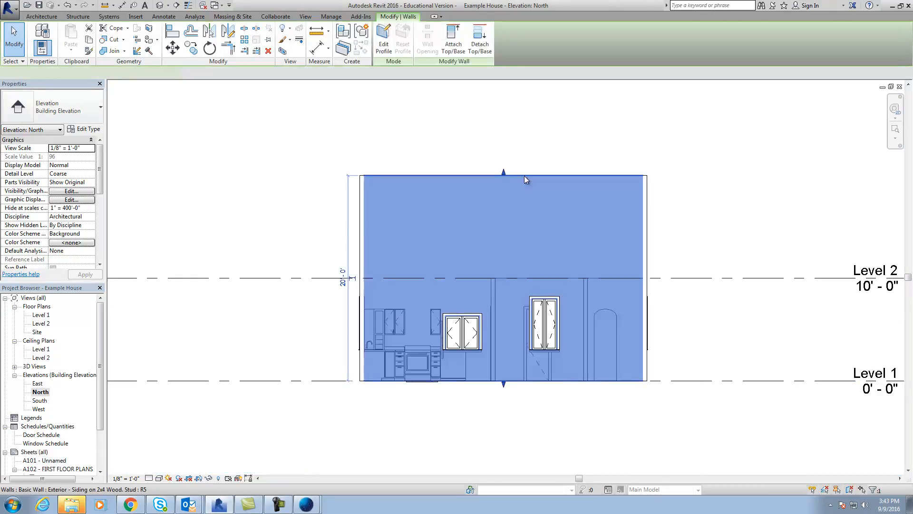
left_click(210, 478)
left_click(236, 455)
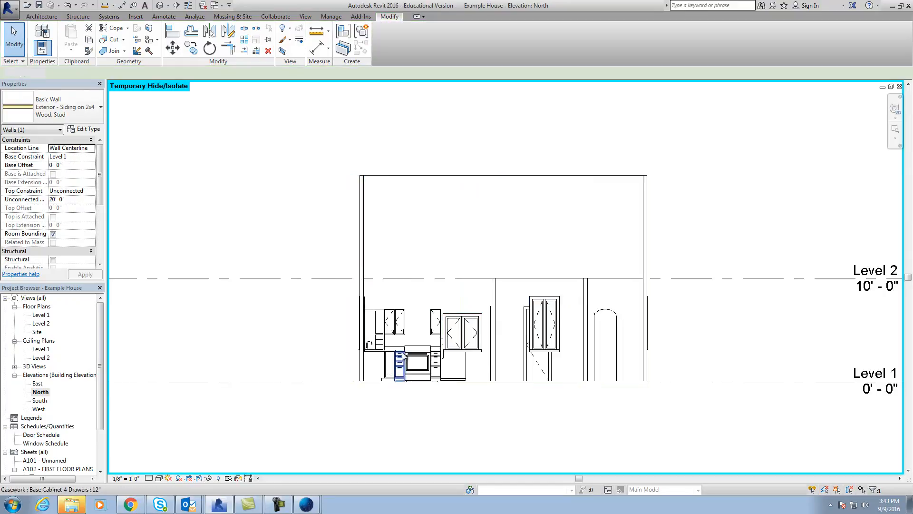
Temporarily hide the 40 x 40 double casement window in front of the kitchen in the North elevation.
left_click(470, 322)
left_click(210, 479)
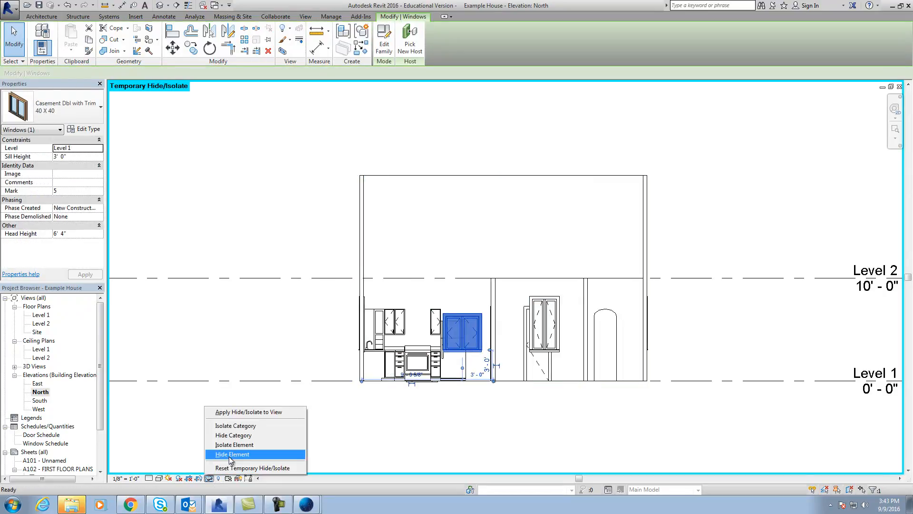
left_click(230, 455)
Delete the extra microwave at floor level below the range.
scroll(416, 412, "up", 5)
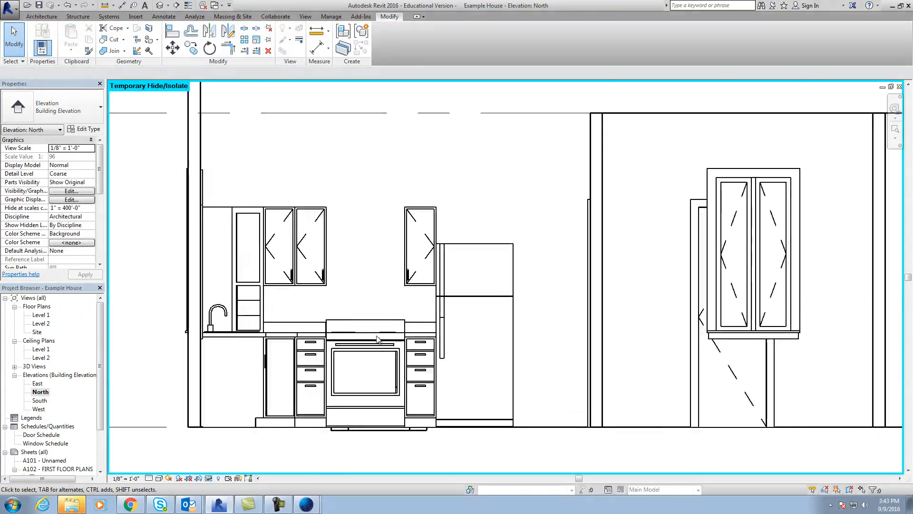
left_click(357, 432)
key("Delete")
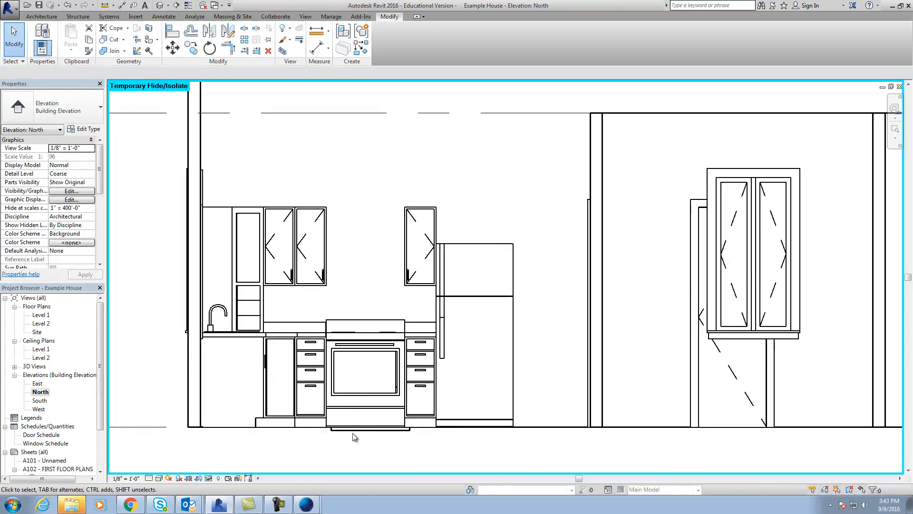
Move the remaining microwave up between the upper cabinets over the range, to an elevation of about 4' 6".
left_click_drag(354, 429, 350, 288)
scroll(347, 284, "up", 3)
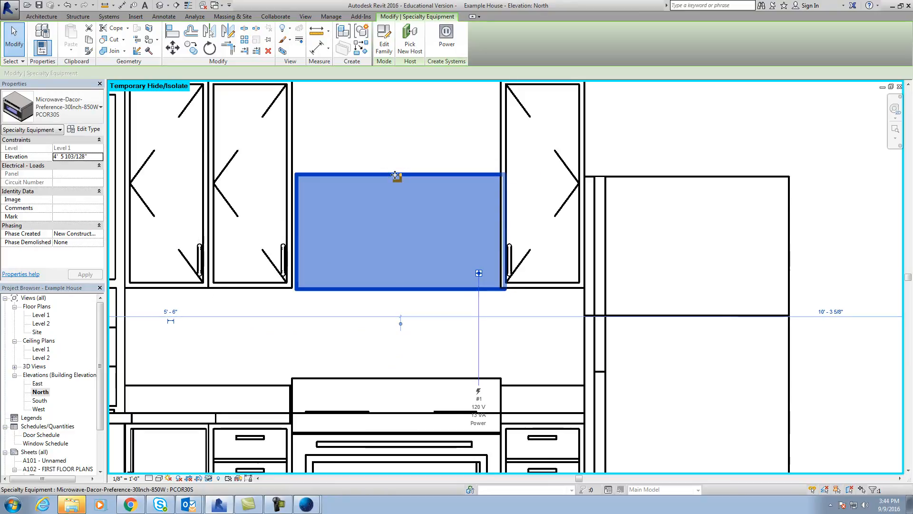
left_click(418, 161)
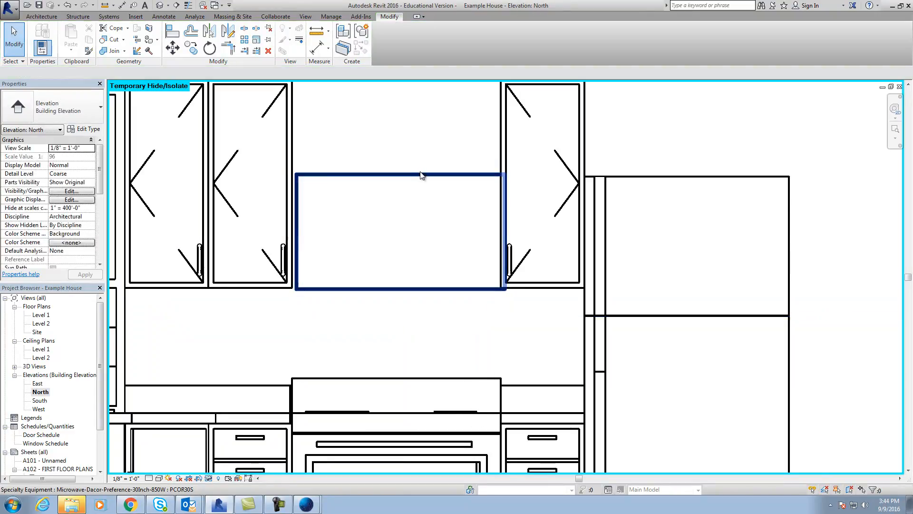
left_click(423, 176)
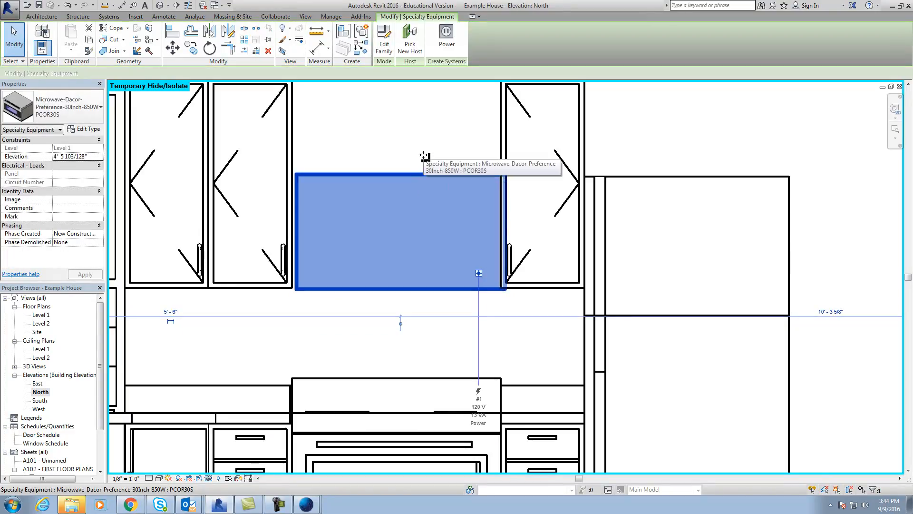
left_click(381, 211)
Return to the Level 1 floor plan and temporarily hide the 30" x 26" range.
double_click(42, 315)
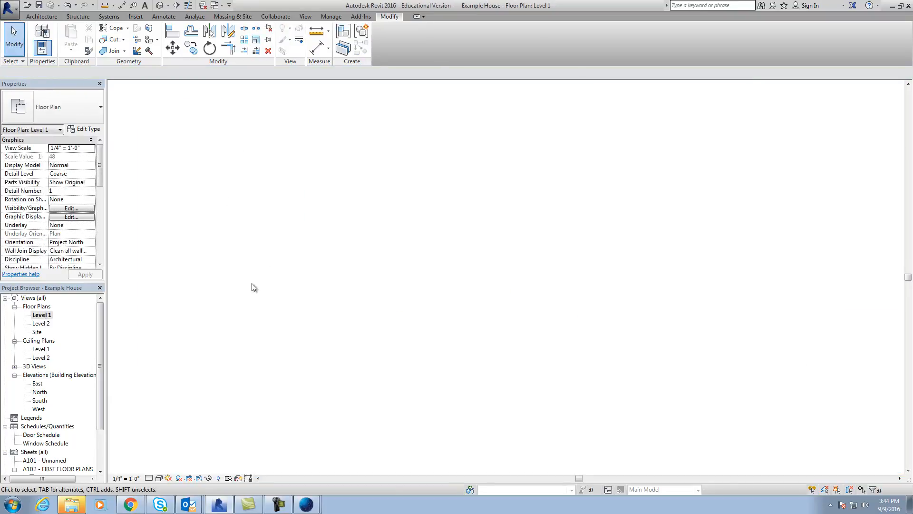
scroll(546, 433, "up", 10)
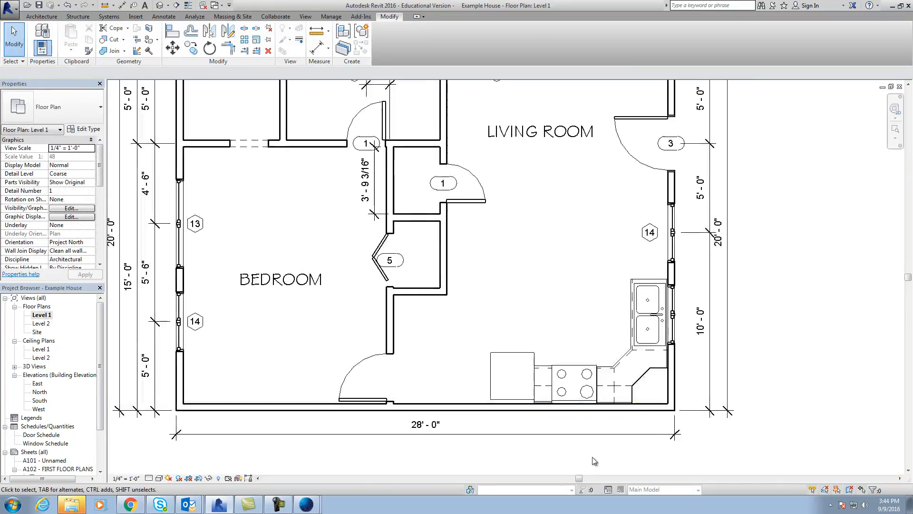
middle_click_drag(509, 456, 501, 456)
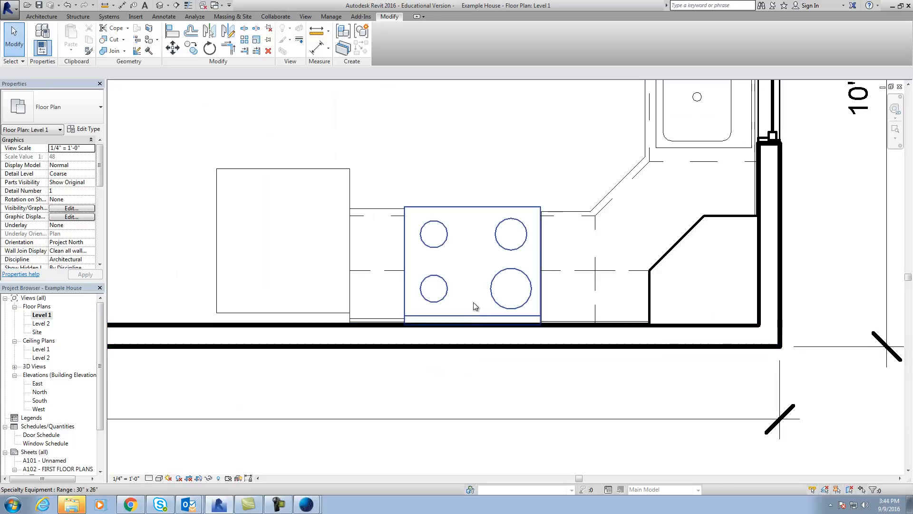
left_click(472, 207)
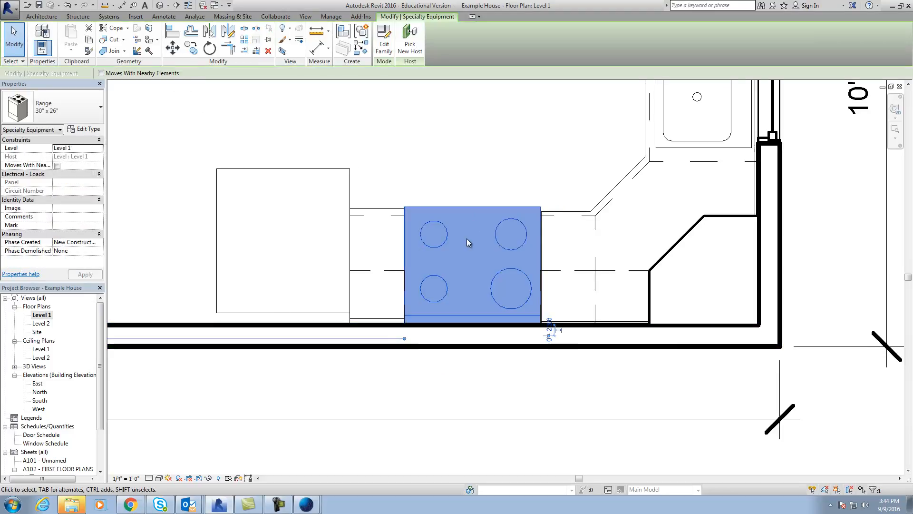
left_click(210, 478)
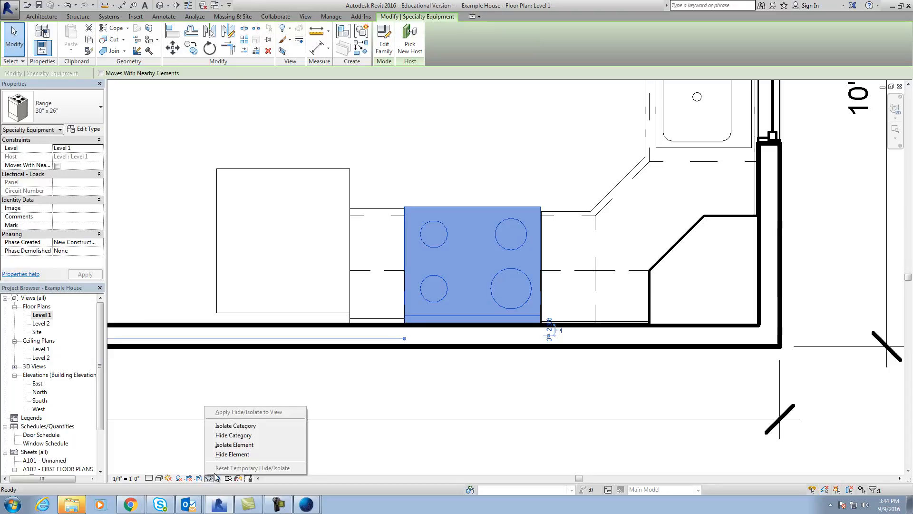
left_click(248, 452)
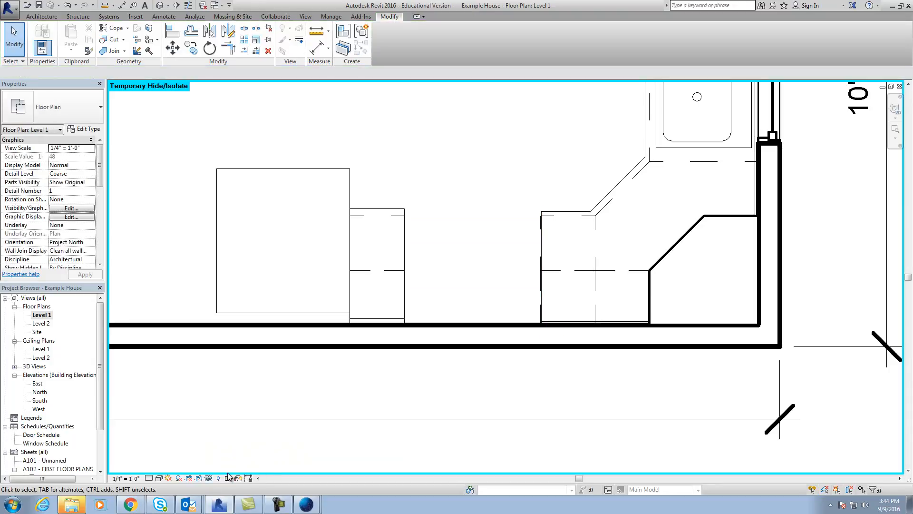
Reset the temporary hide in the Level 1 floor plan to restore the range.
left_click(212, 480)
left_click(378, 435)
left_click(209, 478)
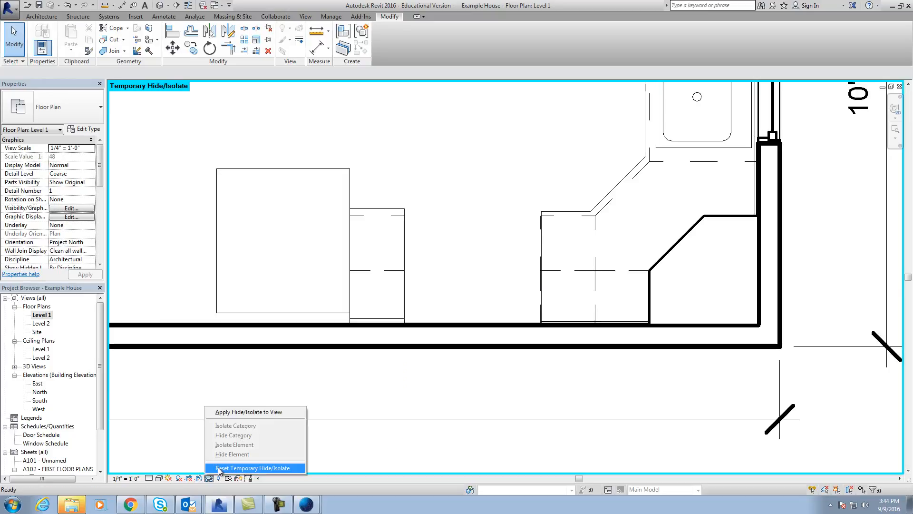
left_click(221, 469)
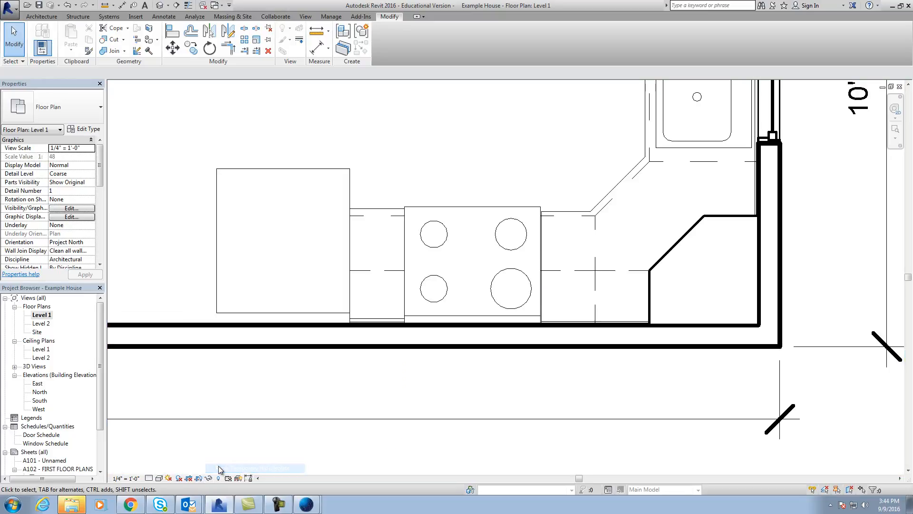
double_click(44, 315)
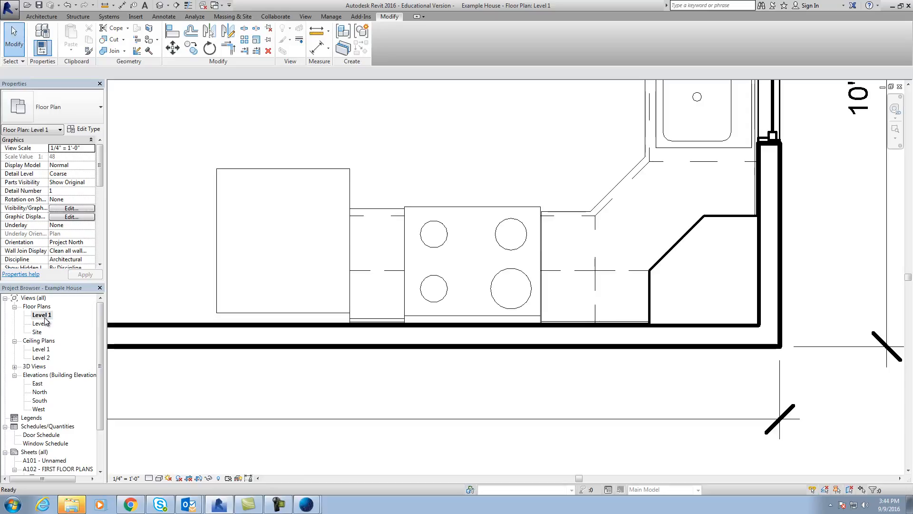
Delete the Dacor PCOR30S microwave from between the upper cabinets in the North elevation.
double_click(40, 392)
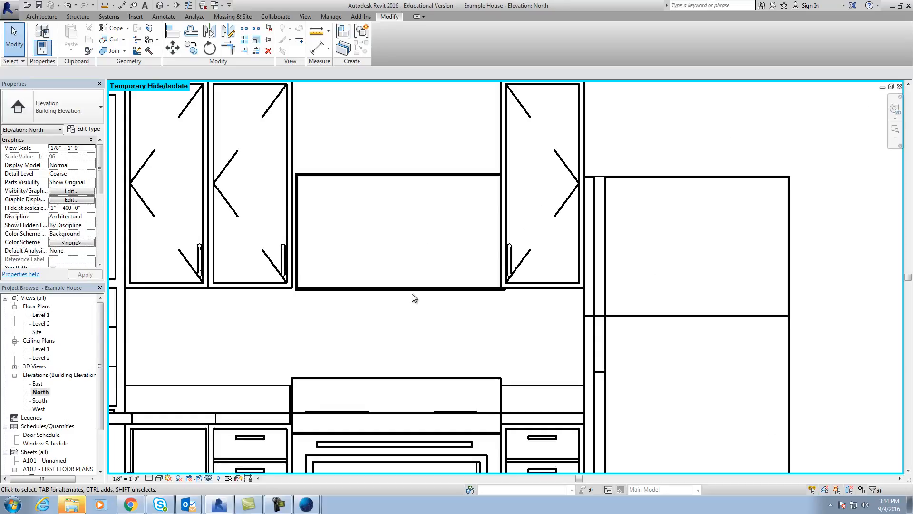
left_click(413, 288)
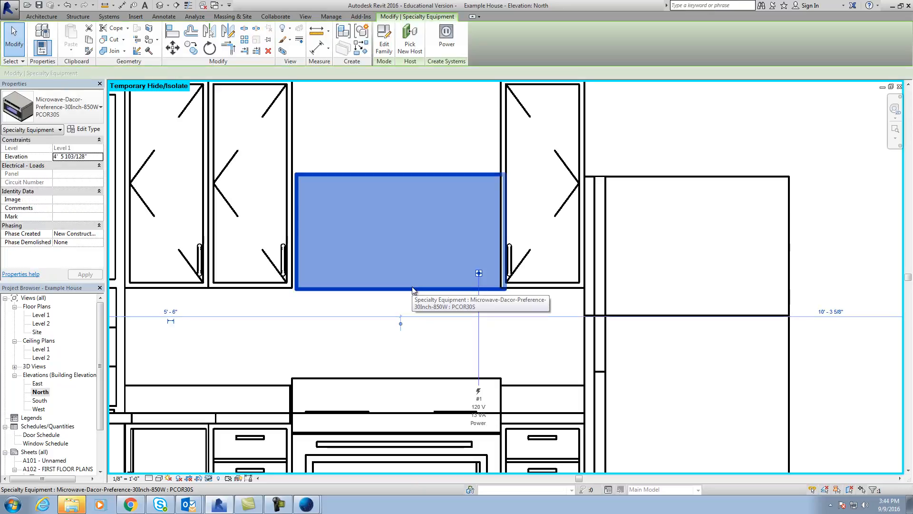
key("Escape")
left_click(436, 183)
key("Delete")
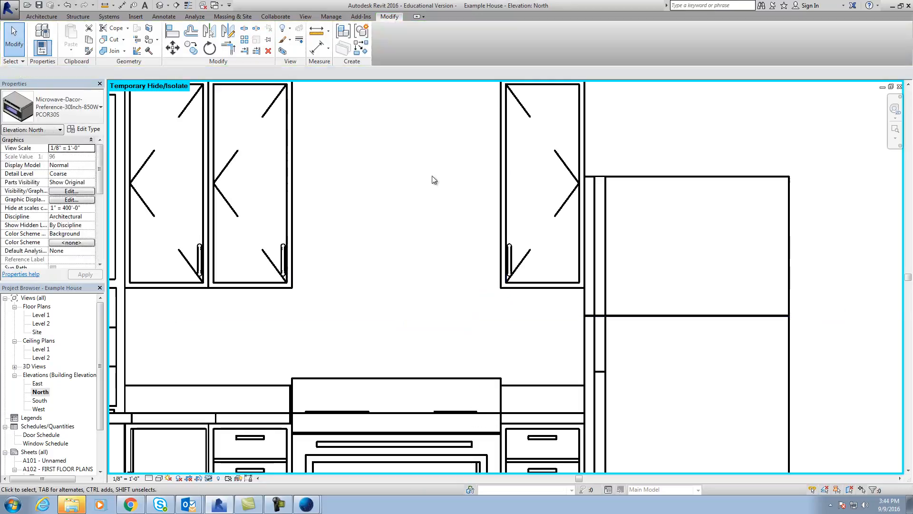
Place a Microwave component of type 30" x 16" x 18" over the range in the Level 1 floor plan.
double_click(40, 315)
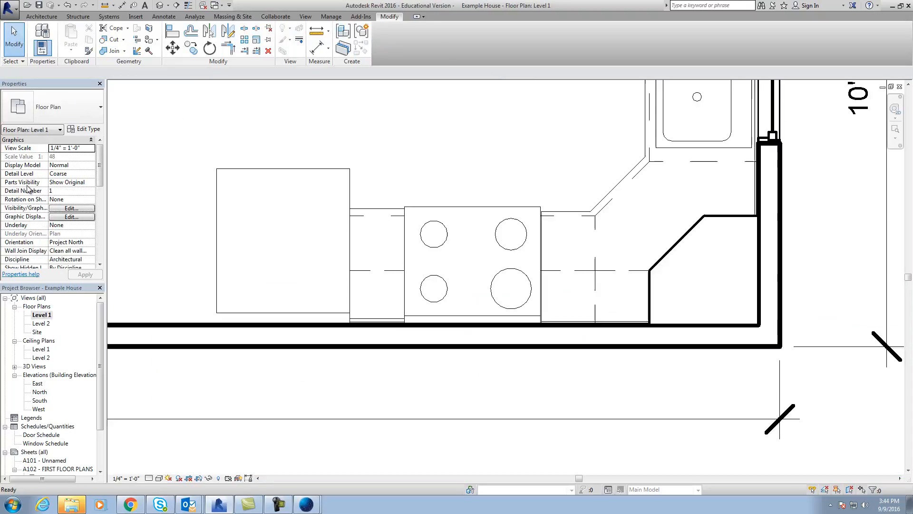
left_click(42, 16)
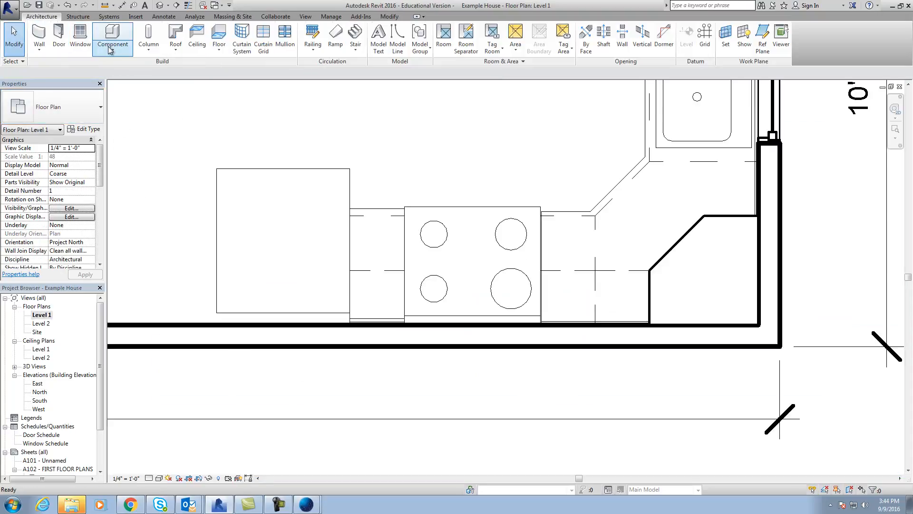
left_click(112, 47)
left_click(126, 69)
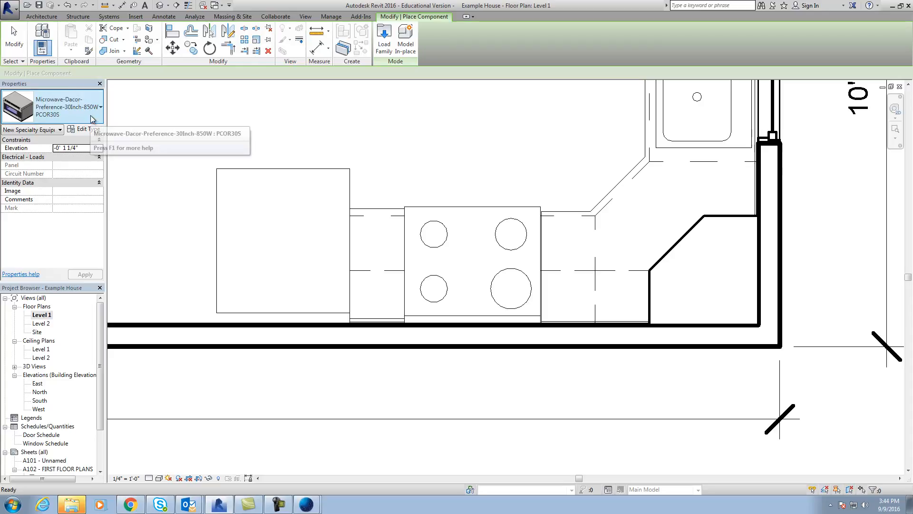
left_click(94, 118)
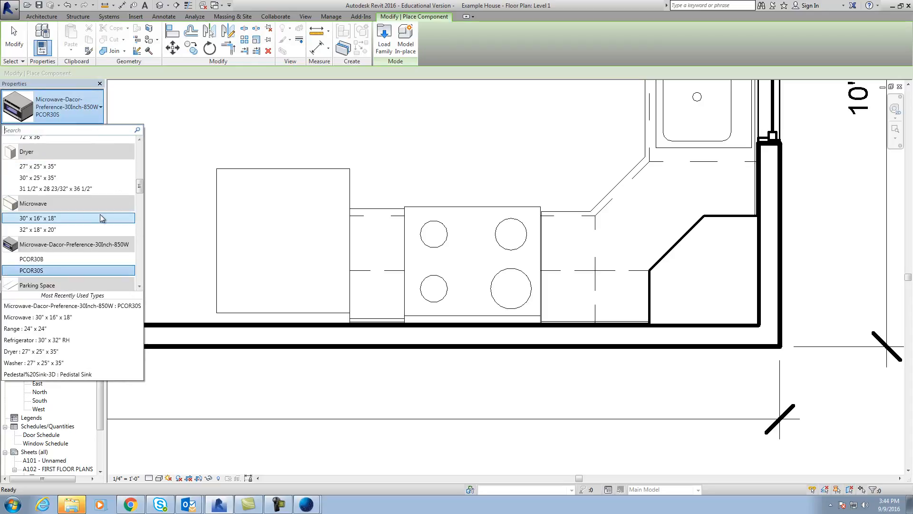
left_click(71, 218)
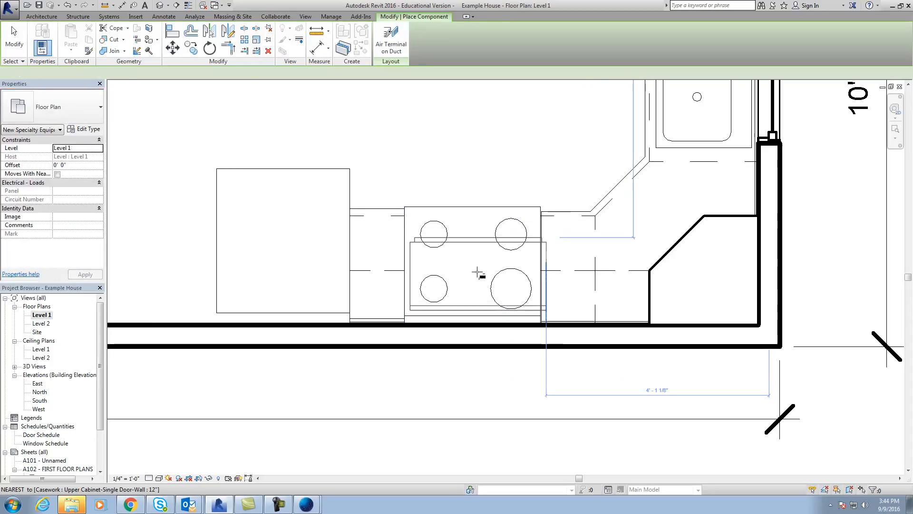
scroll(469, 288, "up", 2)
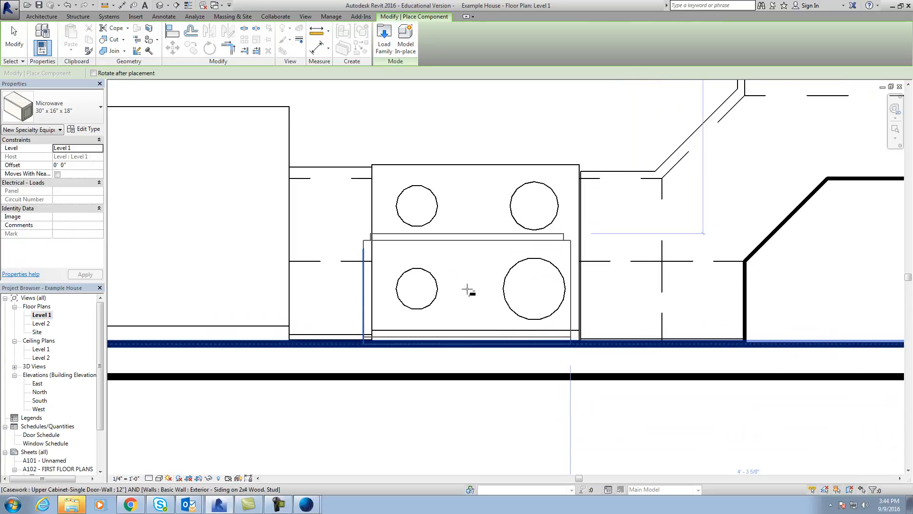
left_click(468, 291)
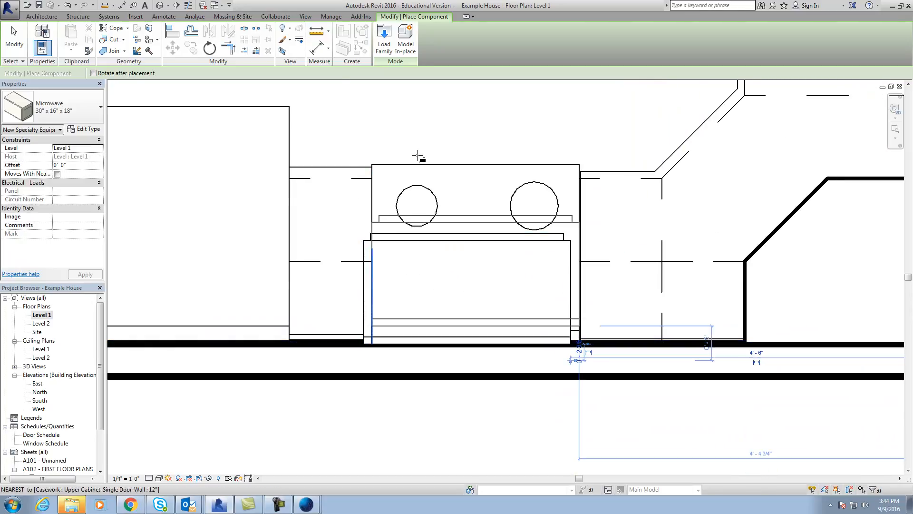
key("Escape")
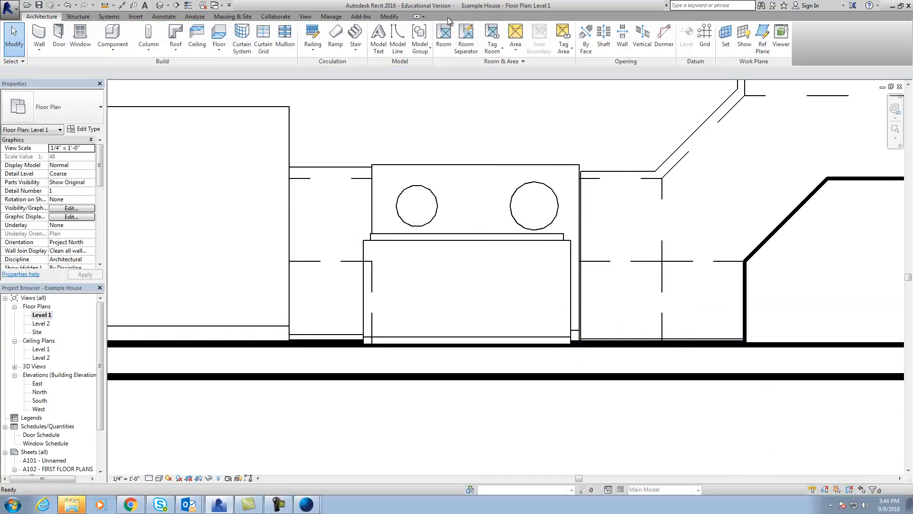
Align the microwave's sides with the adjoining upper cabinets, finishing flush with the cabinet beside the refrigerator.
left_click(390, 17)
left_click(173, 30)
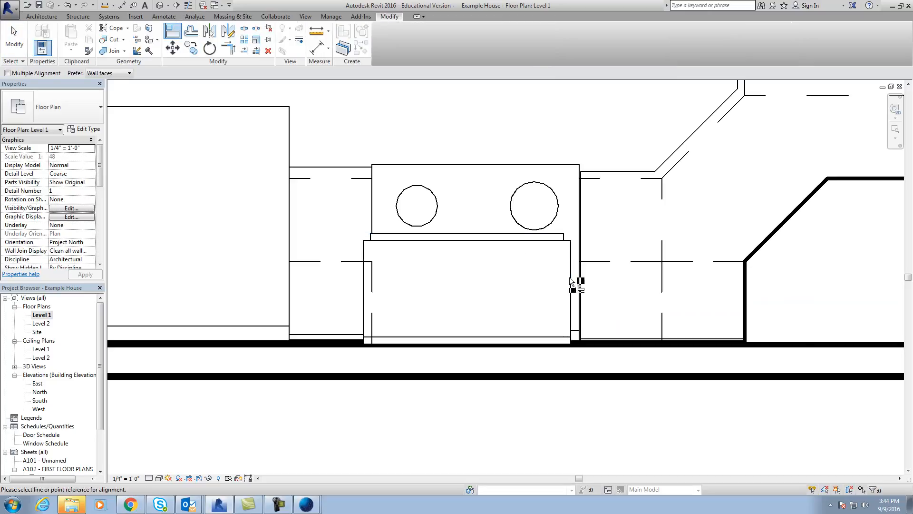
scroll(579, 281, "up", 2)
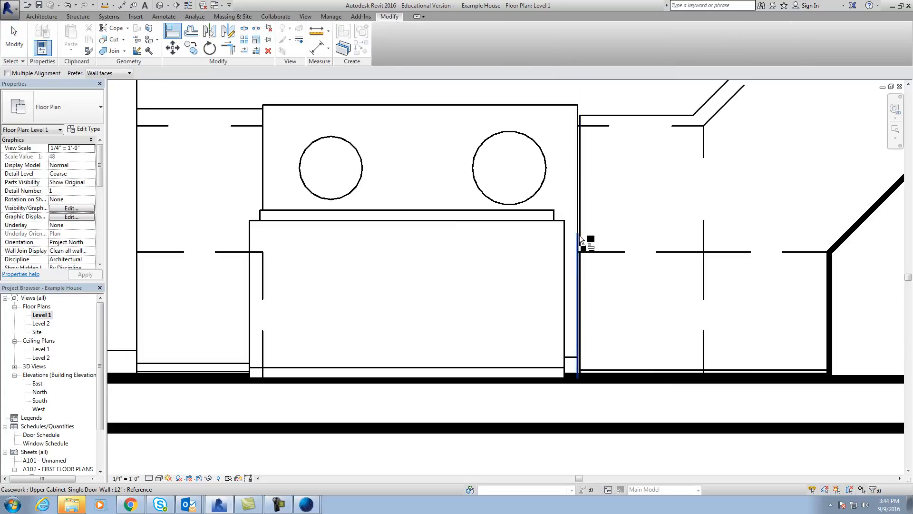
left_click(580, 238)
left_click(571, 256)
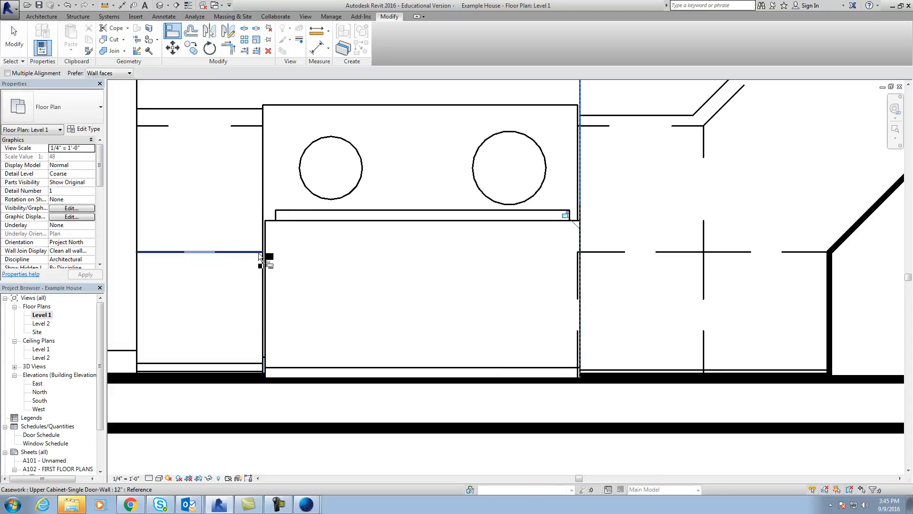
scroll(253, 265, "up", 2)
left_click(267, 221)
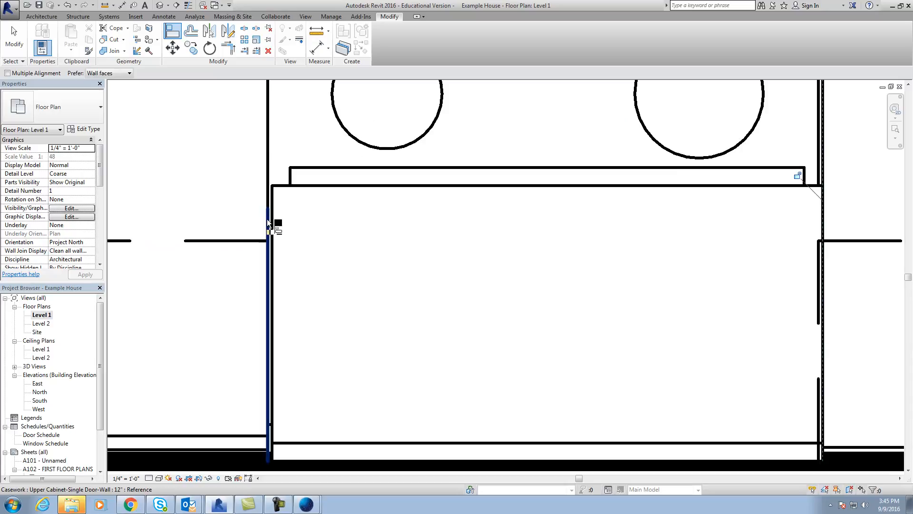
left_click(271, 221)
scroll(270, 221, "down", 5)
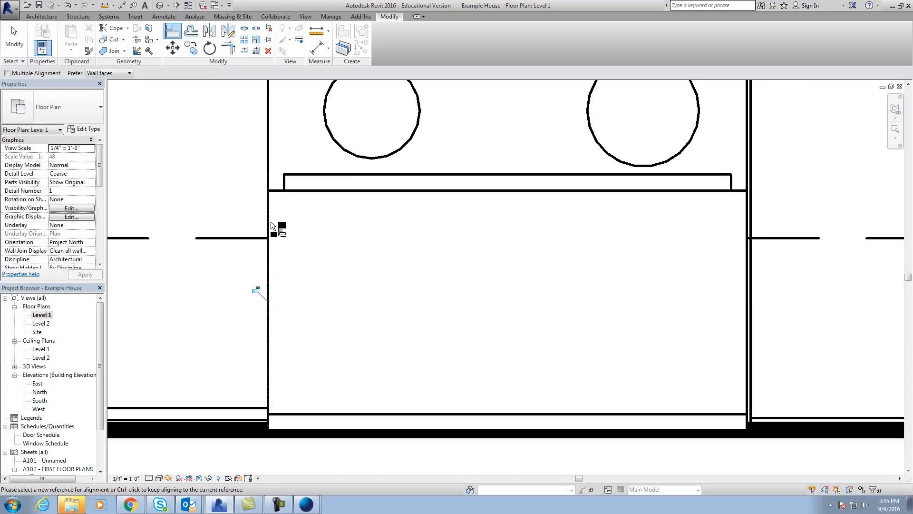
scroll(386, 383, "down", 2)
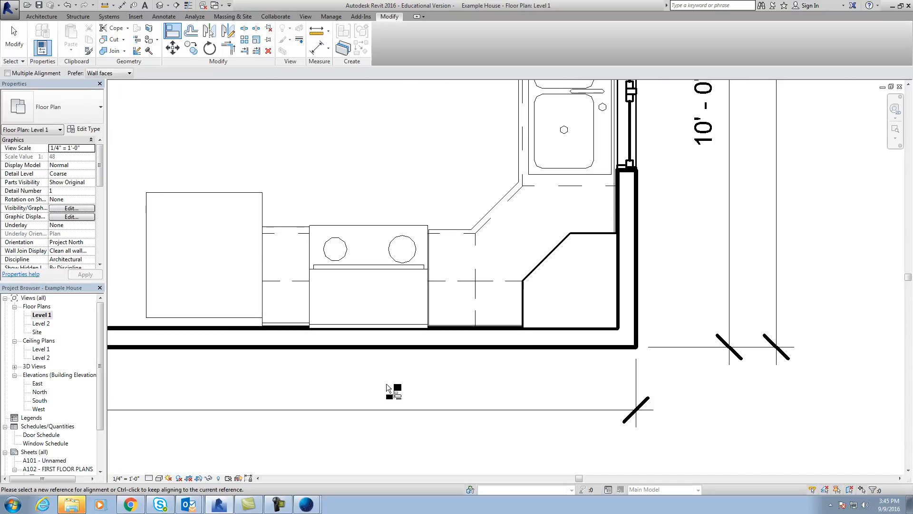
Inspect the new microwave above the range in the kitchen perspective, 3D View 14.
left_click(891, 87)
left_click(686, 411)
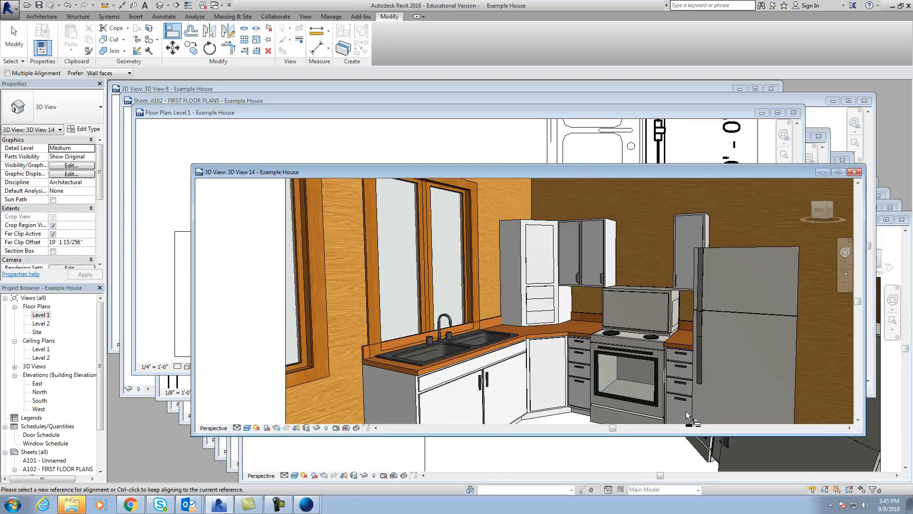
scroll(670, 380, "up", 2)
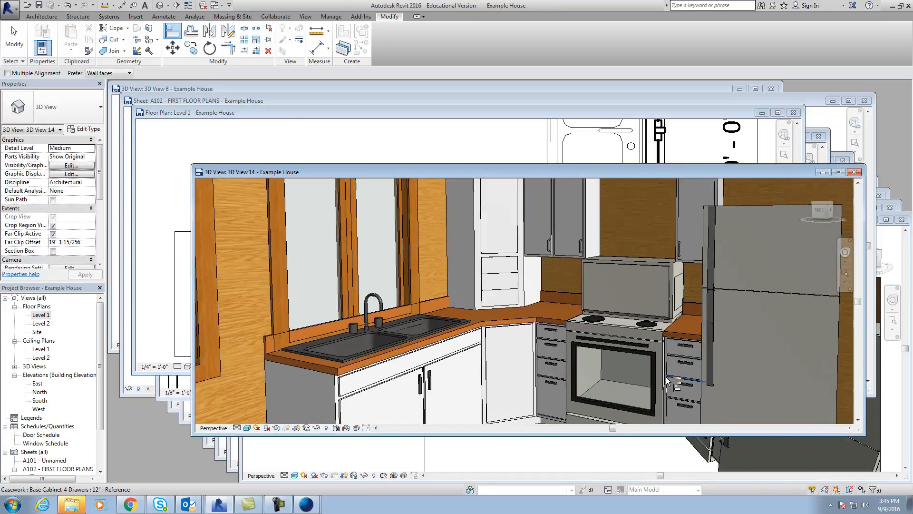
key("Escape")
left_click(637, 261)
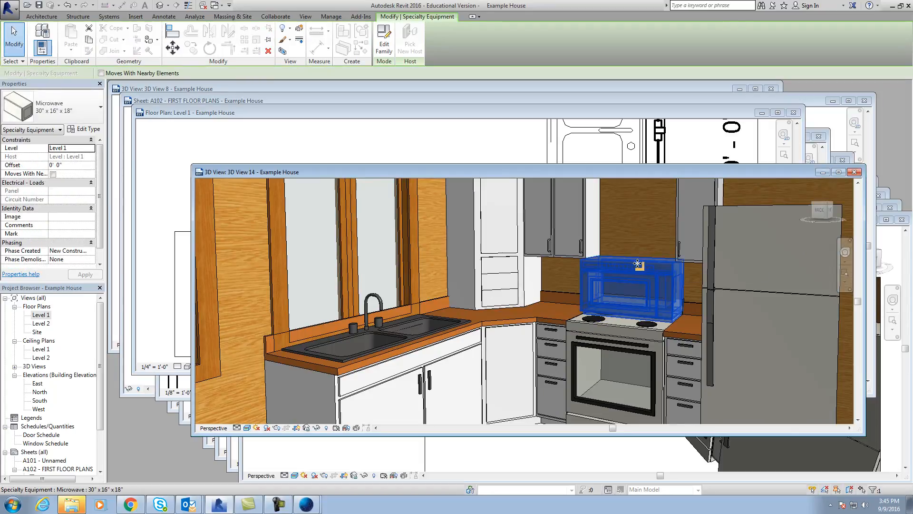
key("Escape")
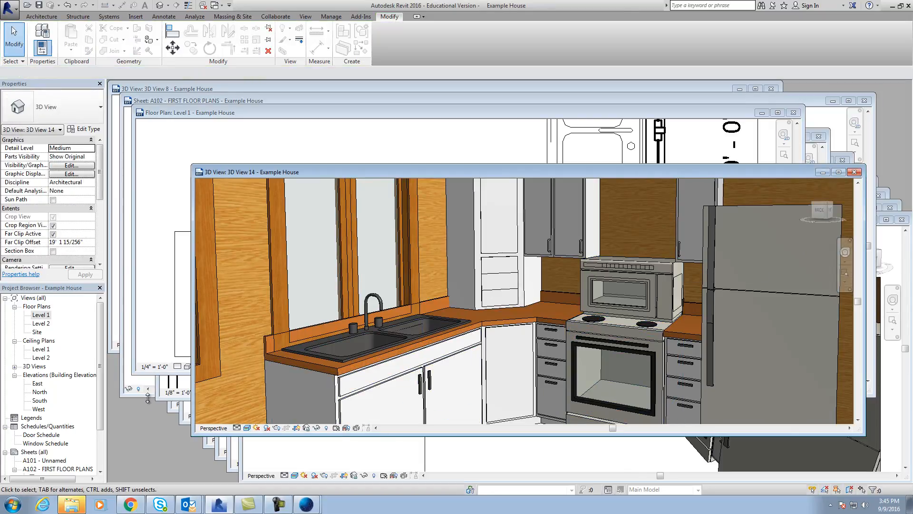
Raise the microwave above the range to sit between the upper cabinets in the North elevation.
double_click(40, 392)
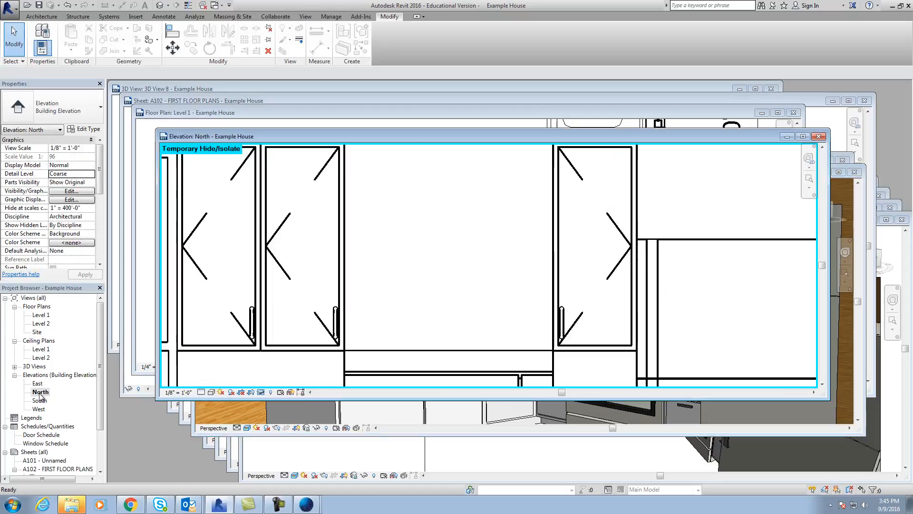
left_click(803, 137)
left_click_drag(304, 272, 301, 198)
mouse_move(315, 281)
left_mouse_down()
mouse_move(318, 257)
mouse_move(319, 274)
left_mouse_up()
left_click(317, 317)
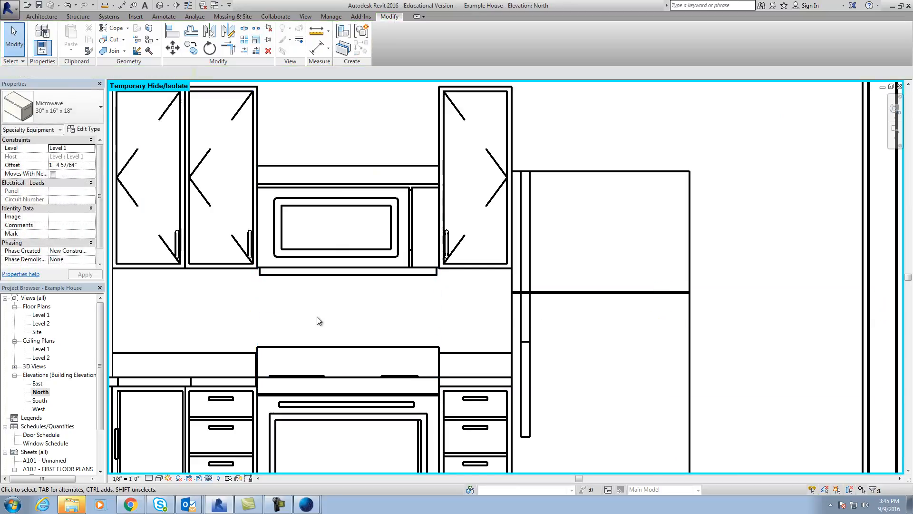
Align the microwave's bottom edge with the underside of the upper cabinets.
left_click(173, 31)
left_click(237, 268)
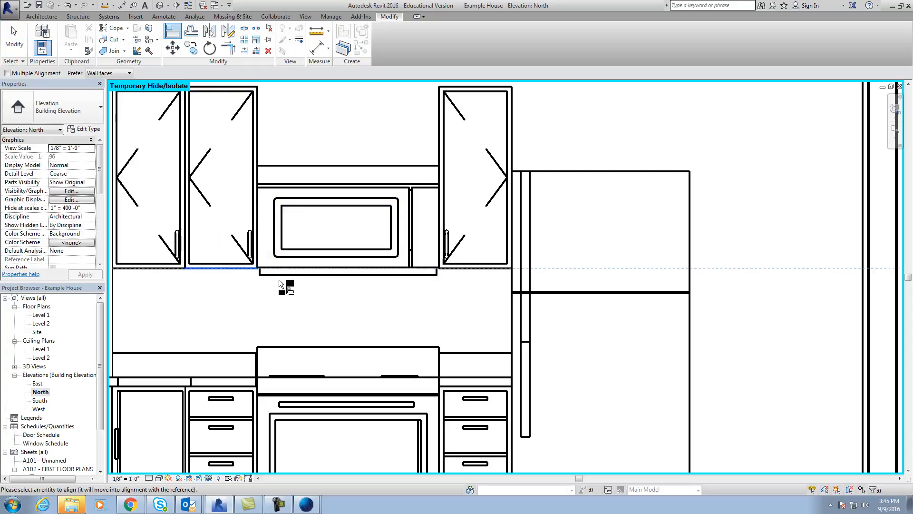
left_click(282, 276)
scroll(327, 311, "down", 4)
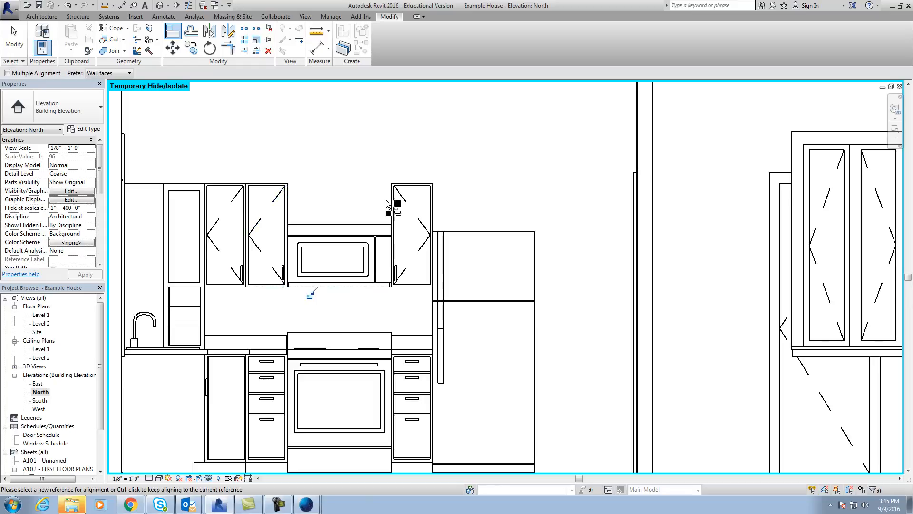
scroll(395, 307, "down", 2)
middle_click_drag(409, 315, 406, 317)
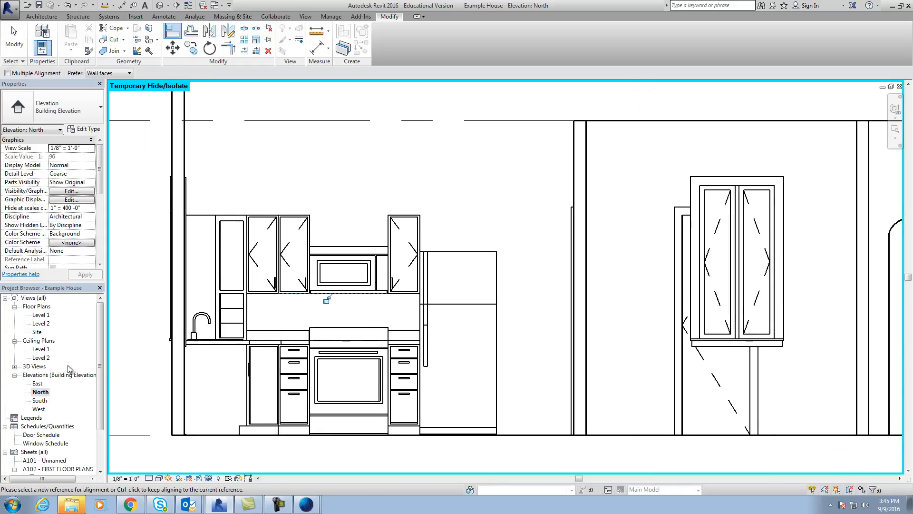
Place a 24" Upper Cabinet-Single Door-Wall on the wall behind the refrigerator in the Level 1 floor plan.
double_click(44, 316)
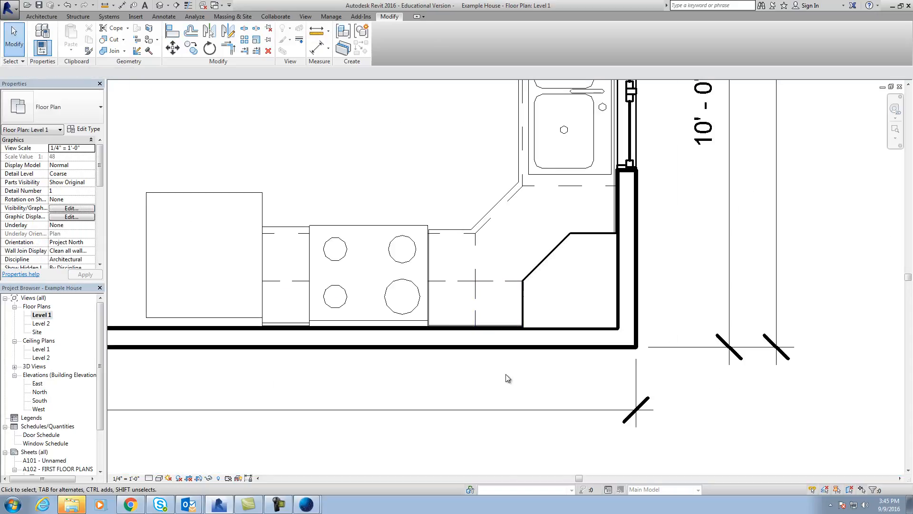
scroll(506, 374, "down", 3)
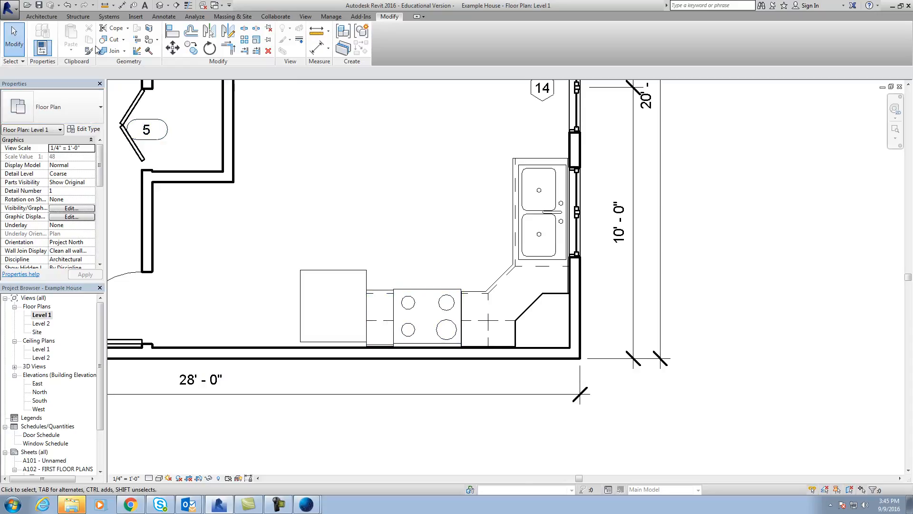
left_click(42, 18)
left_click(114, 48)
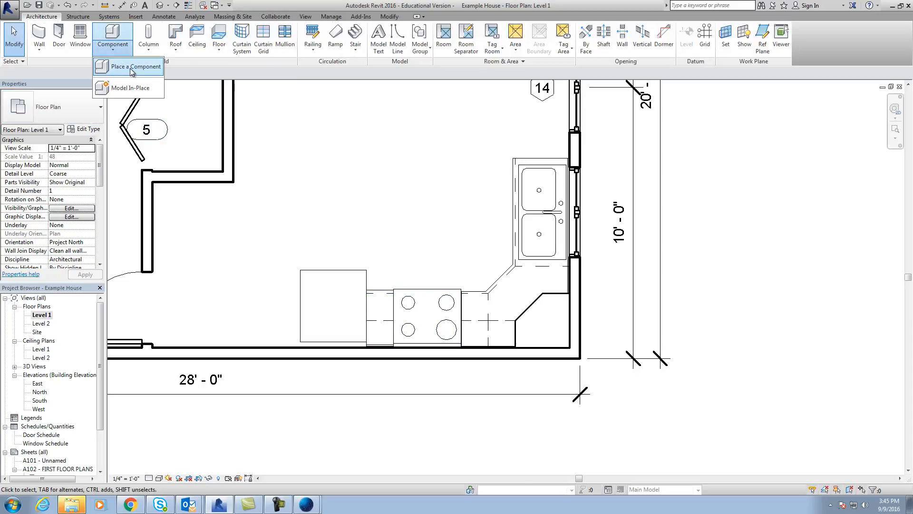
left_click(133, 73)
left_click(79, 115)
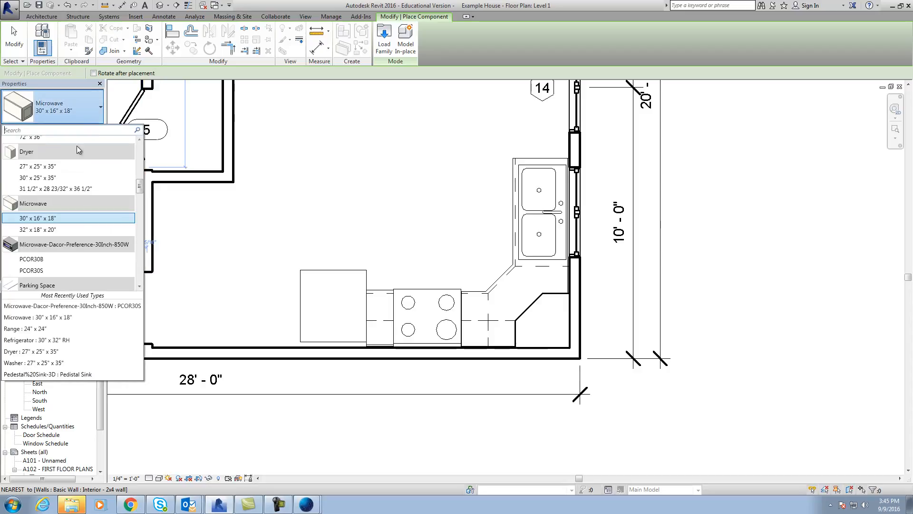
left_click_drag(141, 191, 141, 242)
left_click_drag(141, 254, 141, 274)
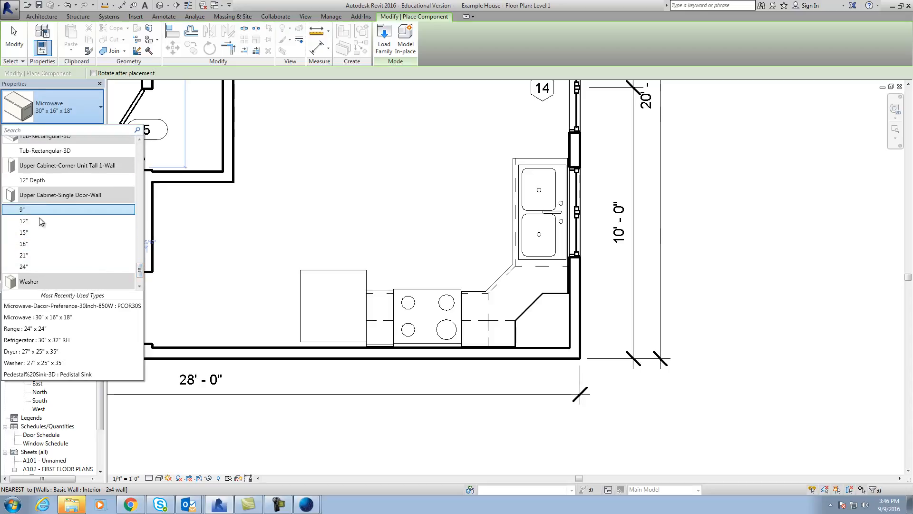
left_click(27, 264)
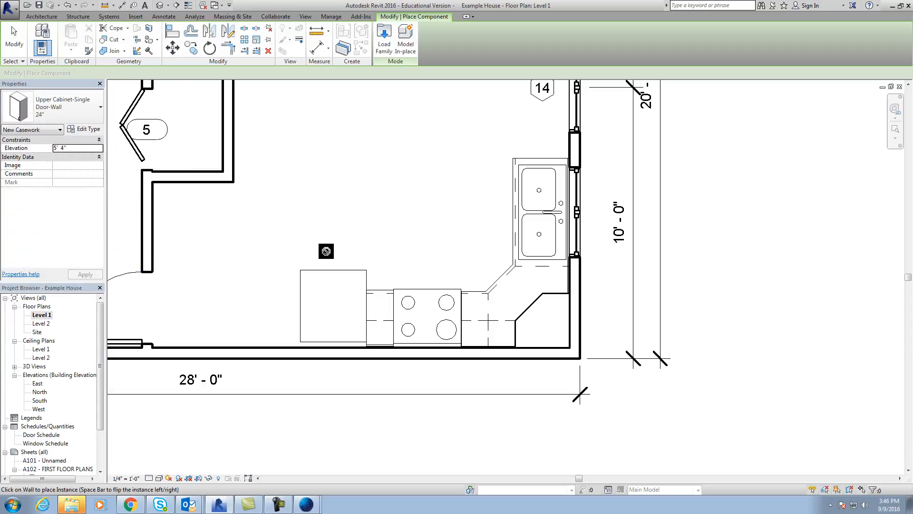
left_click(332, 349)
scroll(370, 357, "up", 3)
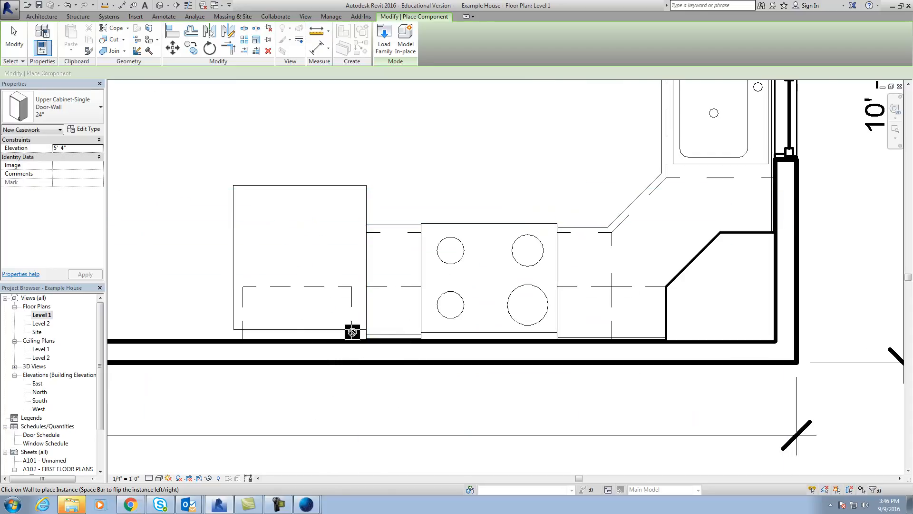
key("Escape")
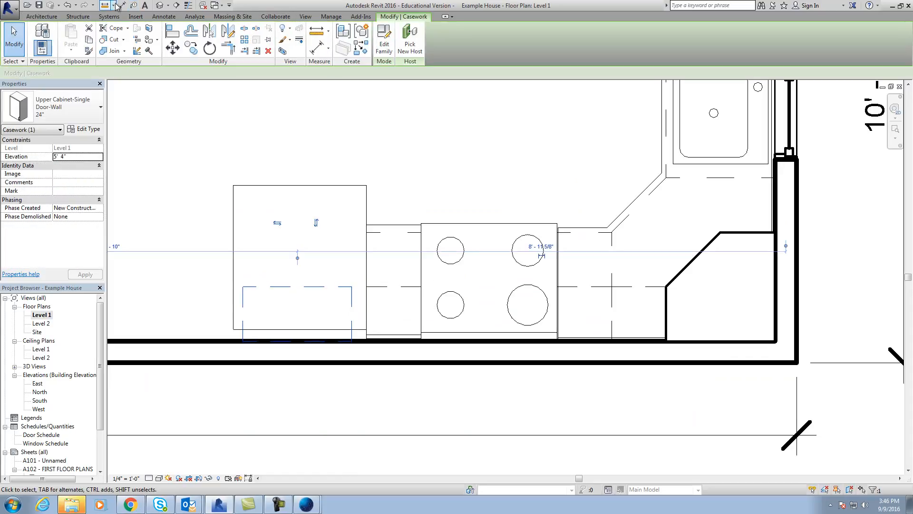
Align the new upper cabinet's range-side edge with the refrigerator's side next to the adjoining cabinet.
key("Escape")
left_click(388, 19)
left_click(172, 31)
left_click(358, 312)
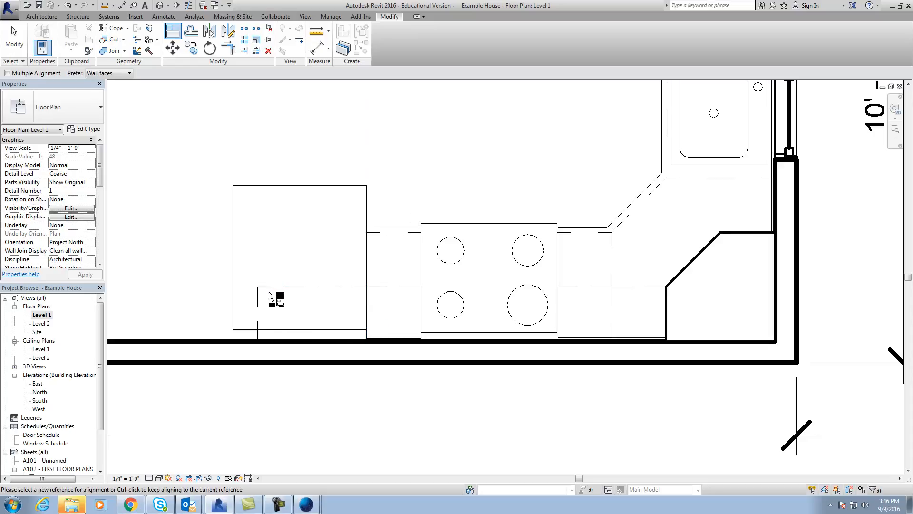
key("Escape")
Set the width of the 24" single-door upper cabinet type to 2' 6".
left_click(261, 305)
left_click(84, 130)
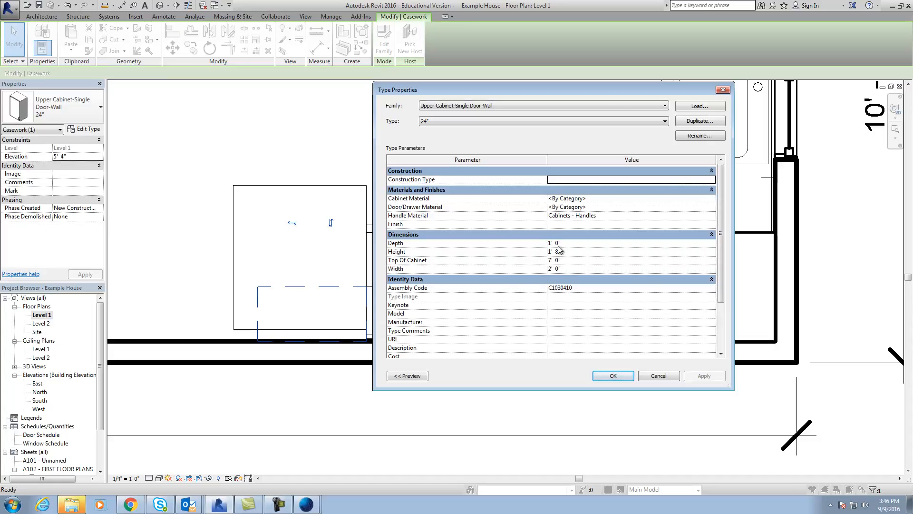
left_click(561, 269)
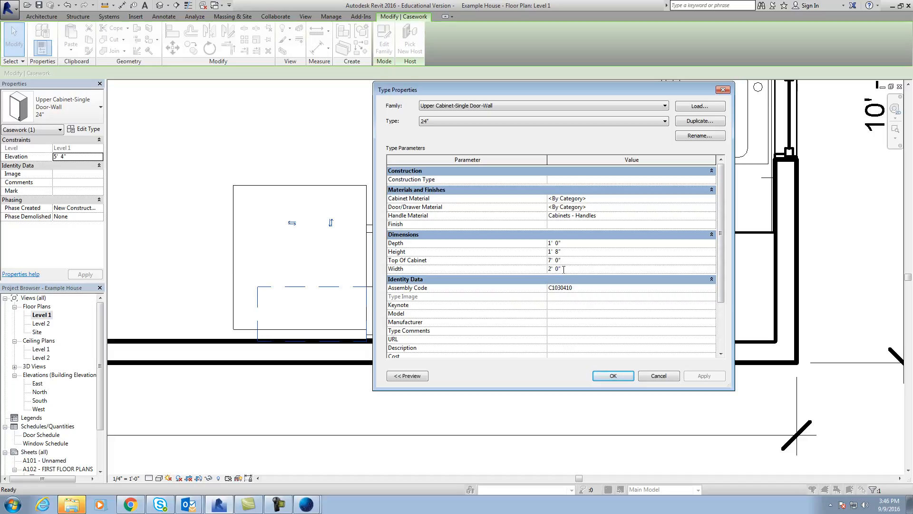
type("2 6")
key("Return")
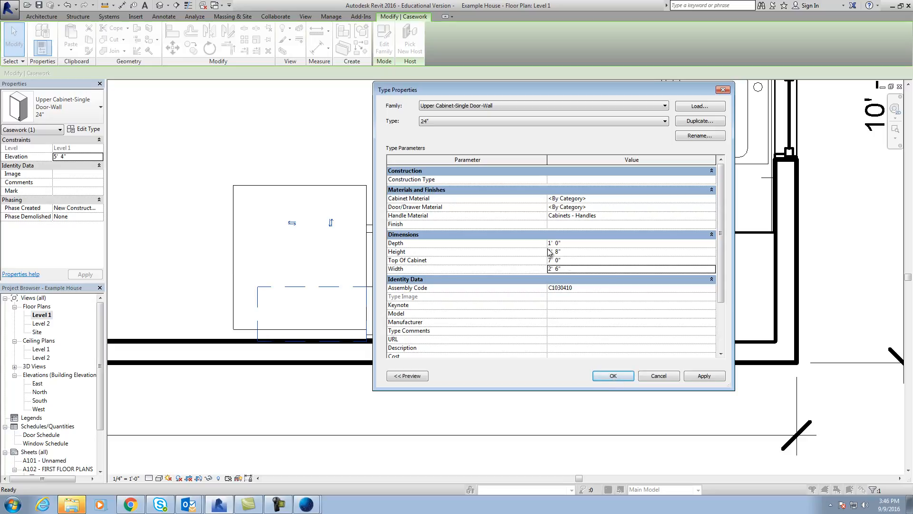
left_click(724, 379)
left_click(623, 375)
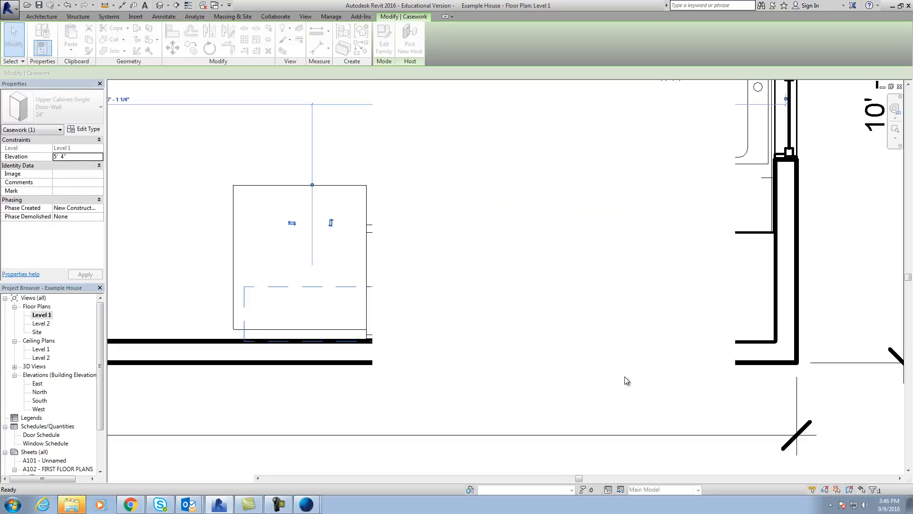
Align the widened cabinet's range-side edge with the side of the refrigerator in plan.
key("Escape")
key("a")
key("l")
left_click(367, 206)
left_click(381, 307)
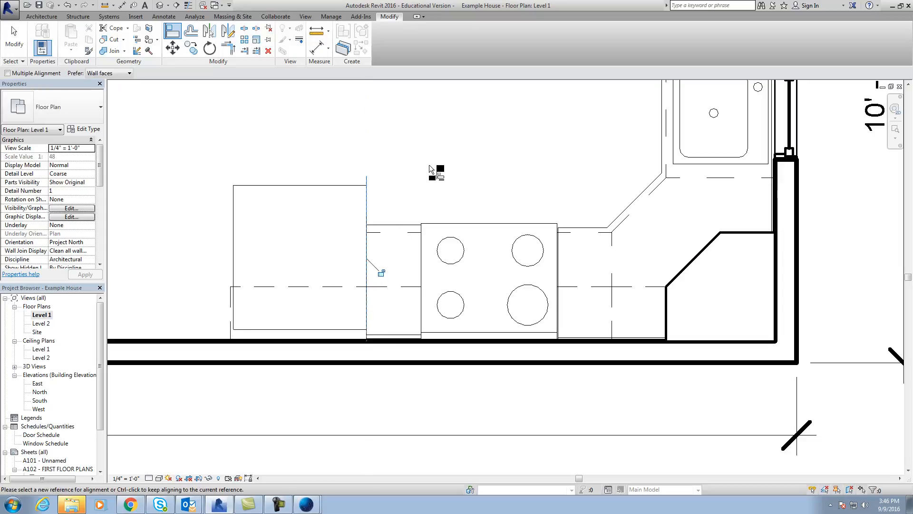
Inspect the upper cabinet over the refrigerator in the kitchen perspective, 3D View 14.
scroll(330, 221, "down", 2)
left_click(890, 87)
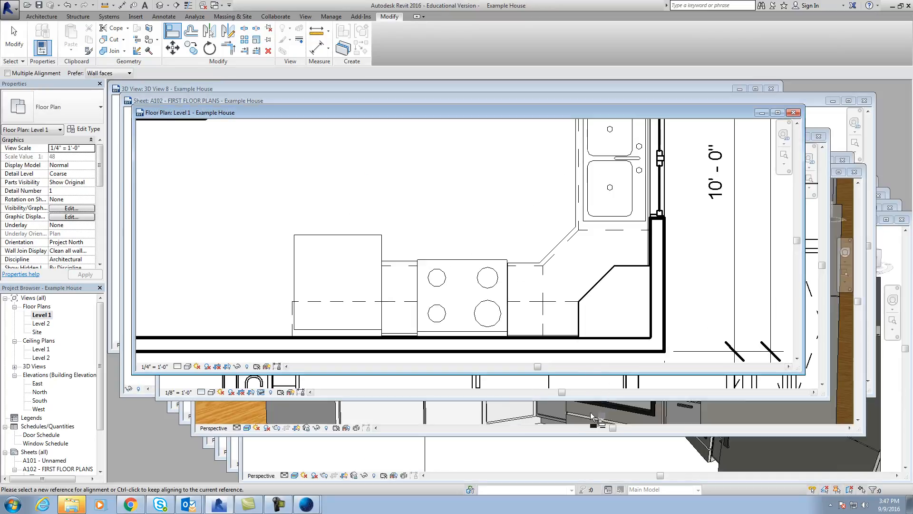
left_click(590, 412)
scroll(715, 260, "down", 2)
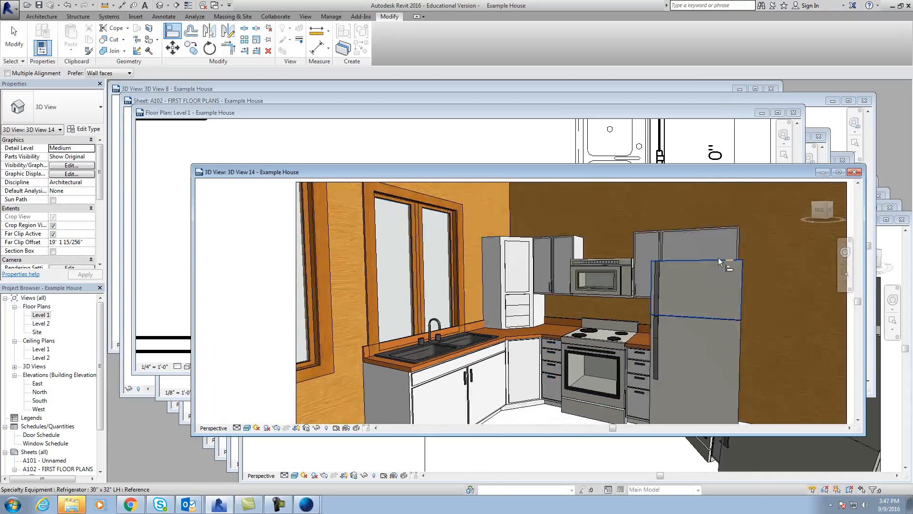
scroll(718, 258, "up", 2)
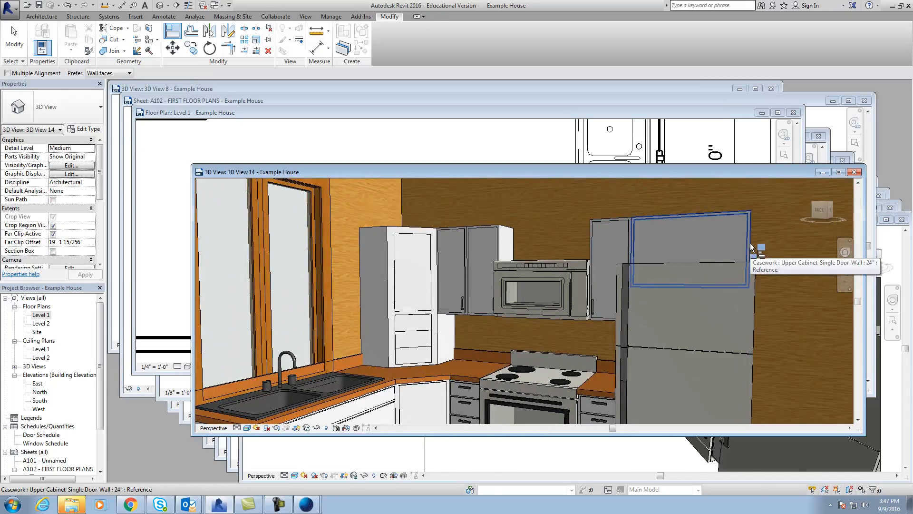
key("Escape")
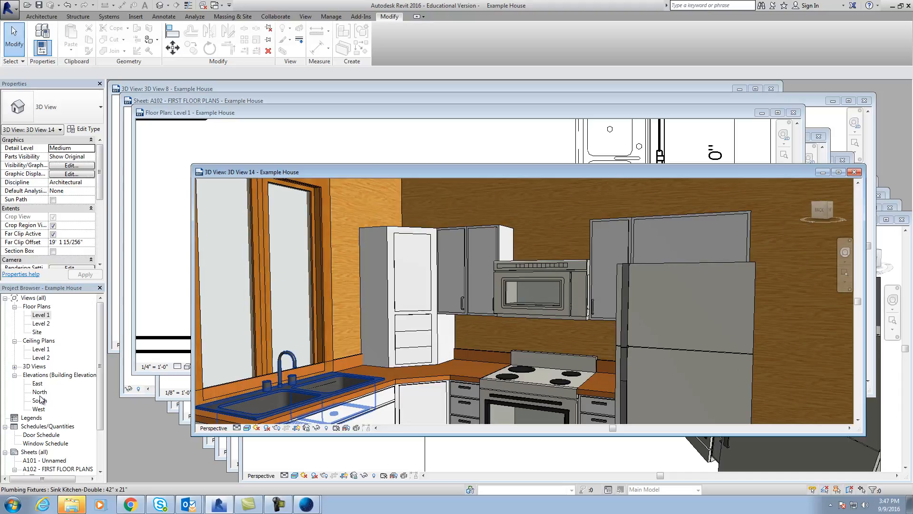
Measure the overlap between the upper cabinet's bottom edge and the refrigerator's top in the North elevation.
double_click(40, 392)
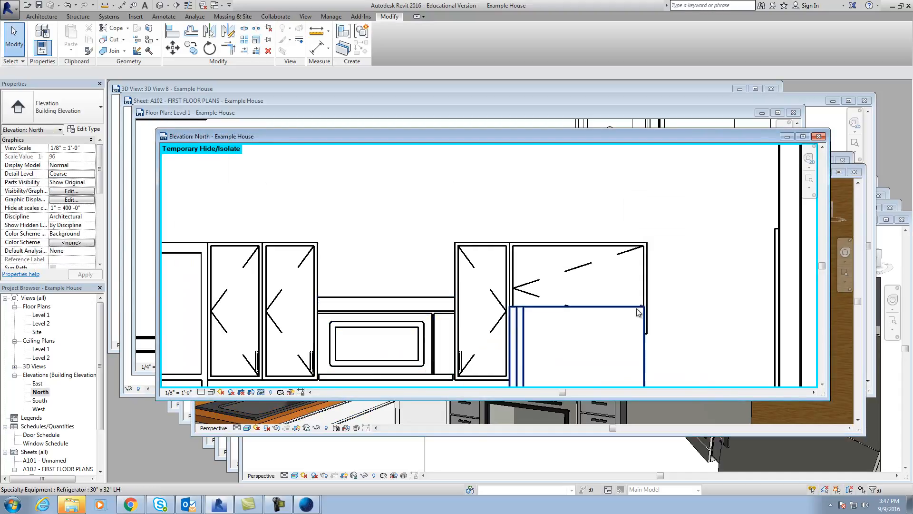
left_click(803, 136)
left_click(164, 16)
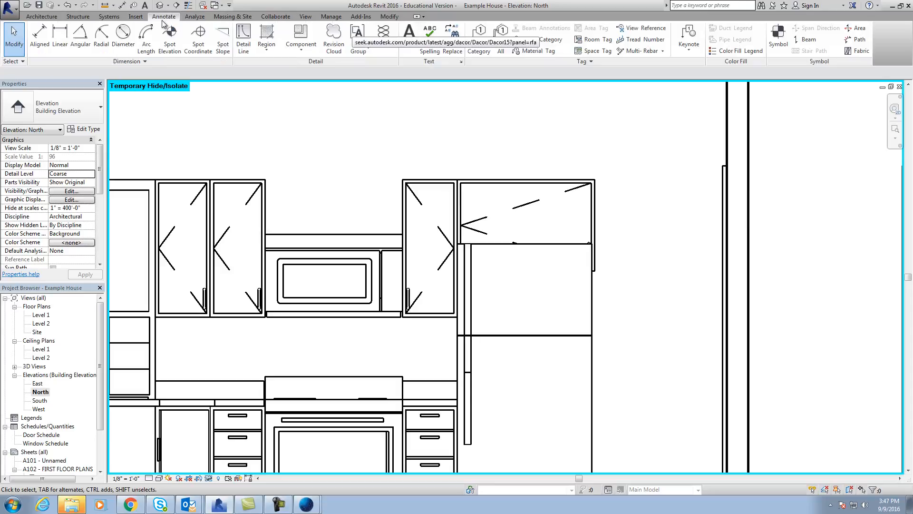
left_click(56, 34)
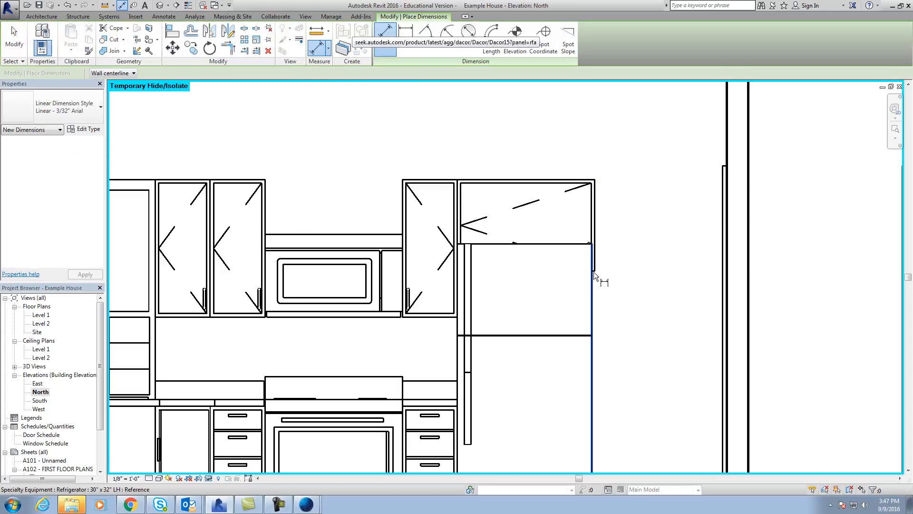
scroll(538, 264, "up", 5)
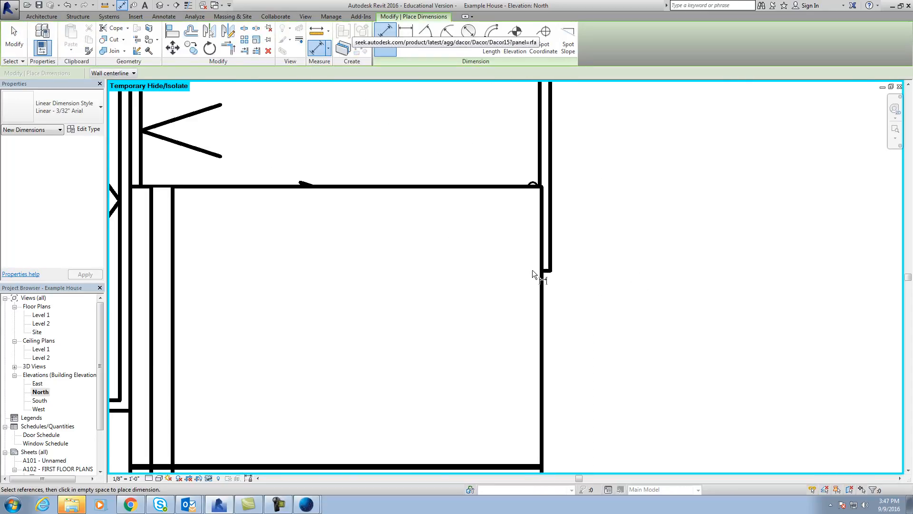
left_click(546, 270)
left_click(515, 186)
scroll(546, 230, "down", 3)
scroll(546, 230, "down", 3)
scroll(631, 266, "down", 3)
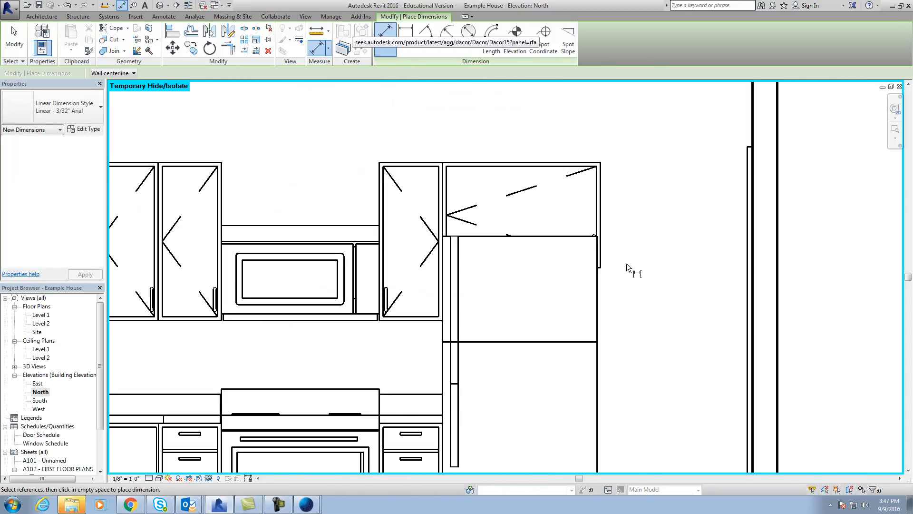
key("Escape")
key("Escape")
Set the height of the 24" single-door upper cabinet type over the refrigerator to 1' 0".
left_click(602, 208)
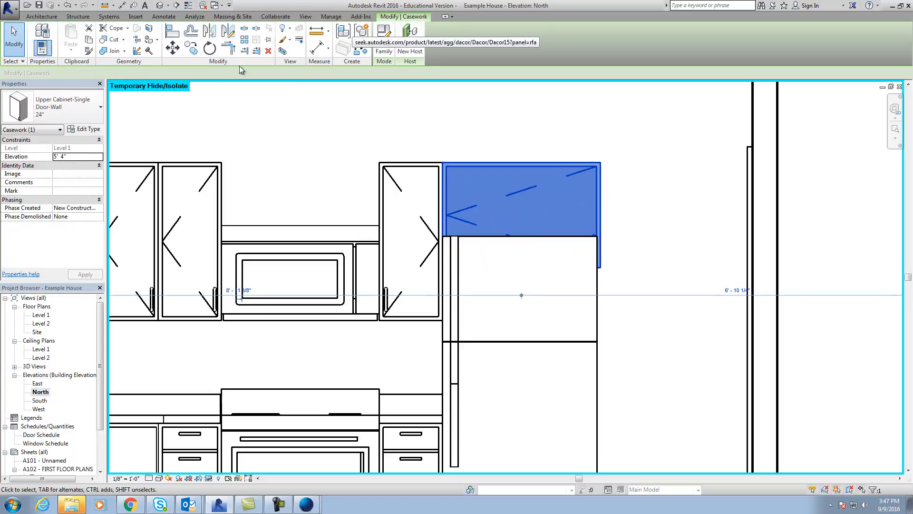
left_click(84, 128)
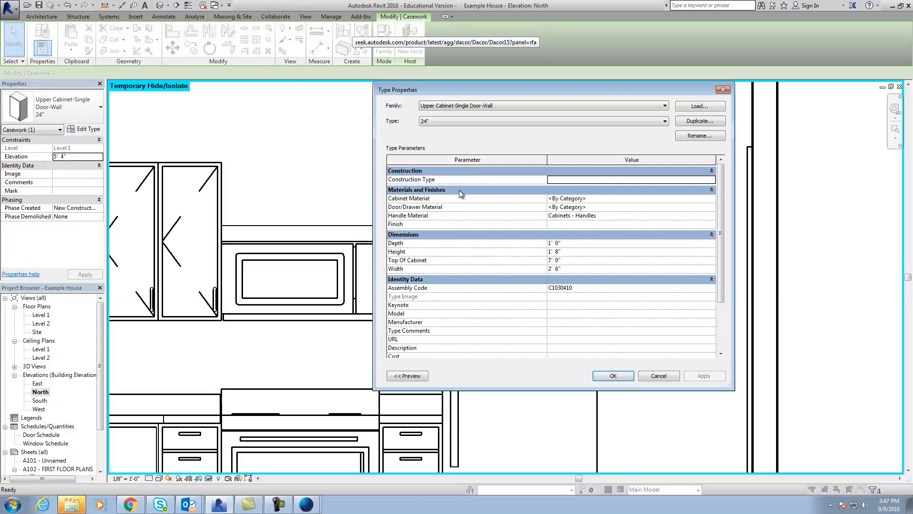
left_click(559, 253)
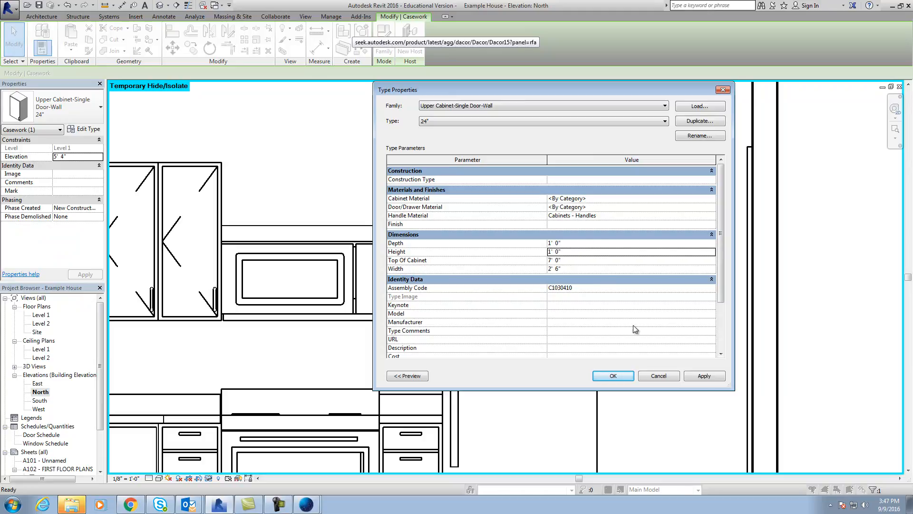
left_click(709, 375)
left_click(615, 376)
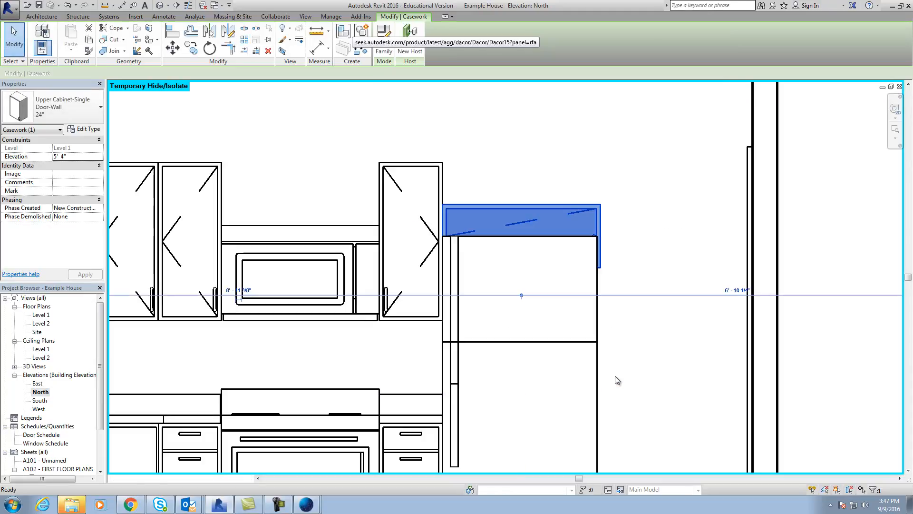
left_click(709, 333)
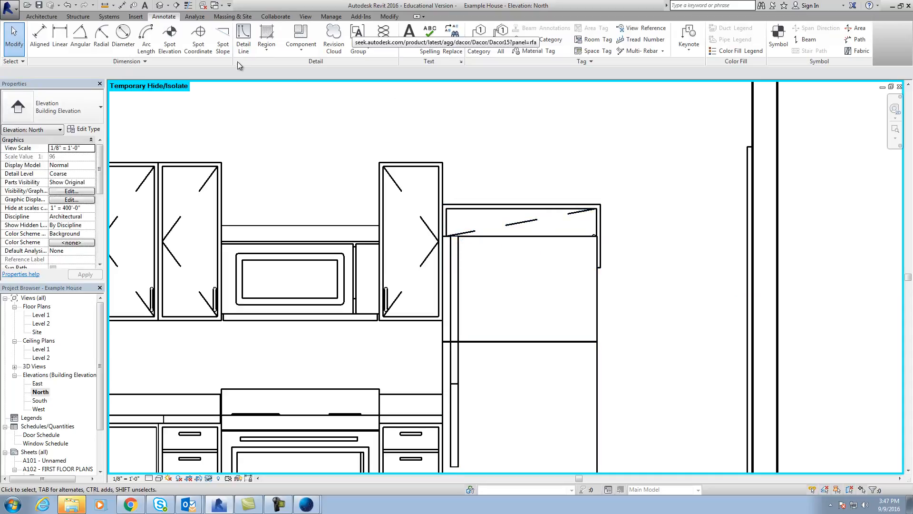
Align the top of the cabinet over the refrigerator with the top of the adjoining upper cabinet.
left_click(389, 16)
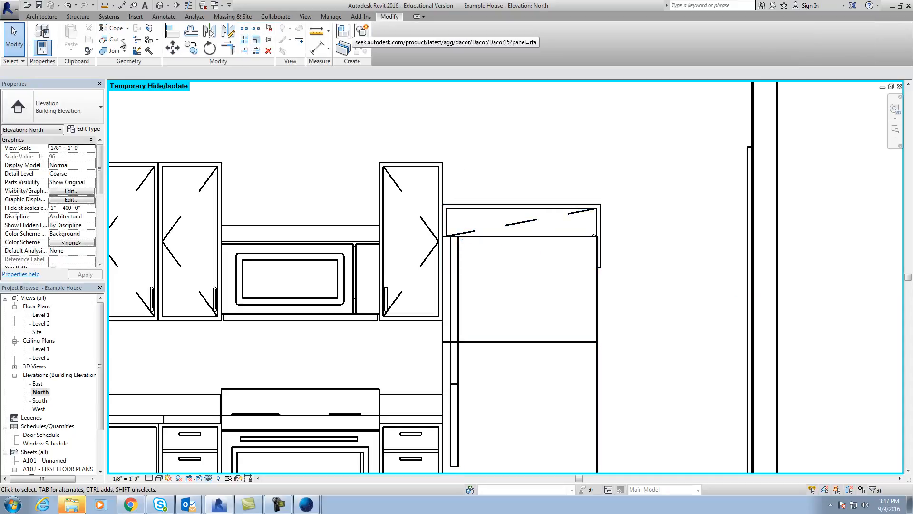
left_click(171, 39)
left_click(426, 162)
left_click(476, 204)
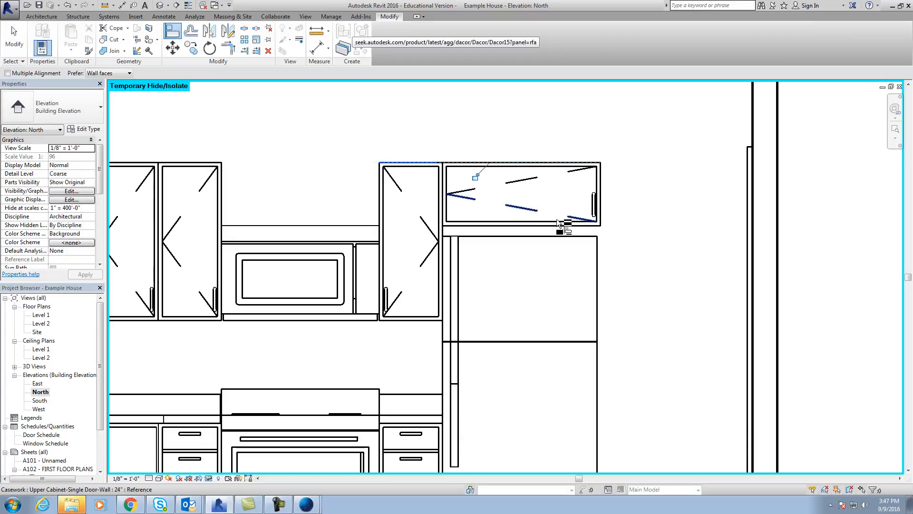
scroll(632, 251, "down", 1)
scroll(632, 251, "down", 1)
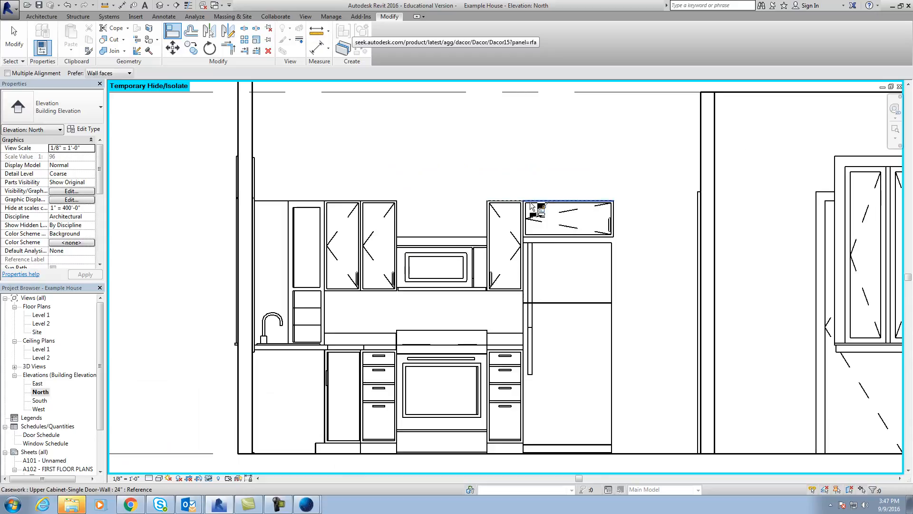
scroll(579, 214, "up", 2)
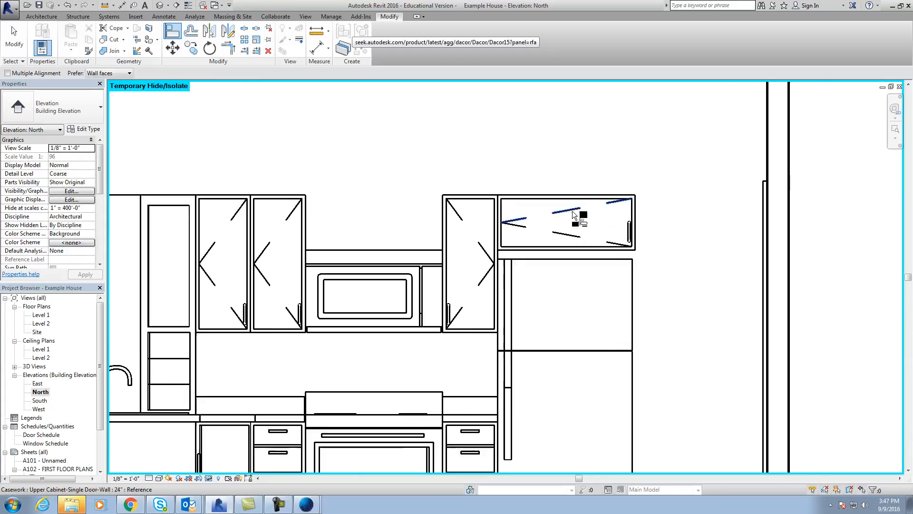
key("Escape")
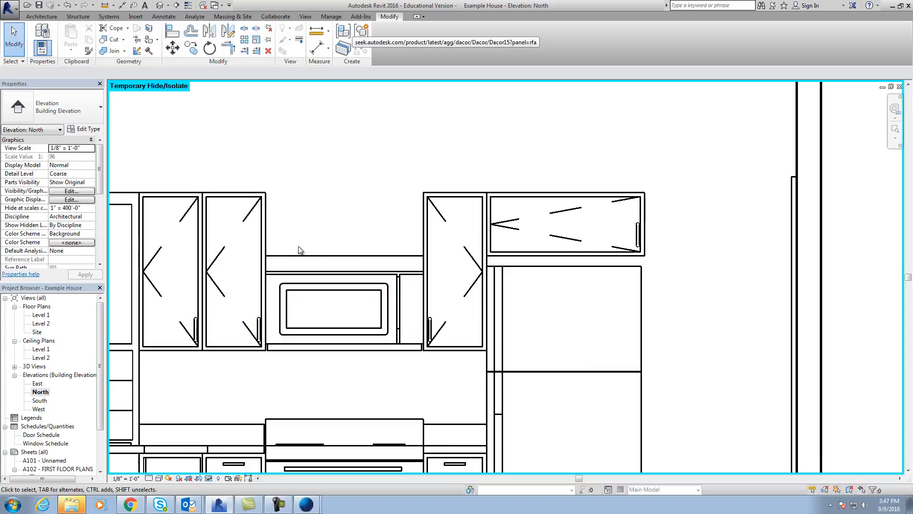
Create a camera view in the Level 1 floor plan, aimed from inside the room toward the kitchen.
scroll(355, 220, "down", 4)
left_click(42, 316)
double_click(43, 316)
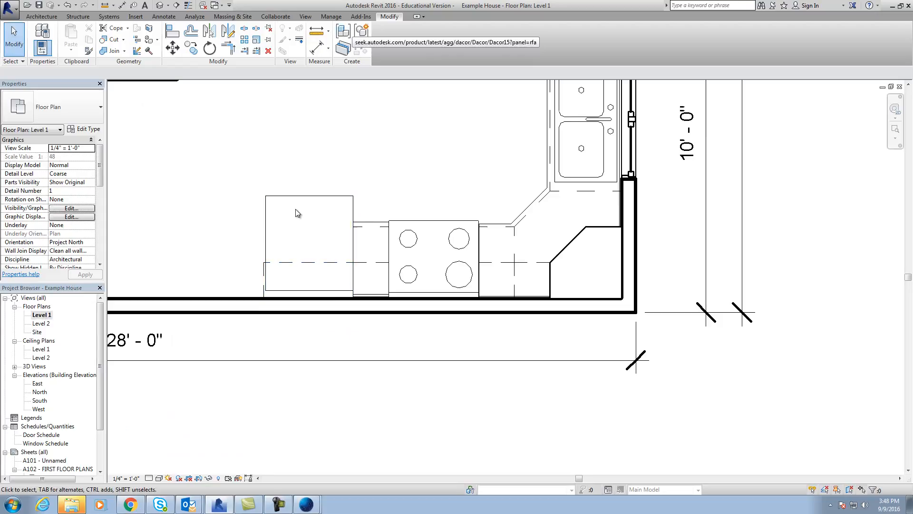
scroll(306, 331, "down", 2)
left_click(167, 6)
left_click(188, 30)
left_click(271, 169)
left_click(459, 350)
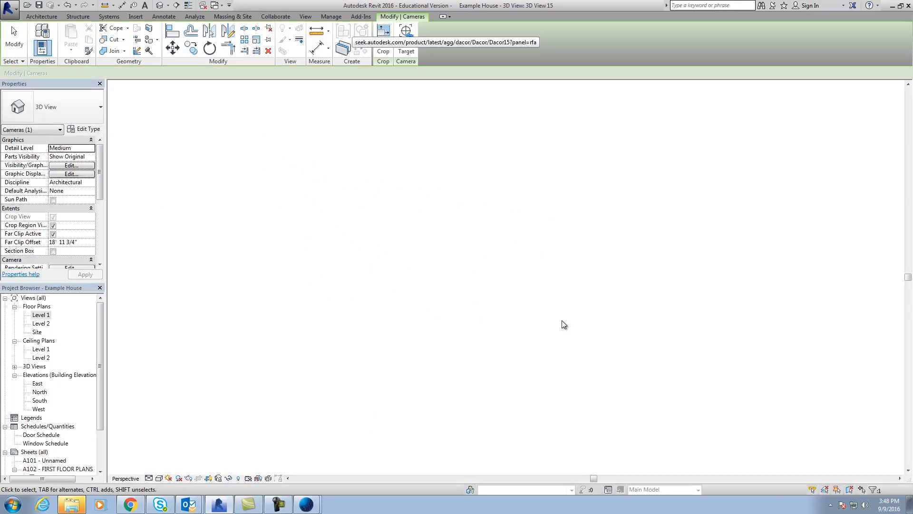
Enlarge the camera view's crop region to show the whole kitchen from the windows to the refrigerator, and set the Realistic visual style.
left_click_drag(667, 295, 828, 296)
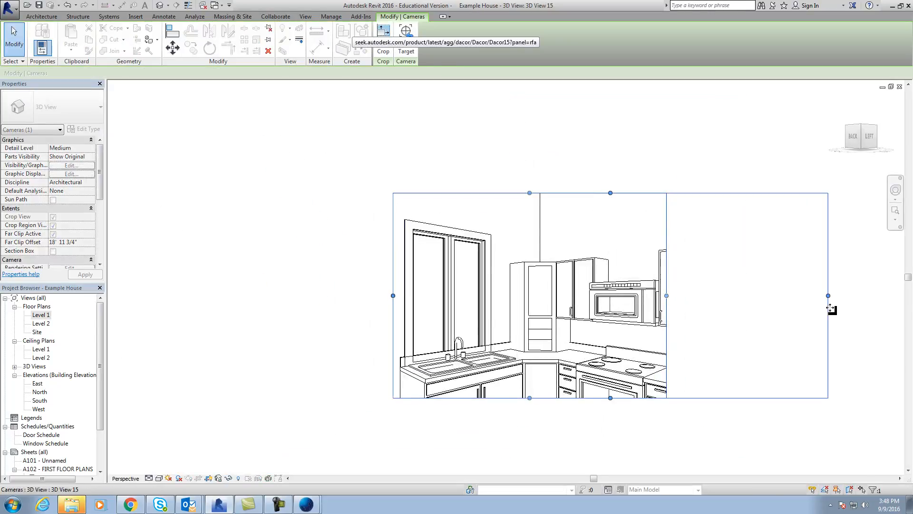
left_click_drag(611, 398, 614, 460)
left_click_drag(393, 325, 320, 328)
scroll(496, 302, "down", 1)
middle_click_drag(496, 303, 376, 251)
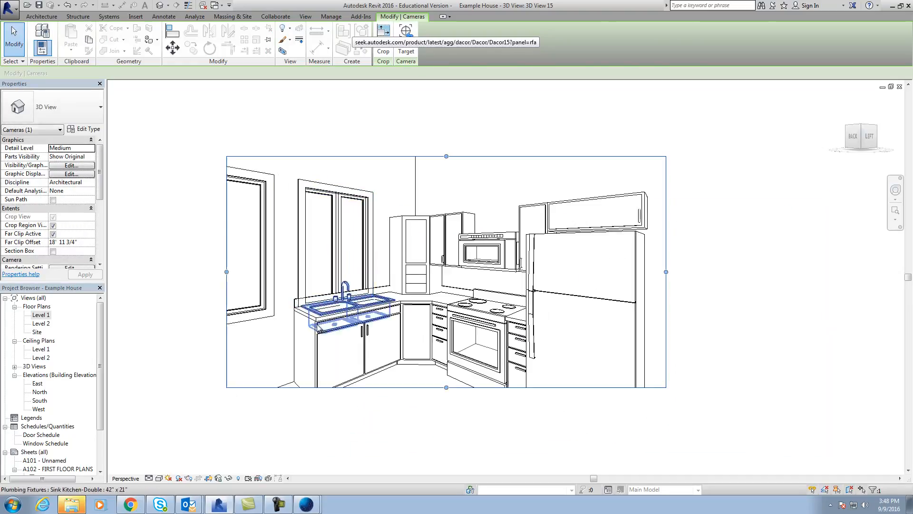
left_click(159, 478)
left_click(174, 459)
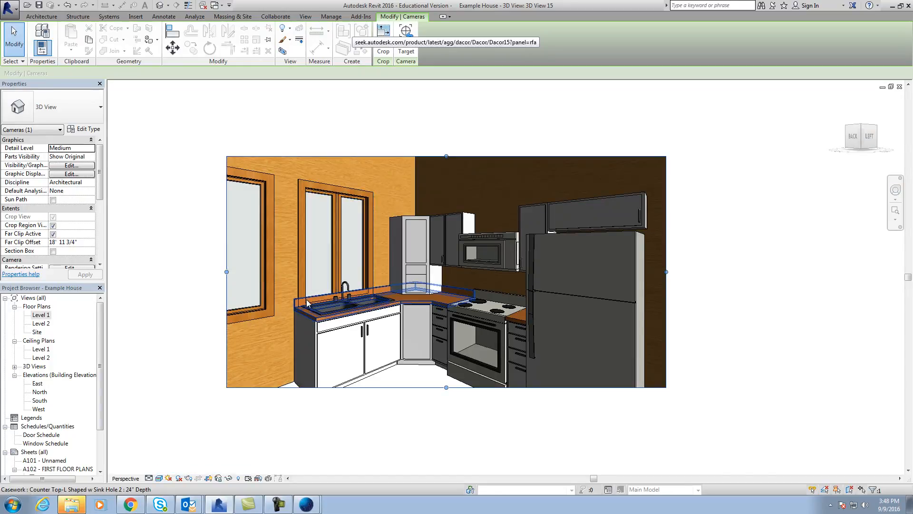
Duplicate the type of the 40 X 60 casement window above the sink as "kitchen window".
left_click(341, 235)
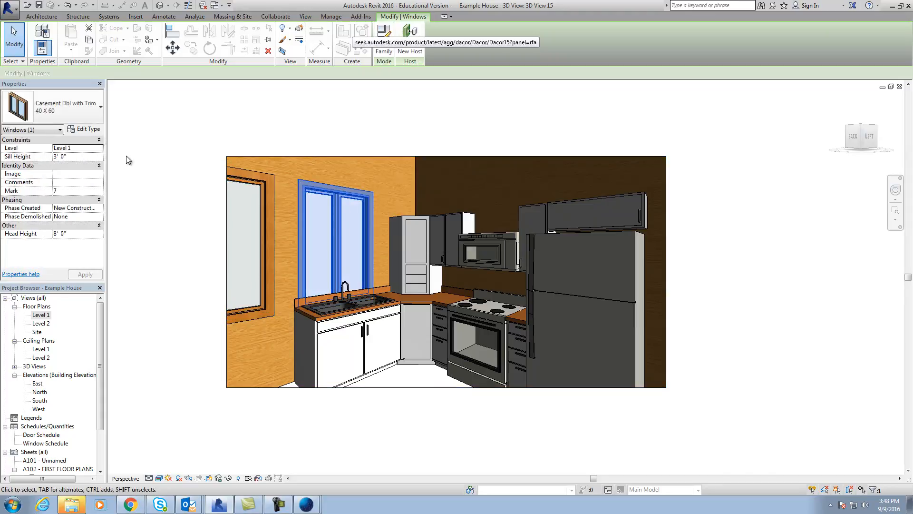
left_click(81, 131)
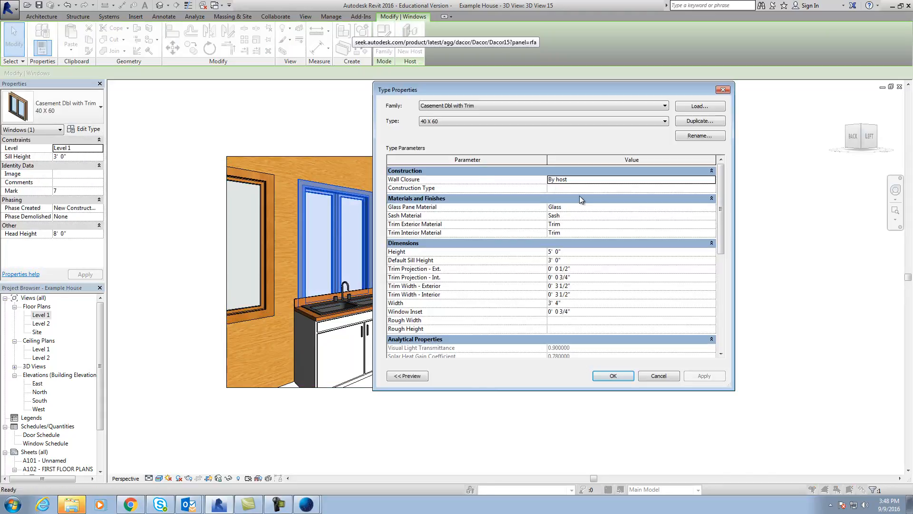
left_click(703, 121)
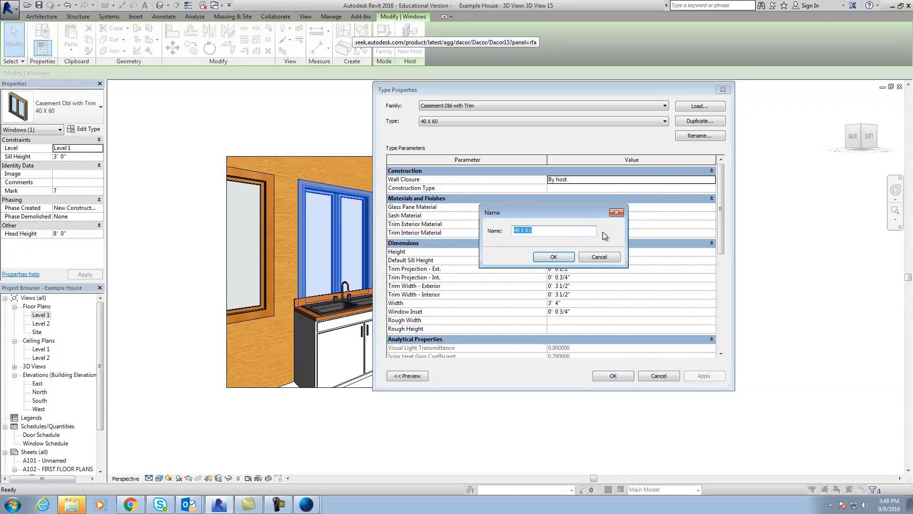
type("kitchen window")
left_click(559, 255)
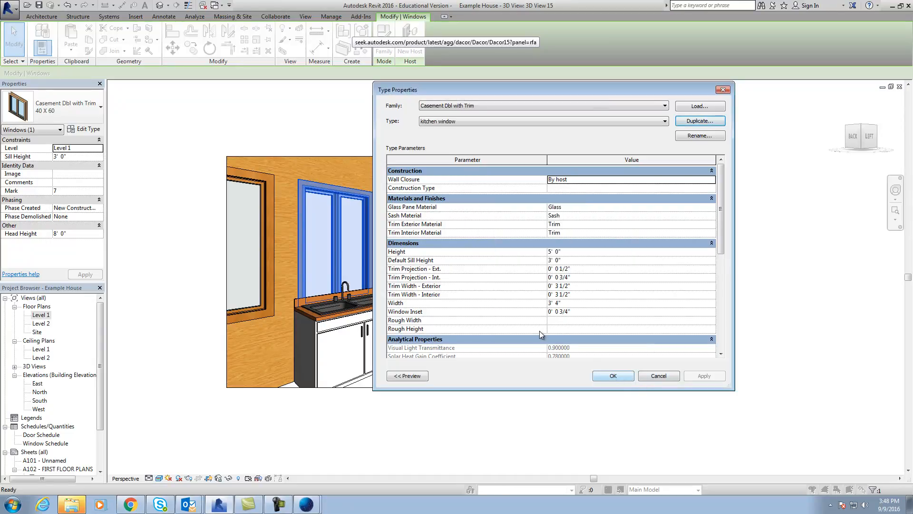
left_click(628, 376)
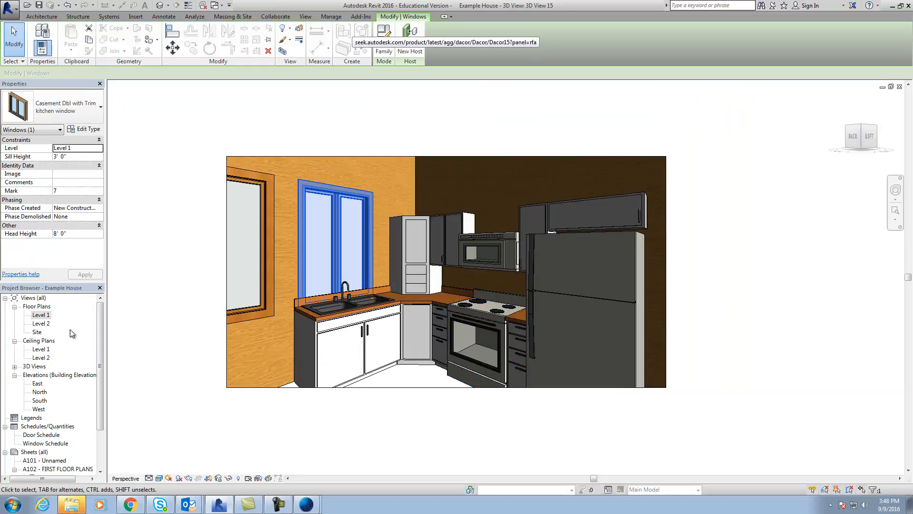
Locate the kitchen window in the Level 1 plan, open the East elevation and reset its temporary hide/isolate.
double_click(40, 315)
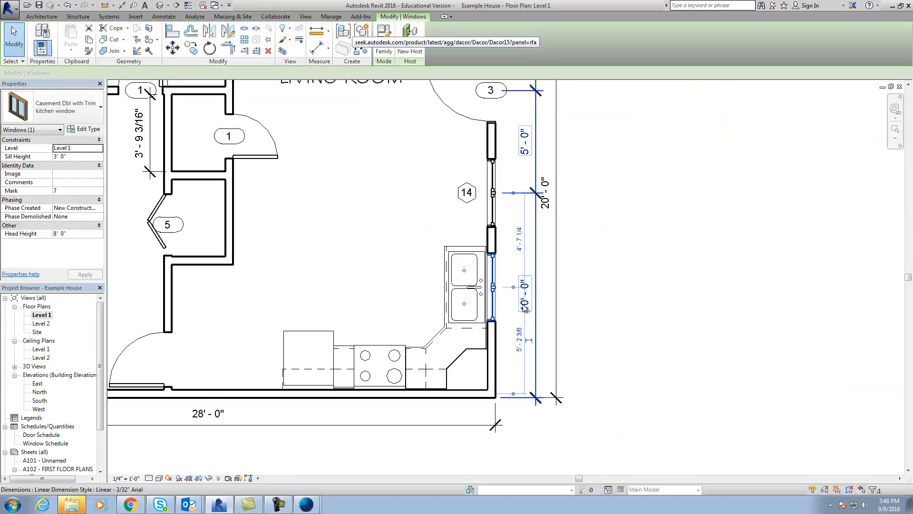
scroll(717, 328, "down", 3)
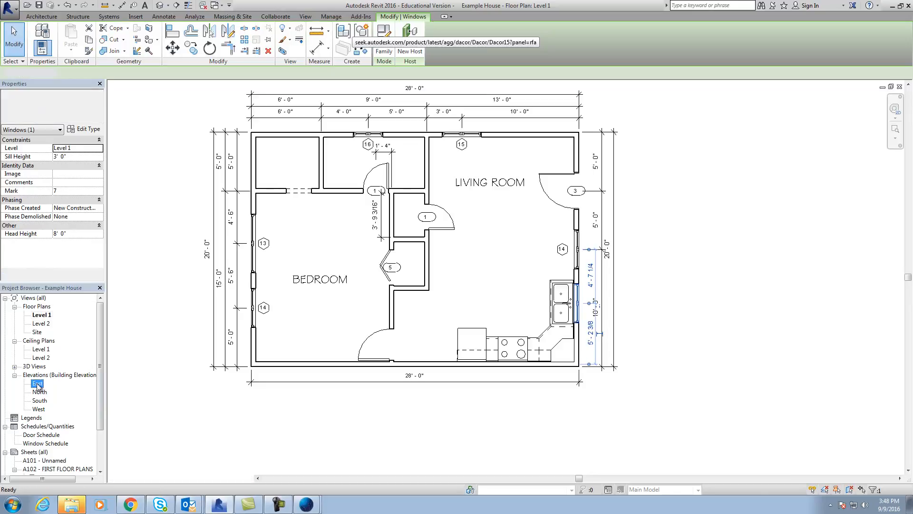
double_click(38, 384)
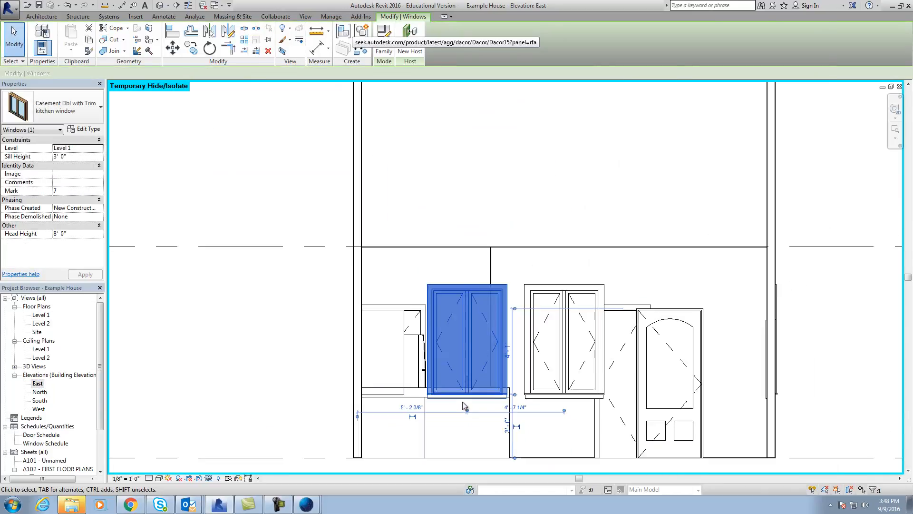
scroll(464, 406, "down", 2)
left_click(207, 479)
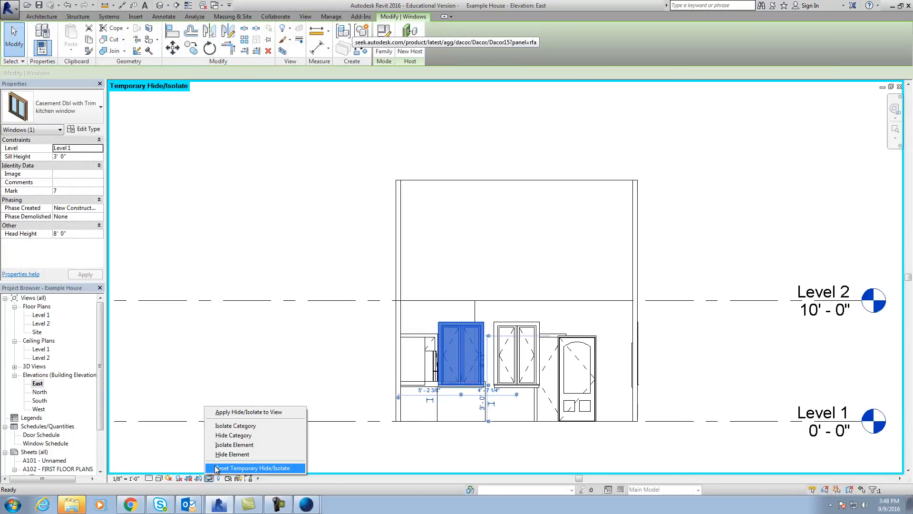
left_click(229, 466)
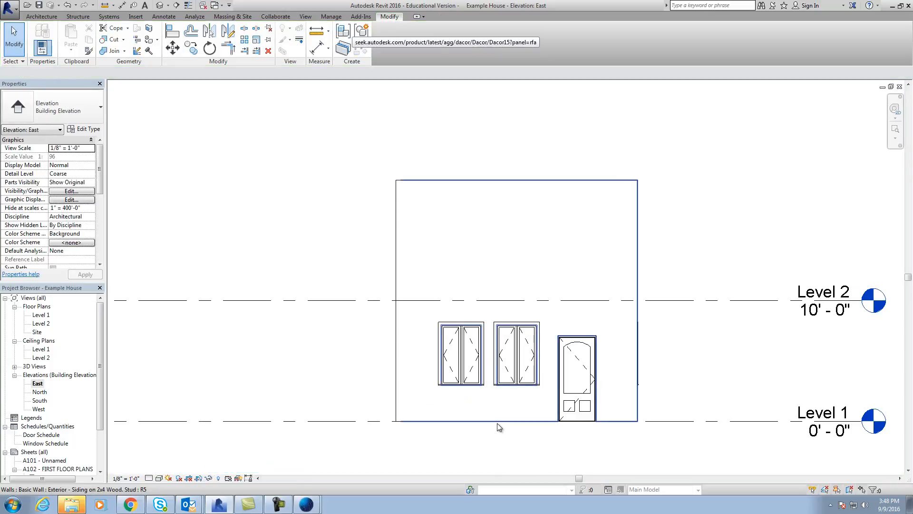
Temporarily hide the exterior siding wall in the East elevation to expose the kitchen behind it.
left_click(448, 434)
left_click(208, 478)
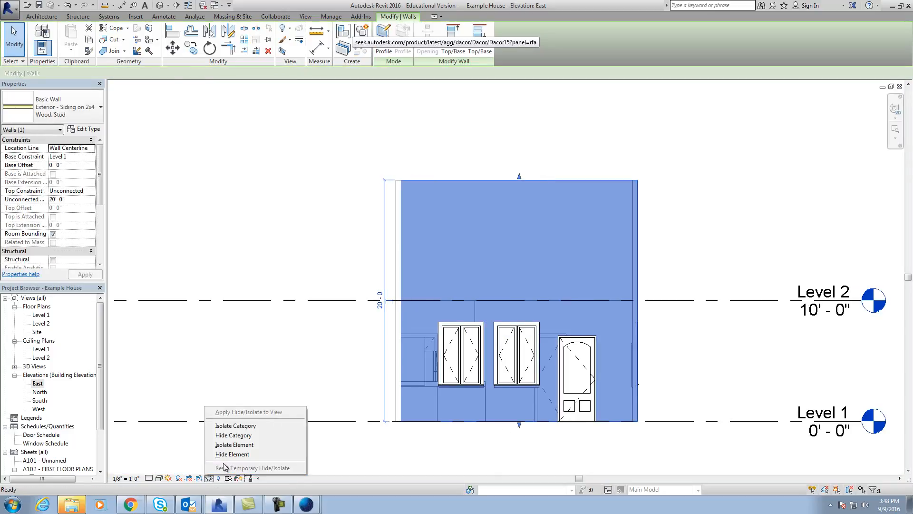
left_click(241, 453)
key("Escape")
scroll(495, 390, "up", 5)
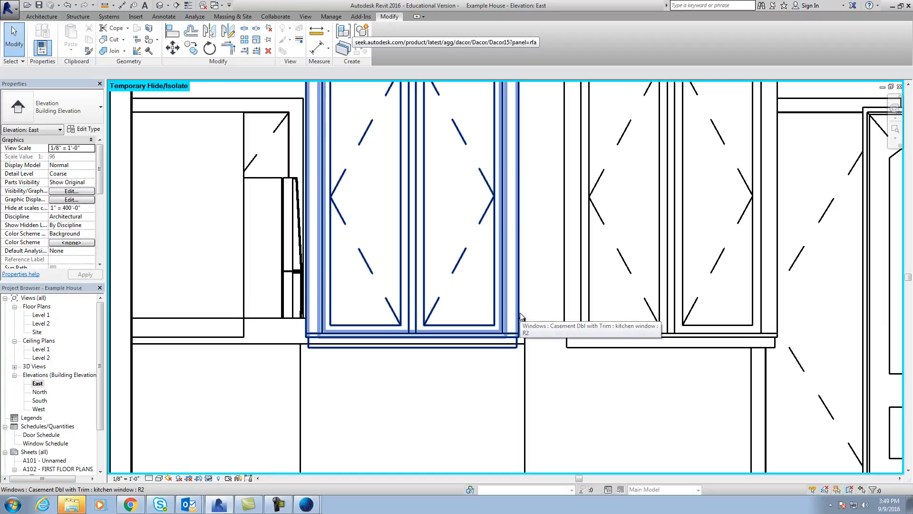
Measure the vertical overlap between the kitchen window's bottom edge and the top of the countertop's backsplash.
left_click(158, 18)
left_click(40, 36)
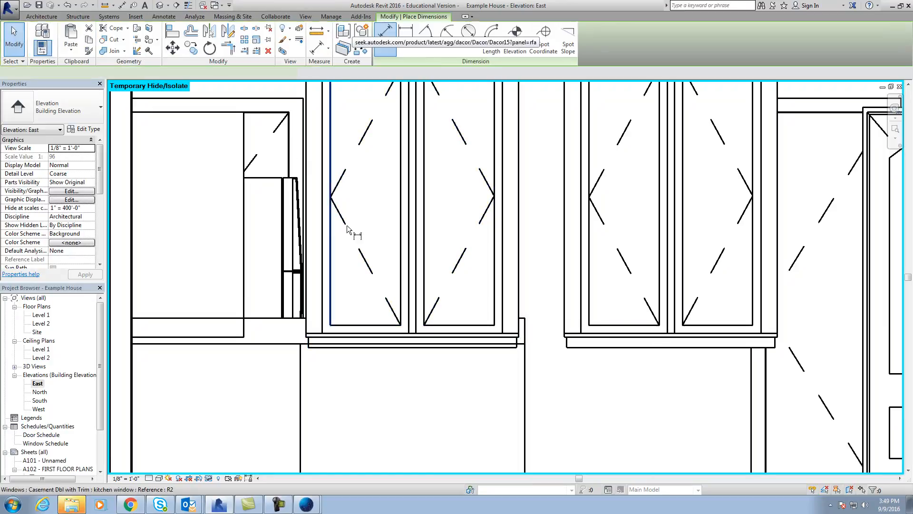
left_click(513, 336)
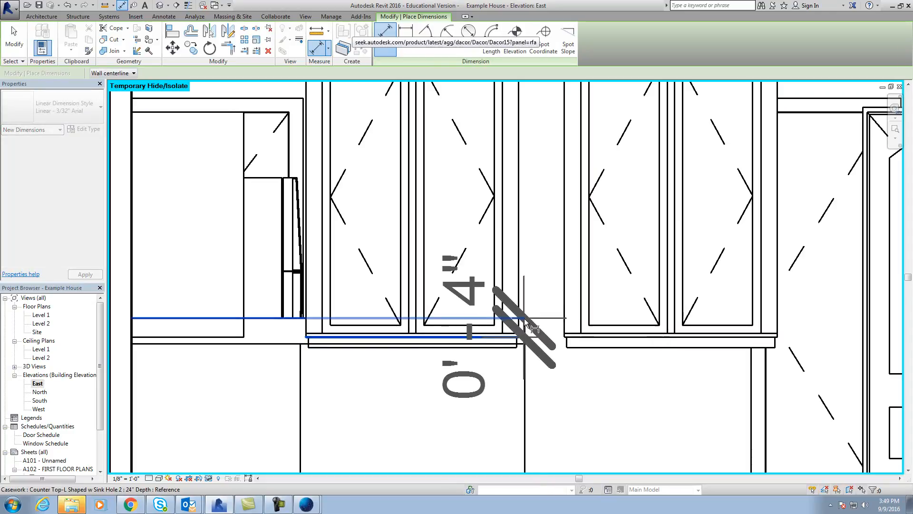
key("Escape")
scroll(451, 401, "down", 2)
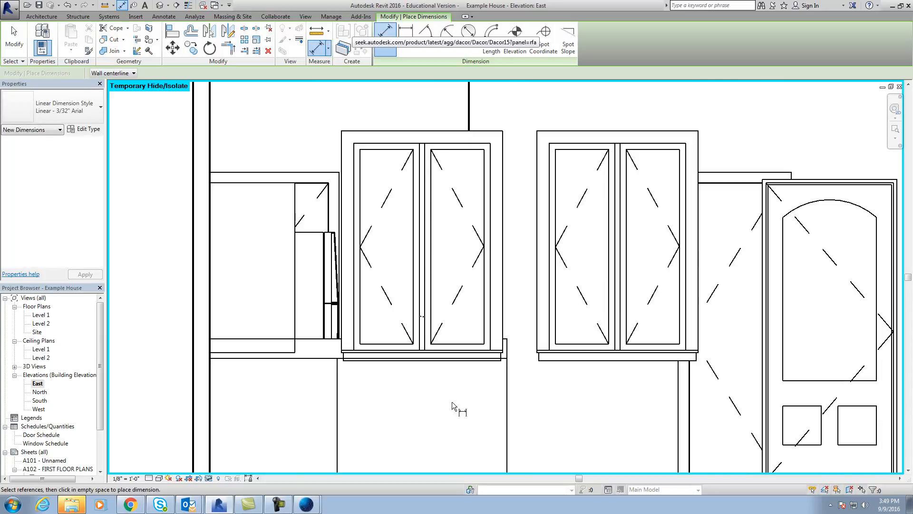
key("Escape")
Set the height of the "kitchen window" type to 4' 6".
left_click(502, 179)
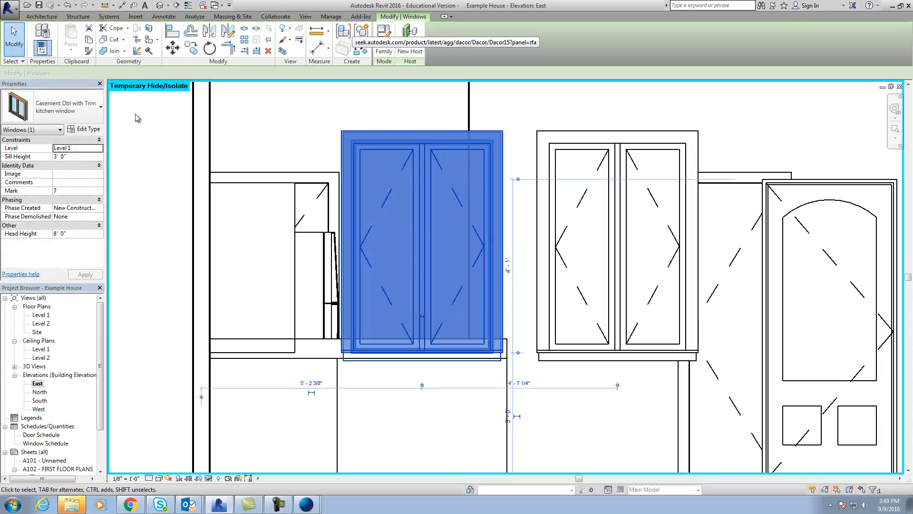
left_click(79, 130)
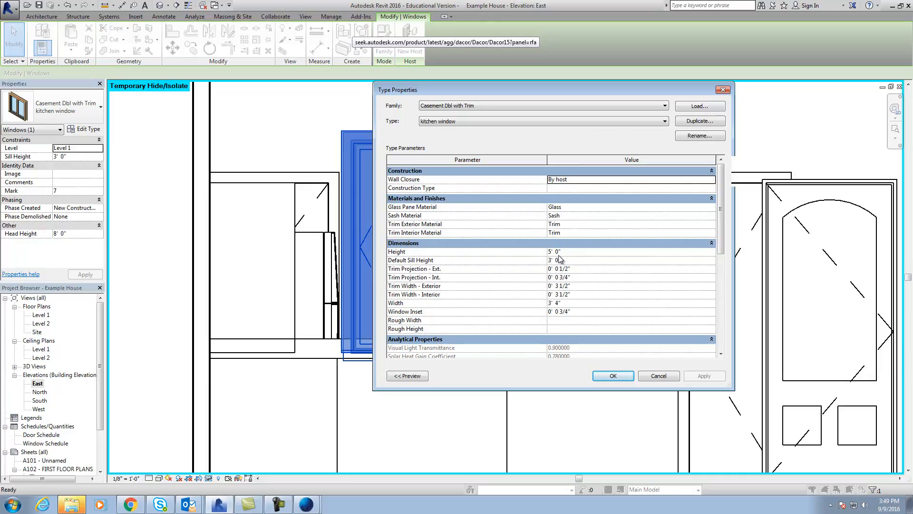
left_click(560, 252)
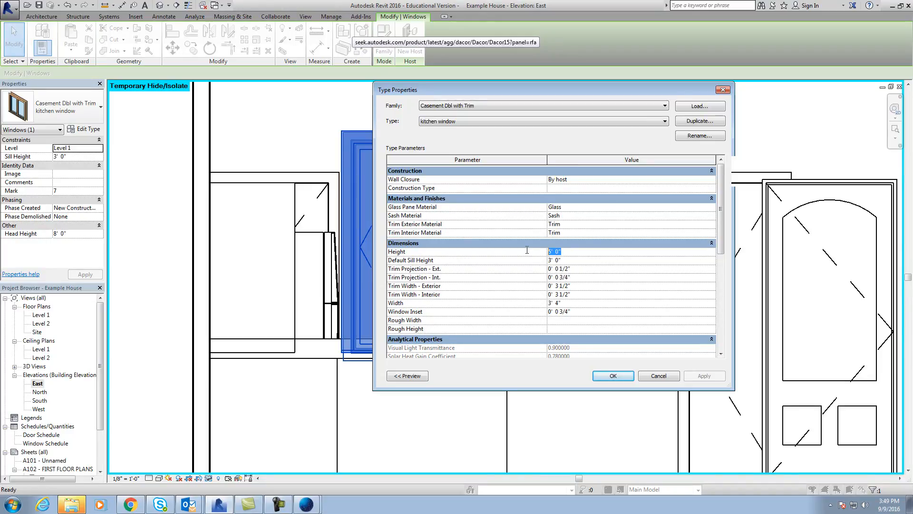
type("4 6")
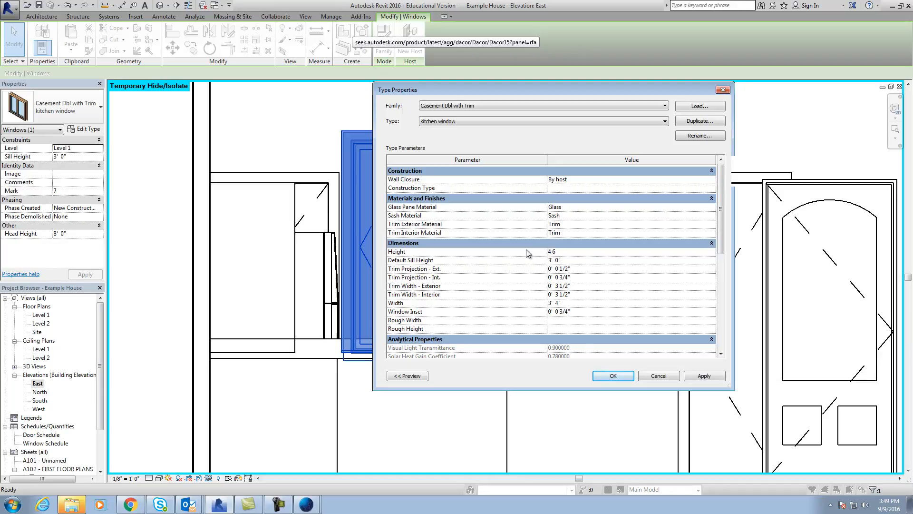
left_click(695, 376)
left_click(613, 376)
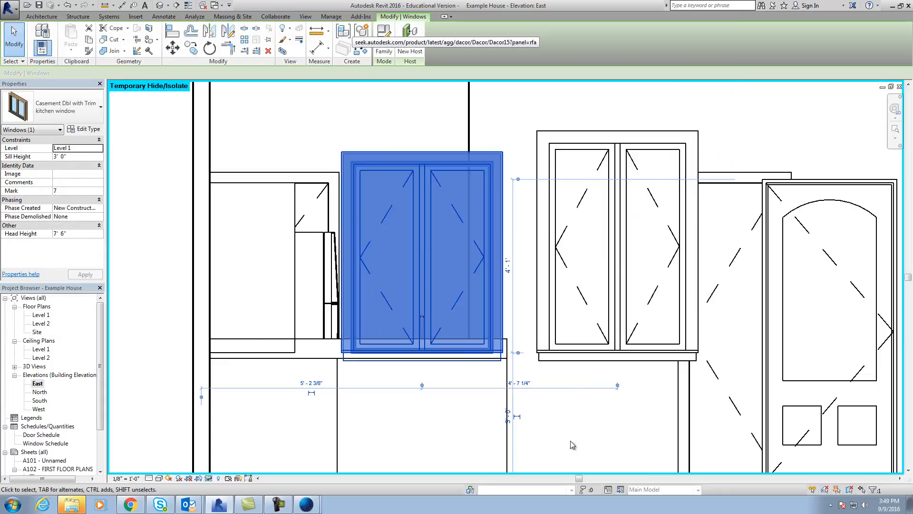
key("Escape")
Align the top of the kitchen window with the top of the neighbouring casement window in the East elevation.
left_click(389, 16)
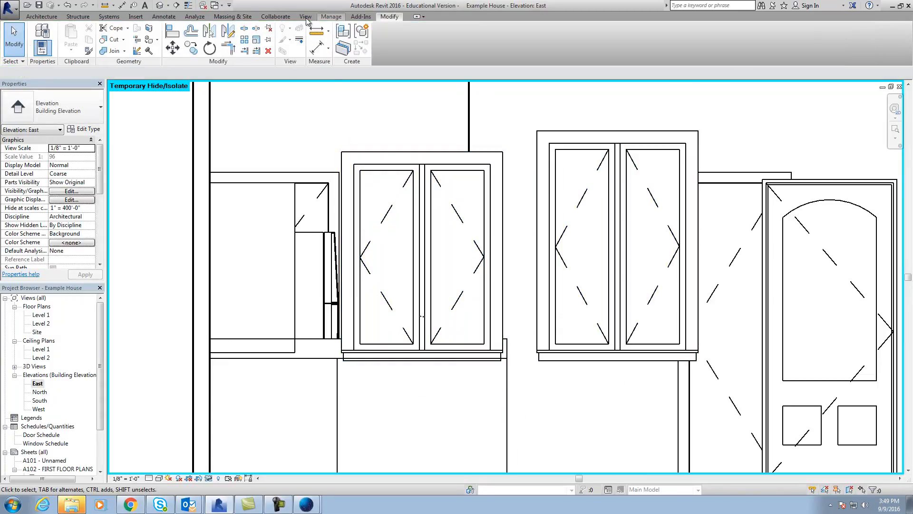
left_click(171, 34)
left_click(574, 132)
left_click(486, 153)
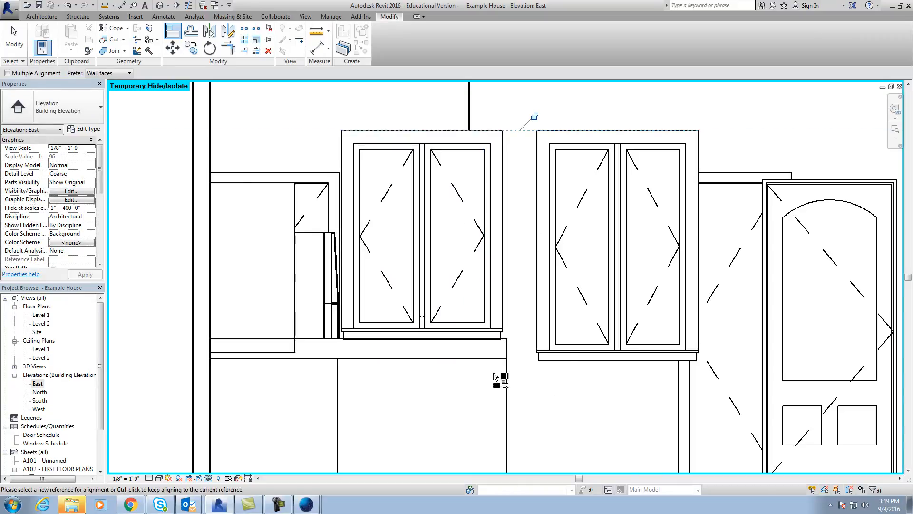
scroll(489, 376, "up", 3)
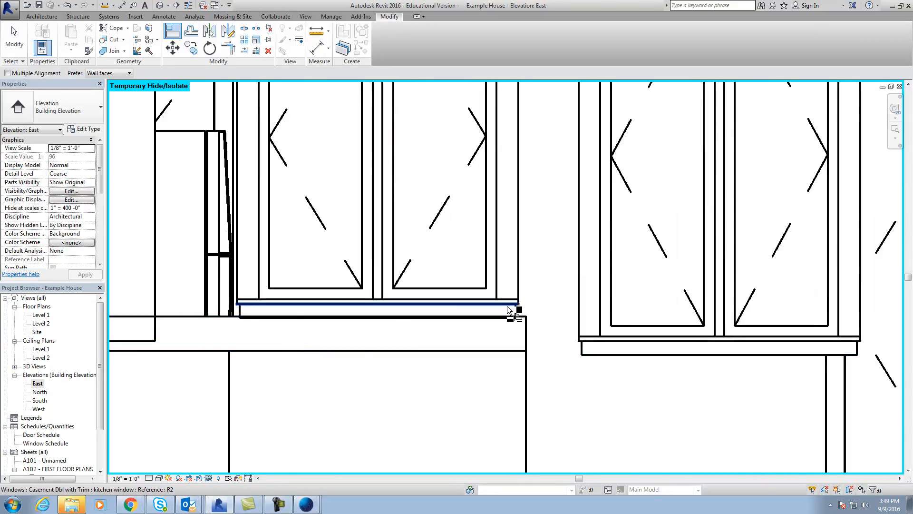
scroll(632, 397, "down", 3)
key("Escape")
key("Escape")
Return to the Level 1 floor plan, restore the view windows to cascaded size and bring the 3D View 15 kitchen camera view forward.
double_click(42, 315)
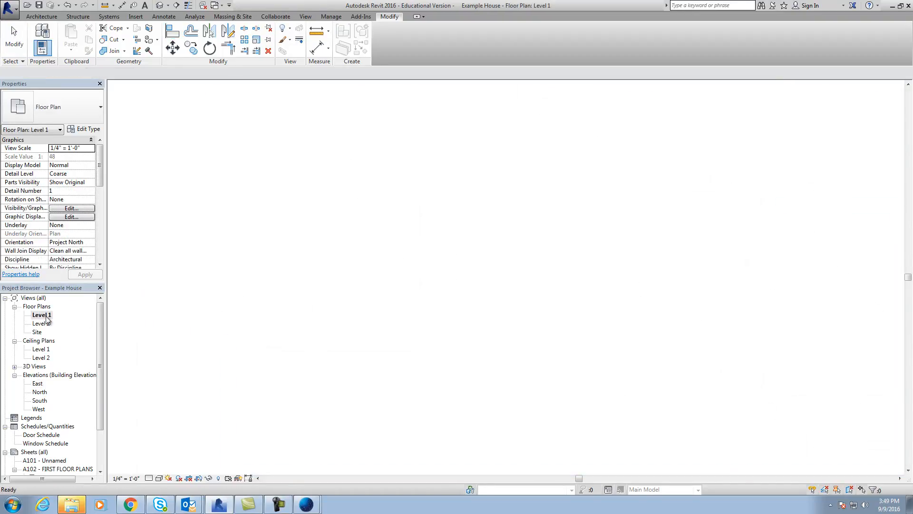
scroll(423, 362, "down", 3)
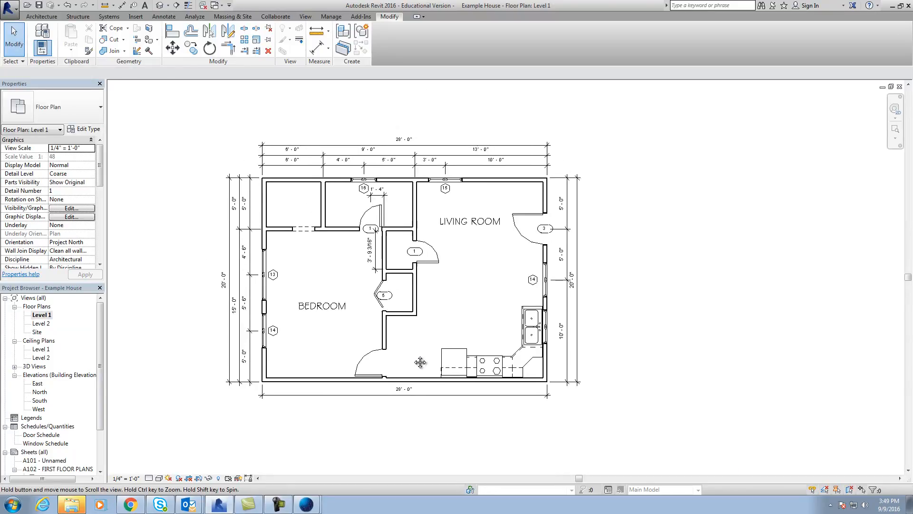
scroll(518, 358, "up", 2)
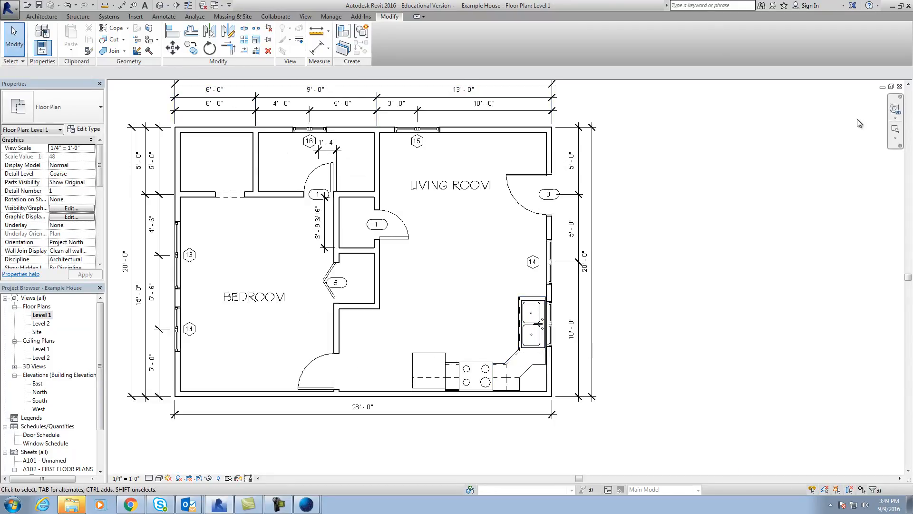
left_click(891, 87)
left_click(549, 410)
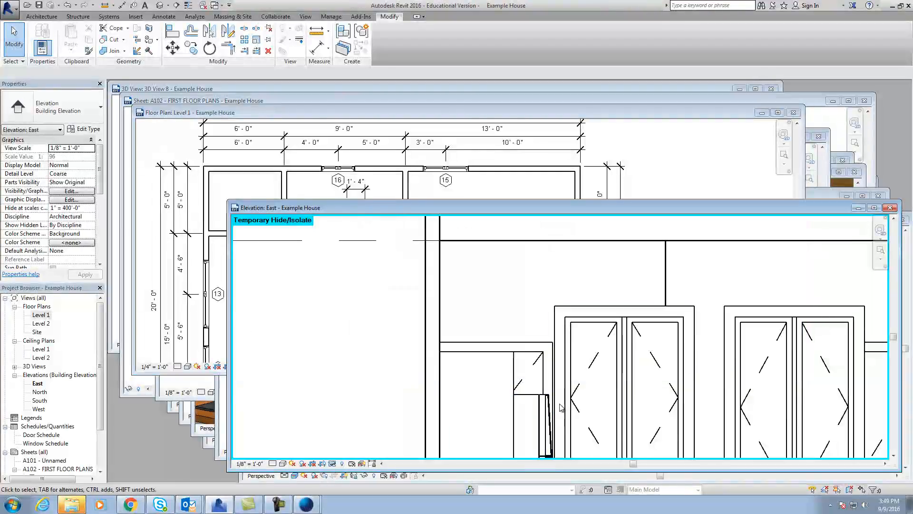
left_click(875, 208)
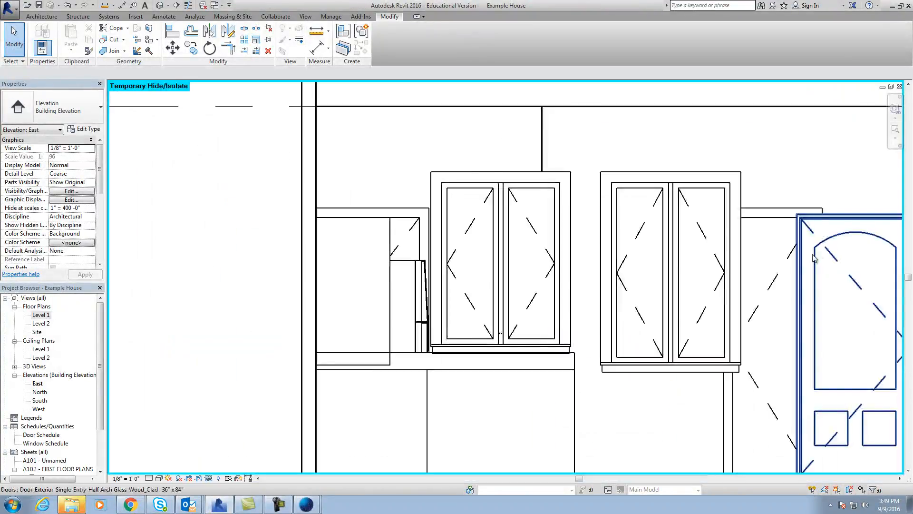
left_click(891, 87)
left_click(607, 402)
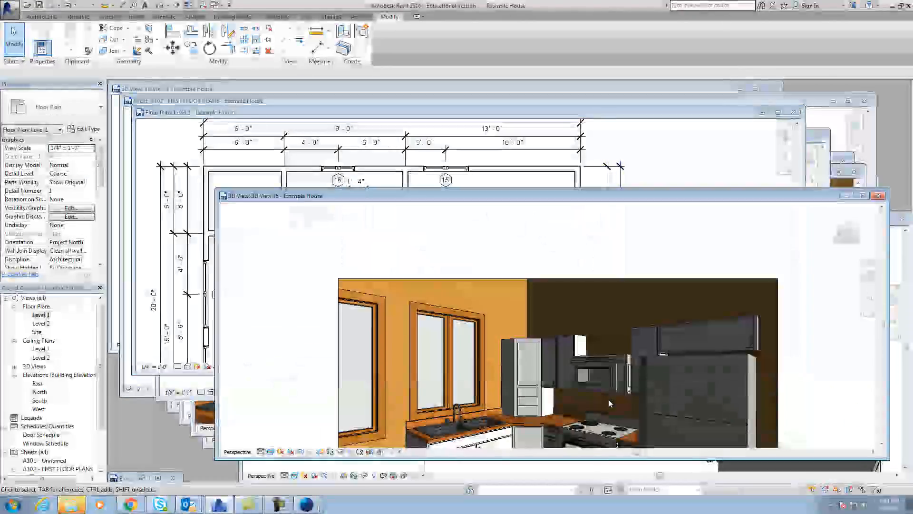
Set the sill height of the kitchen window above the sink to 3' 8".
scroll(607, 390, "down", 2)
middle_click_drag(601, 393, 583, 319)
scroll(419, 325, "up", 5)
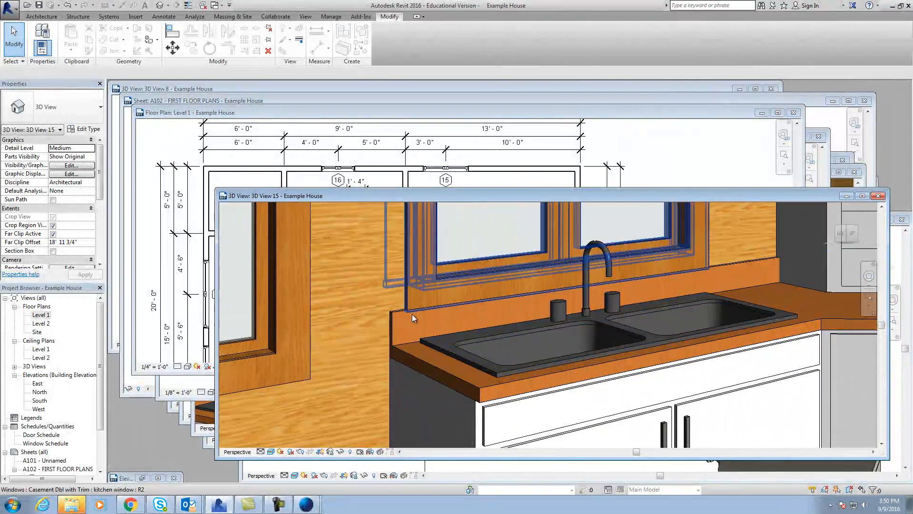
scroll(412, 313, "down", 3)
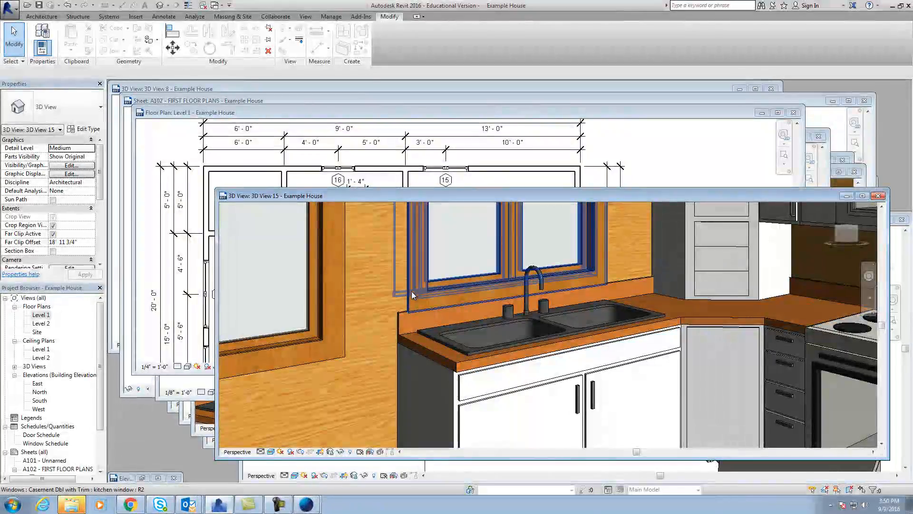
left_click(412, 294)
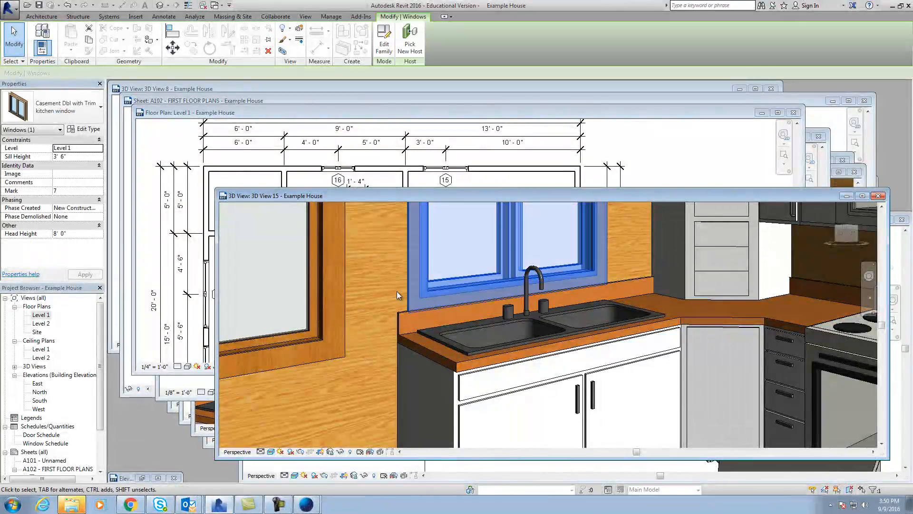
left_click(79, 155)
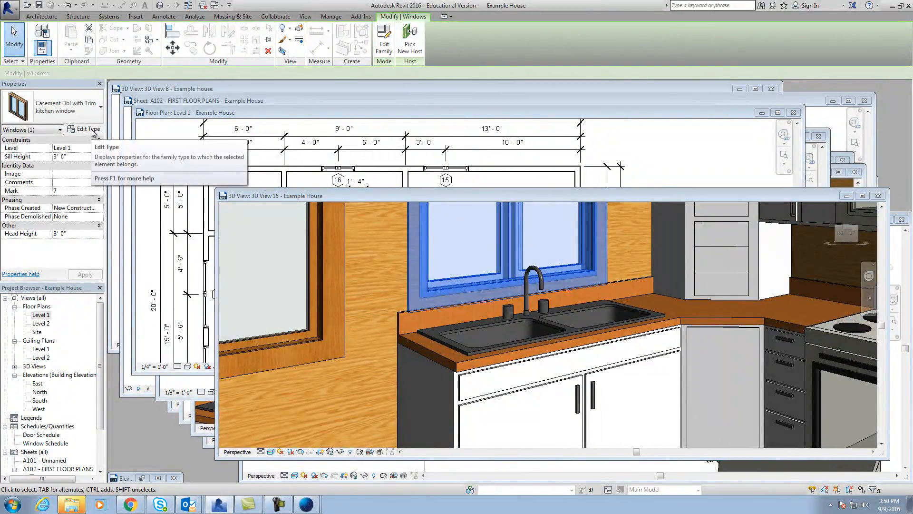
key("BackSpace")
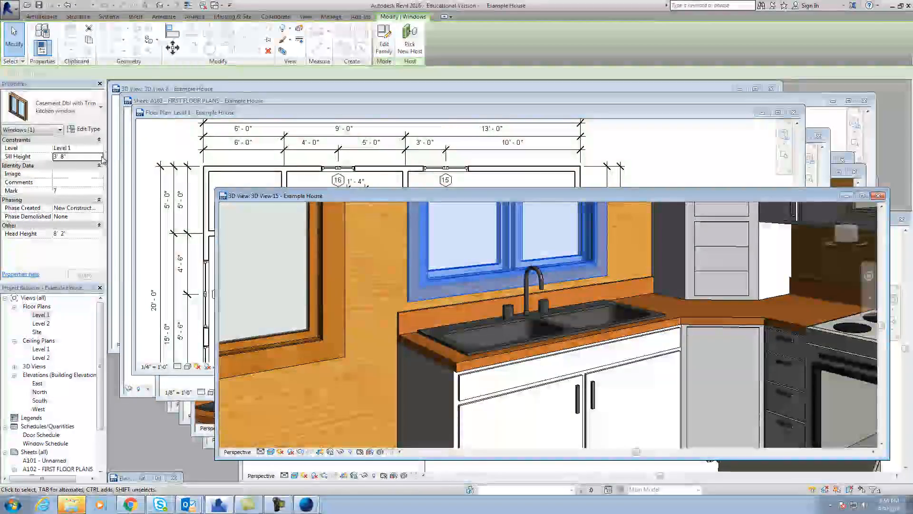
Set the height of the "kitchen window" type to 4' 4" and deselect the window.
left_click(84, 129)
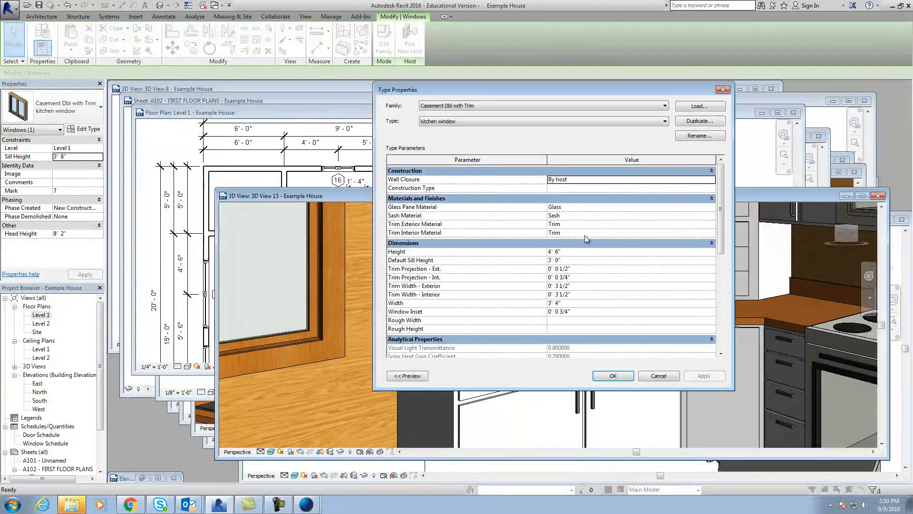
left_click(557, 252)
key("Delete")
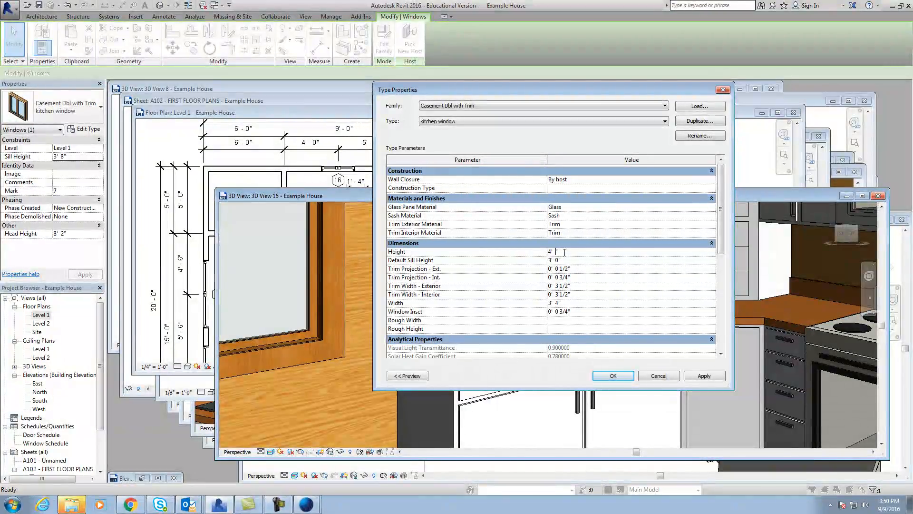
key("Return")
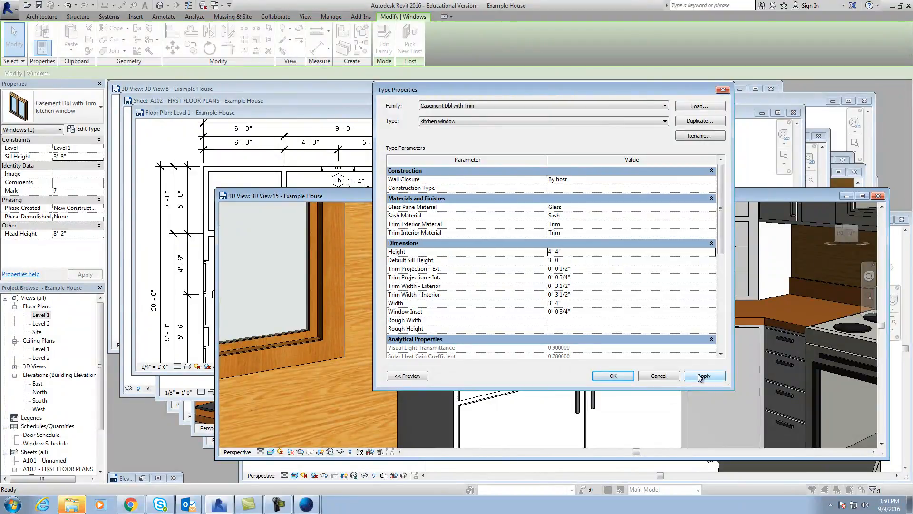
left_click(620, 375)
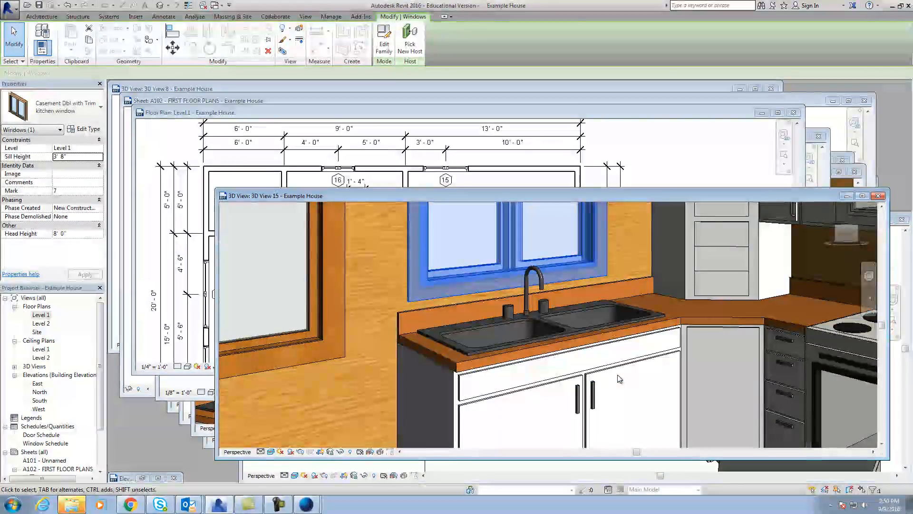
scroll(617, 375, "down", 2)
left_click(625, 412)
middle_click_drag(626, 413, 501, 356)
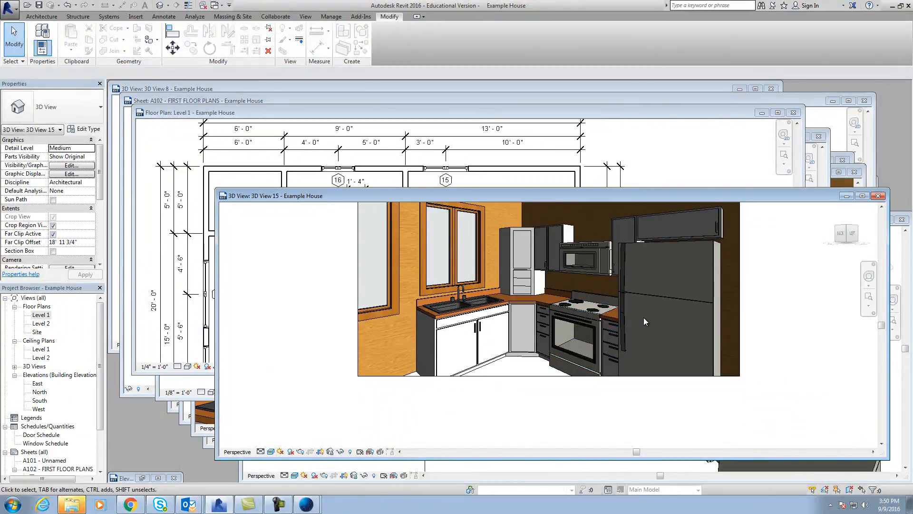